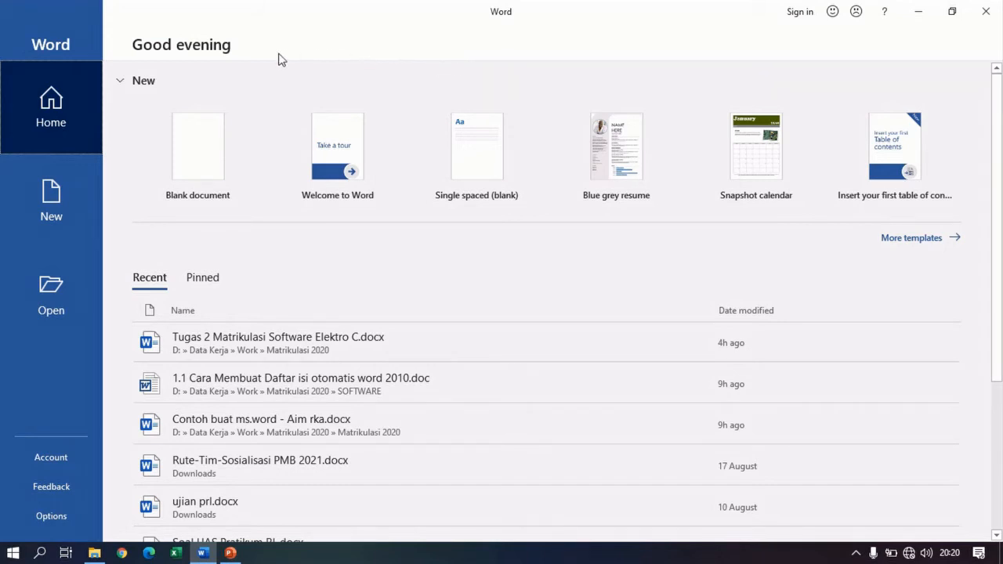
# Step: Create a new blank document
pyautogui.click(221, 122)
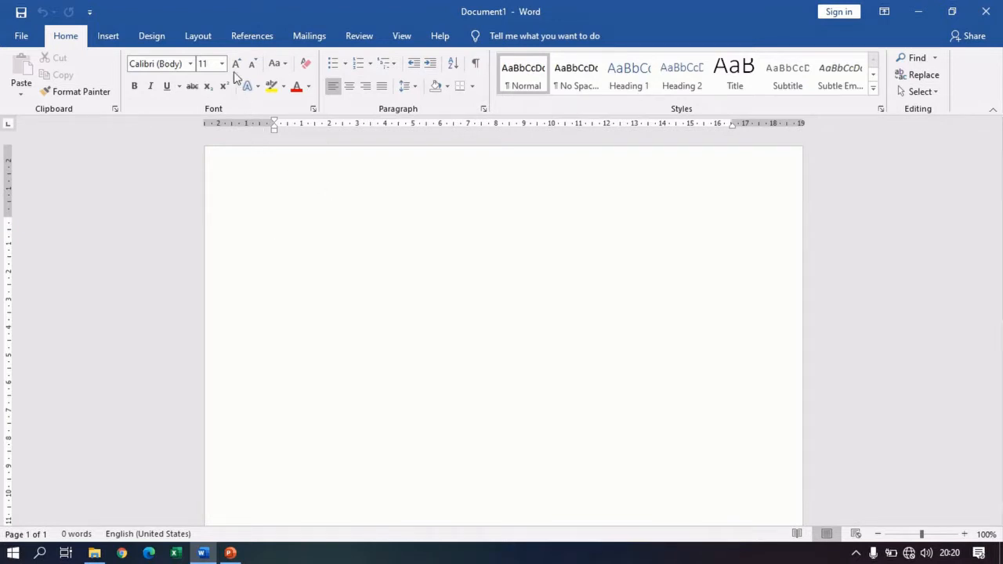
# Step: Examine the preset options for page margins, orientation, paper size and columns
pyautogui.click(207, 40)
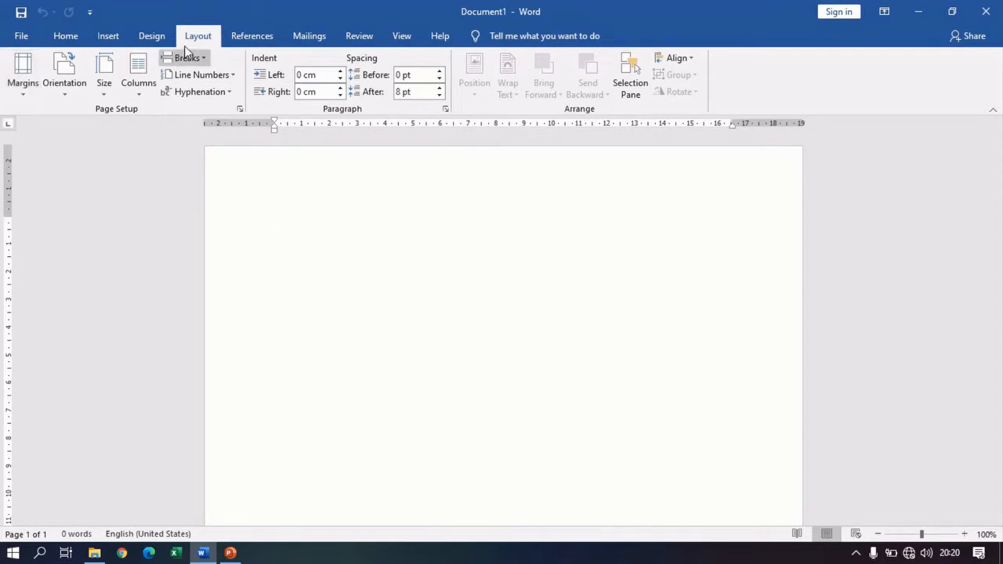
pyautogui.click(22, 96)
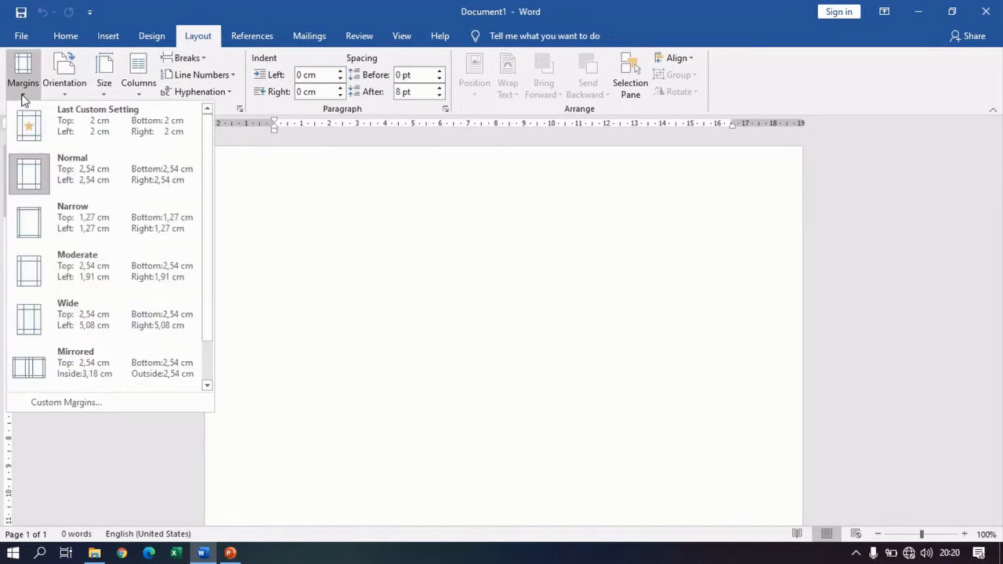
pyautogui.click(66, 95)
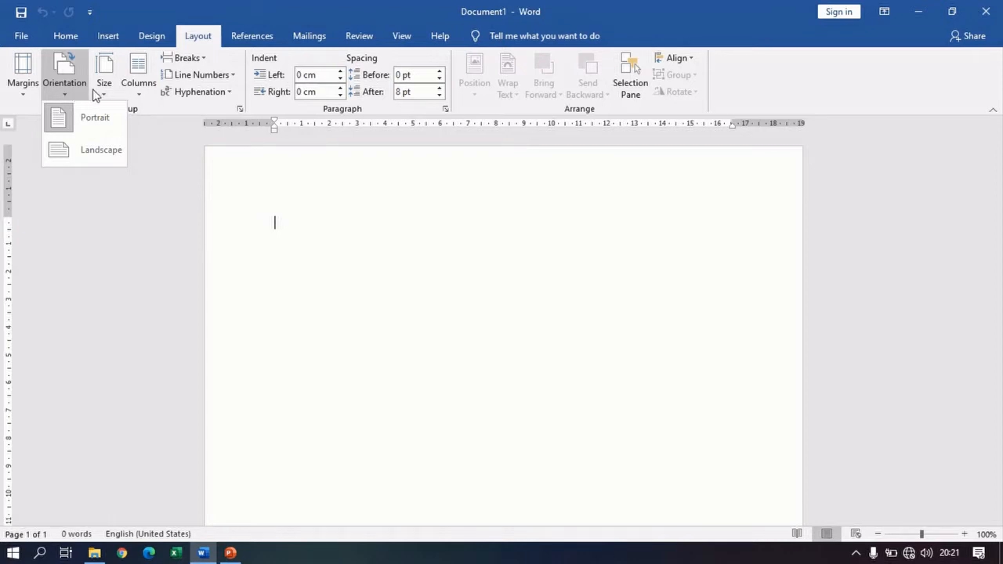
pyautogui.click(101, 92)
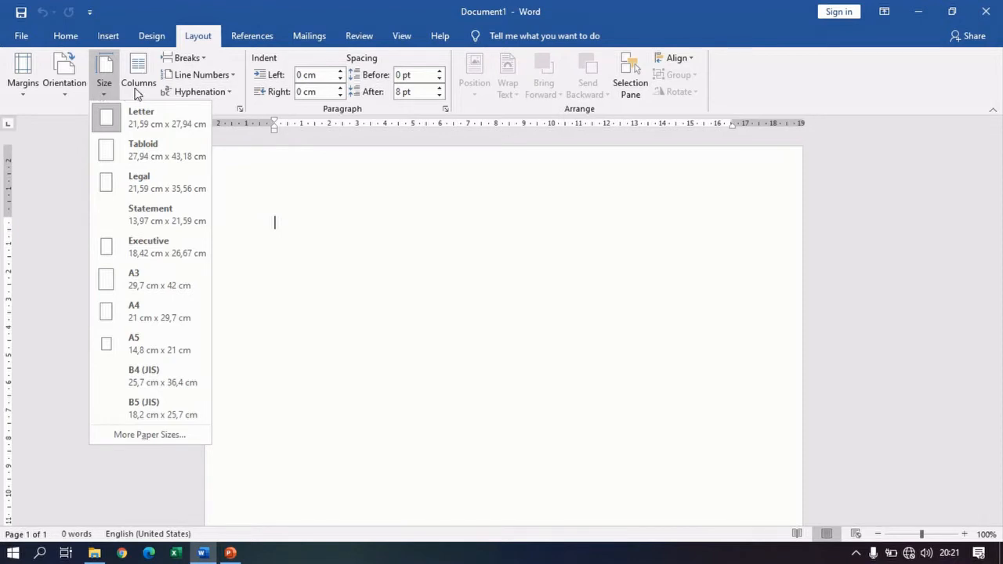
pyautogui.click(137, 87)
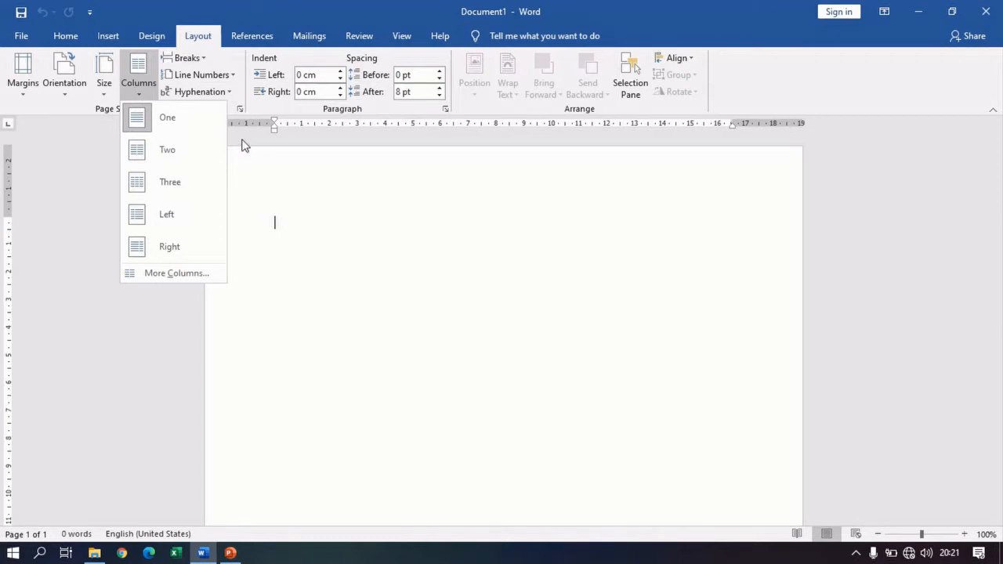
pyautogui.click(242, 144)
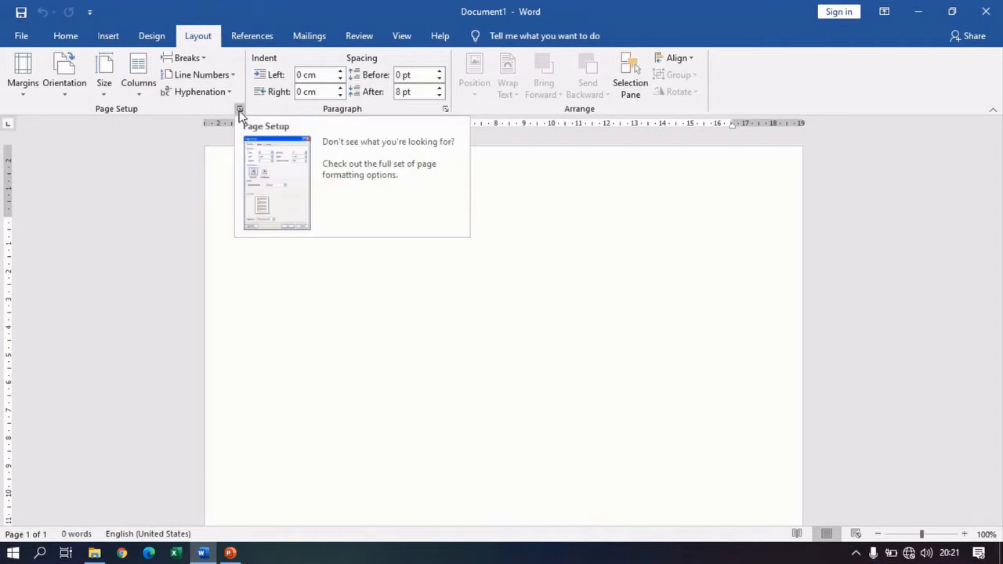
# Step: Set the page margins to 3 cm at the top, bottom and right and 4 cm at the left
pyautogui.click(241, 111)
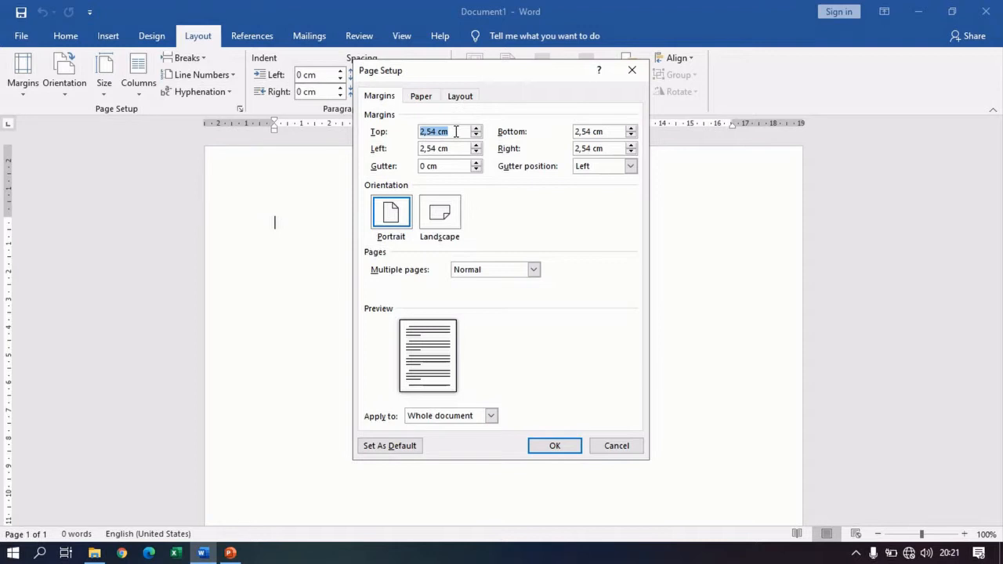
pyautogui.write('3')
pyautogui.moveTo(461, 148); pyautogui.dragTo(394, 156)
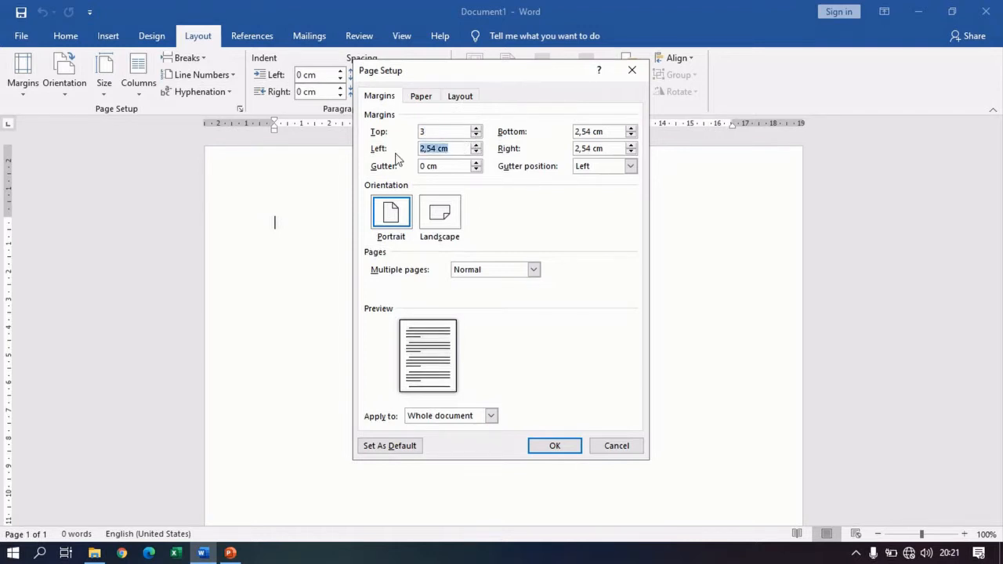
pyautogui.write('4')
pyautogui.moveTo(619, 131); pyautogui.dragTo(555, 135)
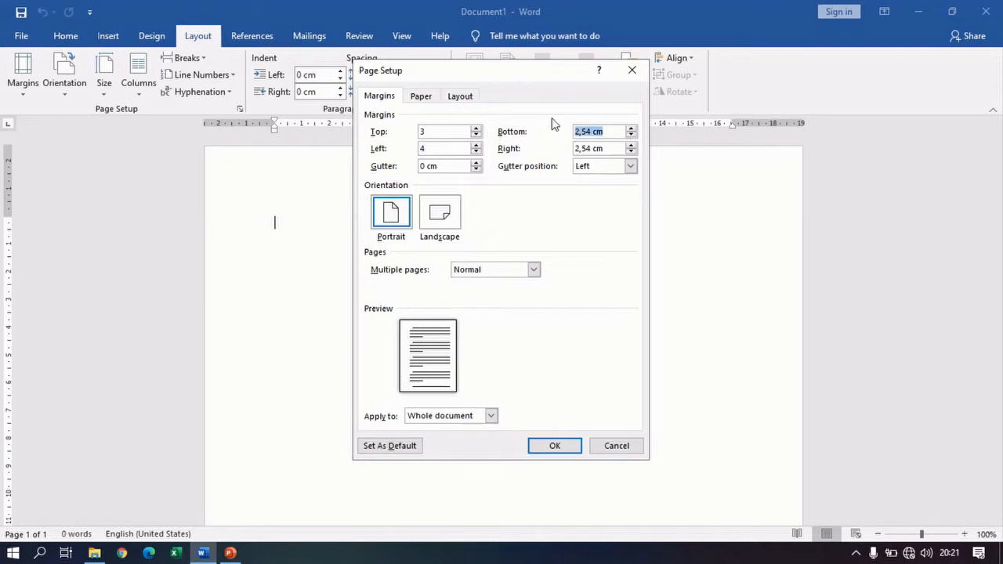
pyautogui.write('4')
pyautogui.click(610, 148)
pyautogui.moveTo(610, 148); pyautogui.dragTo(557, 164)
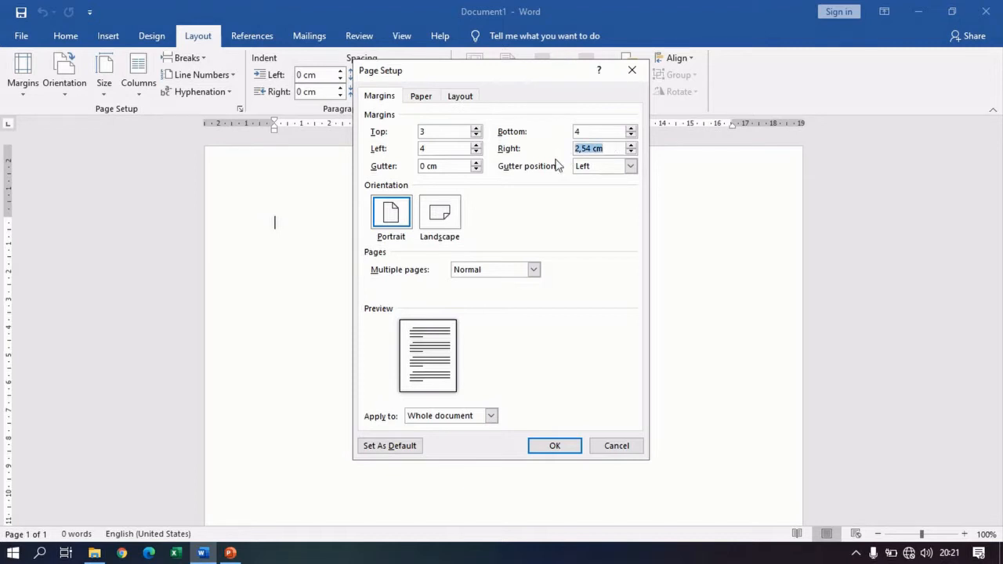
pyautogui.write('3')
pyautogui.click(598, 129)
pyautogui.press('BackSpace')
pyautogui.write('3')
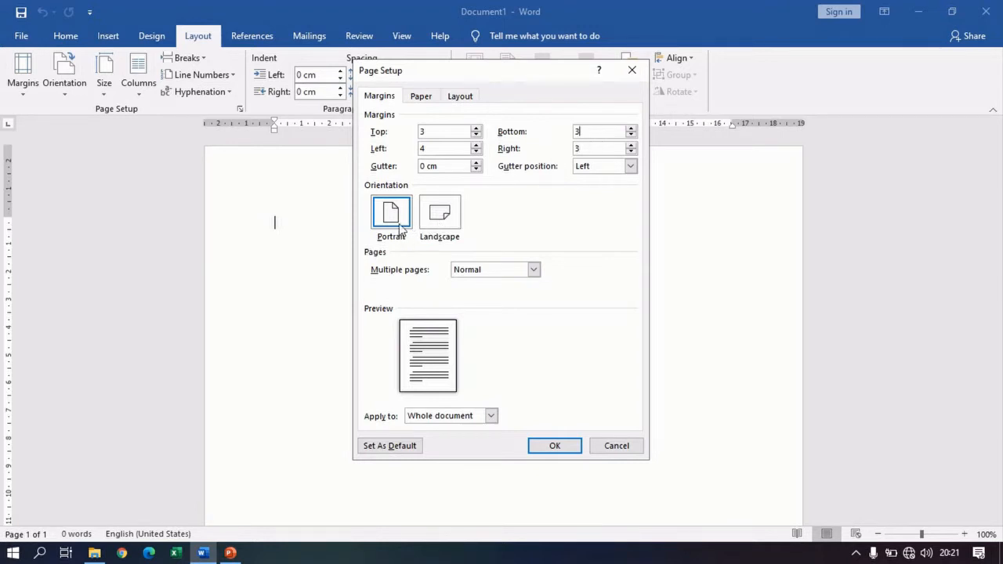
# Step: Set the paper size to A4 and apply the page setup to the whole document
pyautogui.click(427, 100)
pyautogui.click(463, 132)
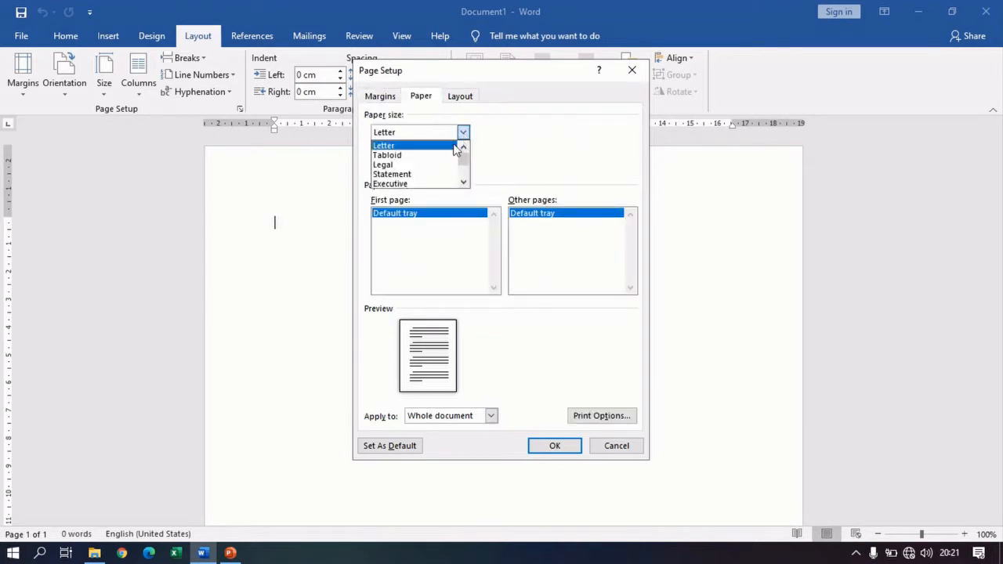
pyautogui.click(465, 182)
pyautogui.click(466, 182)
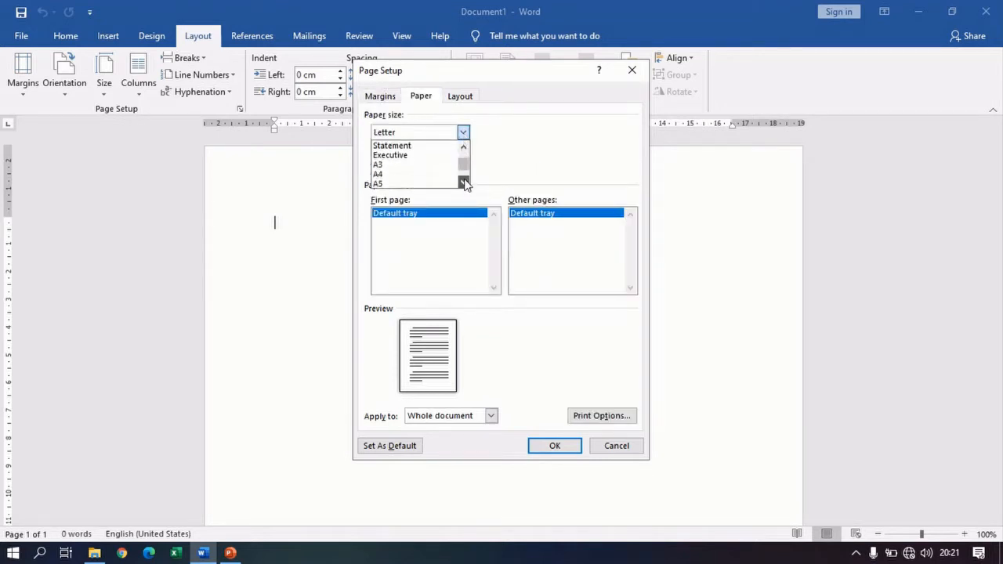
pyautogui.click(420, 179)
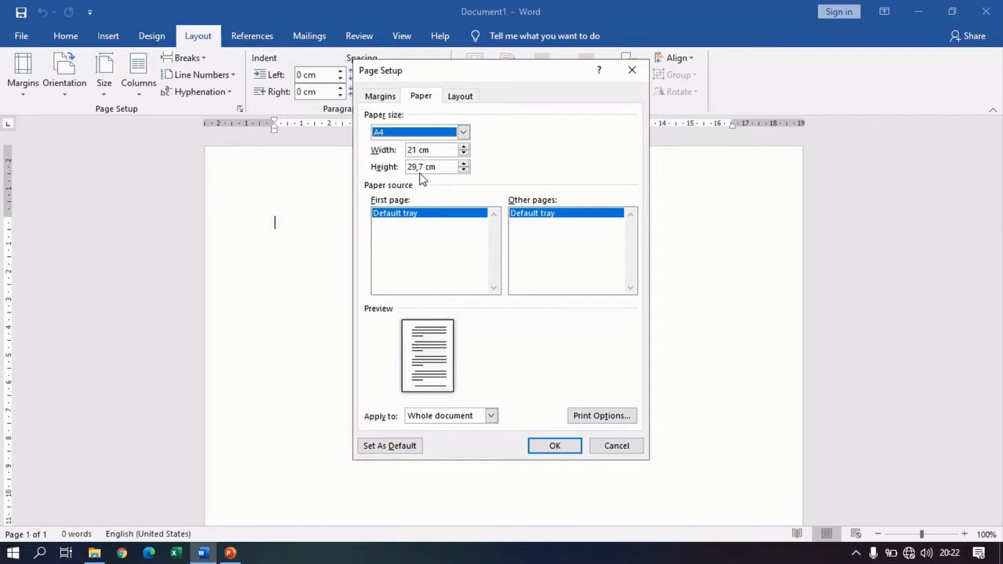
pyautogui.click(460, 97)
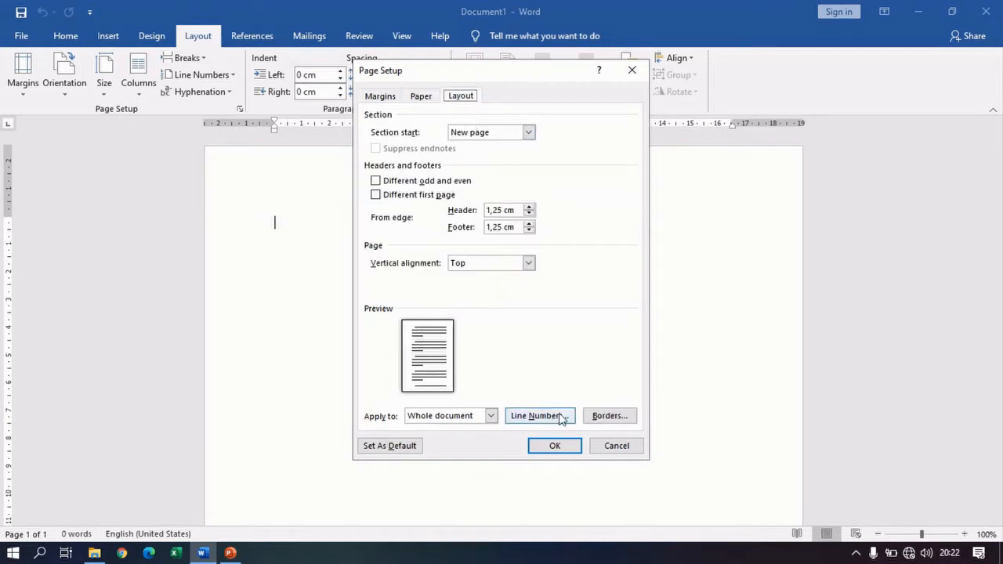
pyautogui.click(558, 446)
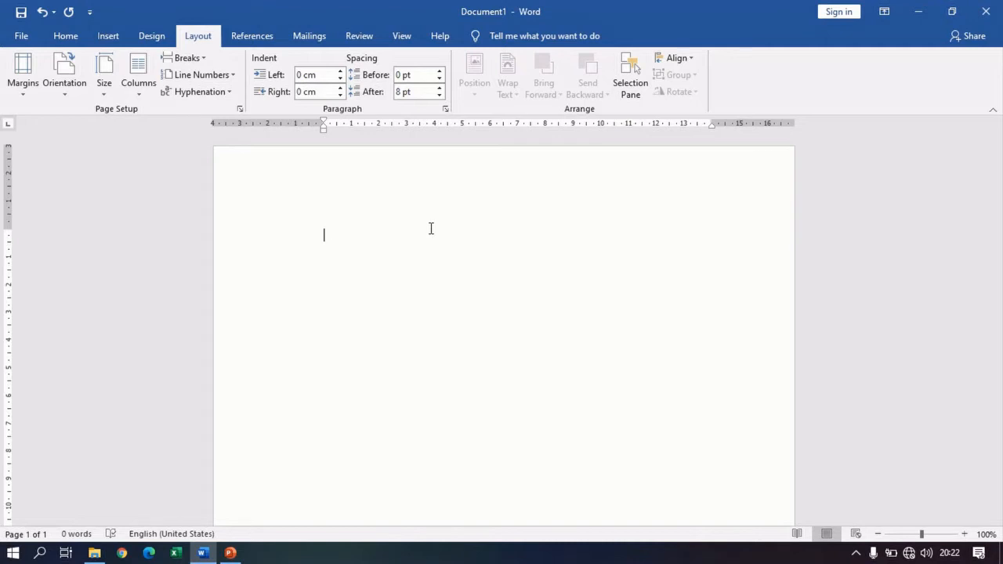
# Step: Write "Pembuatan Power Supply" as the title on the first line of the document
pyautogui.write('pEMBUATAN ')
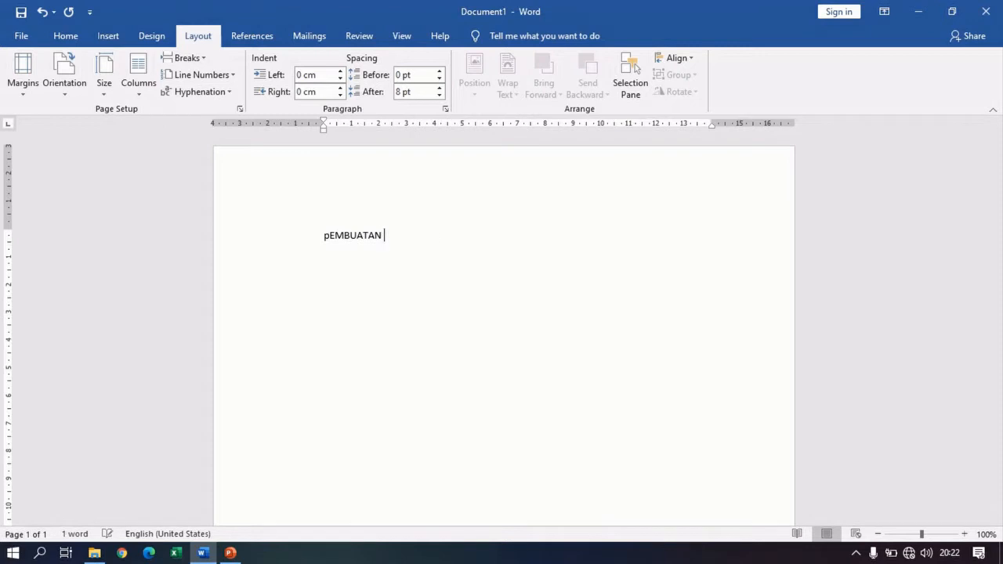
pyautogui.write('Powe')
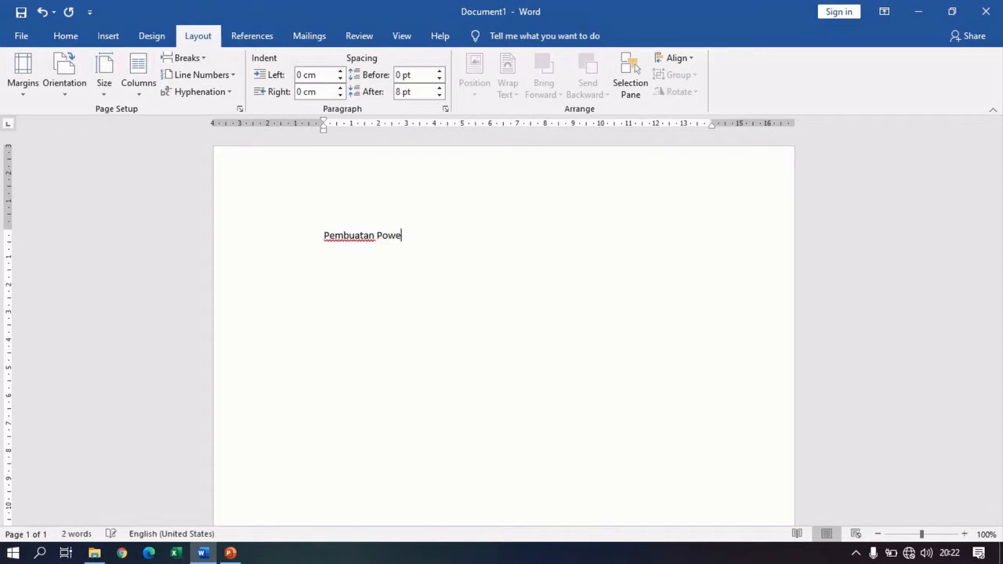
pyautogui.write('r Supply')
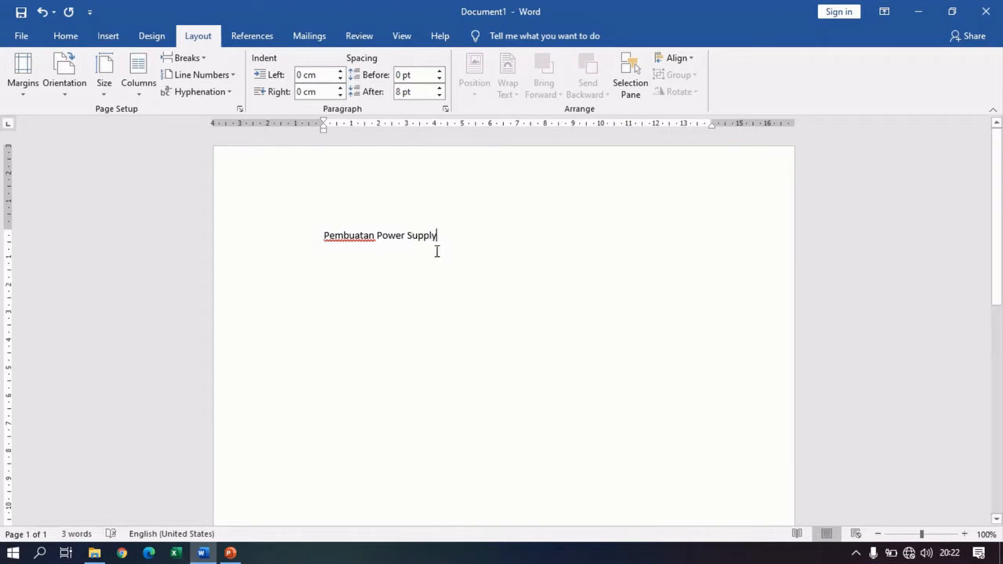
pyautogui.press('Return')
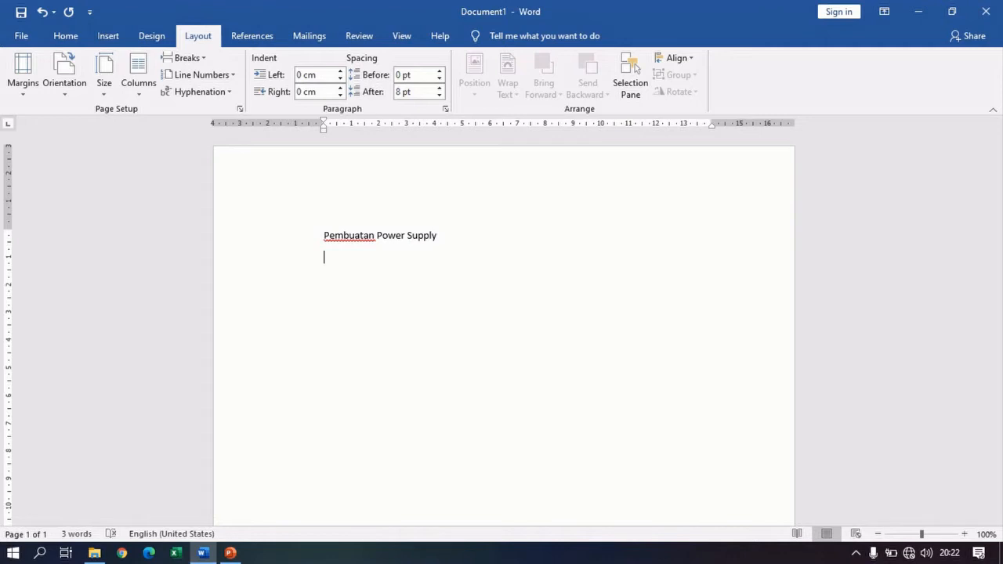
# Step: Add the chapter heading "BABI" and, on the following line, "PENDAHULUAN" below the title
pyautogui.press('Up')
pyautogui.press('Down')
pyautogui.press('Return')
pyautogui.write('BABI')
pyautogui.press('Return')
pyautogui.write('PN')
pyautogui.press('BackSpace')
pyautogui.write('ENDAHULUAN')
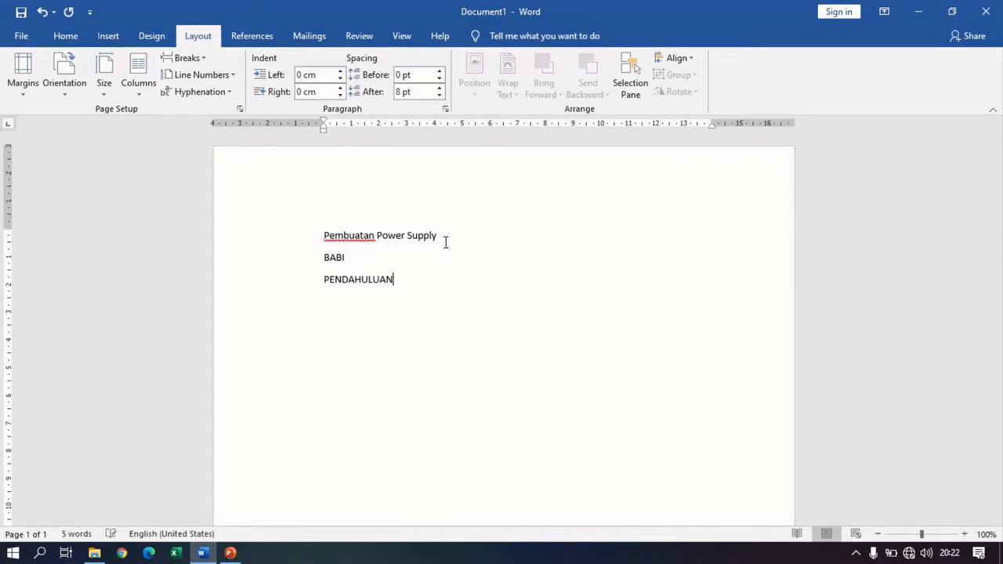
# Step: Add the subheading "Latar Belakang" on its own line below "PENDAHULUAN"
pyautogui.press('Return')
pyautogui.write('Latar Belakan')
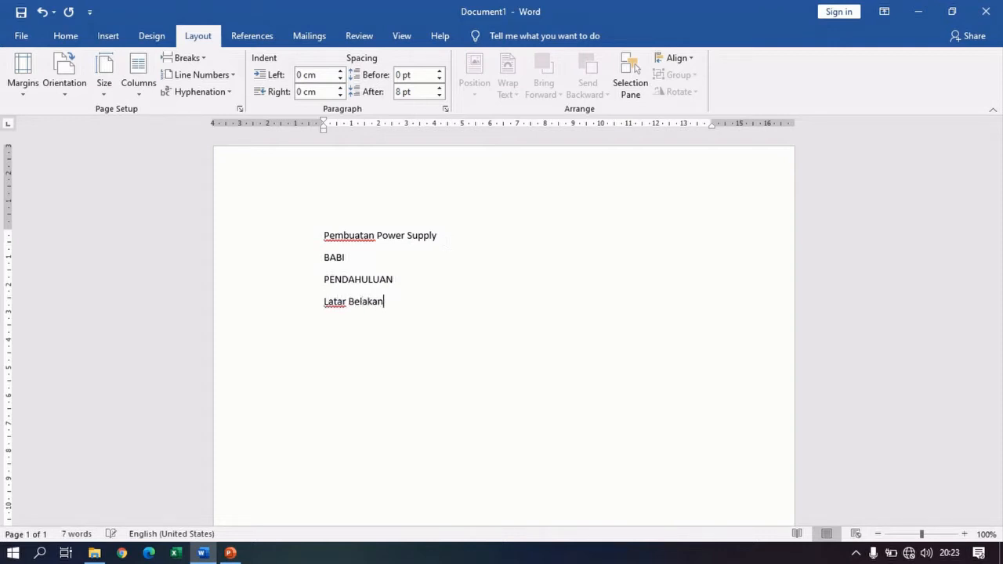
pyautogui.write('g')
pyautogui.press('Return')
# Step: Write the background paragraph "Pada saat ini, hamper semua perangkat elektronik telah menggunakan tegangan DC (Direct Curent) sebagai supply tegangannya."
pyautogui.write('P')
pyautogui.press('BackSpace')
pyautogui.write('Pada saat n')
pyautogui.press('BackSpace')
pyautogui.press('BackSpace')
pyautogui.write('ini')
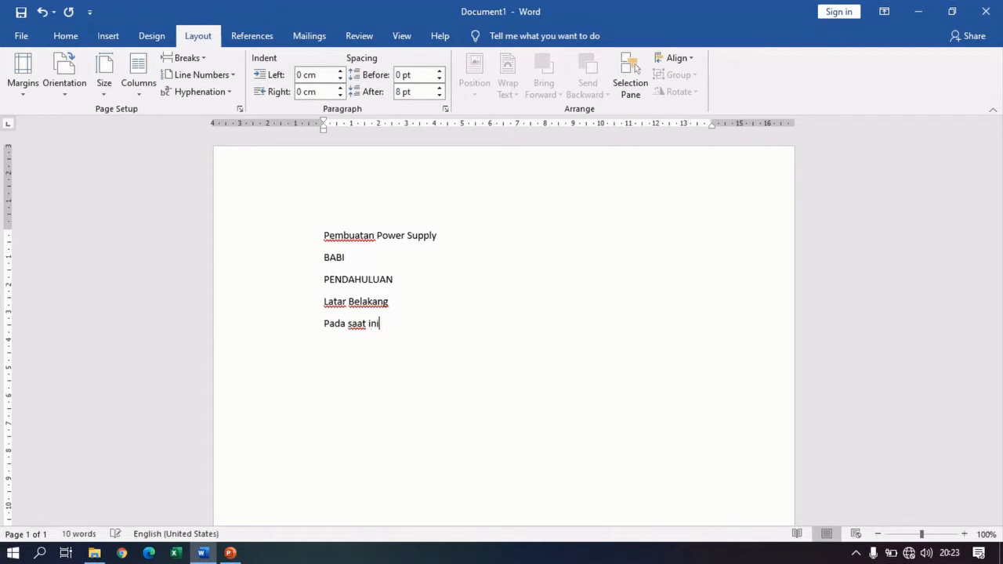
pyautogui.write(', hamper semua p')
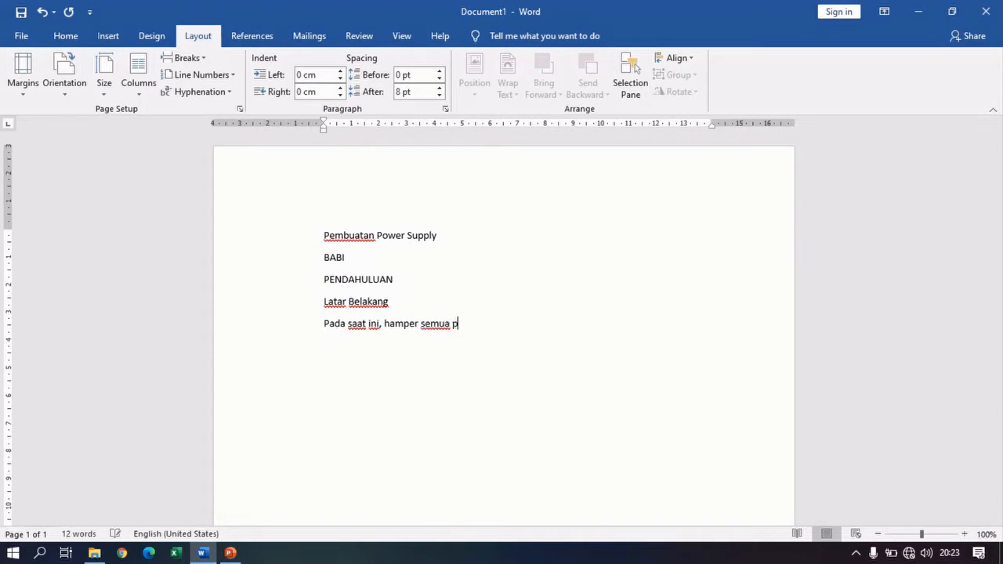
pyautogui.write('erangkat elektronik ')
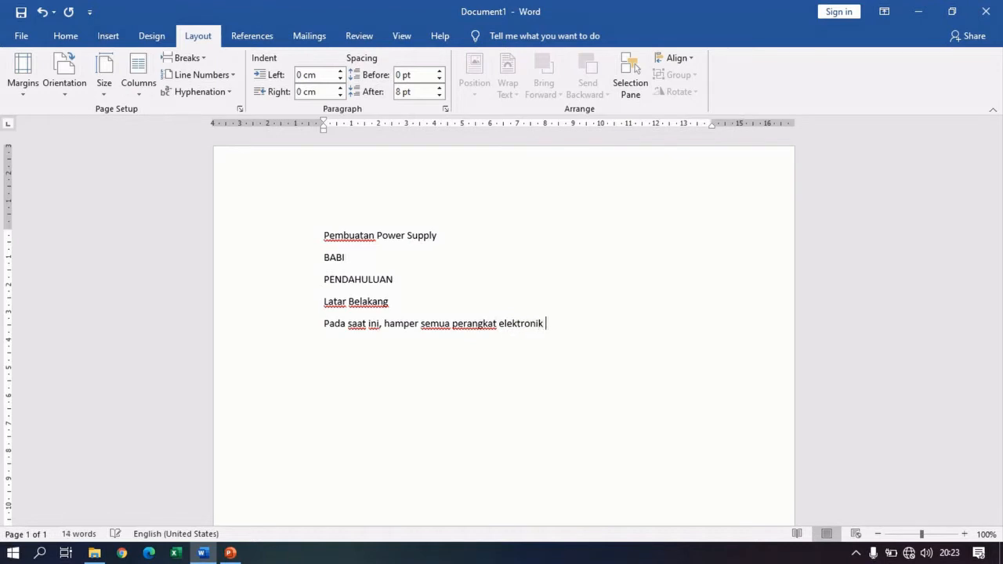
pyautogui.write('telah menggu')
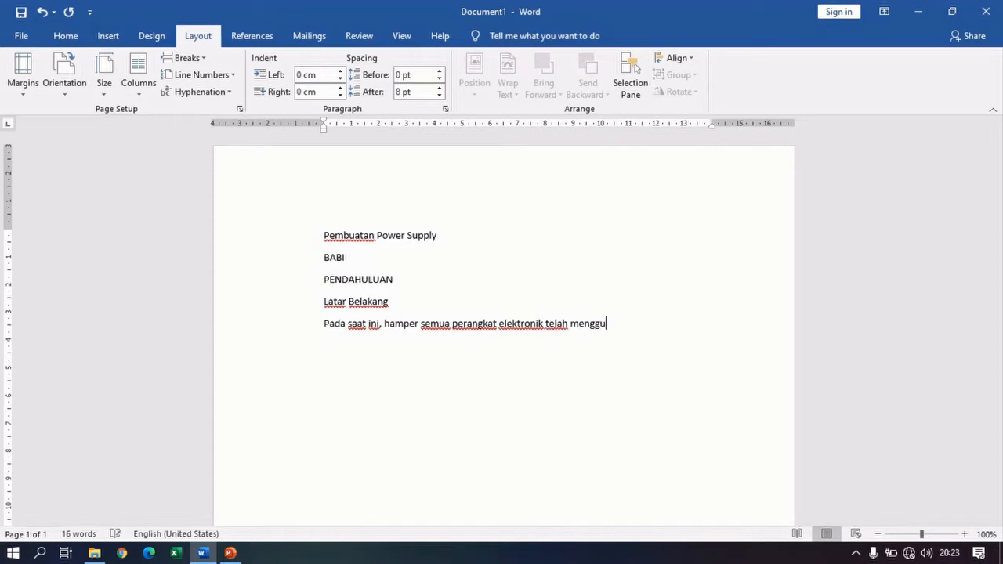
pyautogui.write('nakan tegangan ')
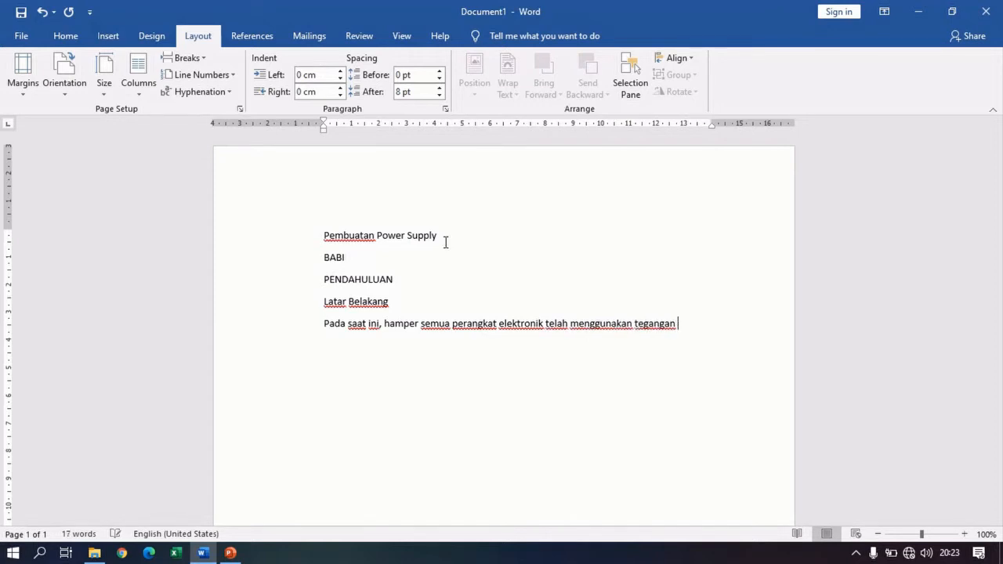
pyautogui.write('DC (Direct Curent')
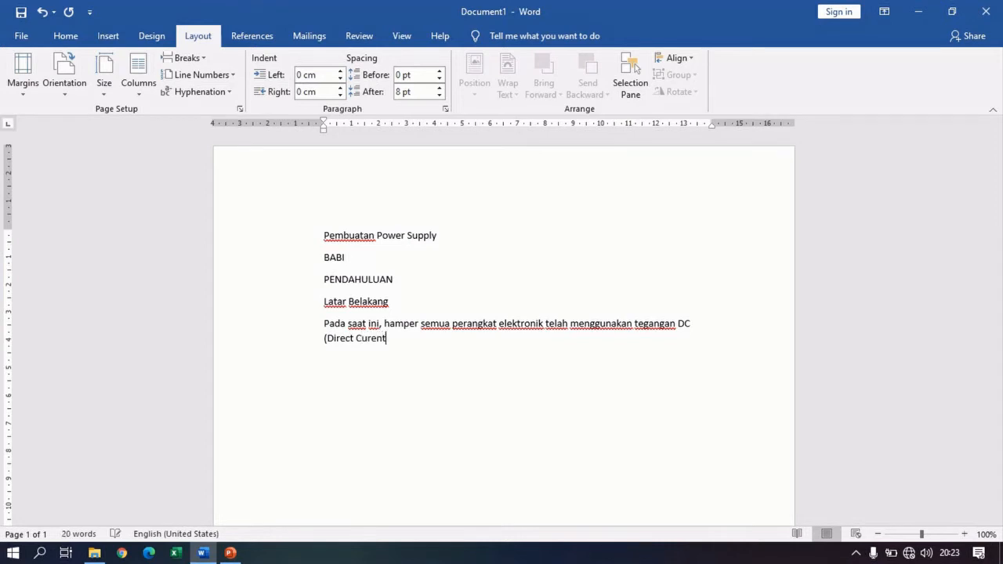
pyautogui.write(') sebagai supply ')
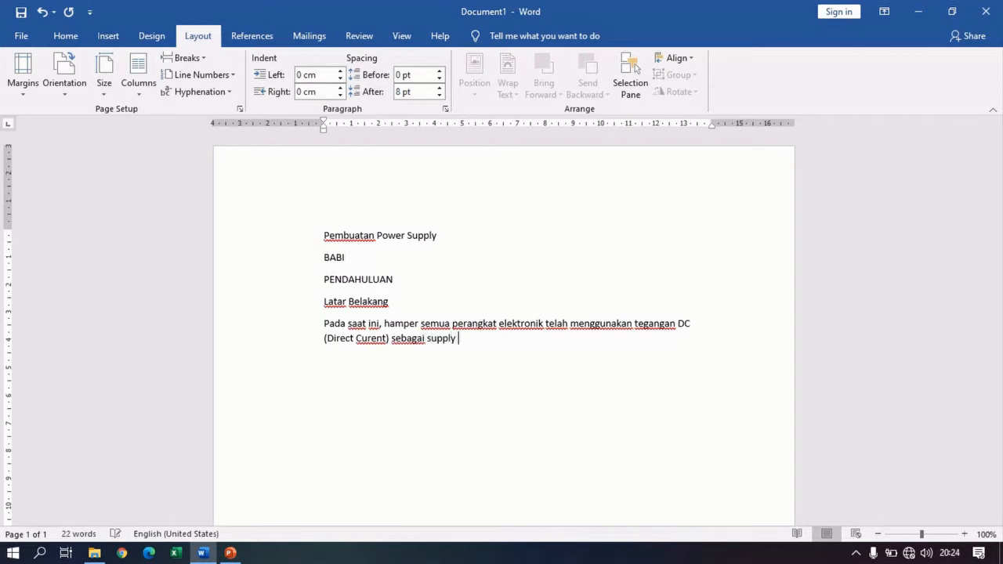
pyautogui.write('tegangannya.')
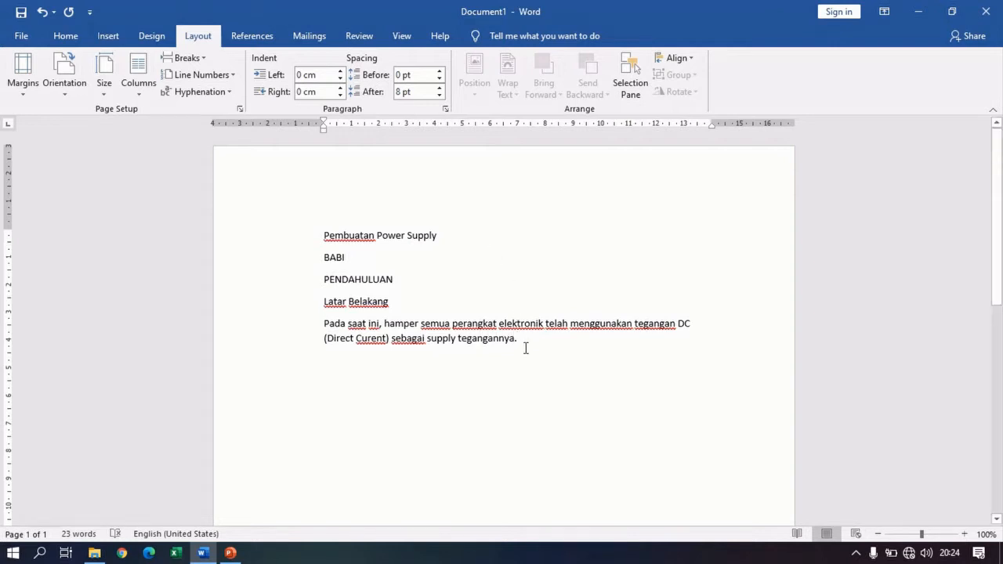
# Step: Add the subheading "Tujuan" on its own line below the background paragraph
pyautogui.press('Return')
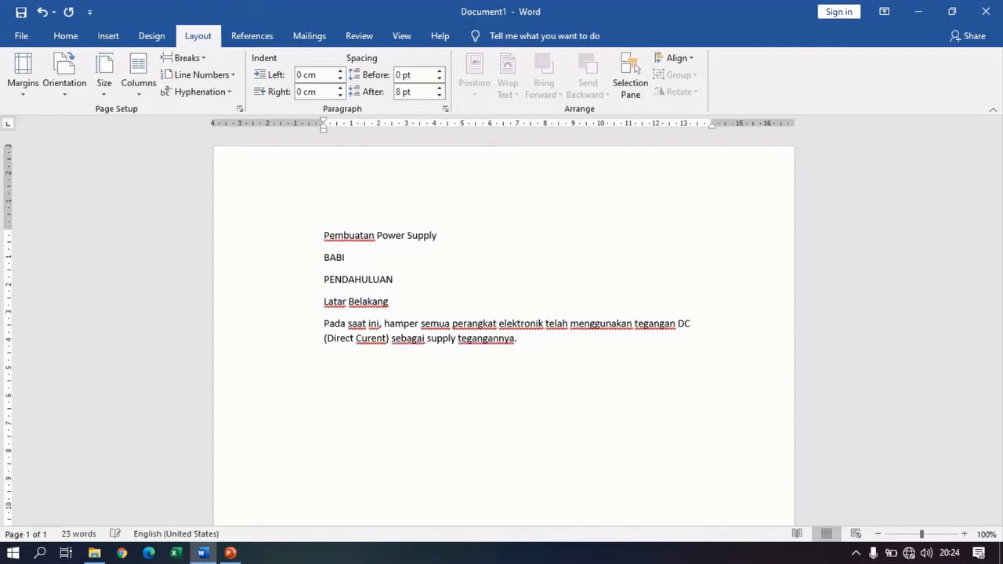
pyautogui.write('Tujuan')
pyautogui.press('Return')
# Step: Begin the objective sentence on the line below "Tujuan" with "Merubah tegangan AC (Automatic Curent) menjandi"
pyautogui.write('Meuba')
pyautogui.press('BackSpace')
pyautogui.press('BackSpace')
pyautogui.press('BackSpace')
pyautogui.write('rubah sin')
pyautogui.press('BackSpace')
pyautogui.press('BackSpace')
pyautogui.press('BackSpace')
pyautogui.write('te')
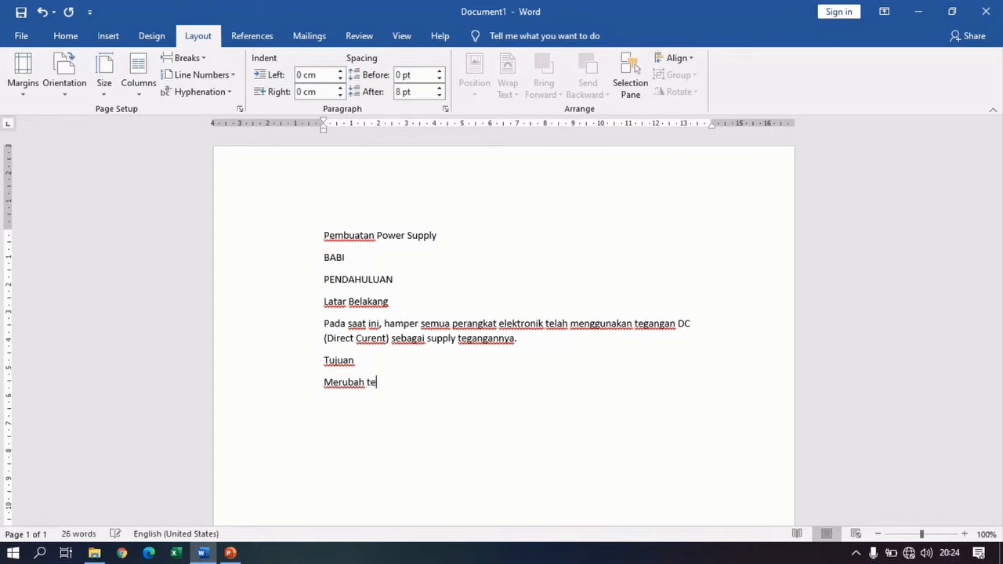
pyautogui.write('gangan AC (Aut')
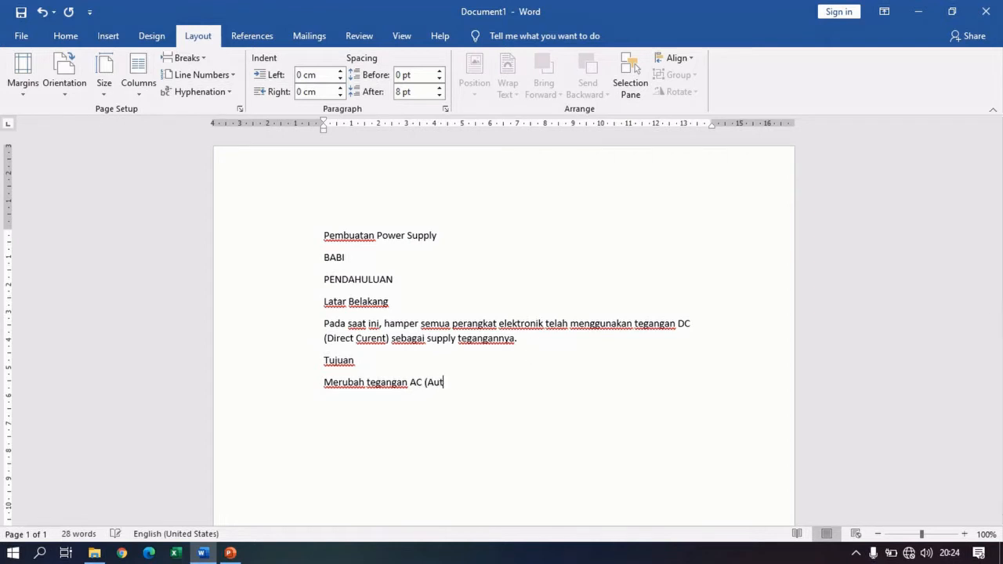
pyautogui.write('omatic Curen')
pyautogui.press('BackSpace')
pyautogui.write('nt) menjandi')
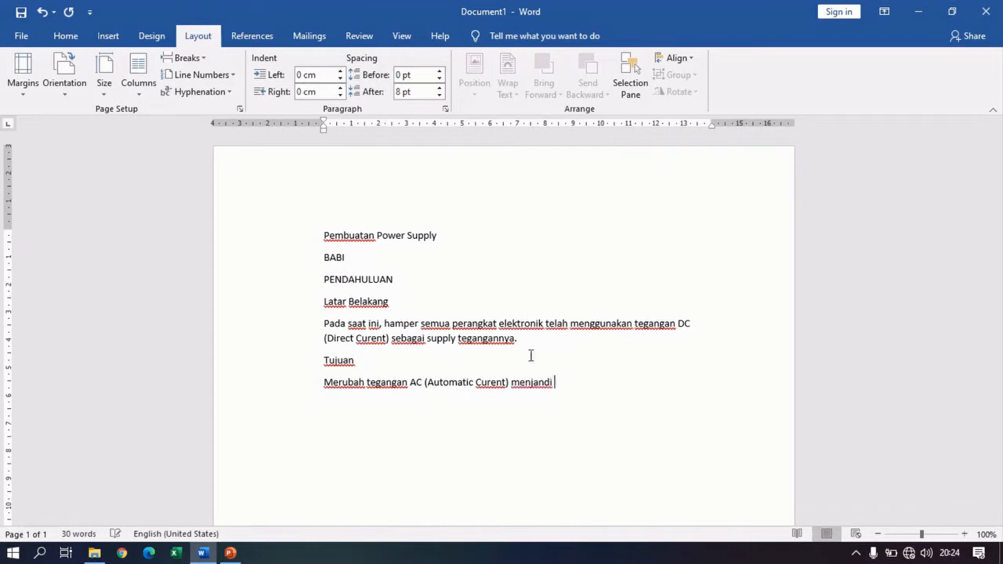
# Step: Complete the objective sentence with "tegangan DC (Direct Current)"
pyautogui.write(' tegangan')
pyautogui.write(' DC (Direct Currebt')
pyautogui.press('BackSpace')
pyautogui.press('BackSpace')
pyautogui.write('nt)')
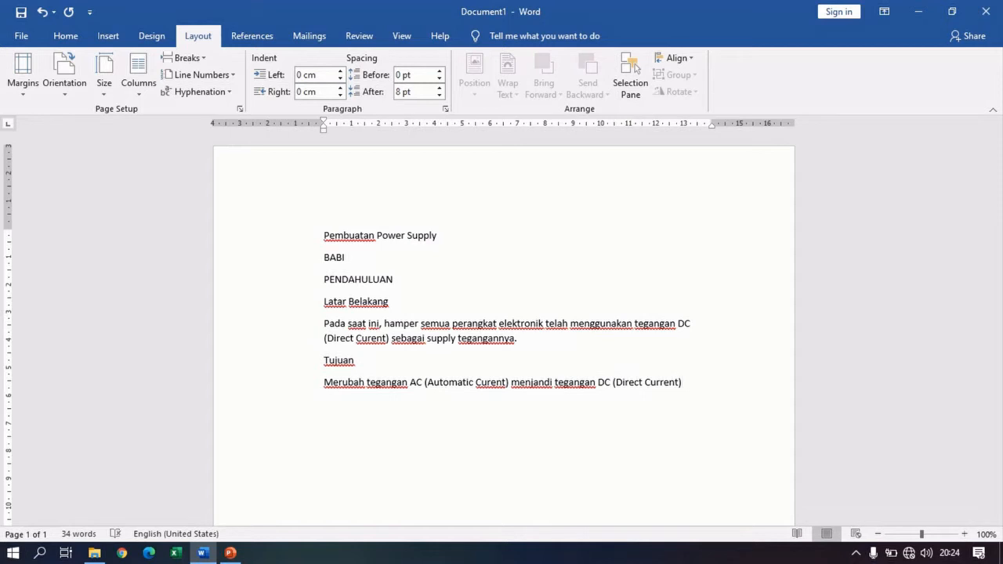
pyautogui.press('Return')
pyautogui.press('BackSpace')
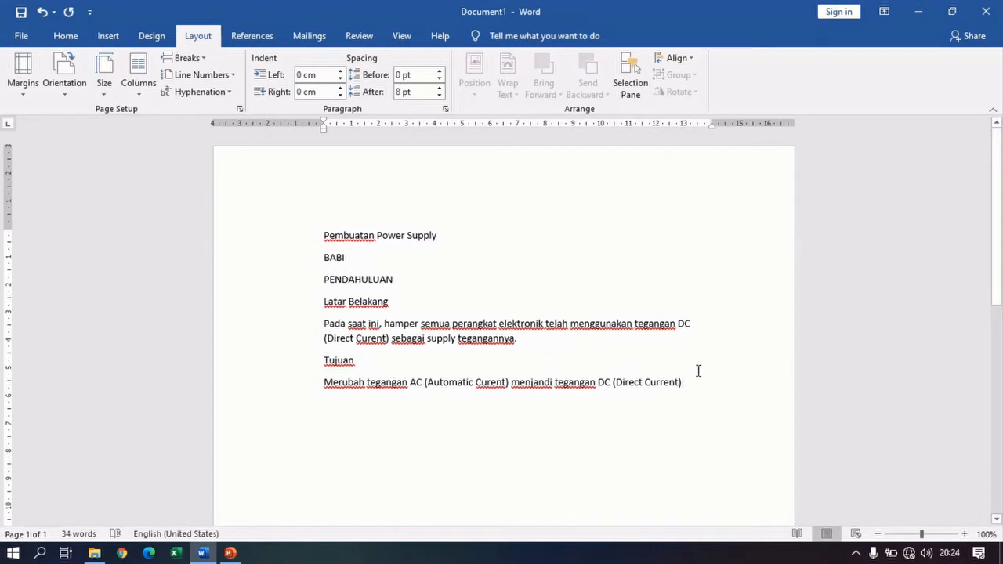
# Step: Insert a page break after the objective sentence and add "BAB II" and "PEMBAHASAN" on separate lines of the new page
pyautogui.scroll(-1, 698, 370)
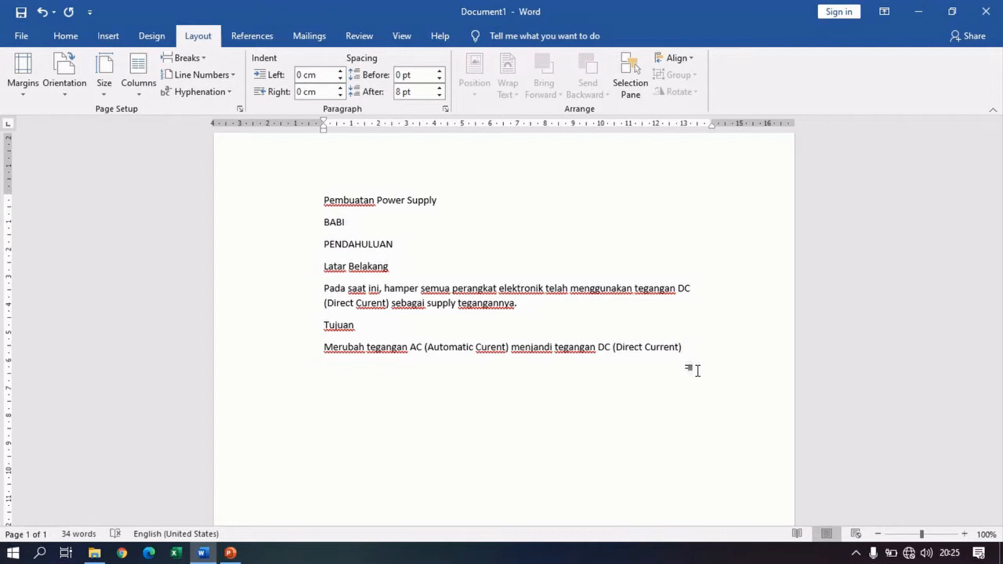
pyautogui.hotkey('ctrl', 'Return')
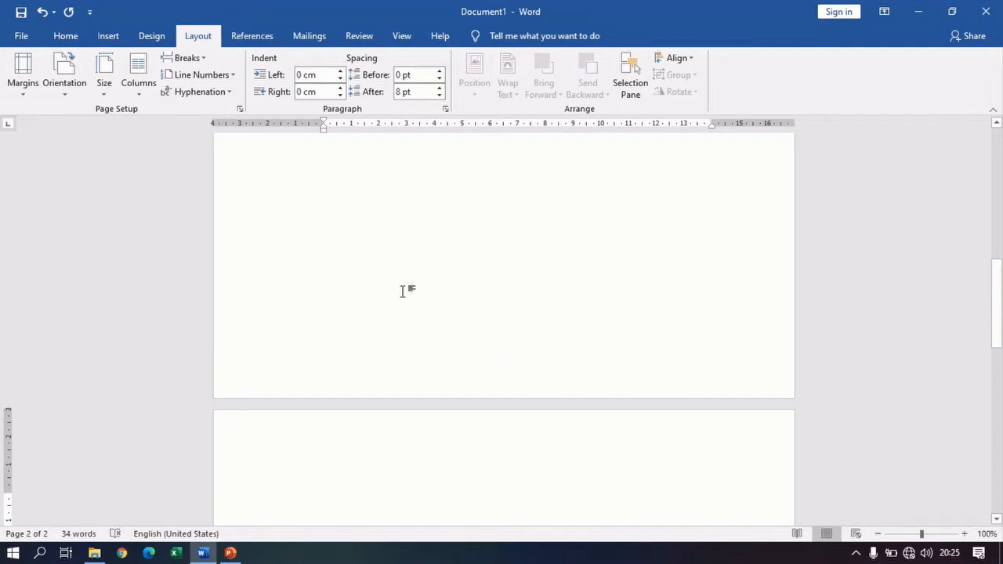
pyautogui.scroll(1, 463, 300)
pyautogui.scroll(-2, 467, 301)
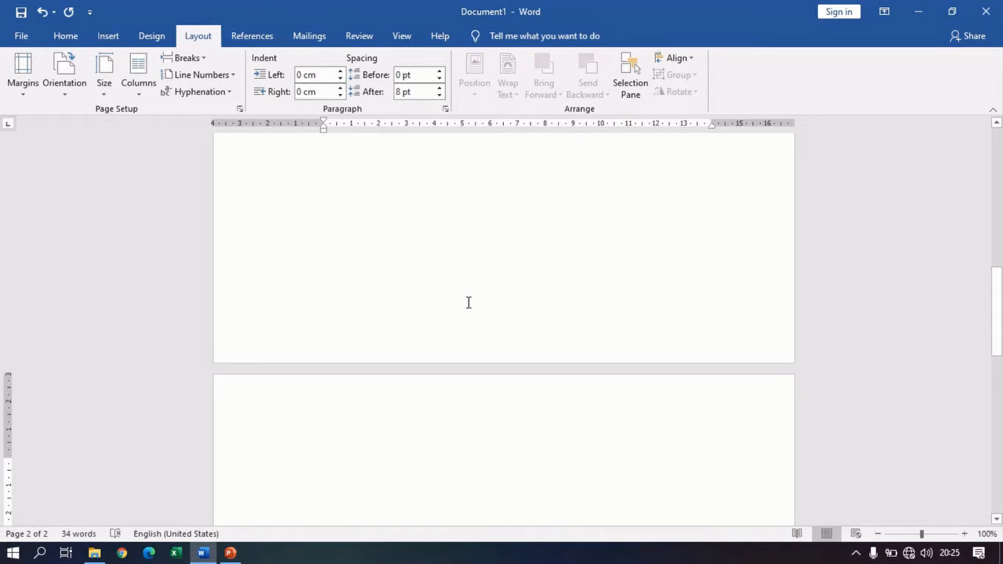
pyautogui.write('BAB ')
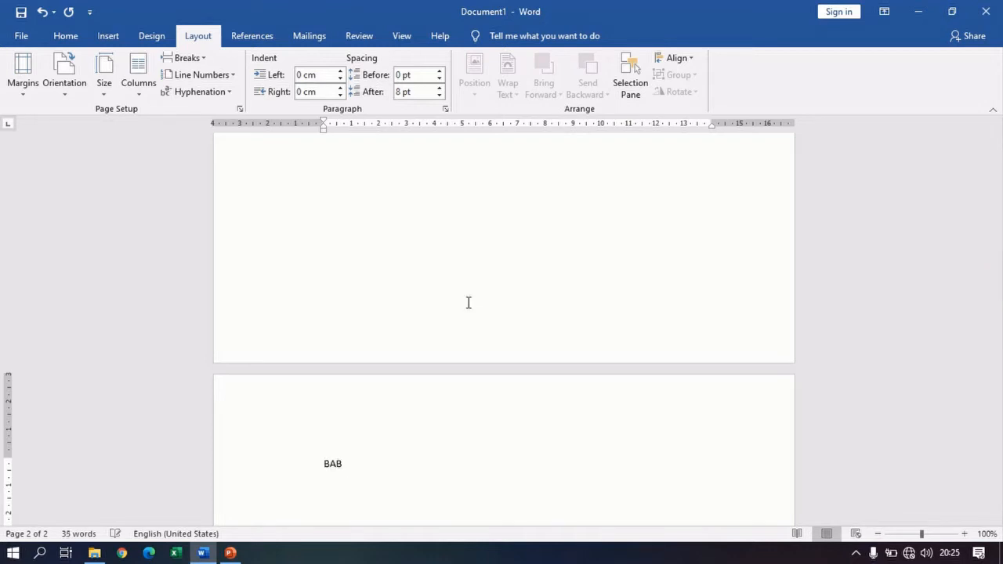
pyautogui.write('II ')
pyautogui.write('PEMBAH')
pyautogui.write('ASAN')
pyautogui.press('Return')
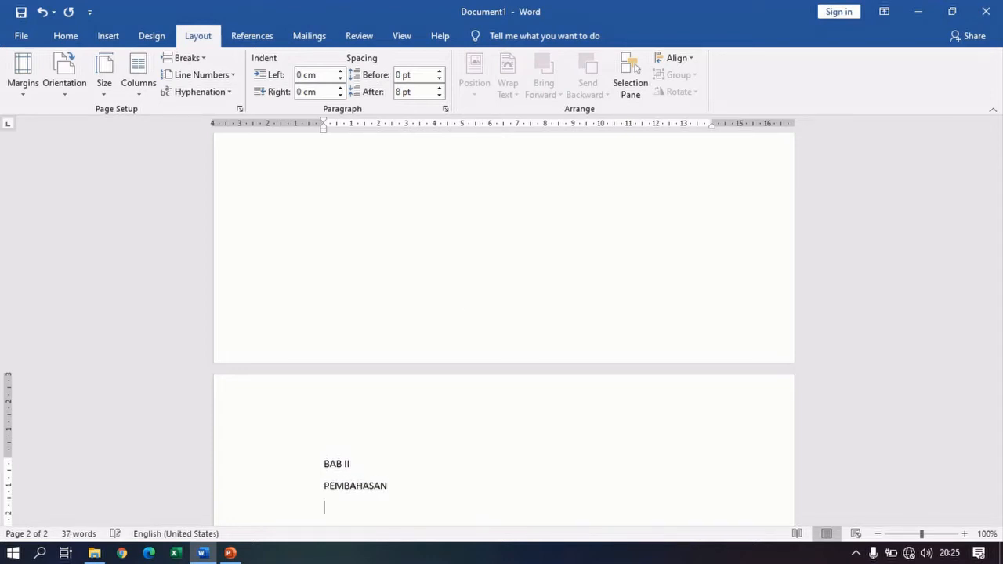
# Step: Add the subheading "Dasar Teori" on its own line below "PEMBAHASAN"
pyautogui.scroll(-2, 468, 300)
pyautogui.scroll(-1, 478, 310)
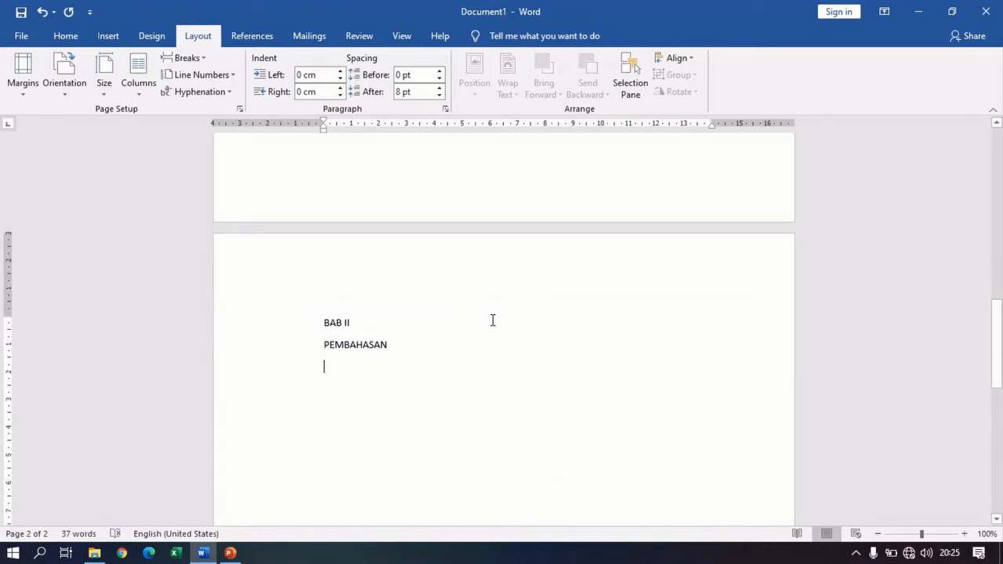
pyautogui.write('Da')
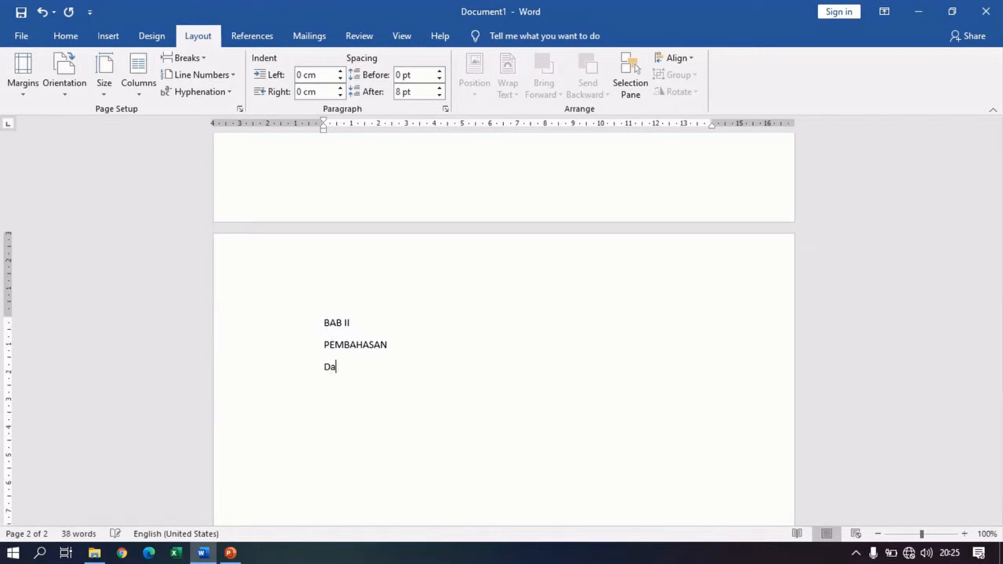
pyautogui.write('sar Teori')
pyautogui.press('Return')
# Step: Begin the theory paragraph below "Dasar Teori" with "Proses merubah tegangan AC menjadi tegangan DC,"
pyautogui.scroll(10, 616, 292)
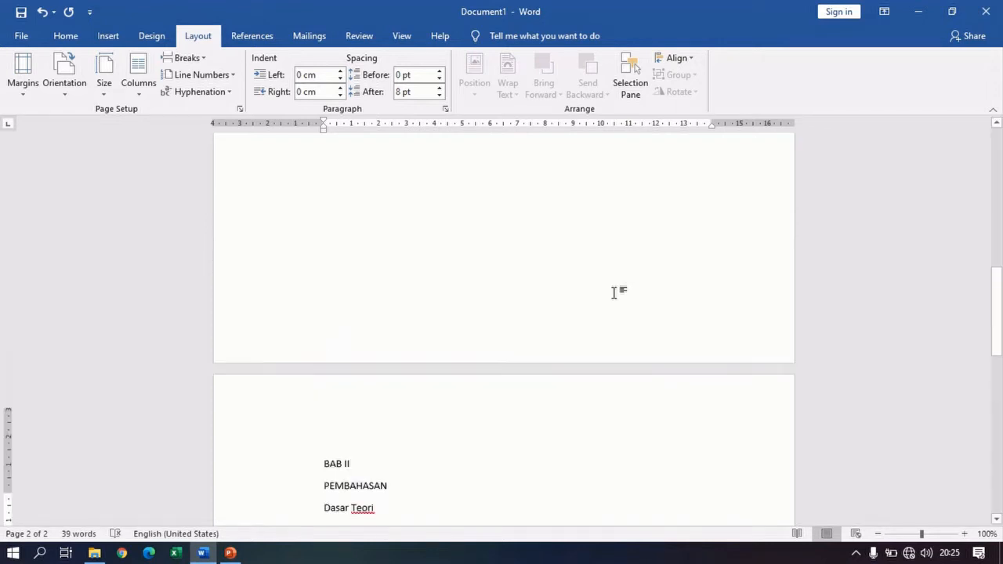
pyautogui.scroll(2, 616, 292)
pyautogui.scroll(-10, 614, 296)
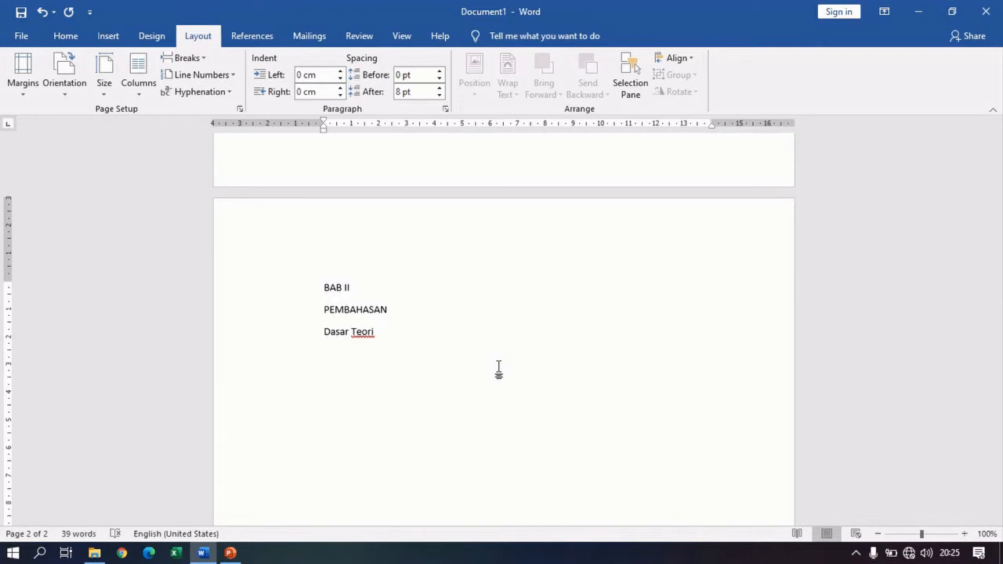
pyautogui.write('Proses merubah tegangan AC menjadi')
pyautogui.write('dengan')
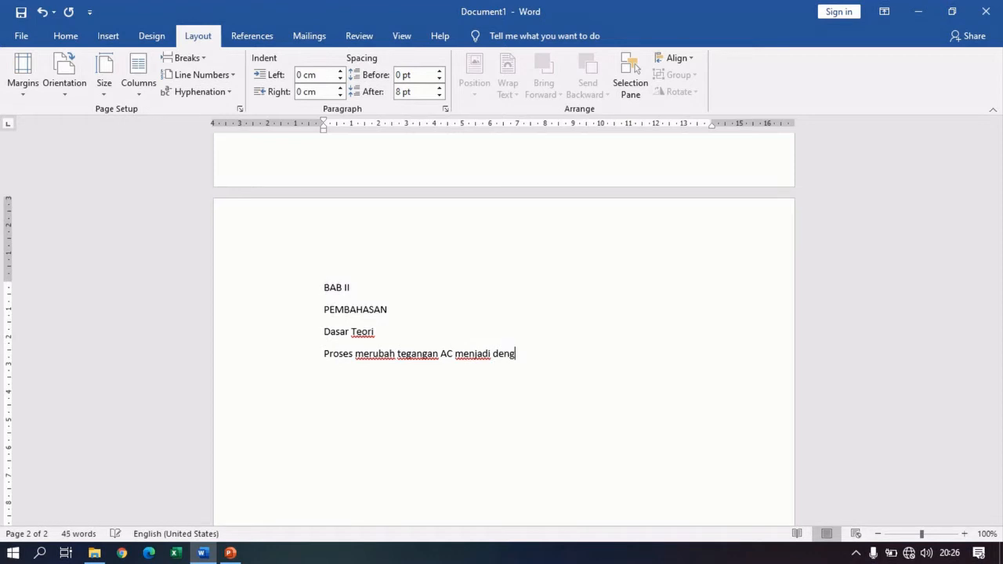
pyautogui.press('BackSpace')
pyautogui.press('BackSpace')
pyautogui.press('BackSpace')
pyautogui.press('BackSpace')
pyautogui.press('BackSpace')
pyautogui.press('BackSpace')
pyautogui.write('tega')
pyautogui.write('ngan ')
pyautogui.write('DC ')
# Step: Continue the theory paragraph with "pada proses ini terdiri dari beberapa blok yaitu, blok penurun tegangan oleh transformator"
pyautogui.write('pa')
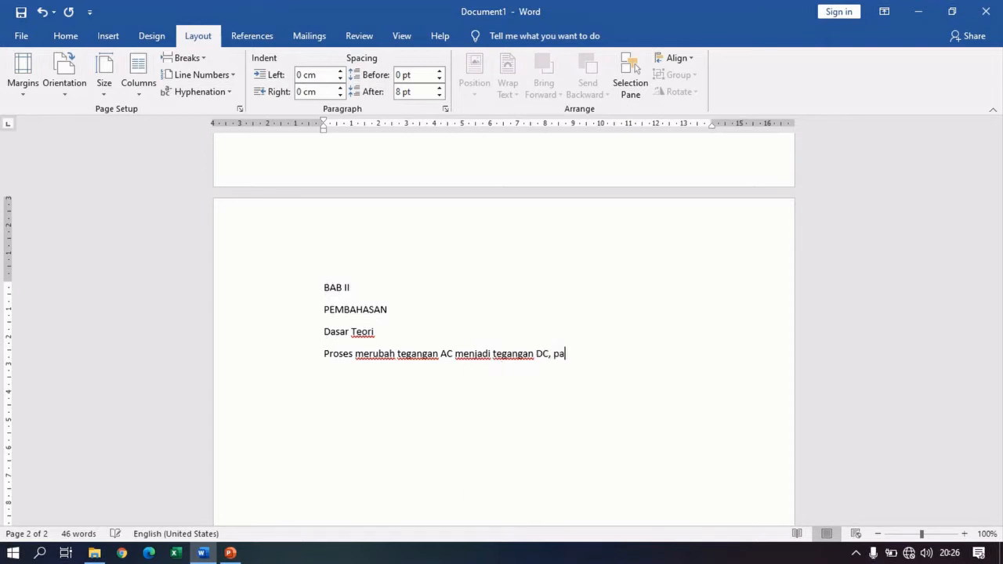
pyautogui.write('da proses ini ter')
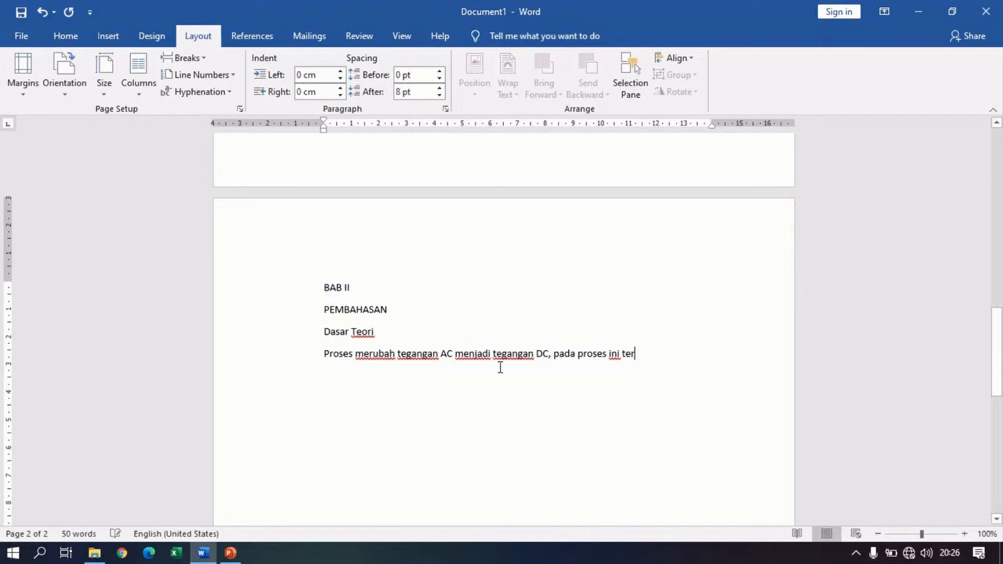
pyautogui.write('di')
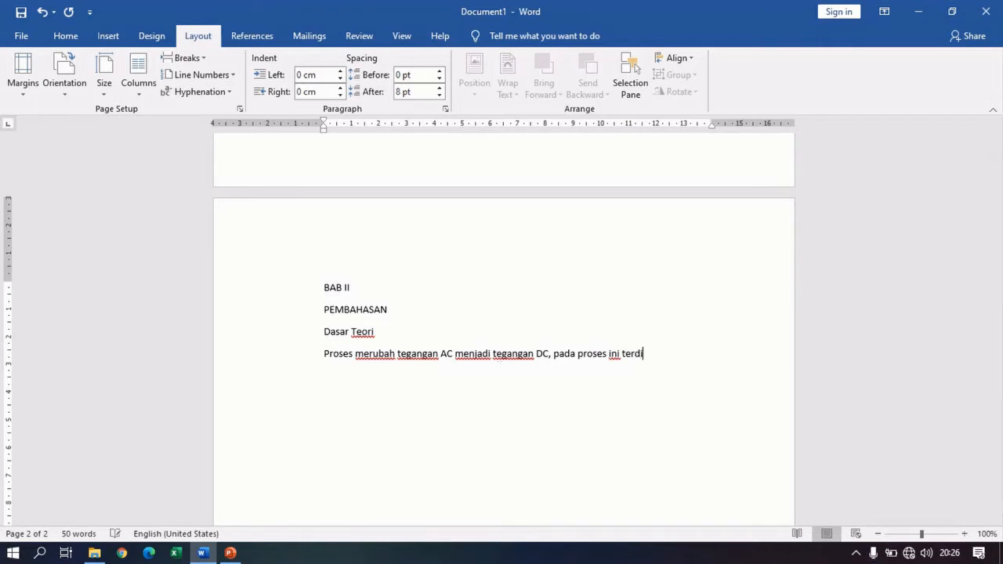
pyautogui.write('ri dari beberapa ')
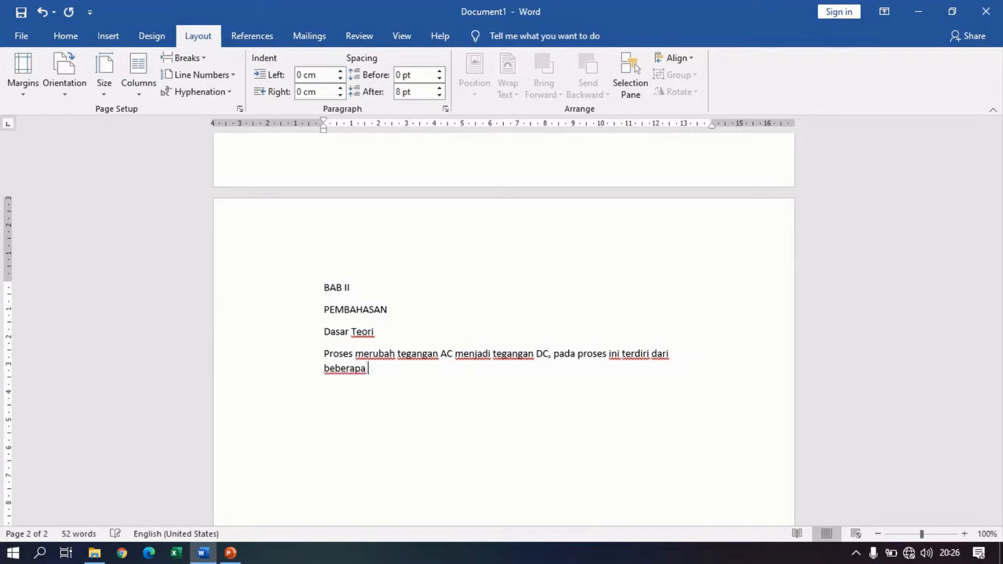
pyautogui.write('blok yaitu , blok penurun')
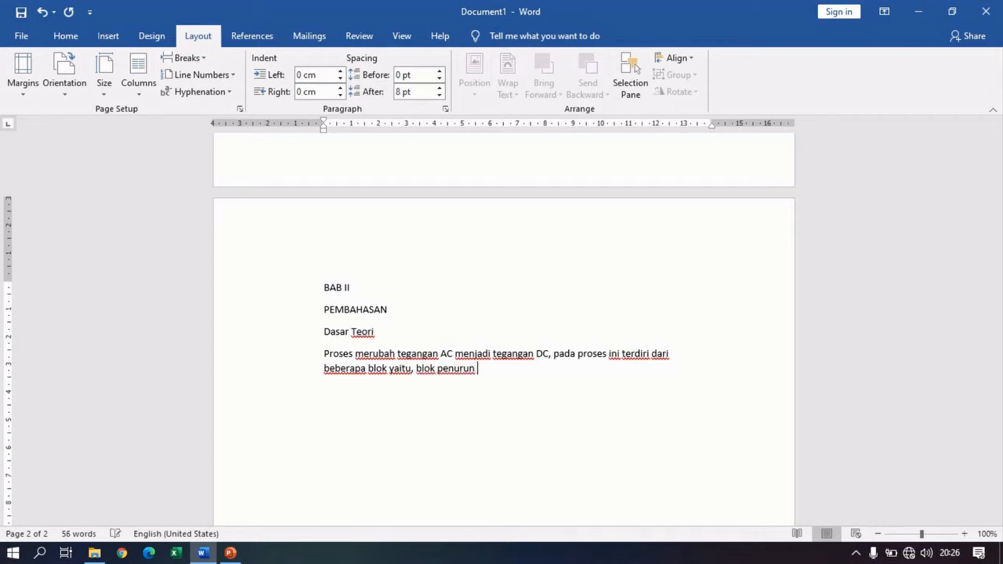
pyautogui.write(' tegangan oleh tr')
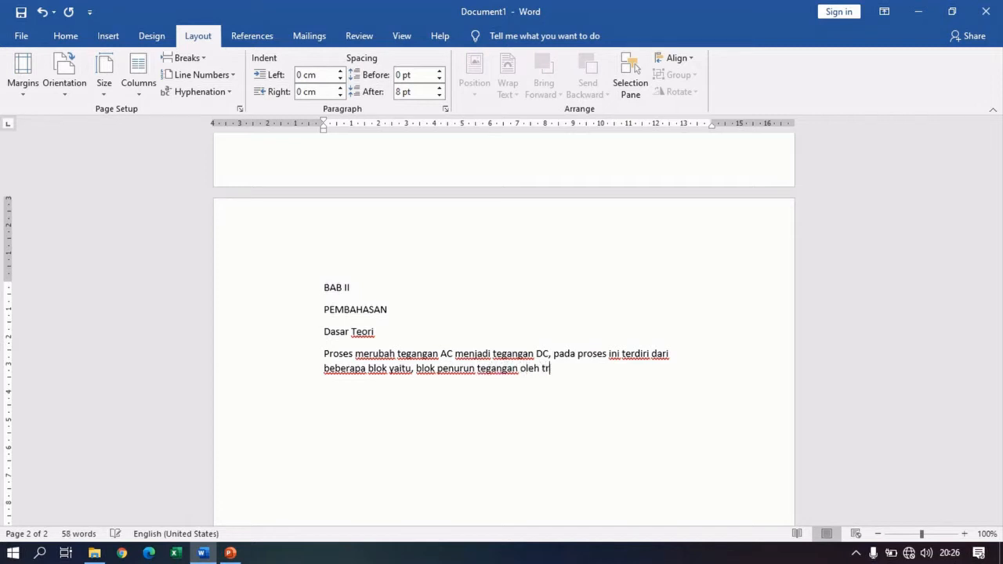
pyautogui.write('ansformator')
# Step: Continue the theory paragraph with ", kemudian tegangan yang sudah diturunkan di searahakan menggunakan komponen diode"
pyautogui.write(', kemud')
pyautogui.write('ian ')
pyautogui.write('tegangan ')
pyautogui.write('yang sudah ')
pyautogui.write('di')
pyautogui.write('tu')
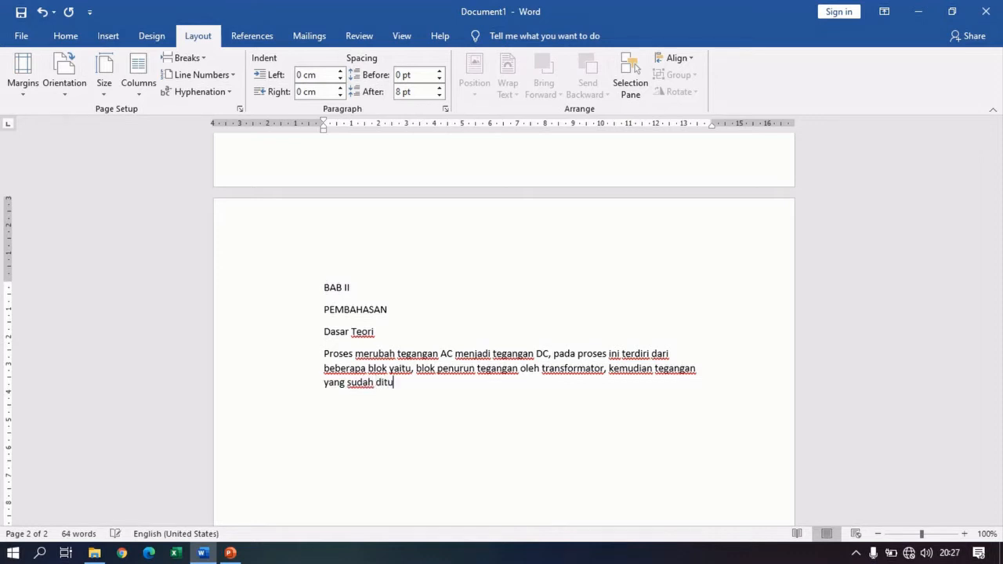
pyautogui.write('runkan di seara')
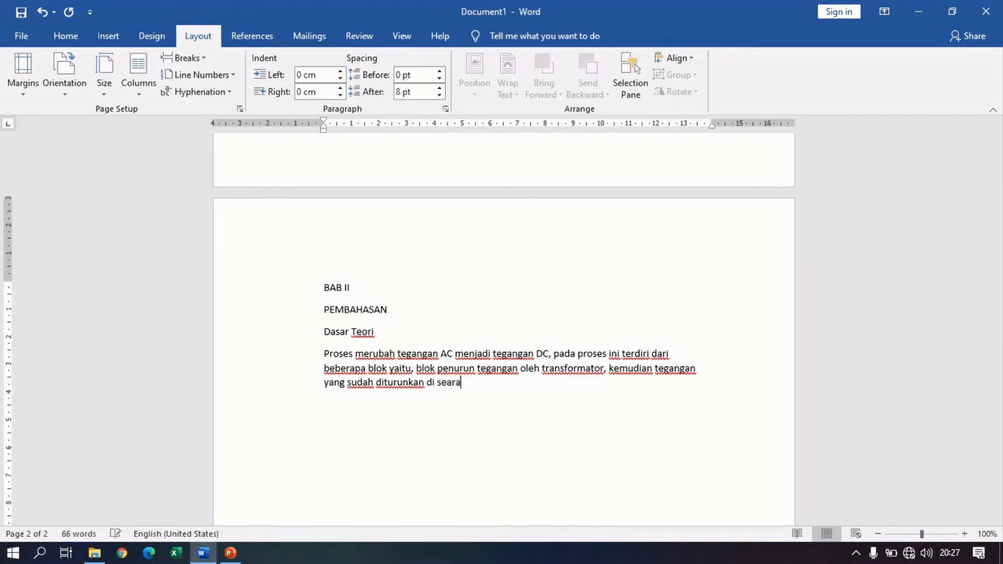
pyautogui.write('hakan menggunakan ko')
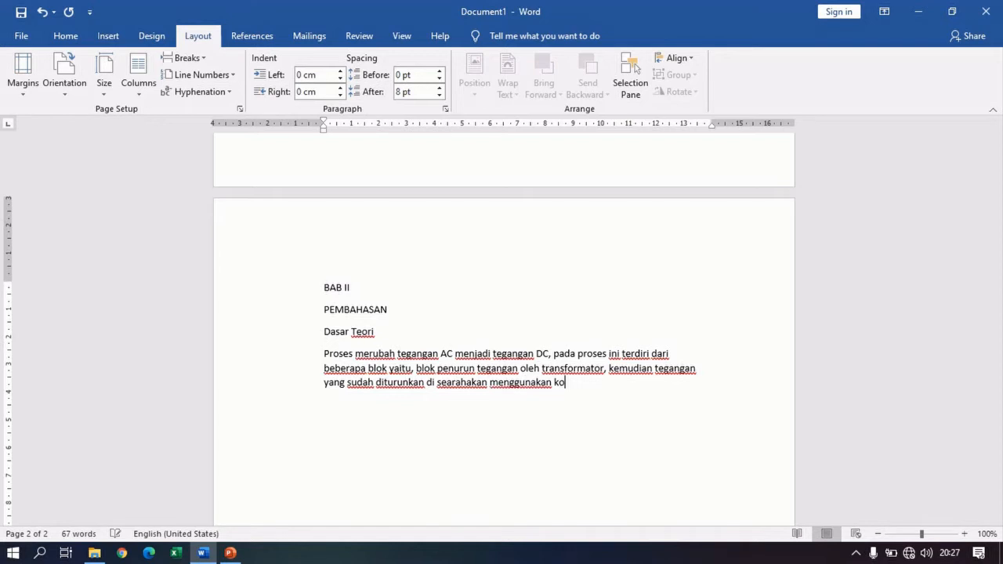
pyautogui.write('mponen dioda')
# Step: Extend the theory paragraph with ", dan setelah disearahkan, tegangan yang"
pyautogui.write(', dan setekl')
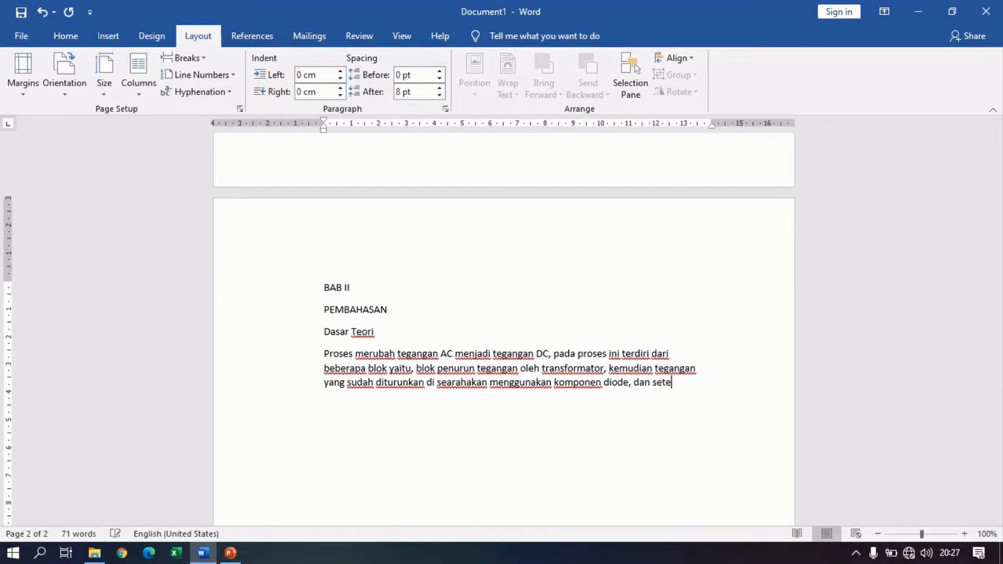
pyautogui.press('BackSpace')
pyautogui.press('BackSpace')
pyautogui.write('lah disea')
pyautogui.write('rahkan')
pyautogui.write(', tegan')
pyautogui.write('gan yang ')
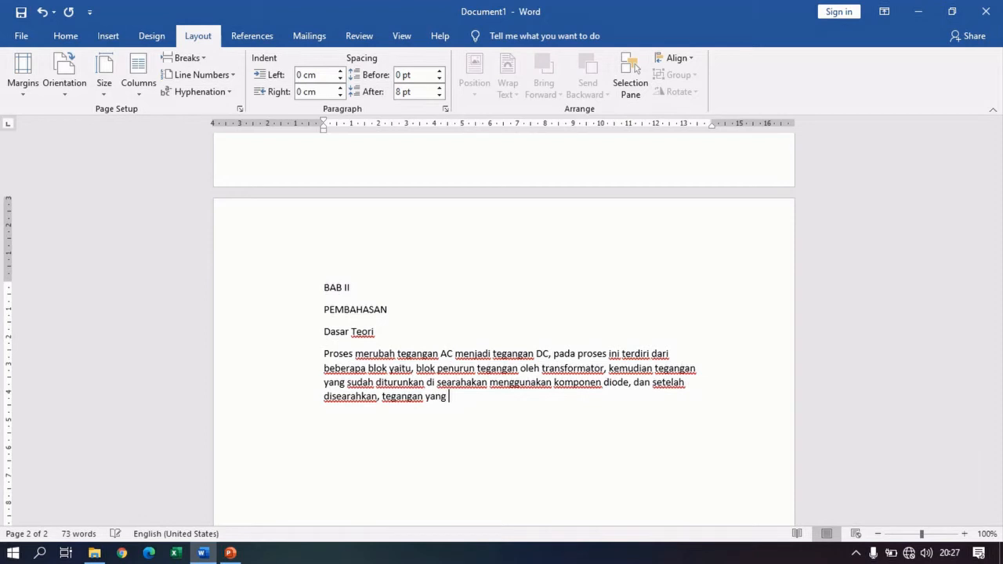
# Step: Finish the theory paragraph with "masih terdapat ripple di filter oleh komponen capacitor."
pyautogui.write('masih terdapat ')
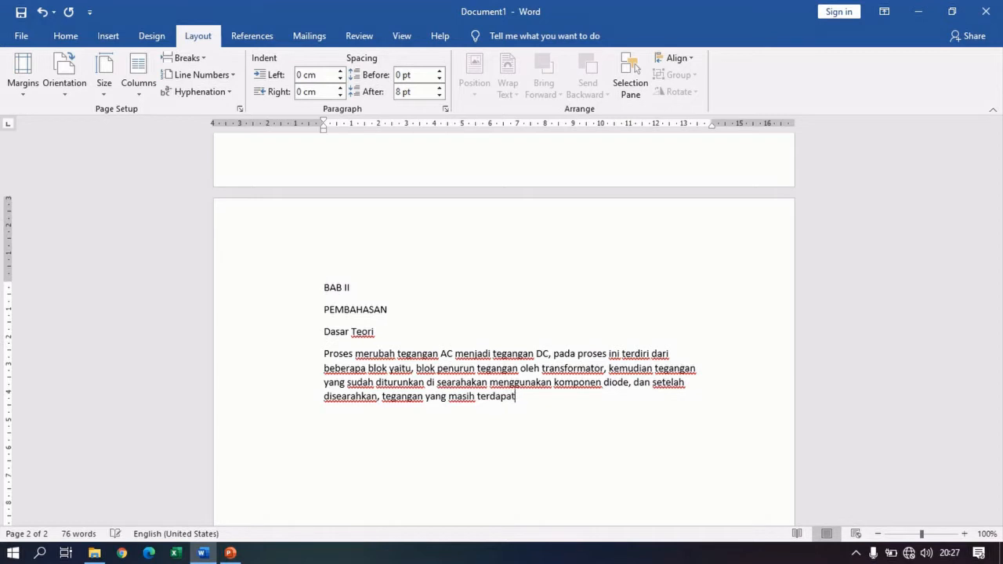
pyautogui.write('ripple di filter oleh')
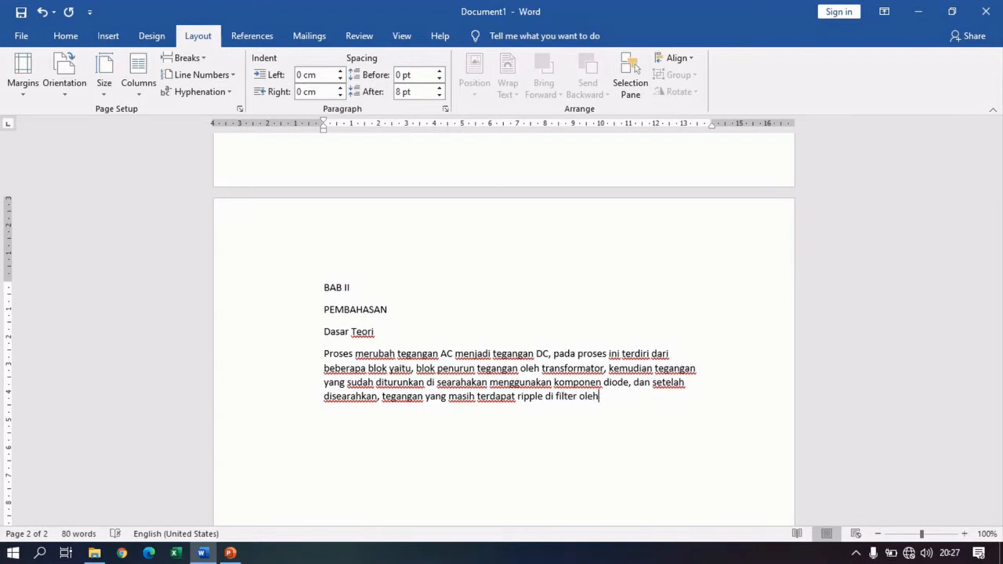
pyautogui.write('c')
pyautogui.press('BackSpace')
pyautogui.write('komp')
pyautogui.press('BackSpace')
pyautogui.press('BackSpace')
pyautogui.press('BackSpace')
pyautogui.press('BackSpace')
pyautogui.press('BackSpace')
pyautogui.write('h komponrn')
pyautogui.press('BackSpace')
pyautogui.press('BackSpace')
pyautogui.write('en capaci')
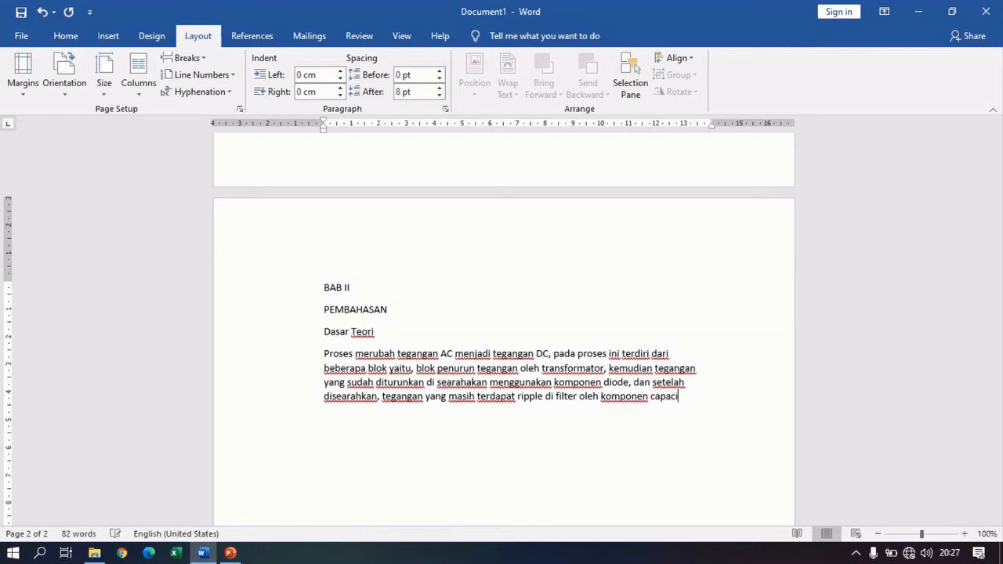
pyautogui.write('tor.')
# Step: Add the subheading "Peralatan dan Bahan" below the theory paragraph, leaving one empty line between them
pyautogui.press('Return')
pyautogui.press('Return')
pyautogui.write('Peralatan dan')
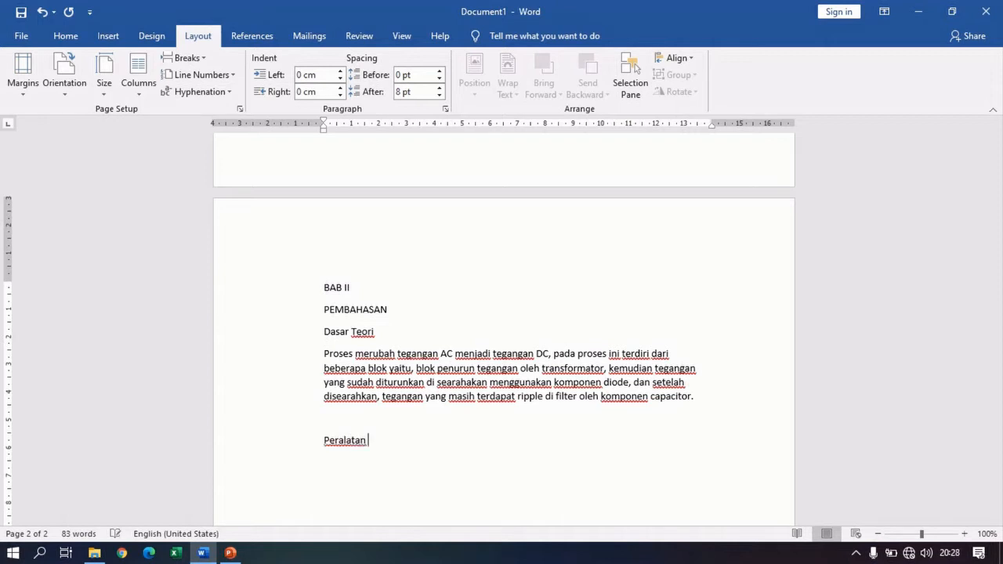
pyautogui.write(' Bahan')
pyautogui.press('Return')
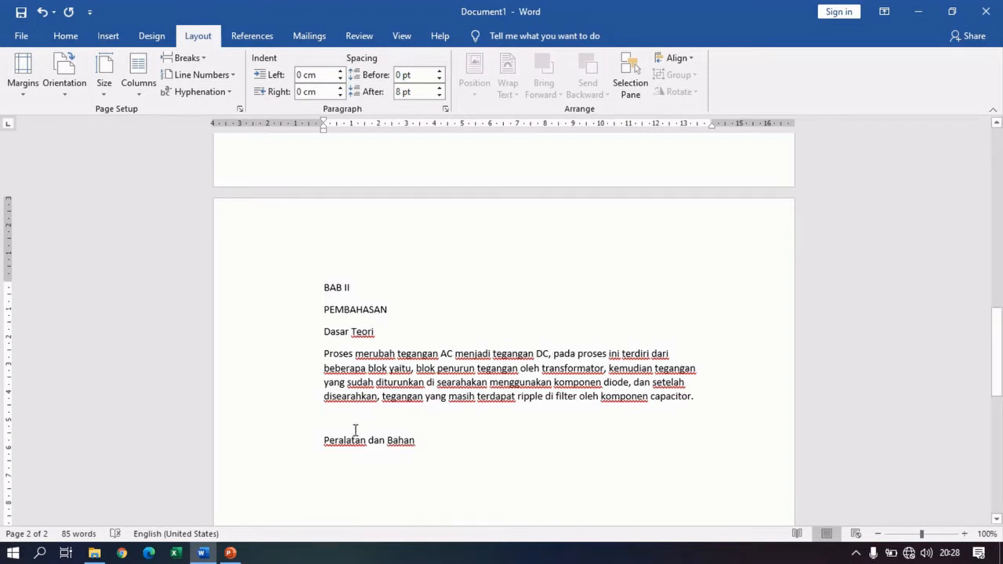
# Step: Add the item heading "Peralatan" on its own line below "Peralatan dan Bahan"
pyautogui.write('P')
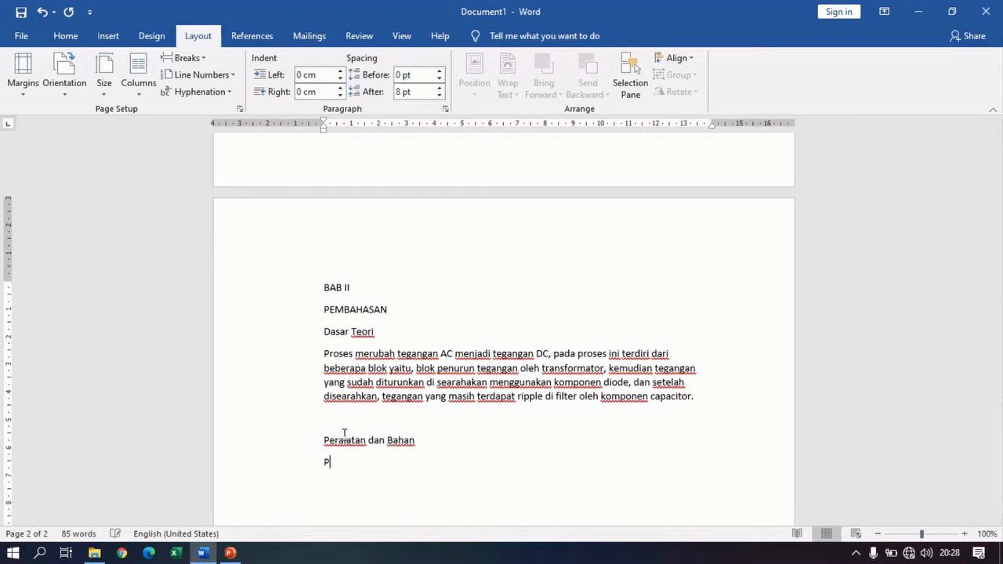
pyautogui.write('eralatan')
pyautogui.press('Return')
# Step: Add the line "Solder, Multimeter" below the "Peralatan" heading
pyautogui.write('Solde')
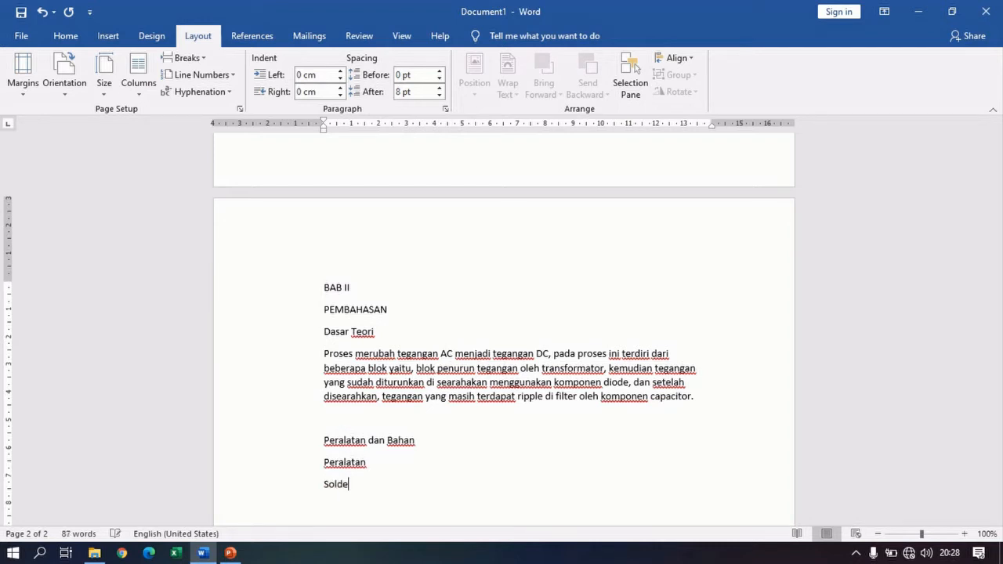
pyautogui.write('r,')
pyautogui.scroll(-4, 492, 433)
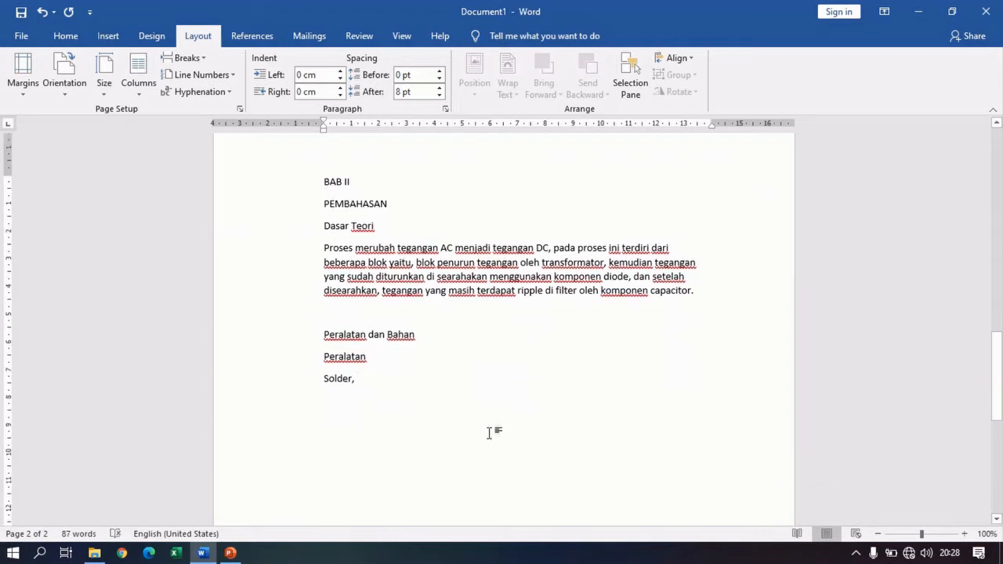
pyautogui.write('M')
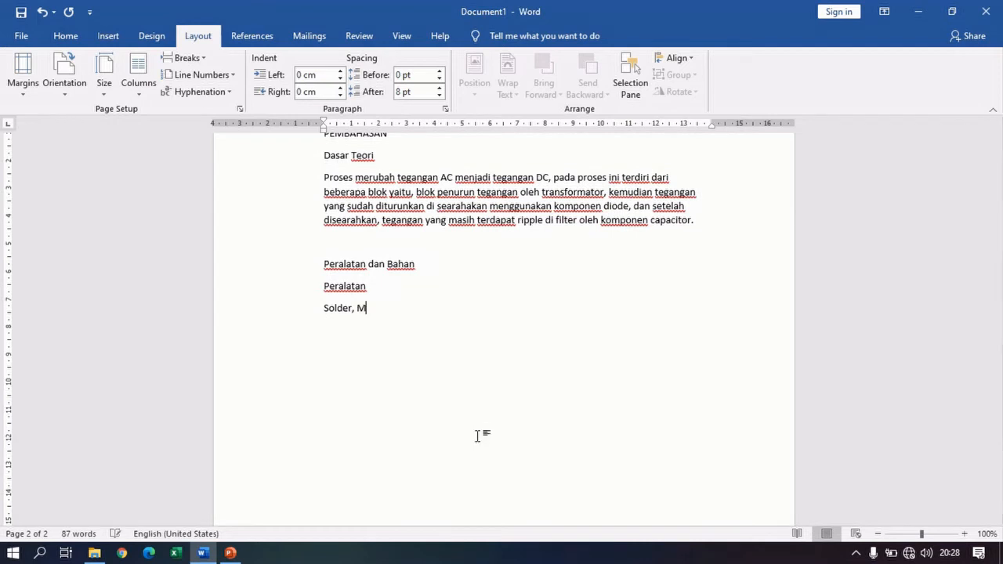
pyautogui.write('ultimeter')
pyautogui.press('Return')
# Step: Add the item heading "Bahan" on its own line below "Solder, Multimeter"
pyautogui.write('Bahan')
pyautogui.press('BackSpace')
pyautogui.press('BackSpace')
pyautogui.press('BackSpace')
pyautogui.press('BackSpace')
pyautogui.press('BackSpace')
pyautogui.press('BackSpace')
pyautogui.write('N')
pyautogui.press('BackSpace')
pyautogui.write('Bahan')
pyautogui.press('Return')
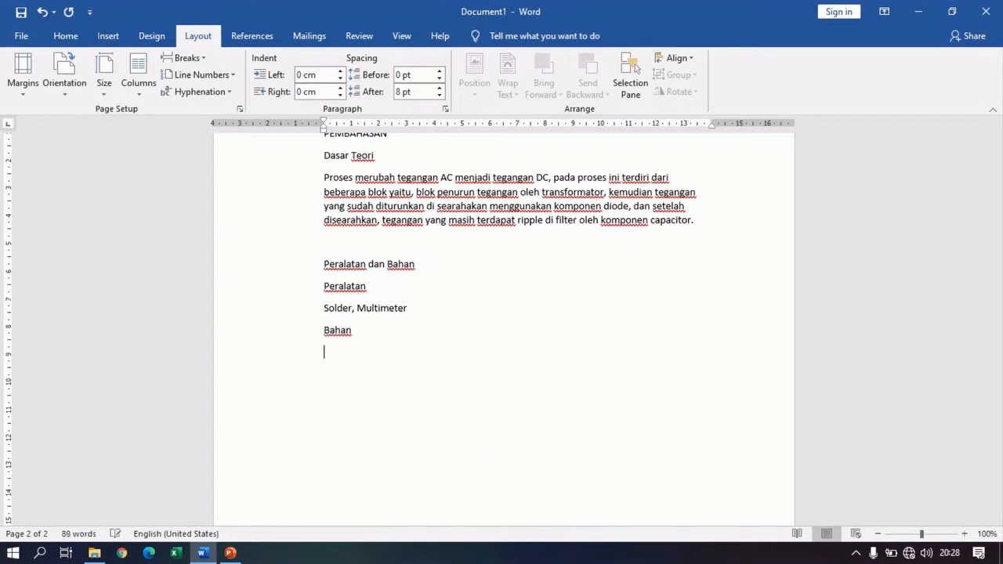
# Step: List the materials "Dioda", "Transformator" and "Capacitor" on separate lines below "Bahan"
pyautogui.write('R')
pyautogui.press('BackSpace')
pyautogui.write('Dioda')
pyautogui.press('Return')
pyautogui.write('Transform')
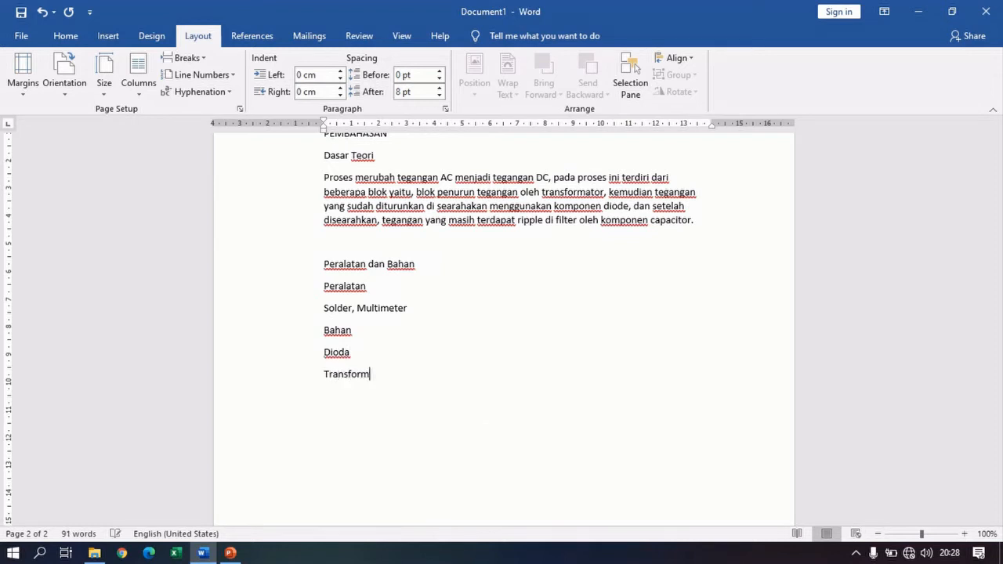
pyautogui.write('ator')
pyautogui.press('Return')
pyautogui.write('Cp')
pyautogui.press('BackSpace')
pyautogui.write('apac')
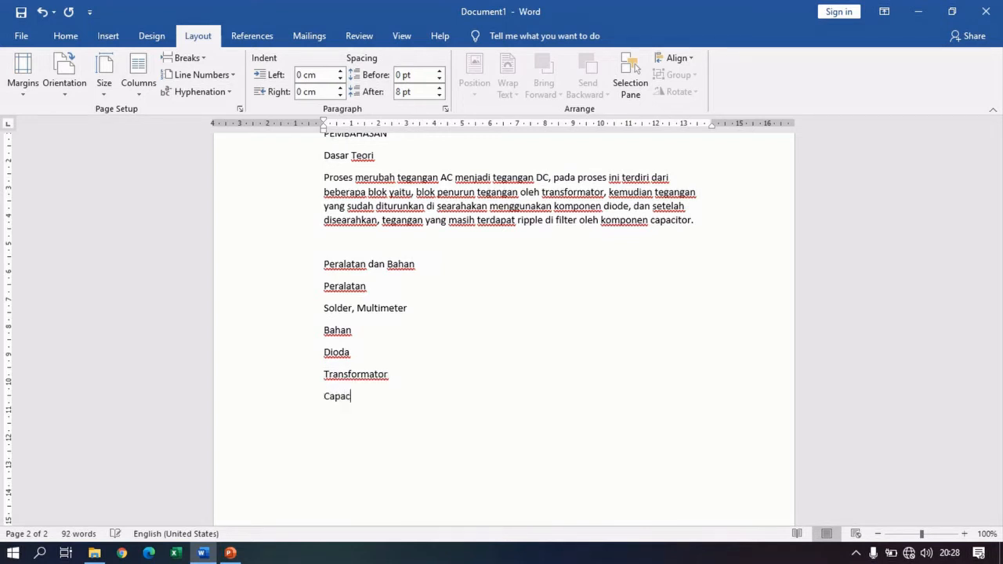
pyautogui.write('itor')
pyautogui.press('Return')
# Step: Leave an empty line after the materials, then add the subheading "Gambar Rangakaian" with "Terlampir" on the line below
pyautogui.write('G')
pyautogui.press('BackSpace')
pyautogui.press('BackSpace')
pyautogui.write('Gambar Rangakai')
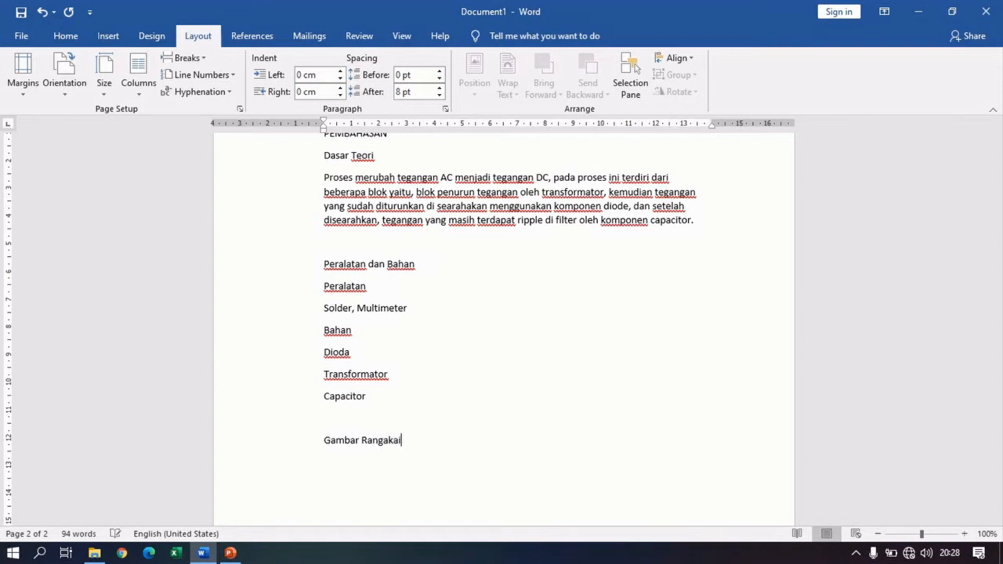
pyautogui.write('n')
pyautogui.press('BackSpace')
pyautogui.write('an')
pyautogui.press('Return')
pyautogui.write('Terlampir')
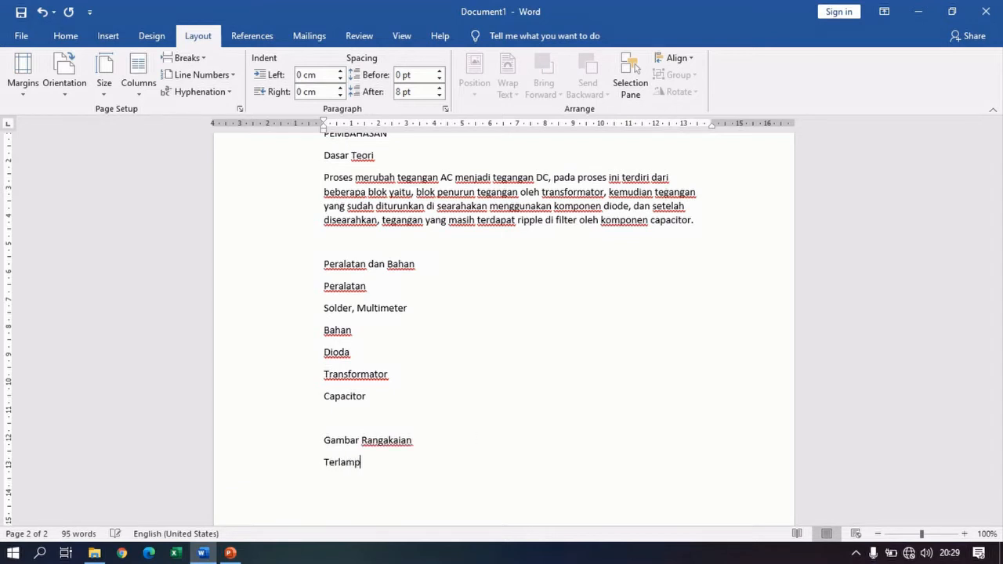
# Step: Leave an empty line and add the subheading "Prosedur Percobaan" with "Terlampir" on the line below
pyautogui.press('Return')
pyautogui.press('Return')
pyautogui.scroll(-3, 475, 434)
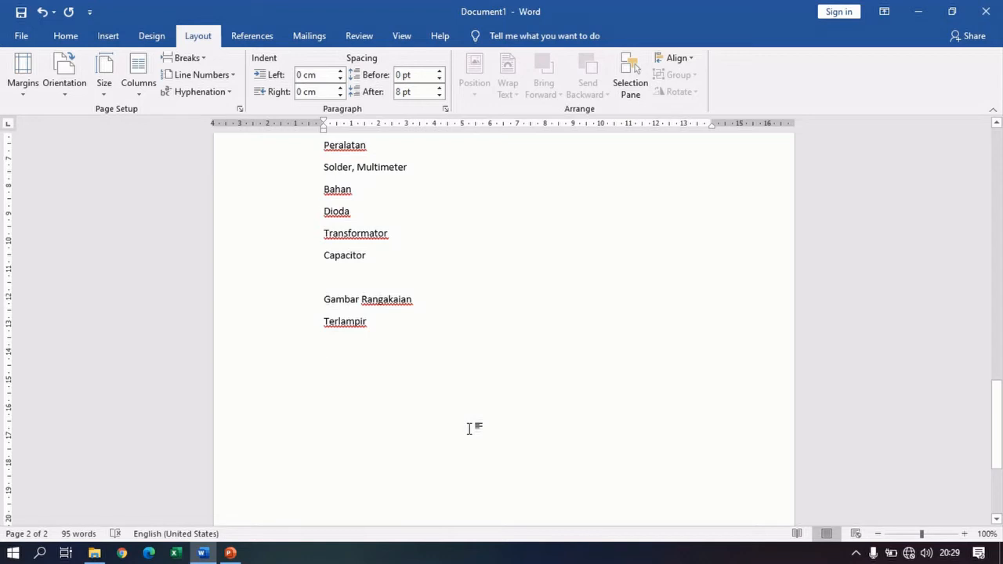
pyautogui.write('Prosedur Percobaan')
pyautogui.press('Return')
pyautogui.write('Terlampir')
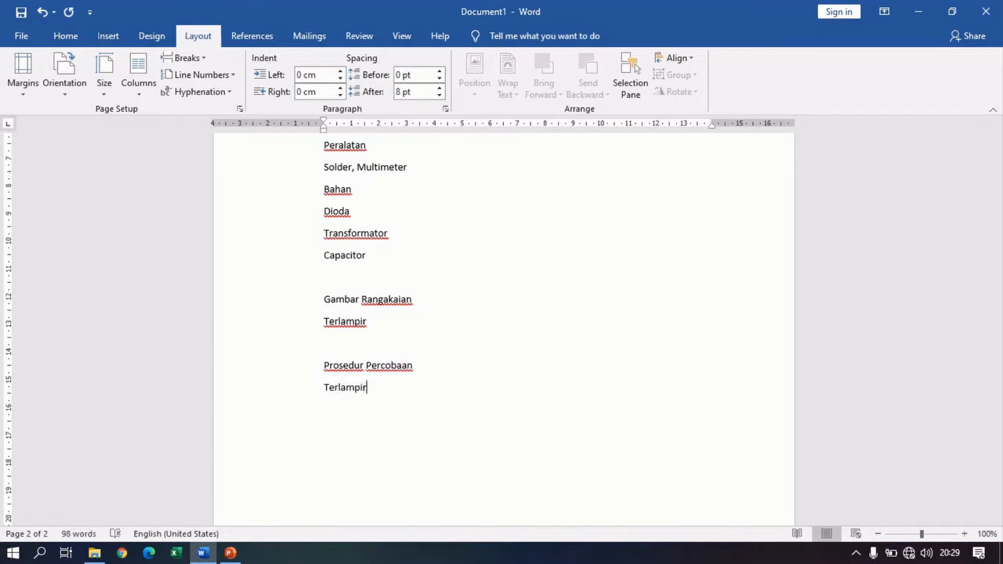
# Step: Add the subheading "Tabel Percobaan" after an empty line, with a new line started below it
pyautogui.press('Return')
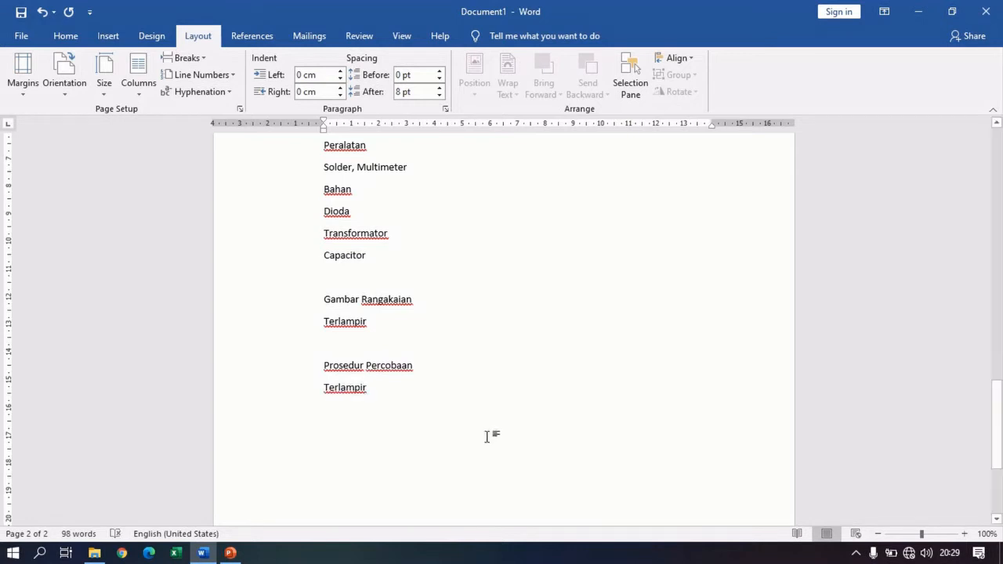
pyautogui.write('Tabel Per')
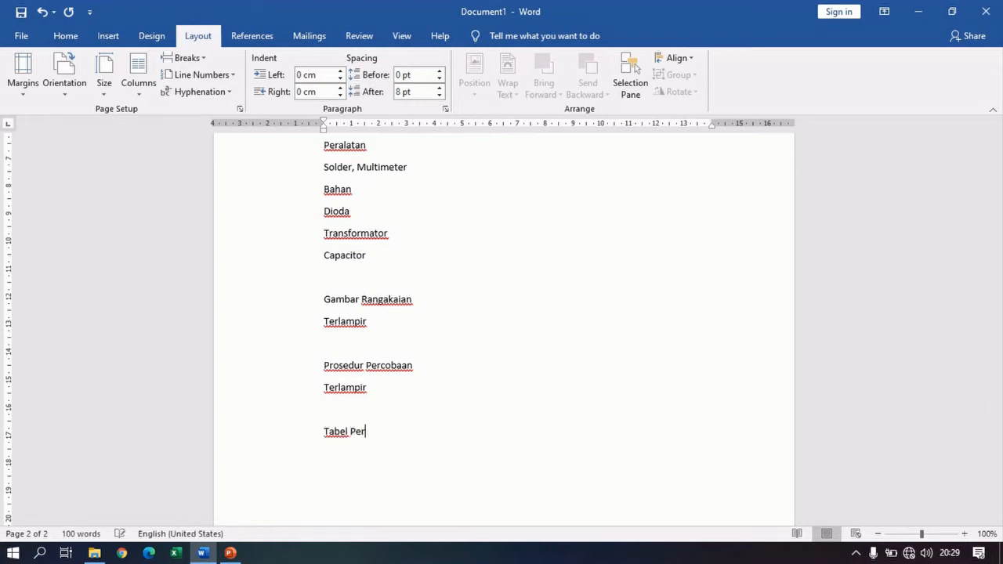
pyautogui.write('cobaan')
pyautogui.press('Return')
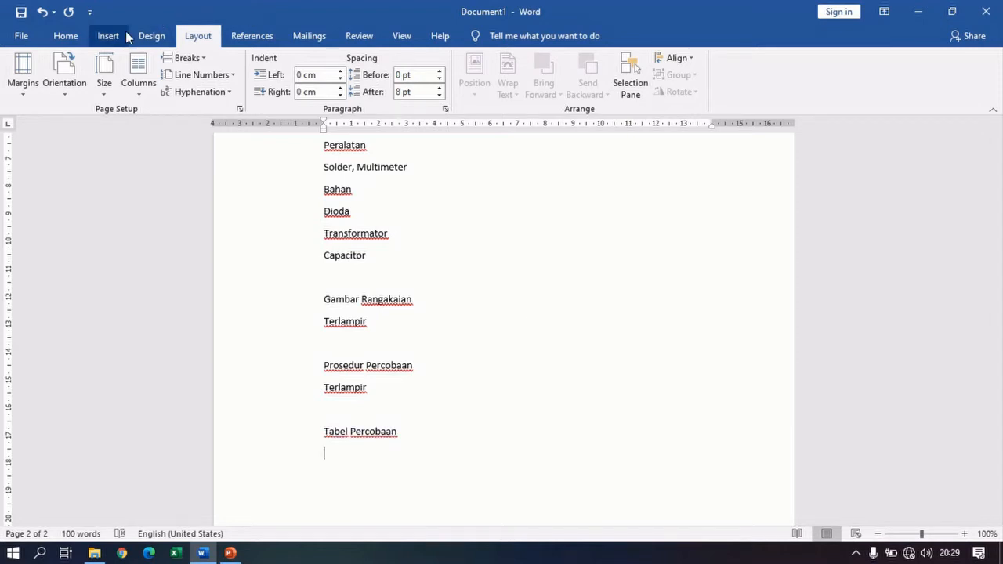
# Step: Insert a table with three columns and four rows below "Tabel Percobaan"
pyautogui.click(108, 36)
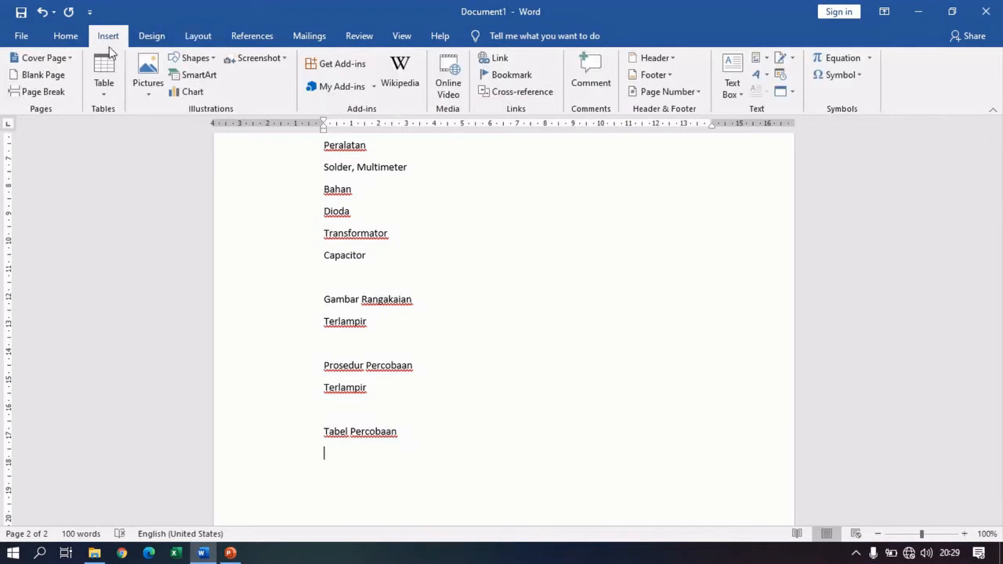
pyautogui.click(101, 101)
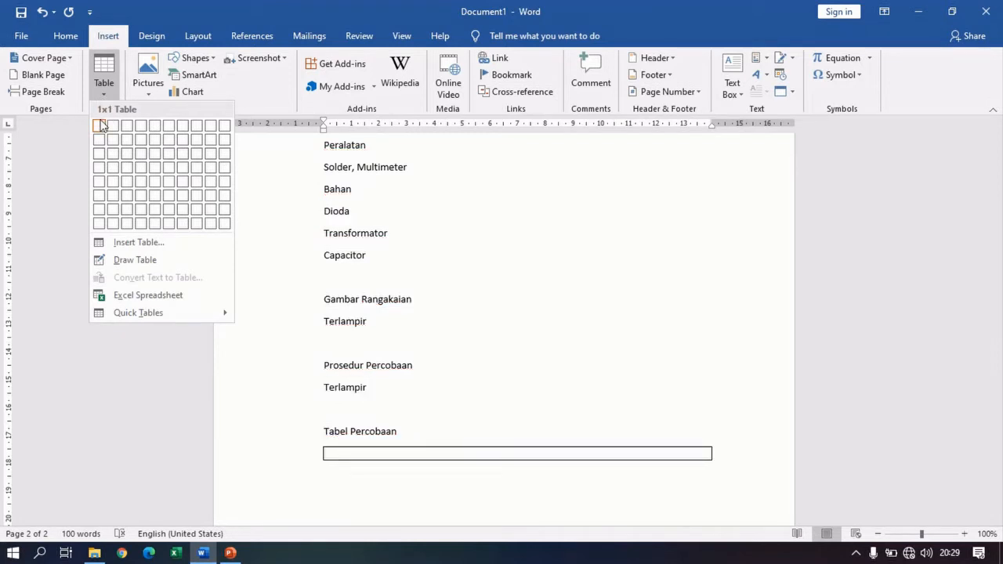
pyautogui.click(128, 168)
pyautogui.scroll(-3, 481, 280)
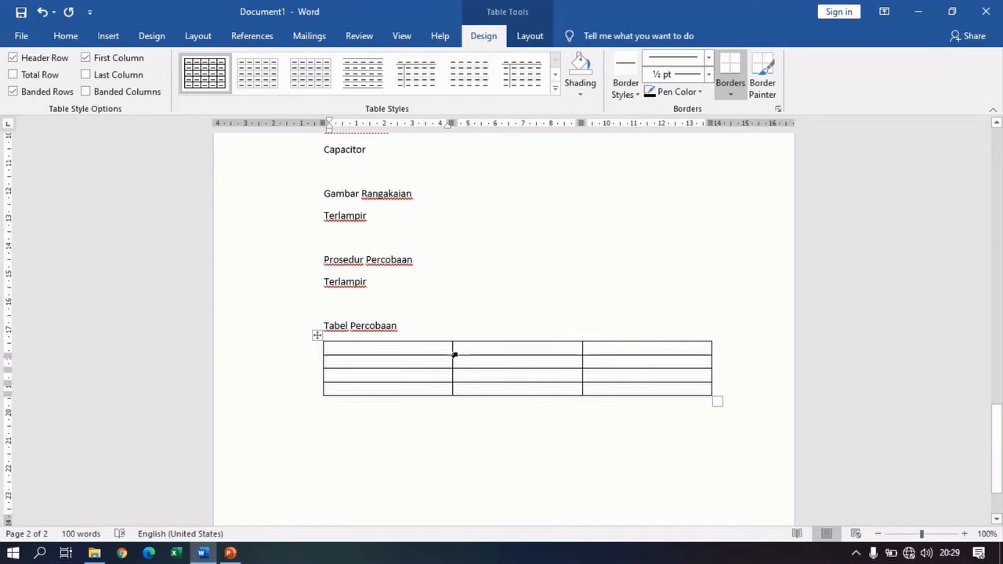
# Step: Narrow the table's first column and enter the headers "No" and "Sumber Tegangan Input" in the first two columns
pyautogui.moveTo(451, 351); pyautogui.dragTo(358, 359)
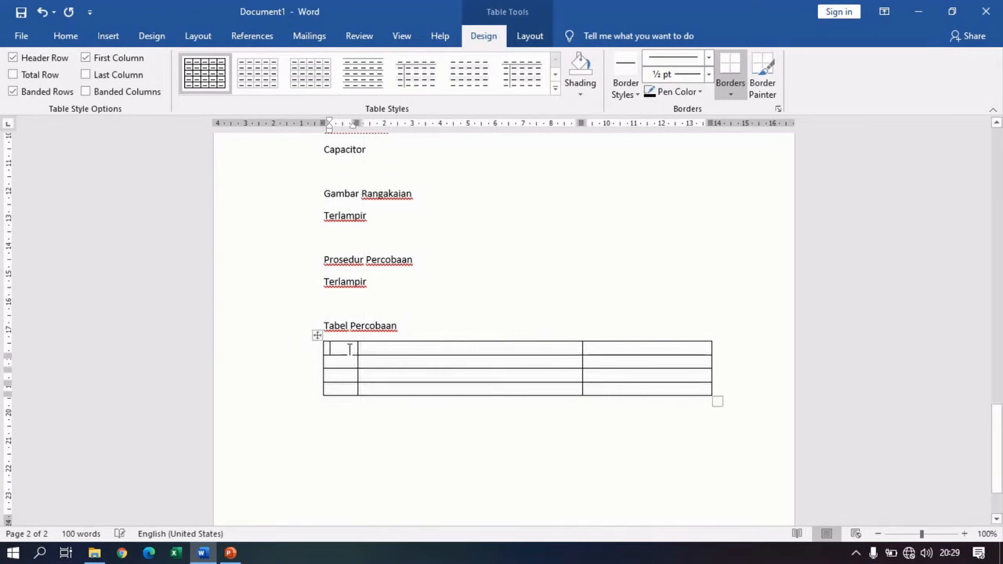
pyautogui.write('No')
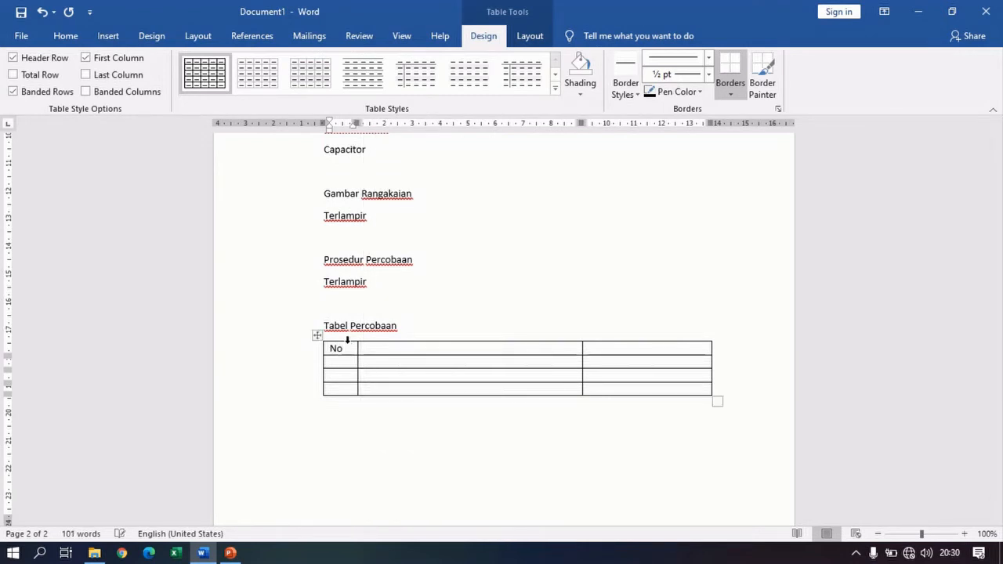
pyautogui.click(438, 347)
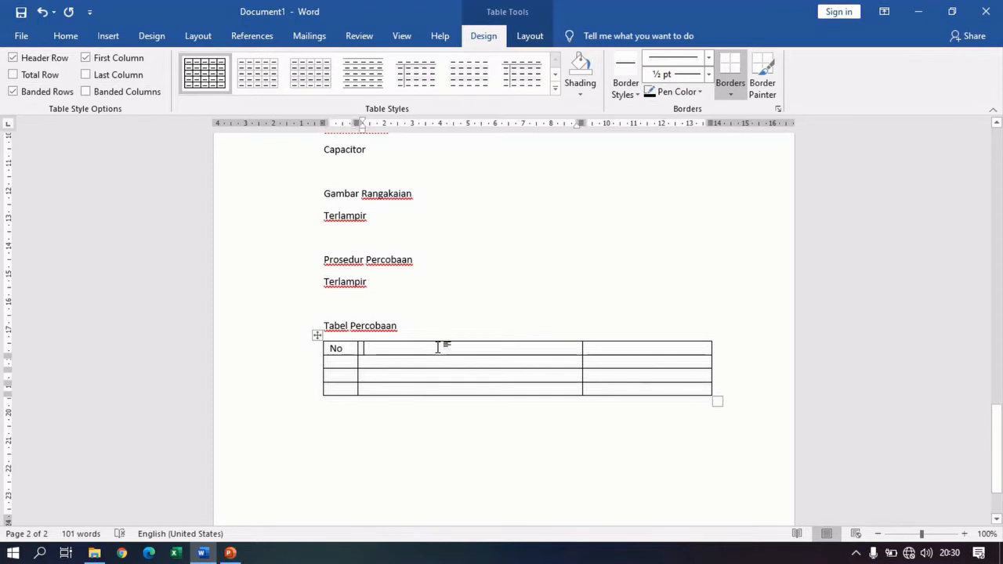
pyautogui.write('SUmber')
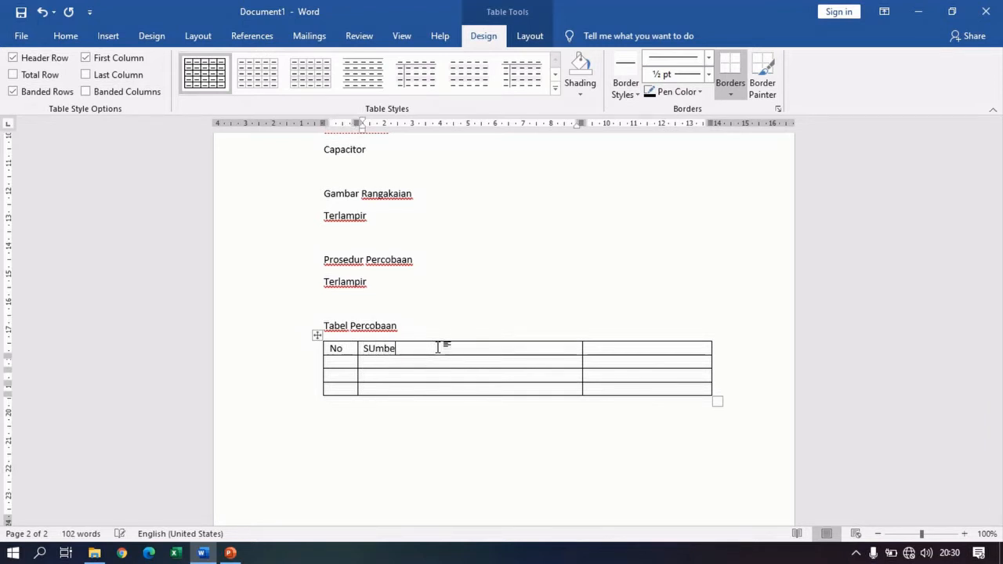
pyautogui.press('BackSpace')
pyautogui.press('BackSpace')
pyautogui.press('BackSpace')
pyautogui.press('BackSpace')
pyautogui.write('Sumber T')
pyautogui.write('eganan')
pyautogui.press('BackSpace')
pyautogui.press('BackSpace')
pyautogui.write('gan')
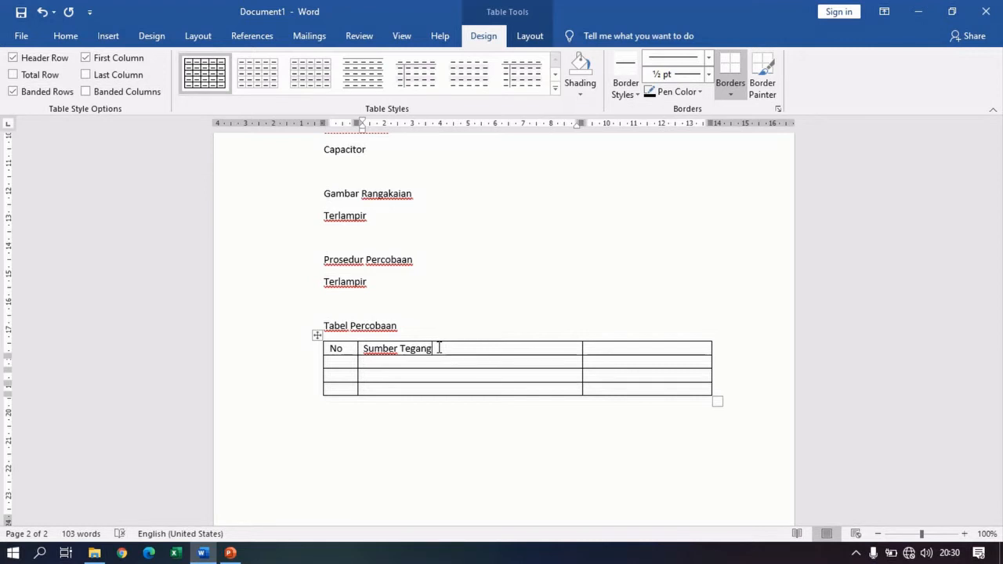
pyautogui.write(' Input')
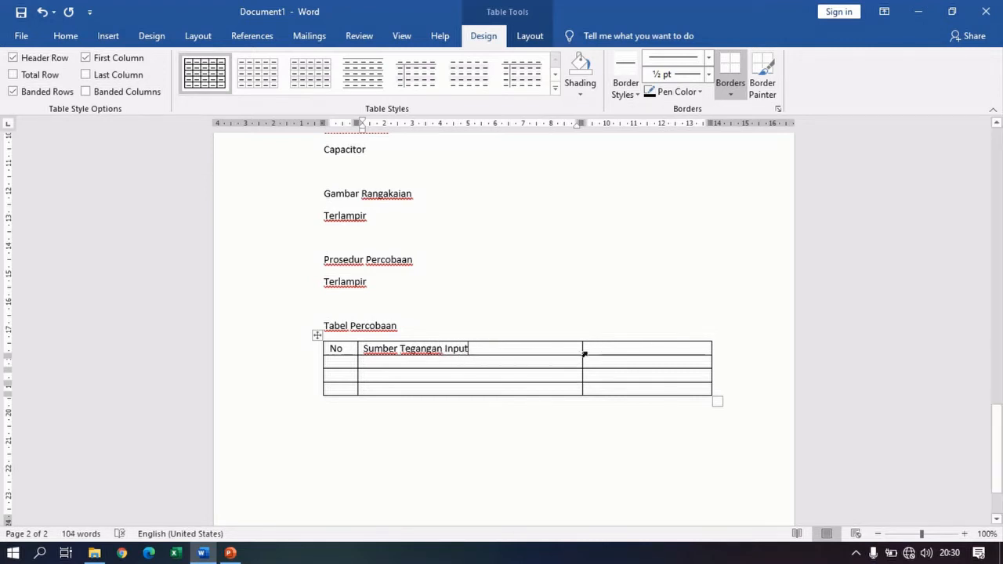
# Step: Narrow the second column to fit its header and enter the header "Hasil Pengukuran" in the third column
pyautogui.moveTo(580, 352); pyautogui.dragTo(476, 360)
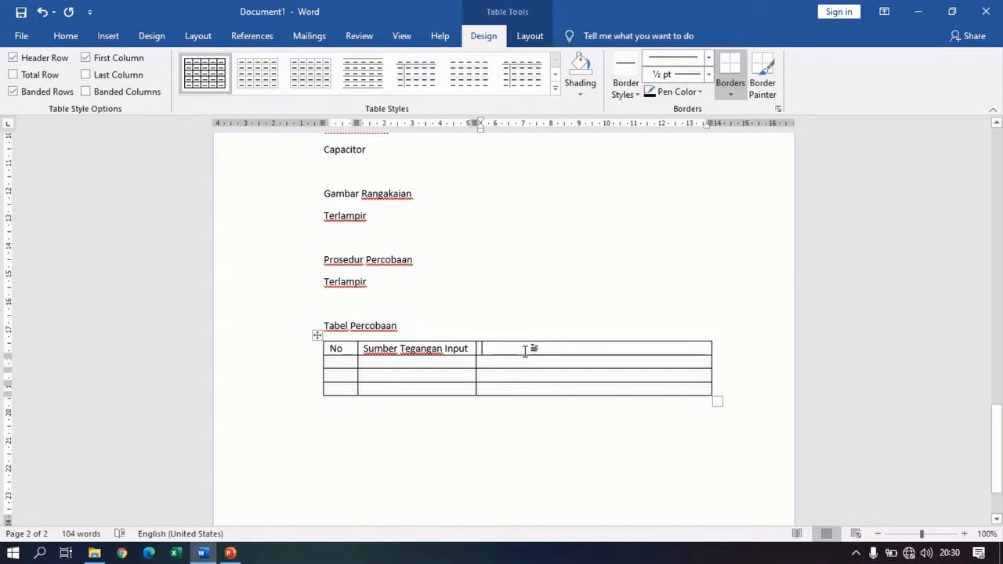
pyautogui.write('Hasil Pengukuran')
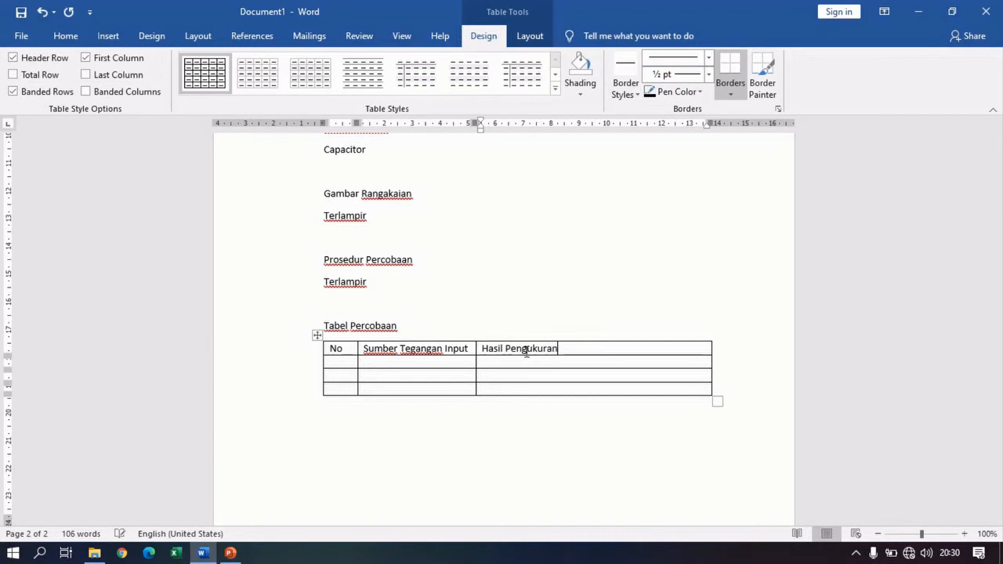
# Step: Insert a column to the right of "Hasil Pengukuran" and widen the second column so its header fits on one line
pyautogui.moveTo(647, 345); pyautogui.dragTo(642, 386)
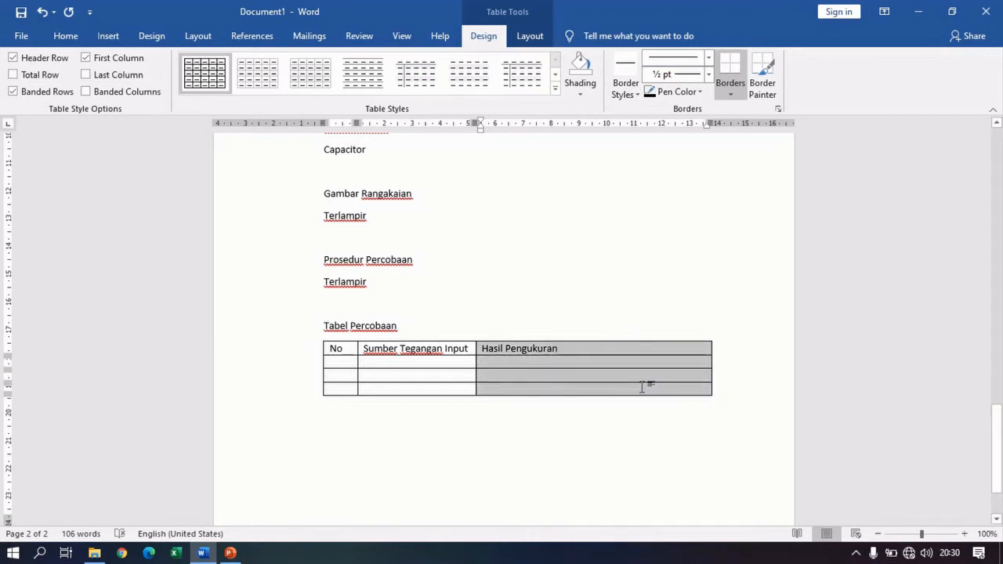
pyautogui.rightClick(642, 383)
pyautogui.moveTo(772, 230)
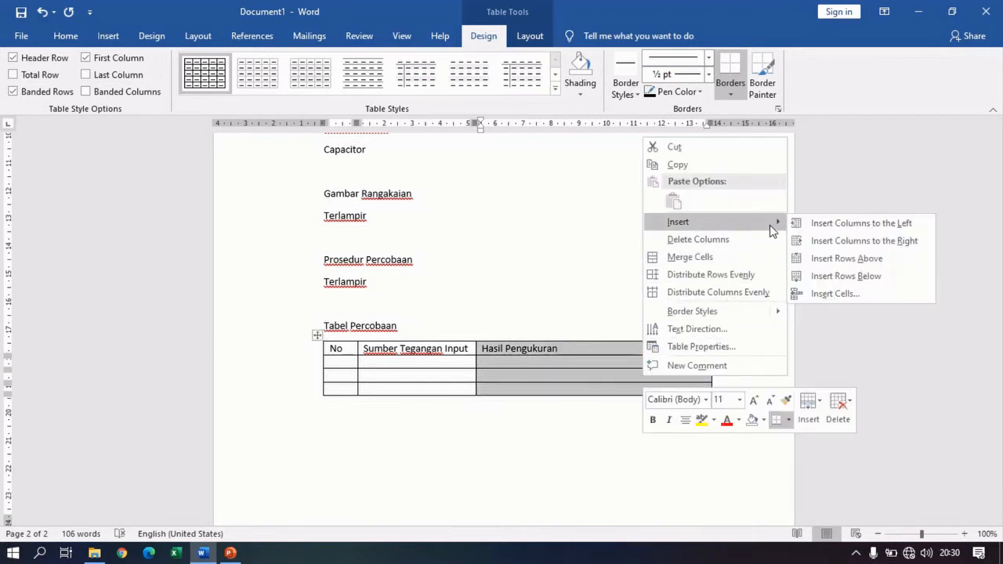
pyautogui.click(825, 242)
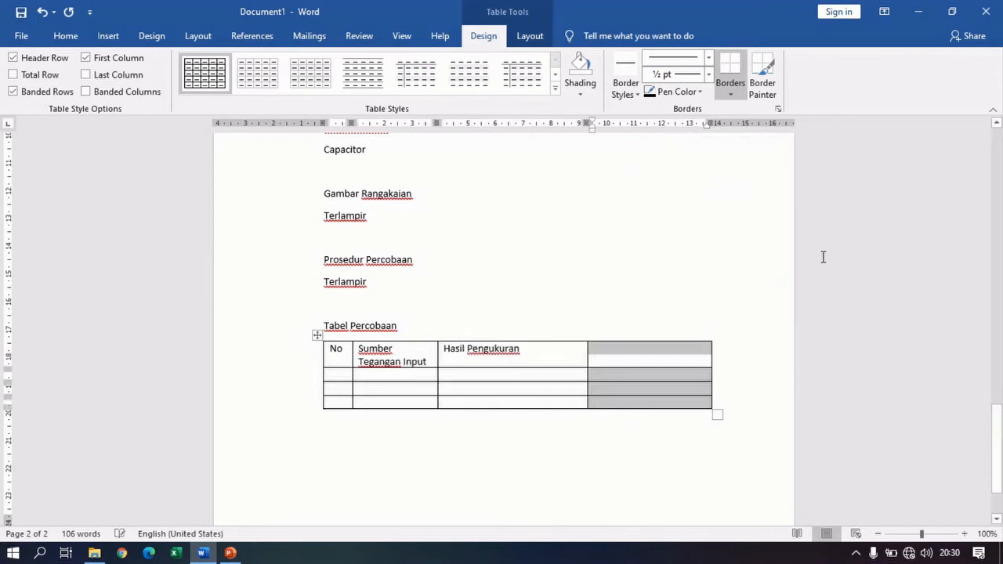
pyautogui.click(640, 362)
pyautogui.moveTo(438, 365); pyautogui.dragTo(475, 365)
# Step: Center the "Hasil Pengukuran" header and add the centered header "Error Pengukuran" in the fourth column
pyautogui.click(572, 349)
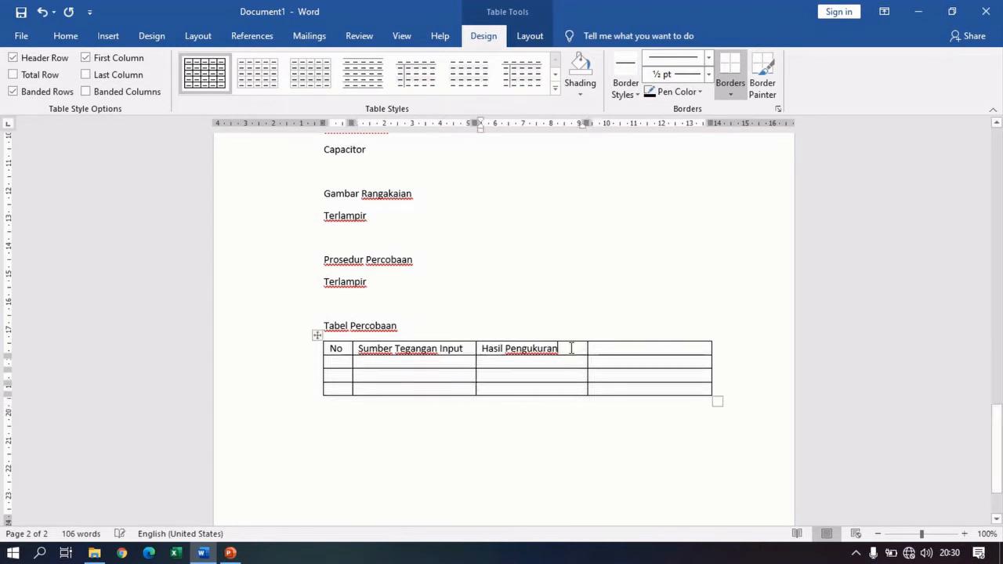
pyautogui.hotkey('ctrl', 'e')
pyautogui.click(618, 347)
pyautogui.write('Error')
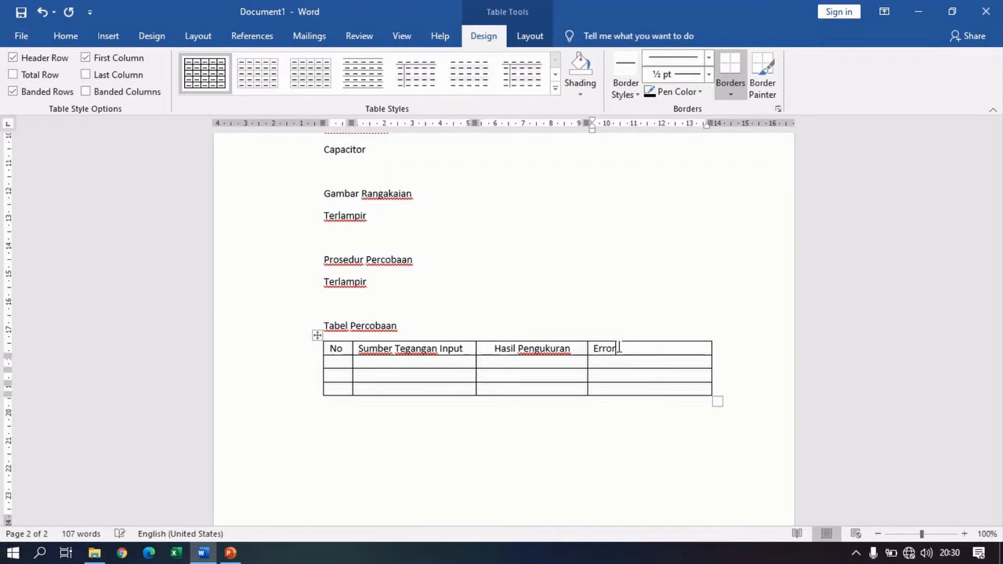
pyautogui.write(' Pengukuran')
pyautogui.hotkey('ctrl', 'e')
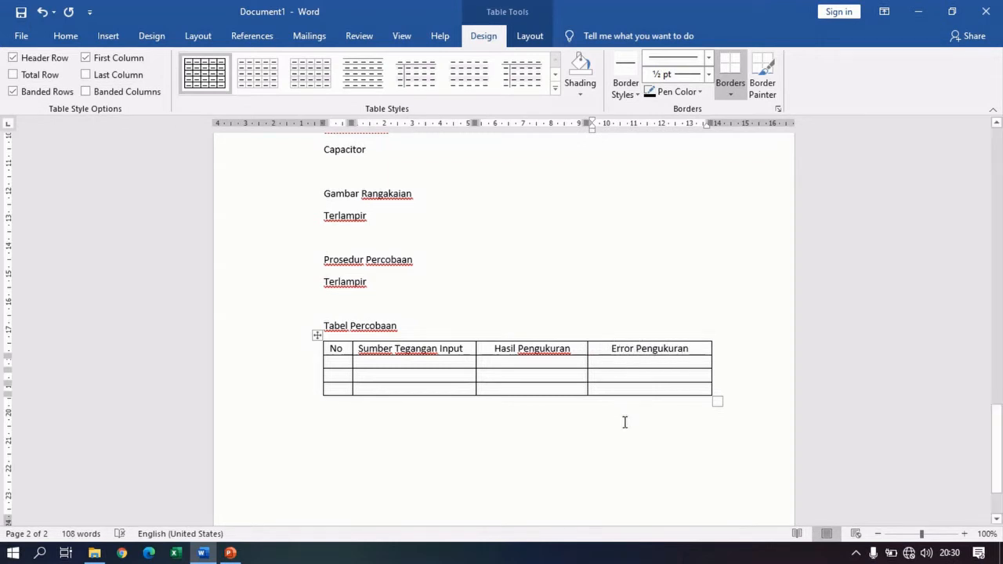
# Step: Insert a page break below the experiment table
pyautogui.click(626, 412)
pyautogui.scroll(-1, 625, 410)
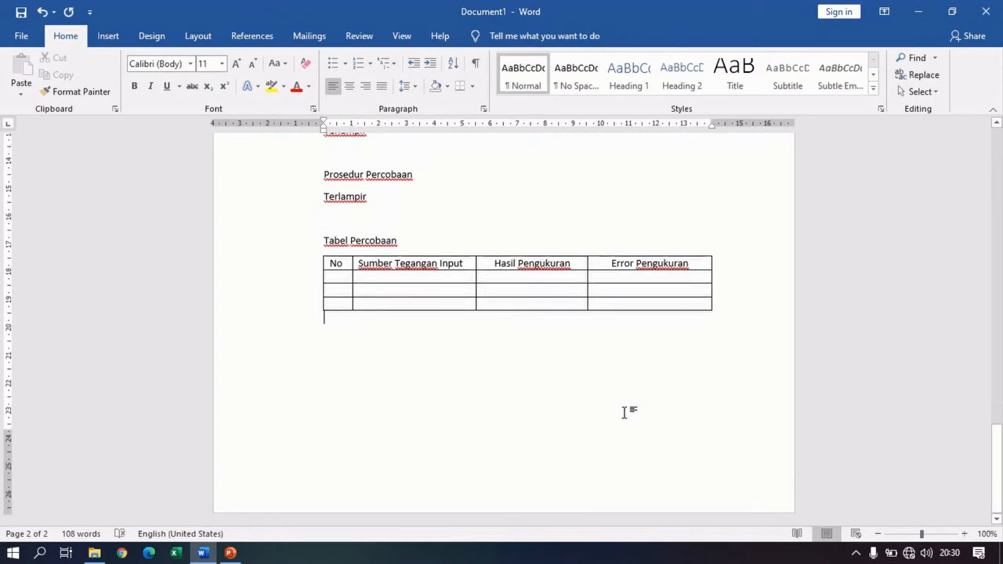
pyautogui.scroll(3, 627, 405)
pyautogui.scroll(-3, 620, 397)
pyautogui.hotkey('ctrl', 'Return')
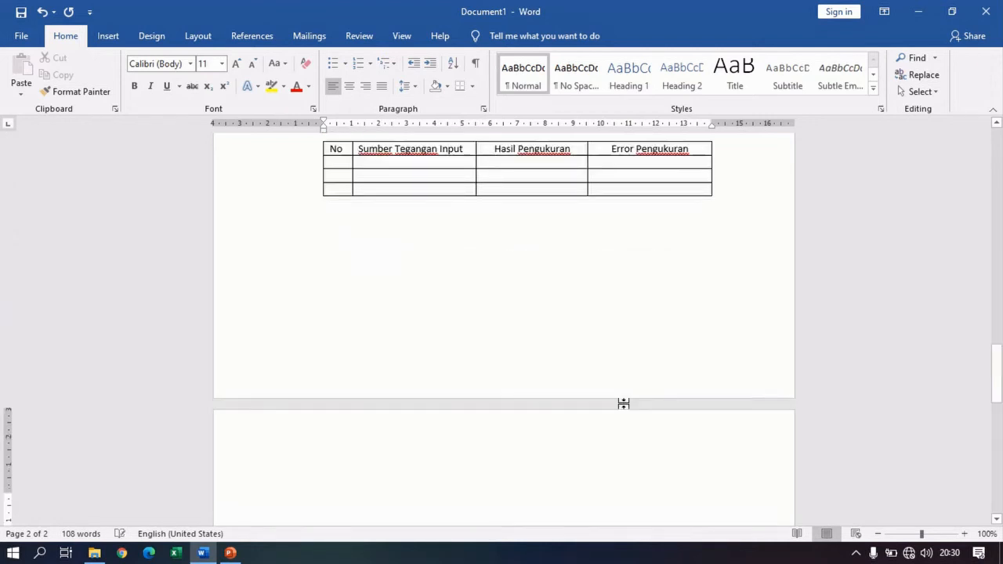
# Step: Enter the chapter heading "BAB III" with the title "Penutup" below it on the new page
pyautogui.scroll(-2, 564, 429)
pyautogui.write('BA')
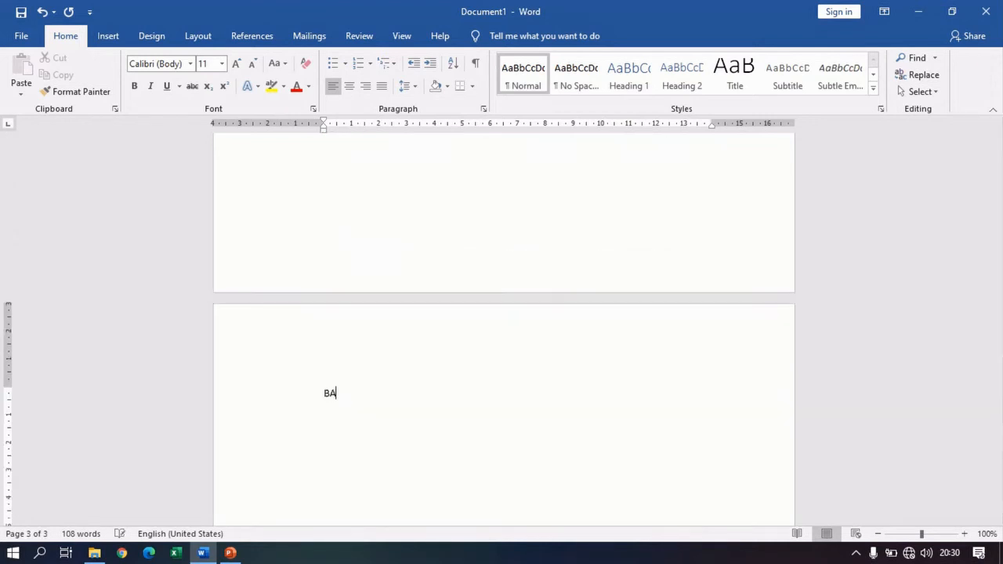
pyautogui.write('B III')
pyautogui.press('Return')
pyautogui.write('Penut')
pyautogui.write('up ')
# Step: Add the subheading "Kesimpulan" with "Terlampir" below it, and the subheading "Saran" after an empty line
pyautogui.write('Kesim')
pyautogui.write('pulan ')
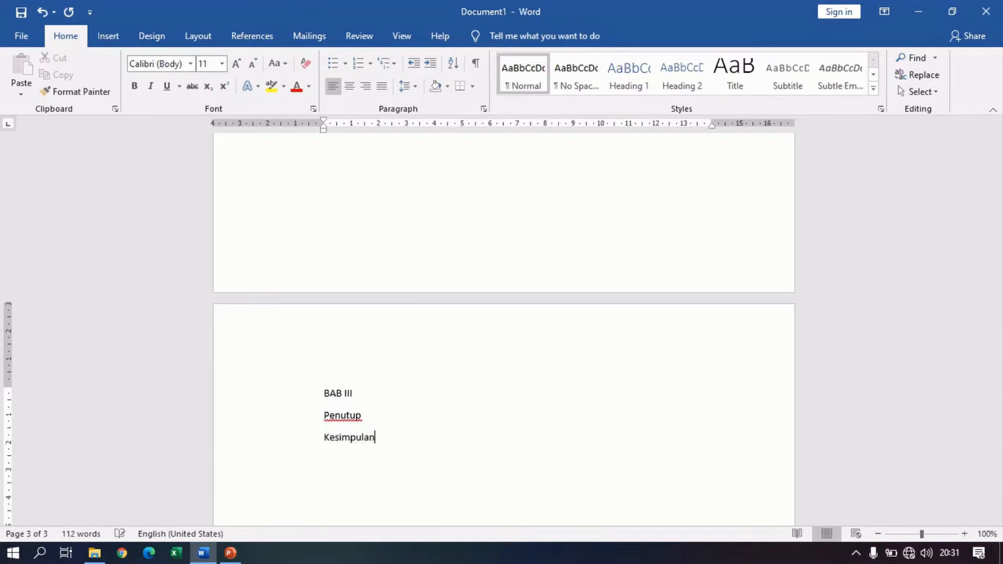
pyautogui.write('Terlampir')
pyautogui.press('Return')
pyautogui.write('Saran')
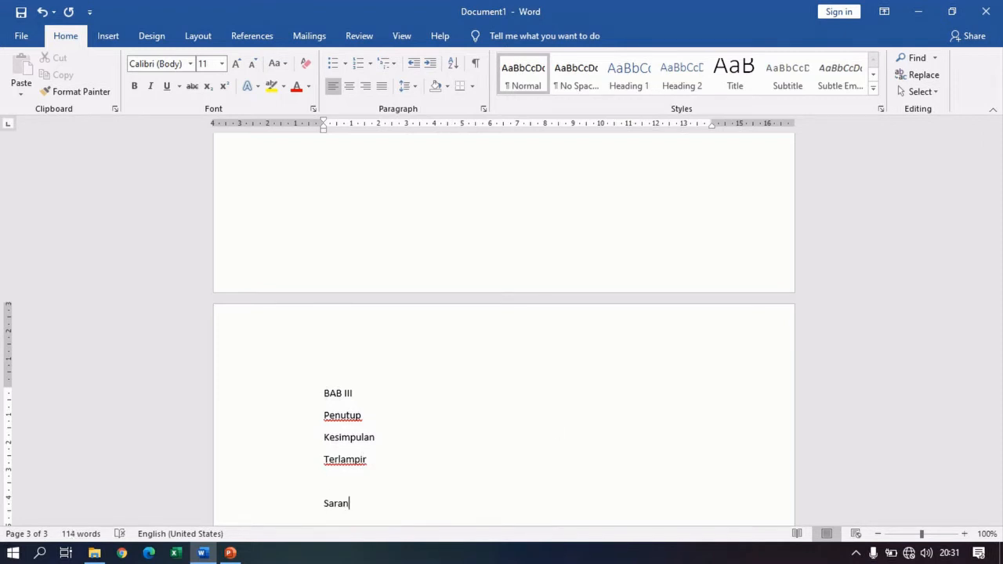
# Step: Add "Terlampir" below the "Saran" subheading, and start a new page with the heading "Daftar Pustaka"
pyautogui.press('Return')
pyautogui.write('Terlamp')
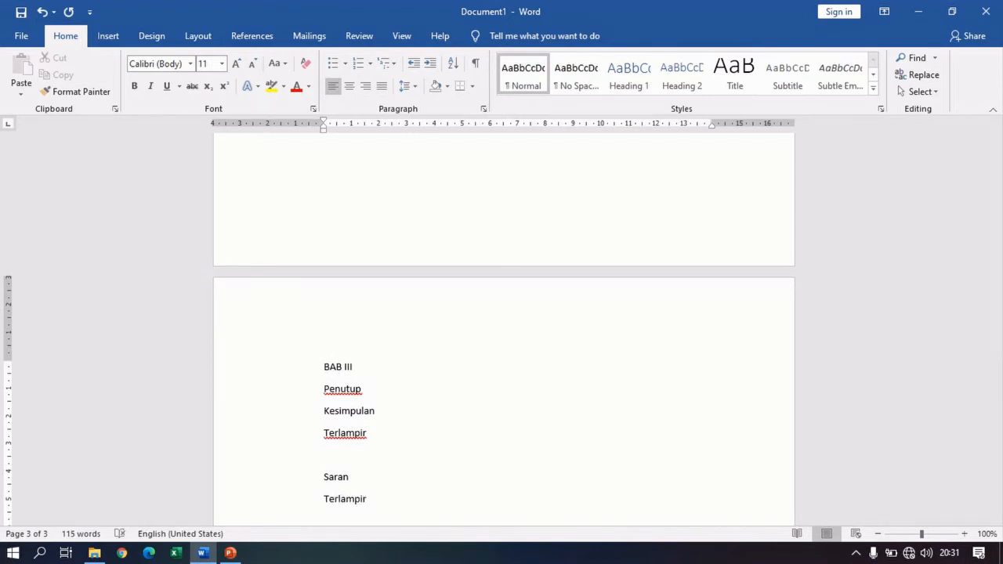
pyautogui.write('ir')
pyautogui.hotkey('ctrl', 'Return')
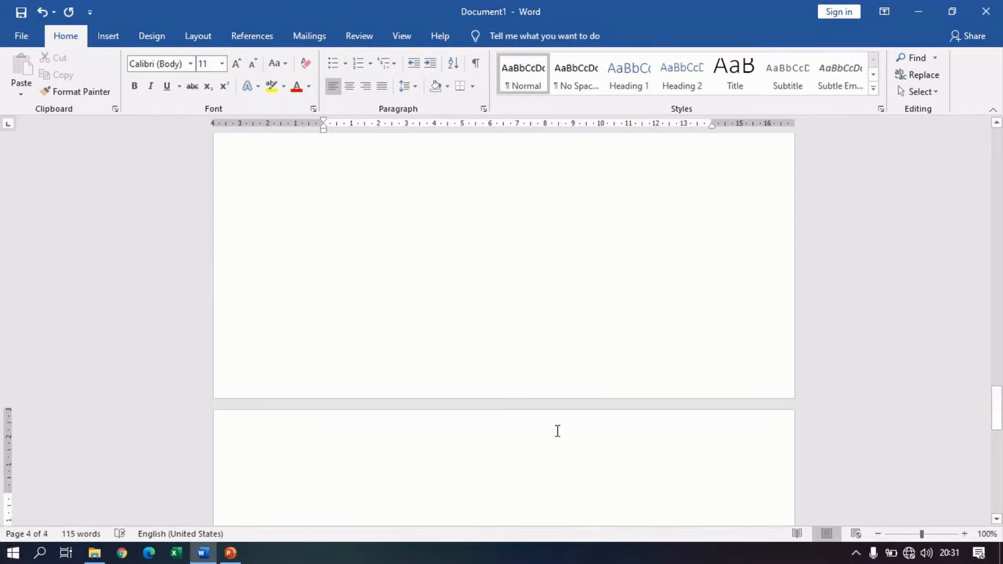
pyautogui.write('Daftar Pustaka')
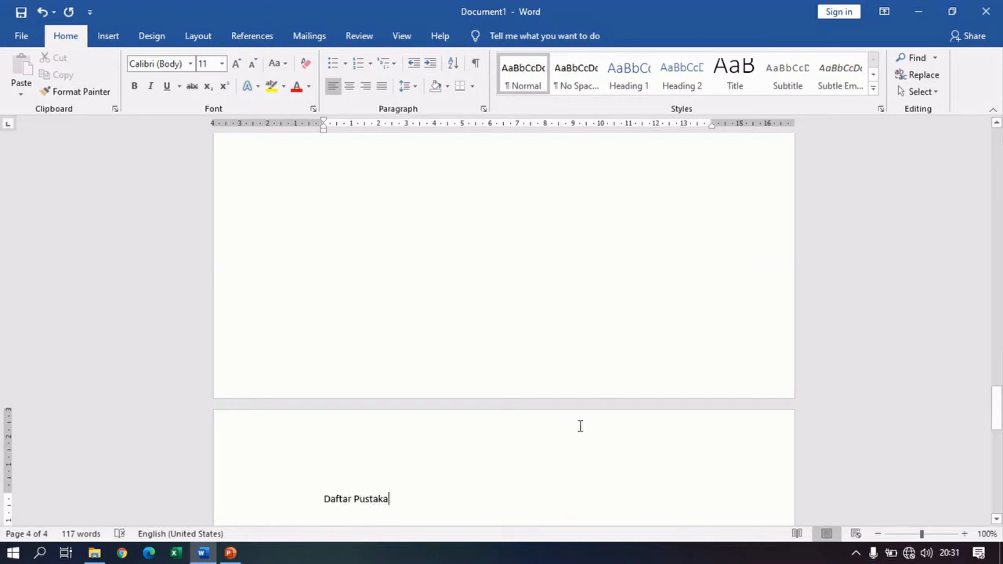
# Step: Change the font of the entire document to Times New Roman
pyautogui.scroll(10, 479, 446)
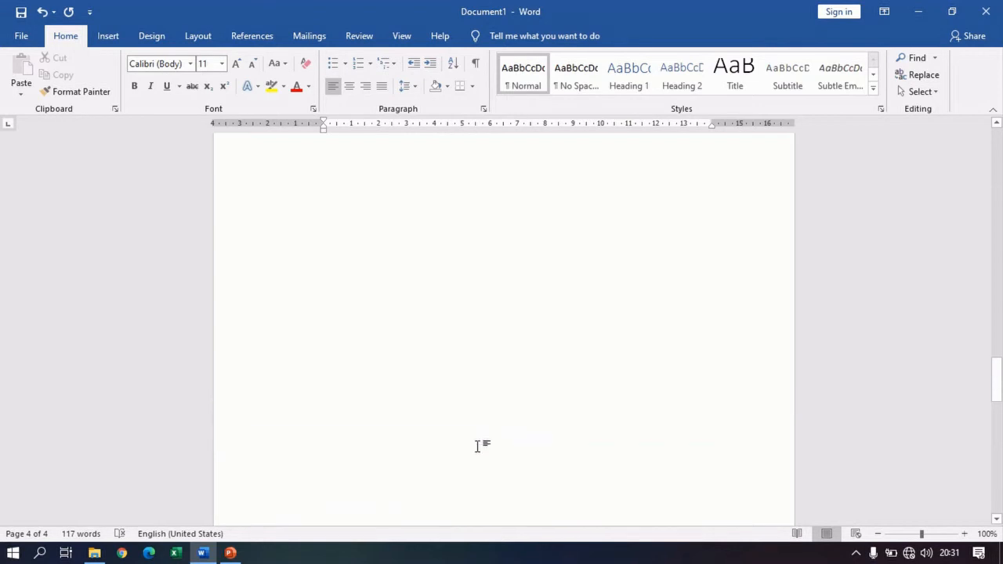
pyautogui.scroll(15, 475, 448)
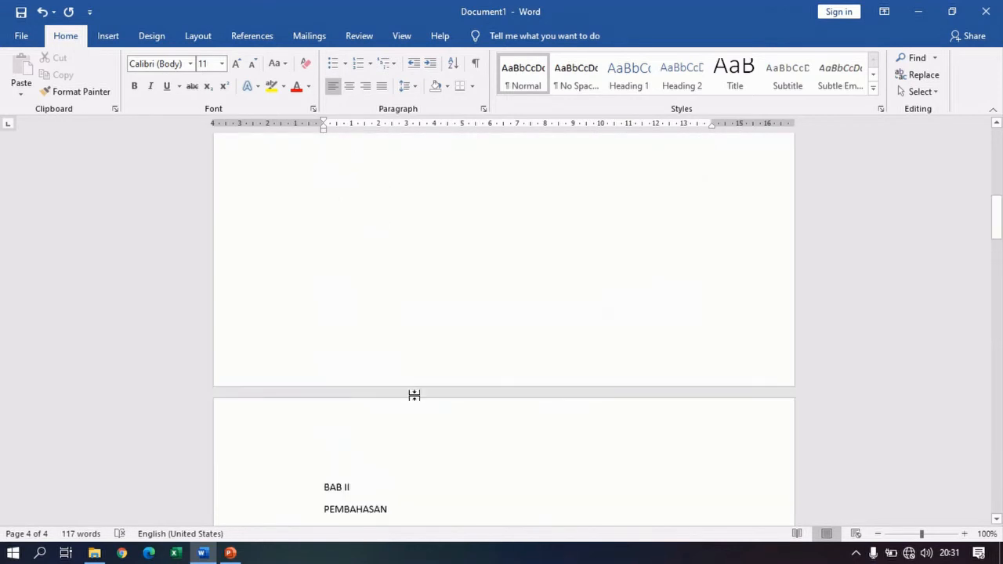
pyautogui.scroll(3, 415, 382)
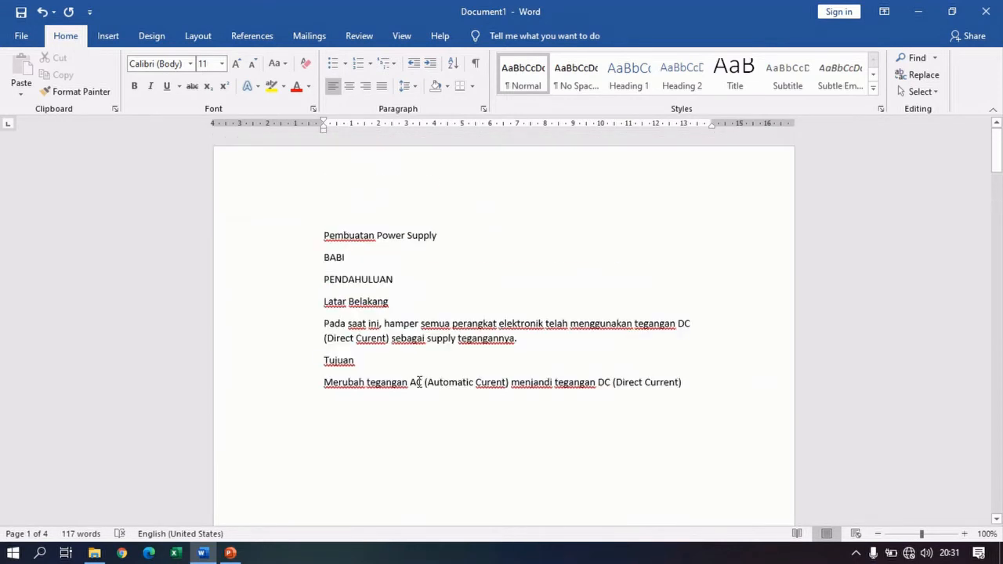
pyautogui.click(265, 239)
pyautogui.hotkey('ctrl', 'a')
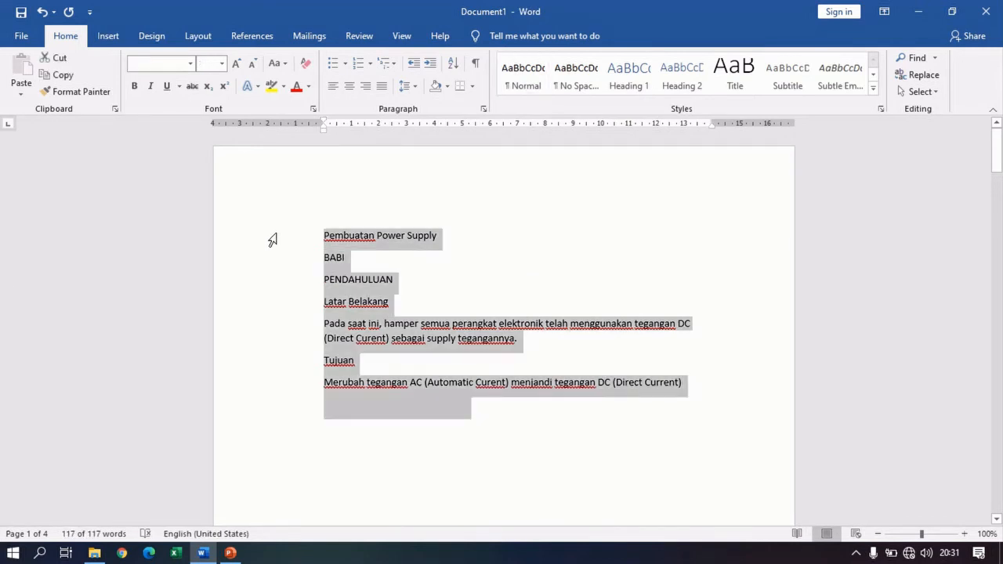
pyautogui.click(190, 63)
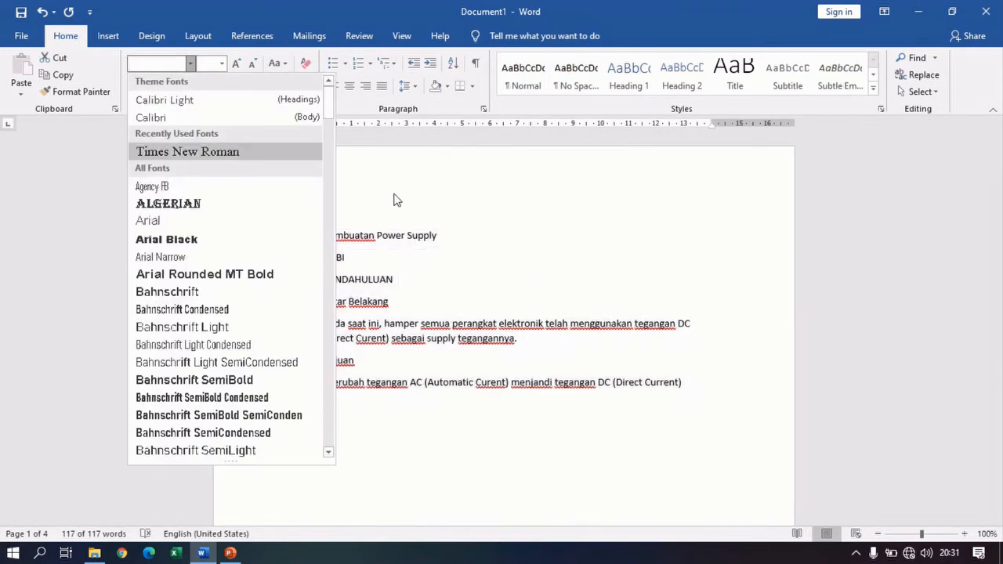
pyautogui.click(444, 209)
pyautogui.click(191, 64)
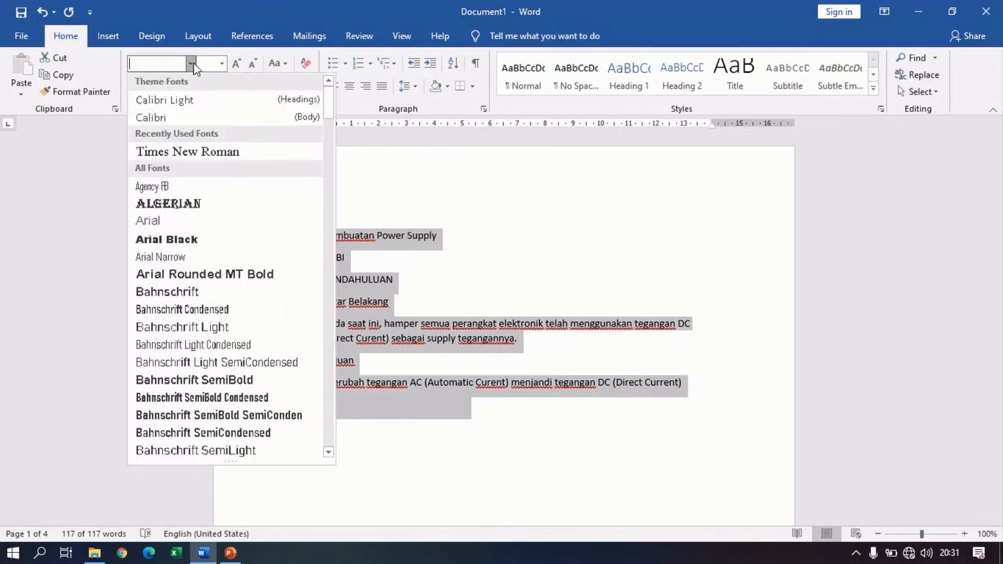
pyautogui.click(214, 148)
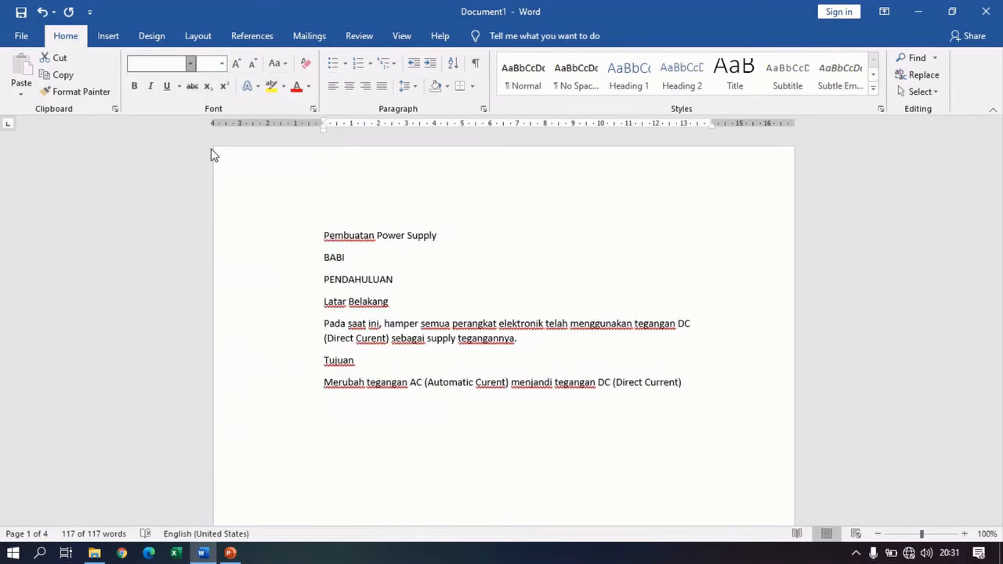
# Step: Set the font size of the entire document to 12
pyautogui.click(237, 65)
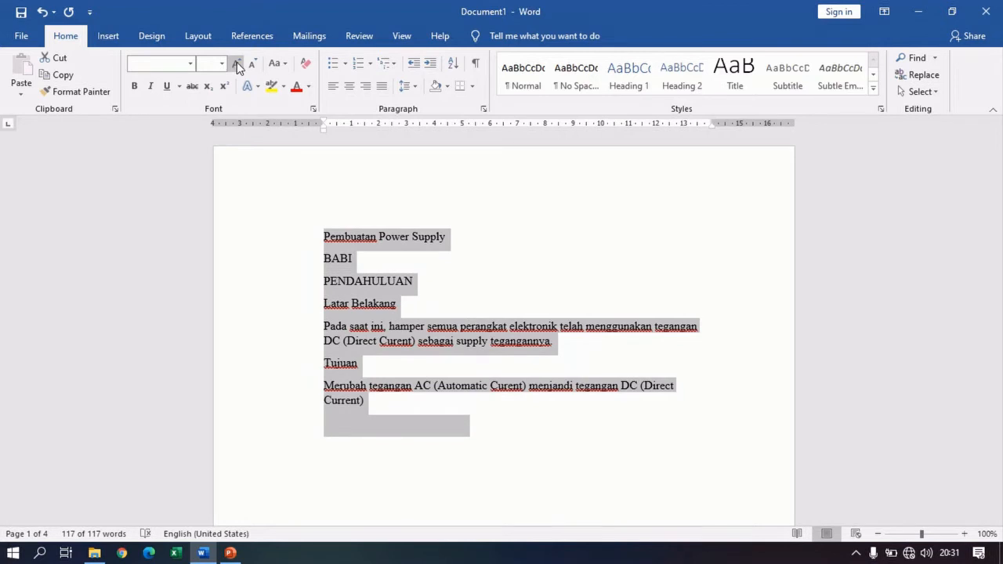
pyautogui.click(222, 65)
pyautogui.click(209, 136)
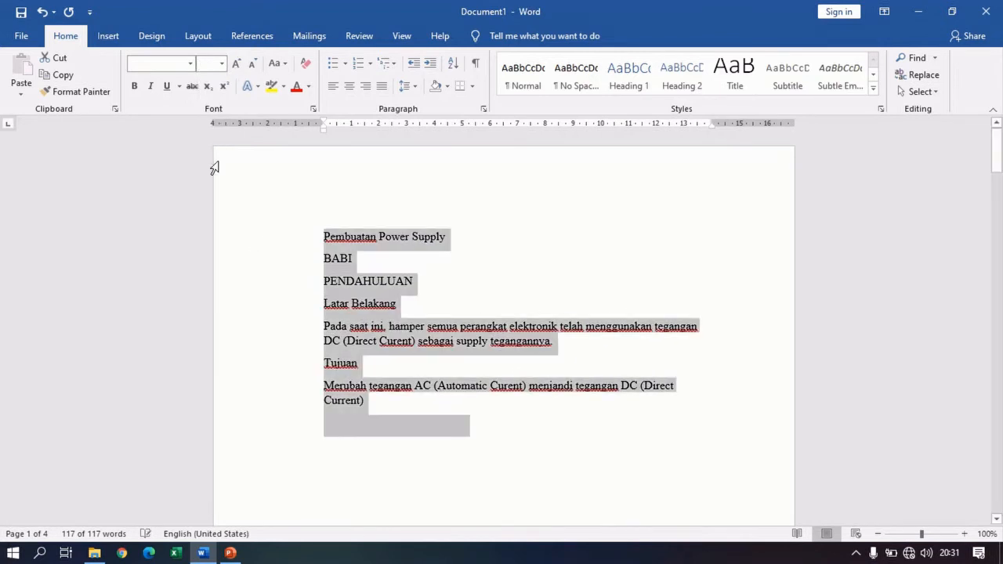
# Step: Increase the font size of the title "Pembuatan Power Supply" to 14
pyautogui.click(257, 264)
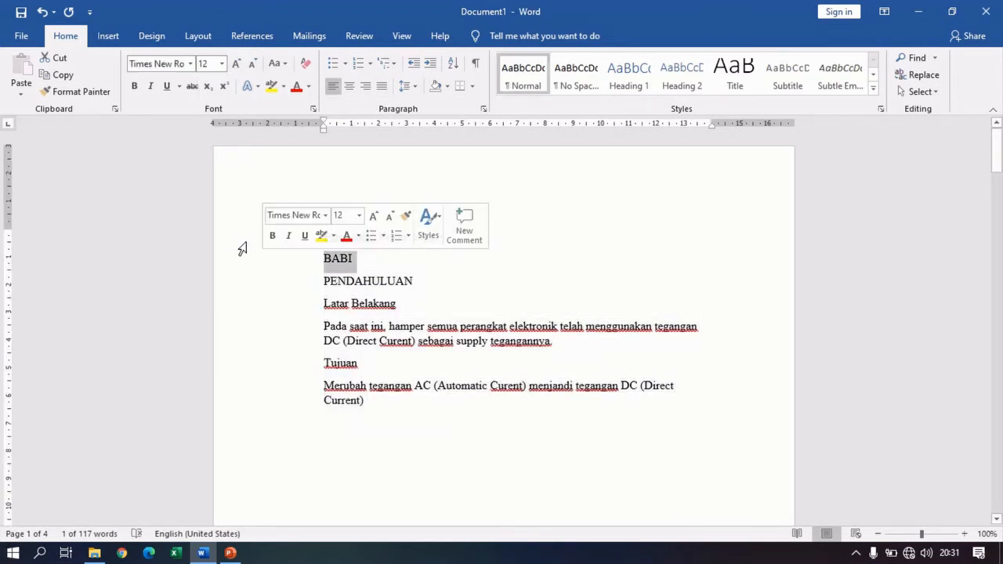
pyautogui.click(242, 244)
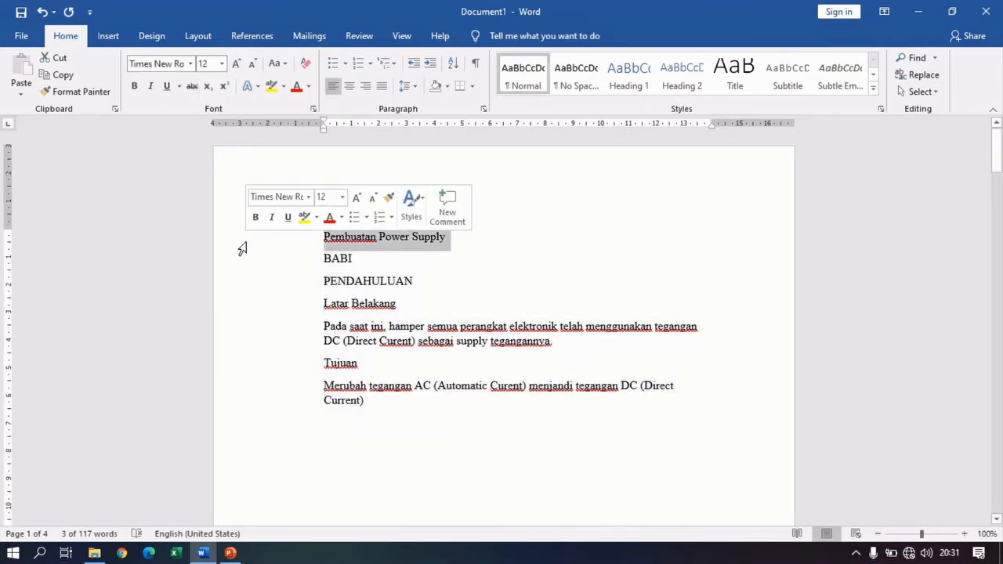
pyautogui.click(235, 63)
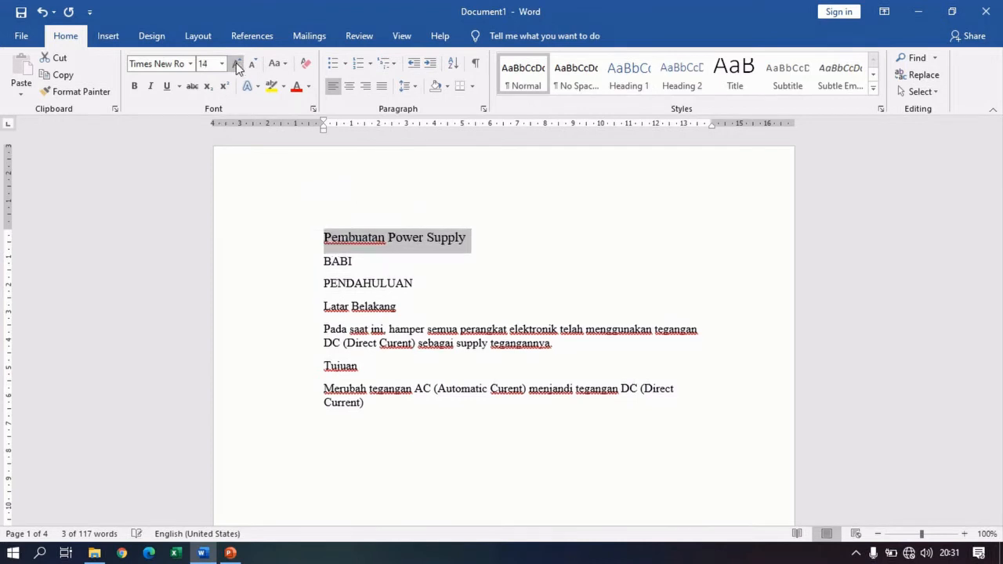
# Step: Set the whole document's paragraph spacing to 0 pt before and after, with 1,5 lines line spacing
pyautogui.tripleClick(243, 257)
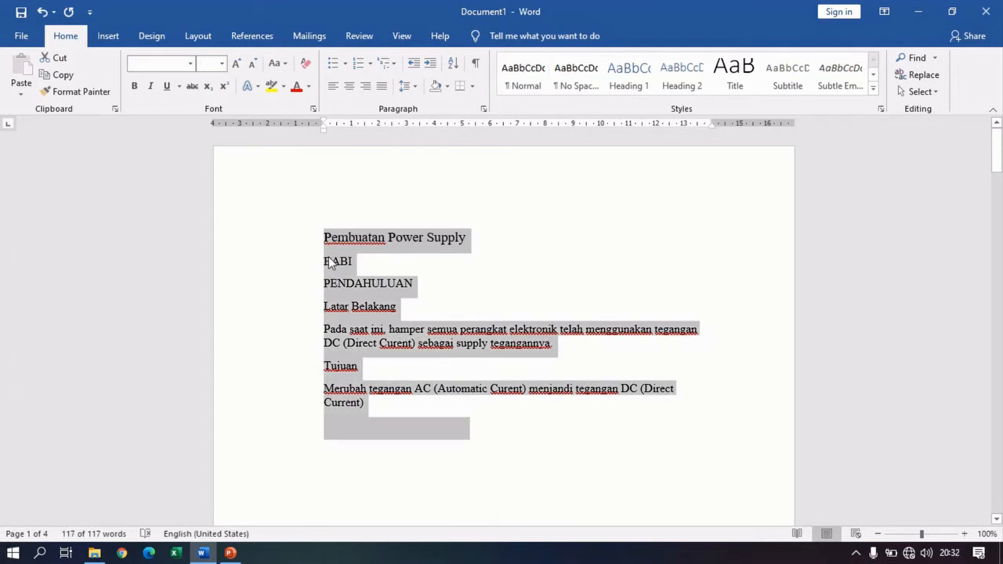
pyautogui.rightClick(329, 263)
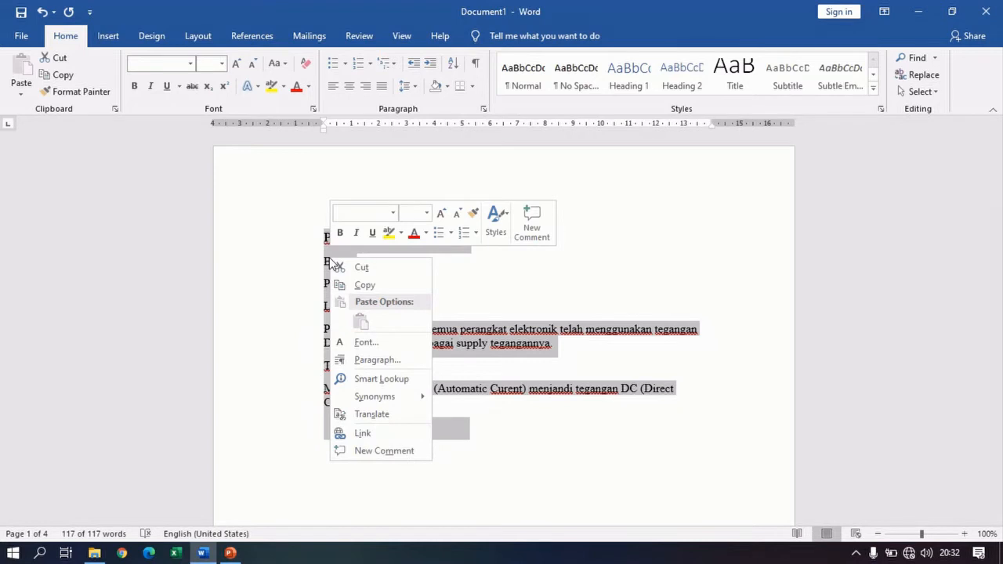
pyautogui.press('Escape')
pyautogui.rightClick(324, 250)
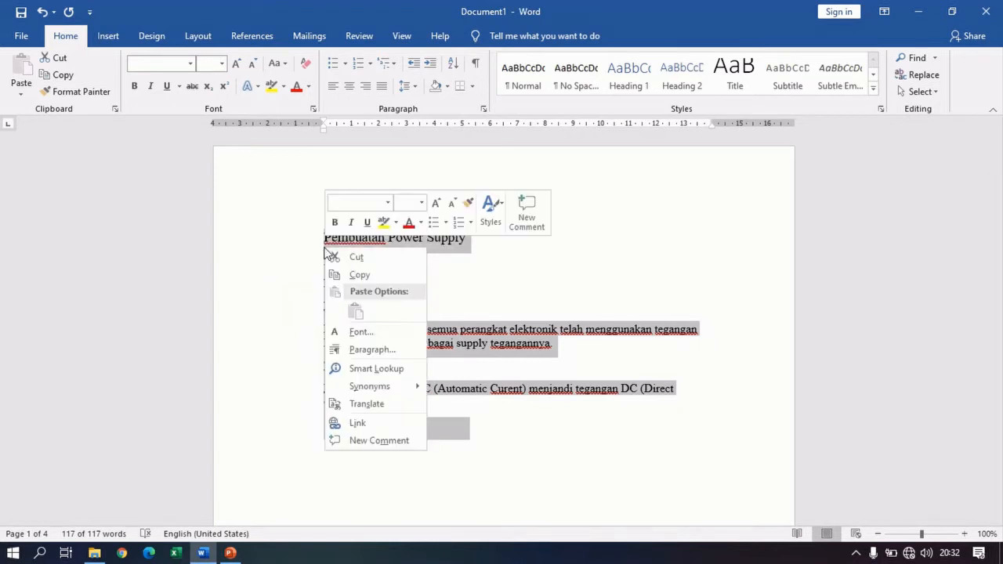
pyautogui.click(348, 349)
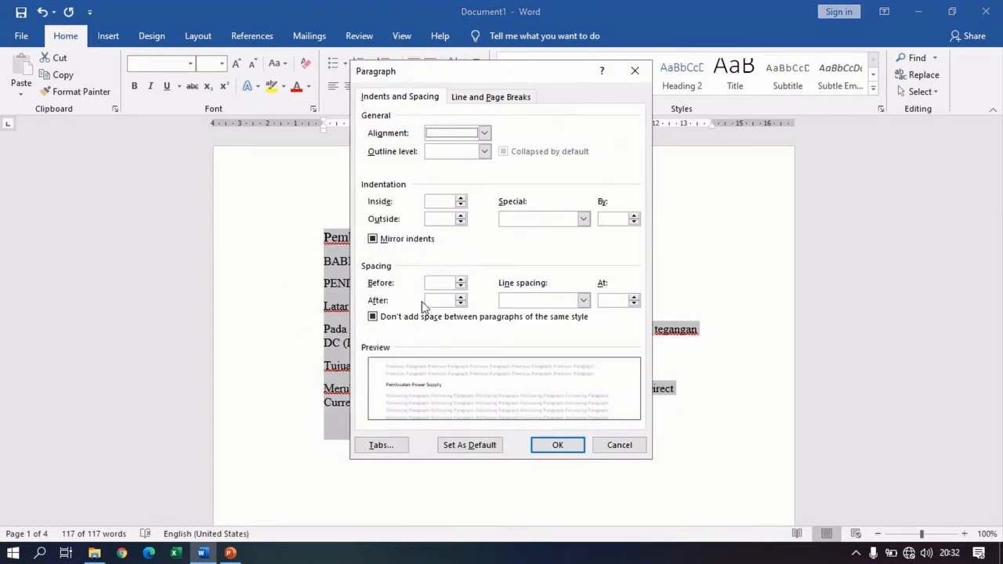
pyautogui.click(461, 303)
pyautogui.click(460, 285)
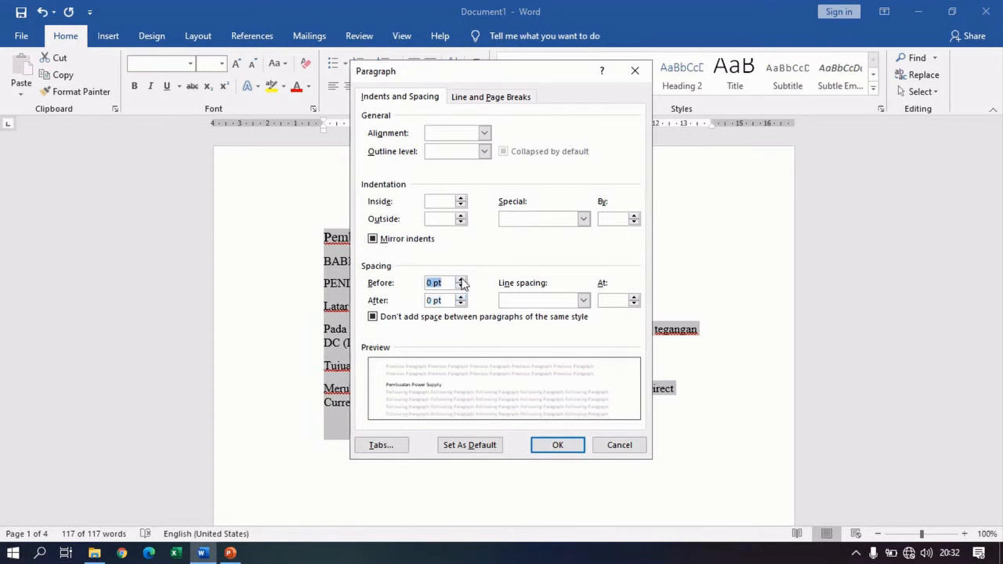
pyautogui.click(582, 300)
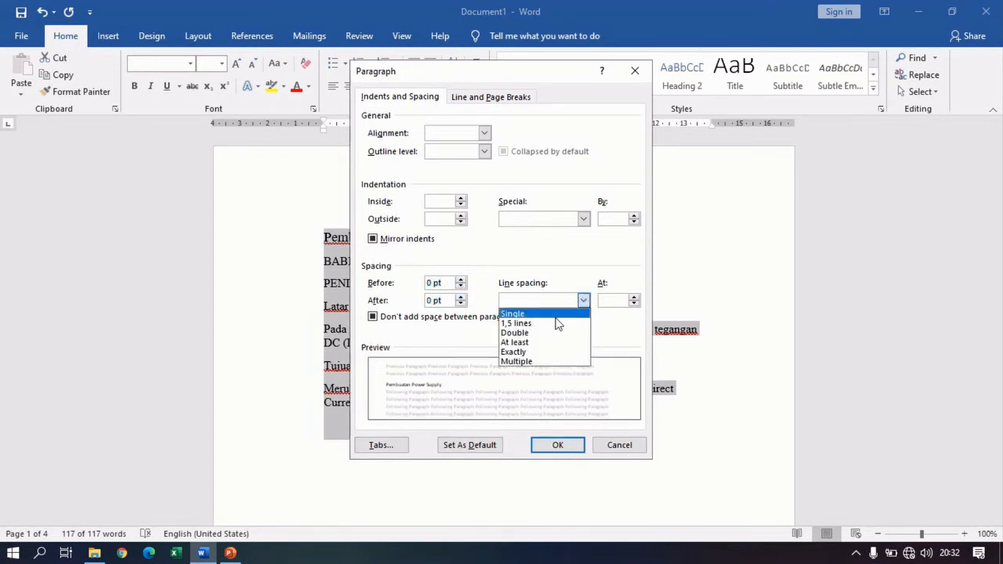
pyautogui.click(526, 323)
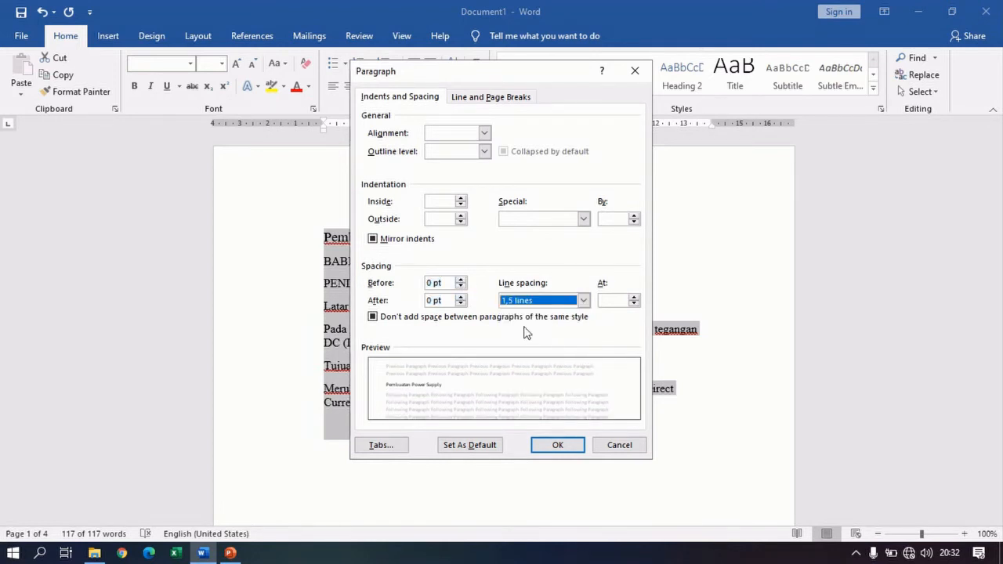
pyautogui.click(557, 444)
pyautogui.click(429, 338)
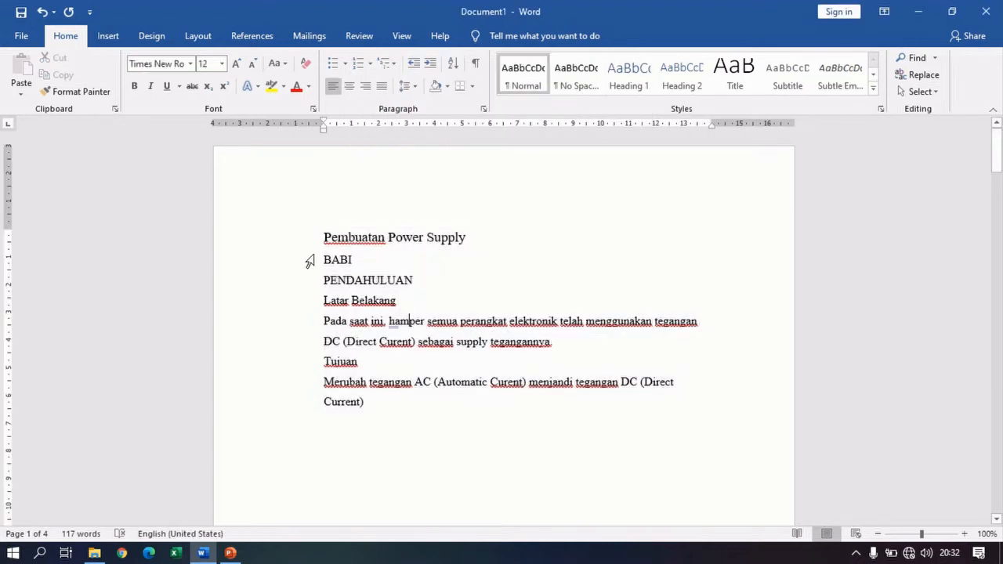
# Step: Make the title "Pembuatan Power Supply" bold and center it
pyautogui.click(284, 239)
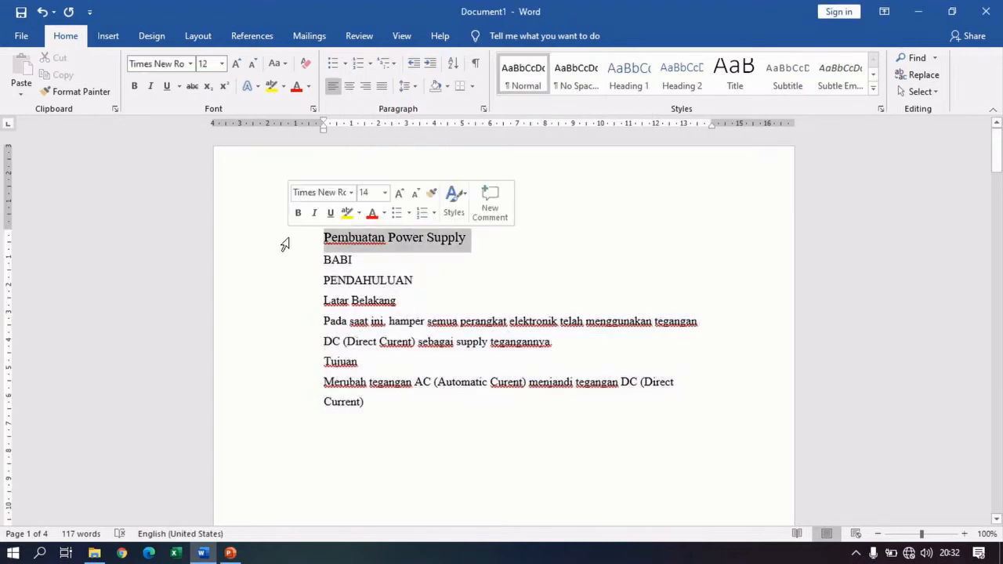
pyautogui.click(134, 86)
pyautogui.hotkey('ctrl', 'e')
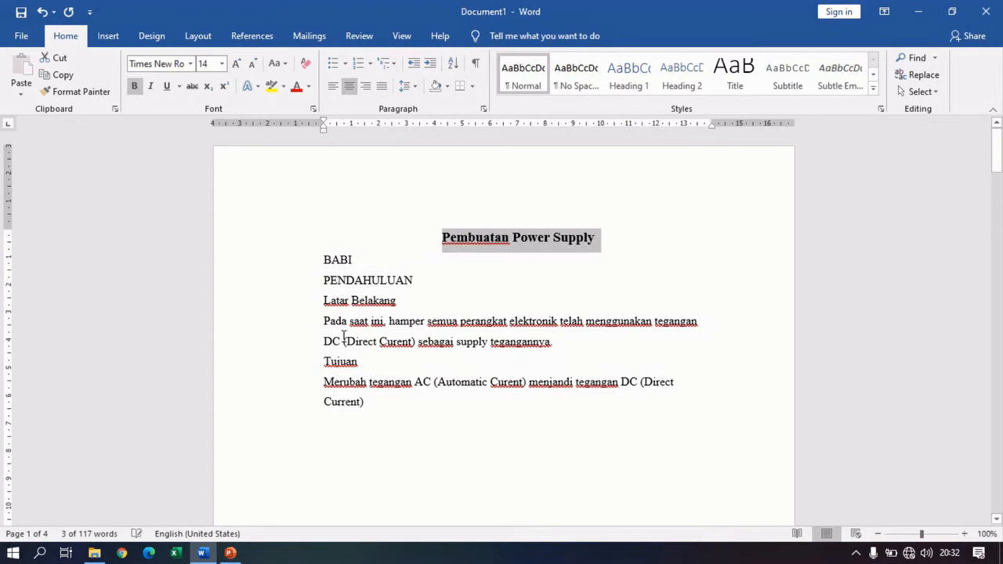
pyautogui.click(282, 300)
pyautogui.click(268, 402)
pyautogui.click(397, 435)
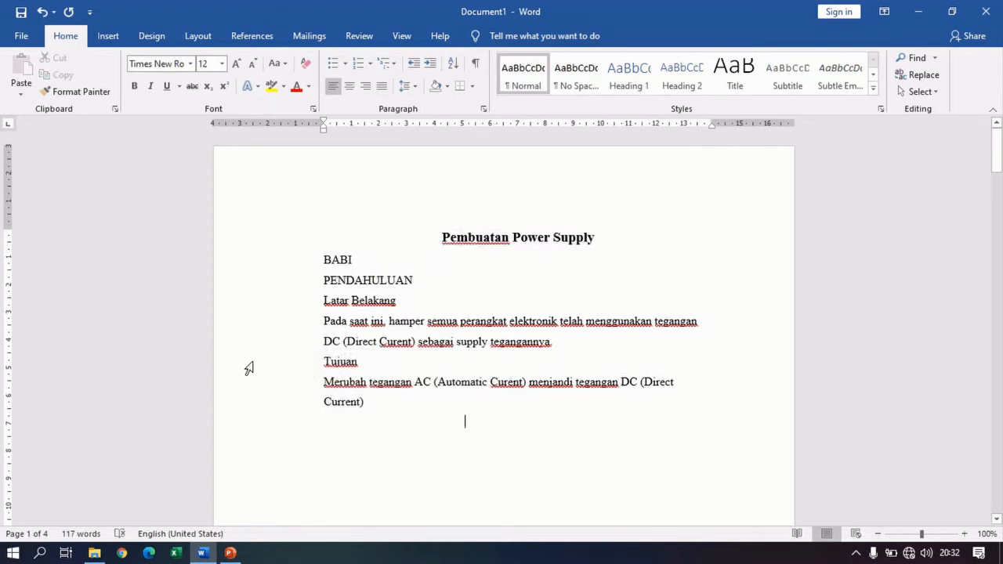
# Step: Insert a page break before the title "Pembuatan Power Supply" and place the cursor on the new blank first page
pyautogui.click(443, 212)
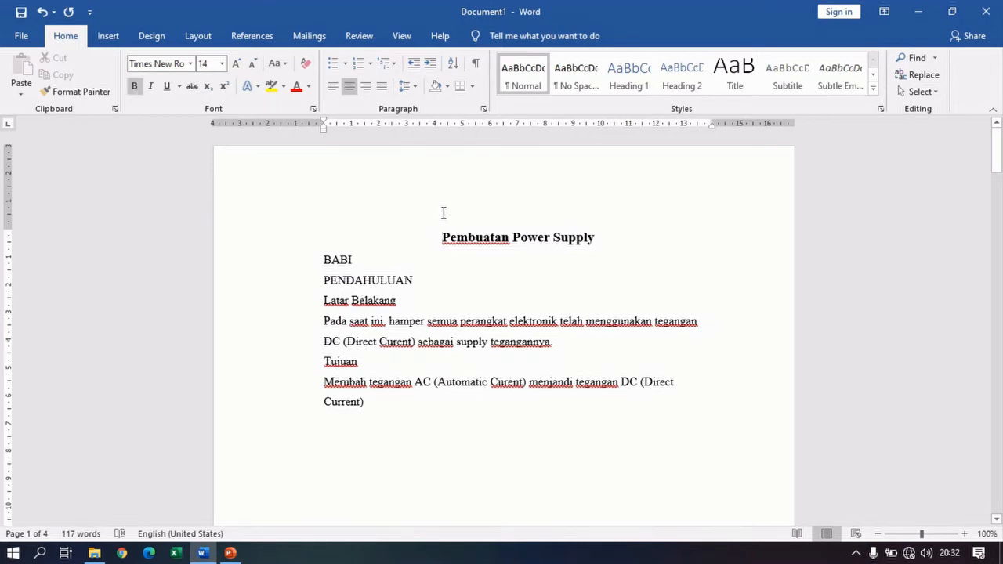
pyautogui.hotkey('ctrl', 'Return')
pyautogui.scroll(3, 451, 188)
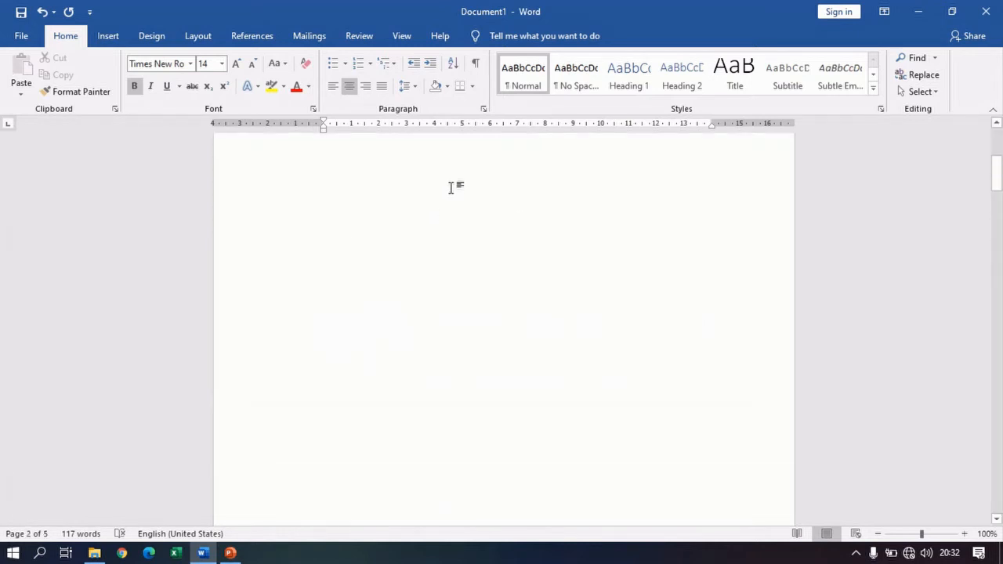
pyautogui.doubleClick(459, 217)
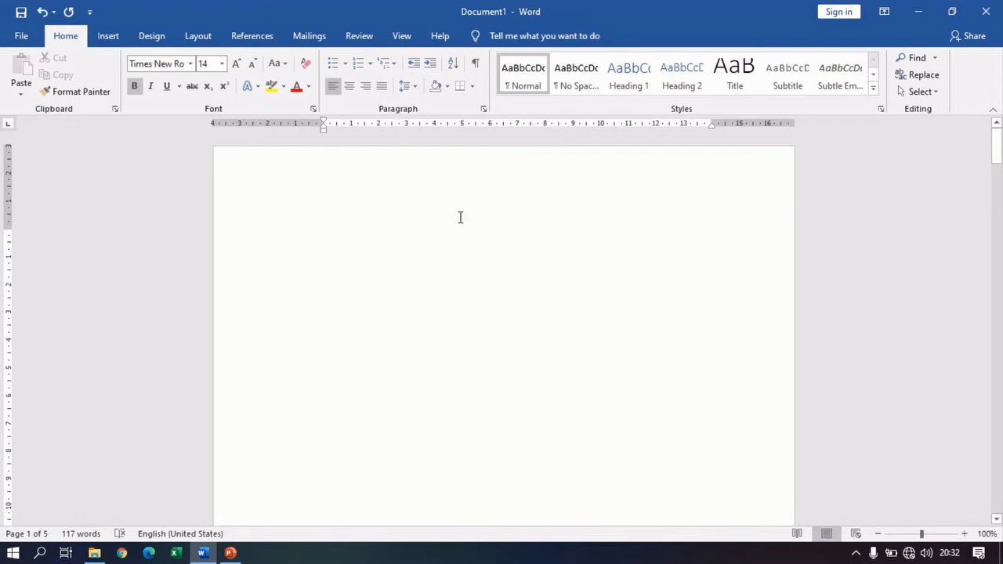
# Step: Try to write a non-bold contents entry "Pendahuluan" followed by a row of dots on the blank first page
pyautogui.scroll(-3, 457, 225)
pyautogui.scroll(1, 457, 224)
pyautogui.click(322, 249)
pyautogui.write('Pendahuluan')
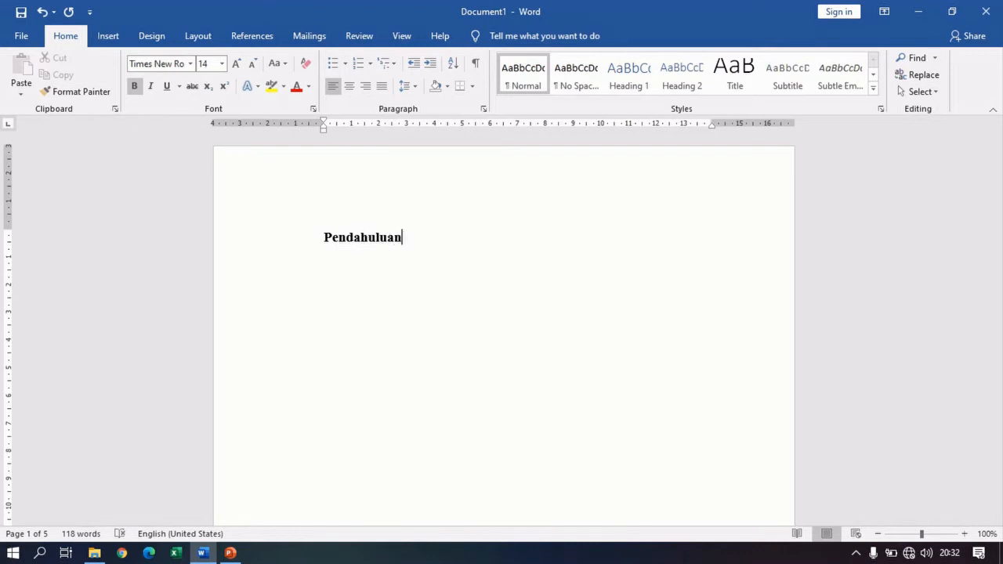
pyautogui.press('BackSpace')
pyautogui.press('BackSpace')
pyautogui.press('BackSpace')
pyautogui.press('BackSpace')
pyautogui.press('BackSpace')
pyautogui.press('BackSpace')
pyautogui.press('BackSpace')
pyautogui.press('BackSpace')
pyautogui.hotkey('ctrl', 'b')
pyautogui.write('Penda')
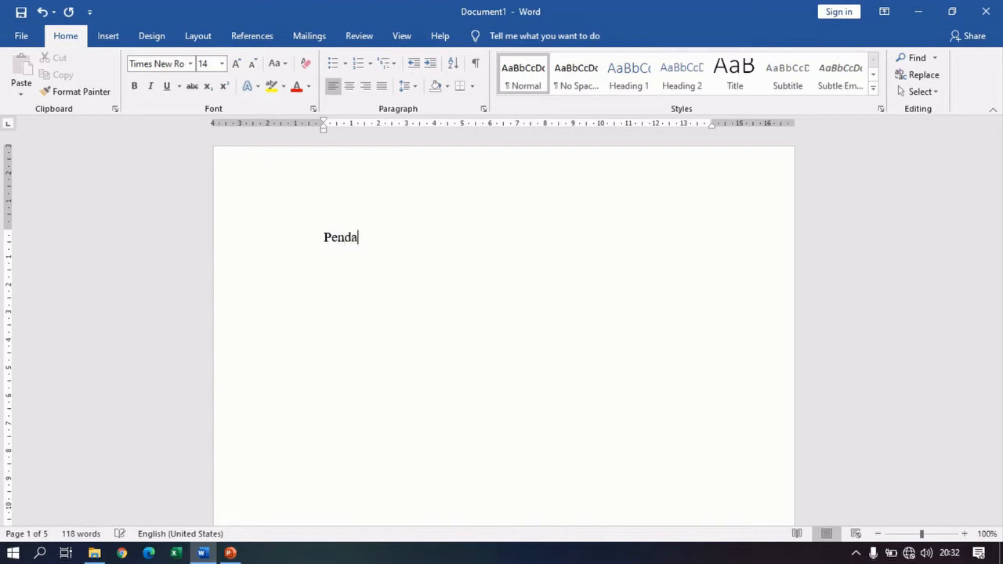
pyautogui.write('huluan ..............................')
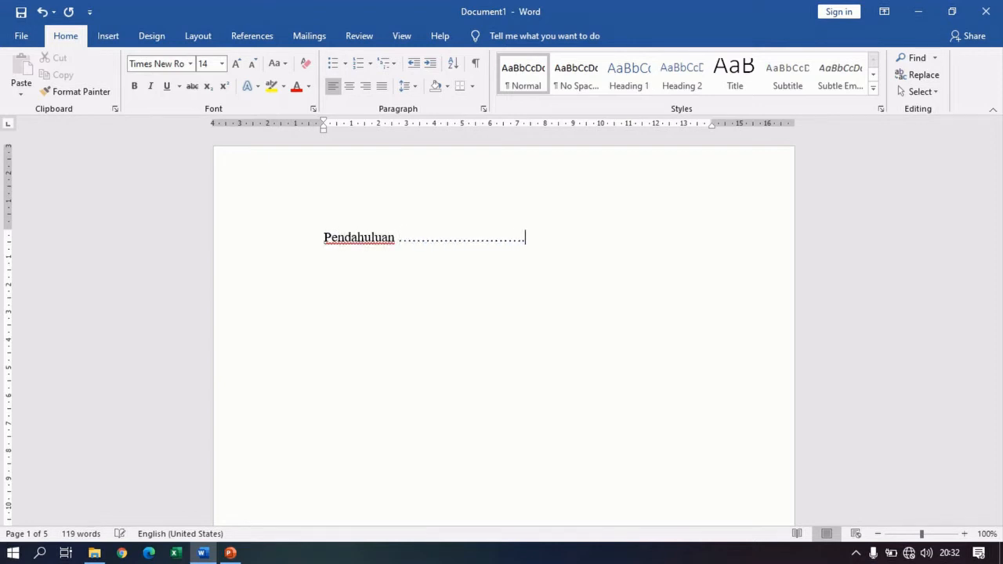
# Step: Delete the "Pendahuluan" entry and its row of dots from the first page
pyautogui.press('BackSpace')
pyautogui.press('BackSpace')
pyautogui.press('BackSpace')
pyautogui.press('BackSpace')
pyautogui.press('BackSpace')
pyautogui.press('BackSpace')
pyautogui.press('BackSpace')
pyautogui.press('BackSpace')
pyautogui.press('BackSpace')
pyautogui.press('BackSpace')
pyautogui.press('BackSpace')
pyautogui.press('BackSpace')
pyautogui.press('BackSpace')
pyautogui.press('BackSpace')
pyautogui.press('BackSpace')
pyautogui.press('BackSpace')
pyautogui.press('BackSpace')
pyautogui.press('BackSpace')
pyautogui.press('BackSpace')
pyautogui.press('BackSpace')
pyautogui.scroll(-10, 612, 358)
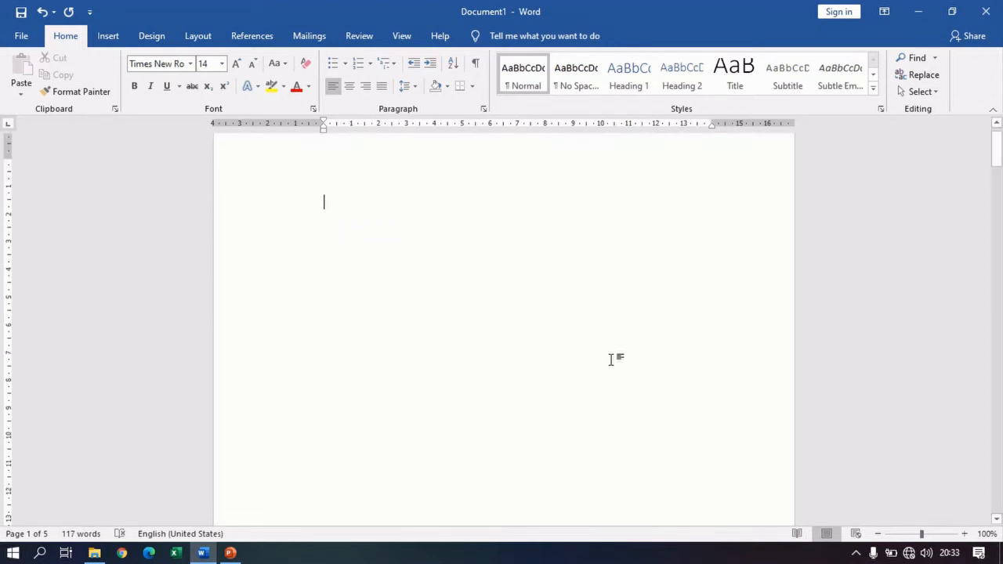
pyautogui.scroll(-2, 608, 371)
pyautogui.scroll(8, 608, 369)
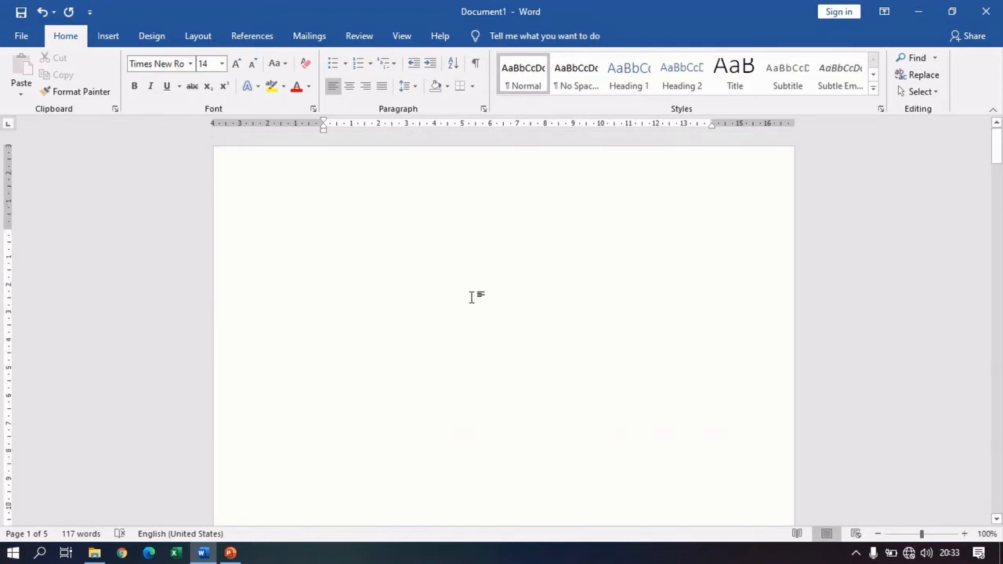
pyautogui.scroll(-15, 450, 280)
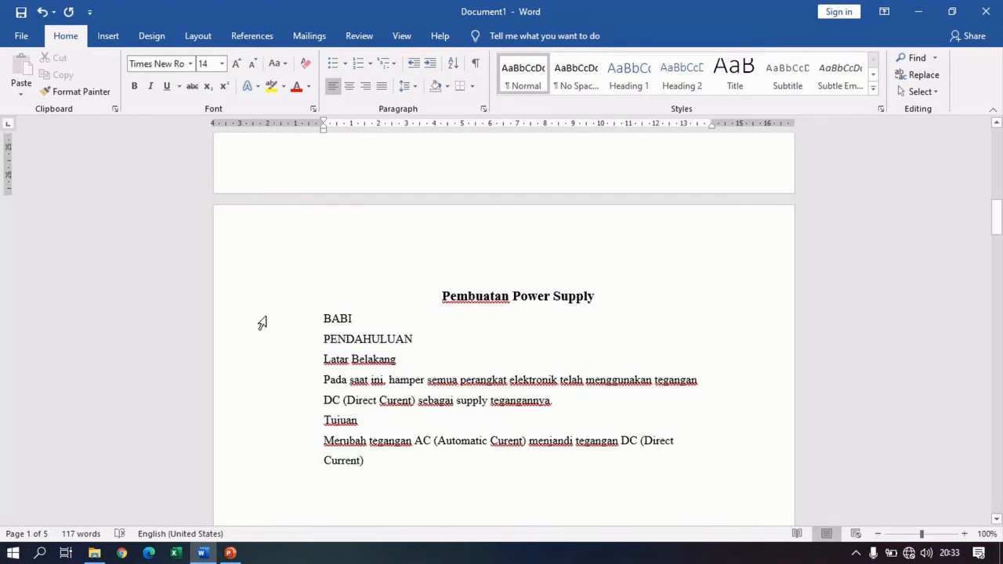
# Step: Apply the Heading 1 style to the three chapter headings (BAB I PENDAHULUAN, BAB II PEMBAHASAN, BAB III Penutup) and to Daftar Pustaka
pyautogui.moveTo(263, 323); pyautogui.dragTo(253, 348)
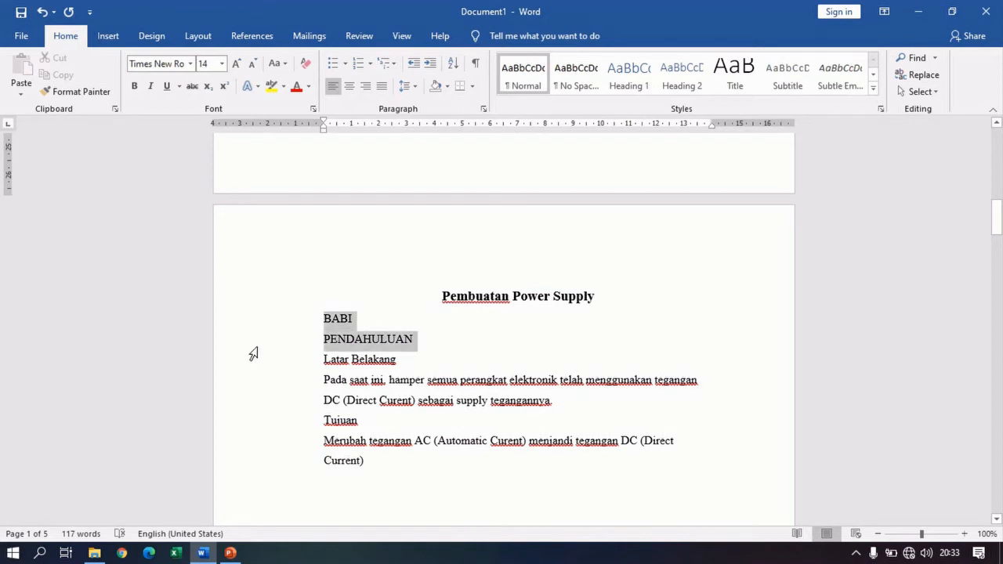
pyautogui.scroll(-3, 507, 433)
pyautogui.scroll(-12, 507, 433)
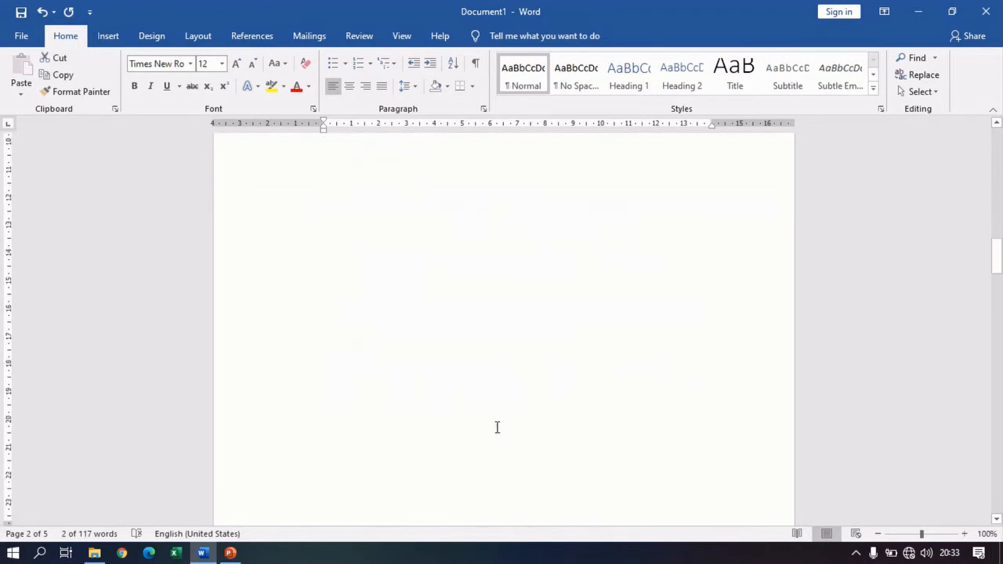
pyautogui.moveTo(284, 291); pyautogui.dragTo(276, 312)
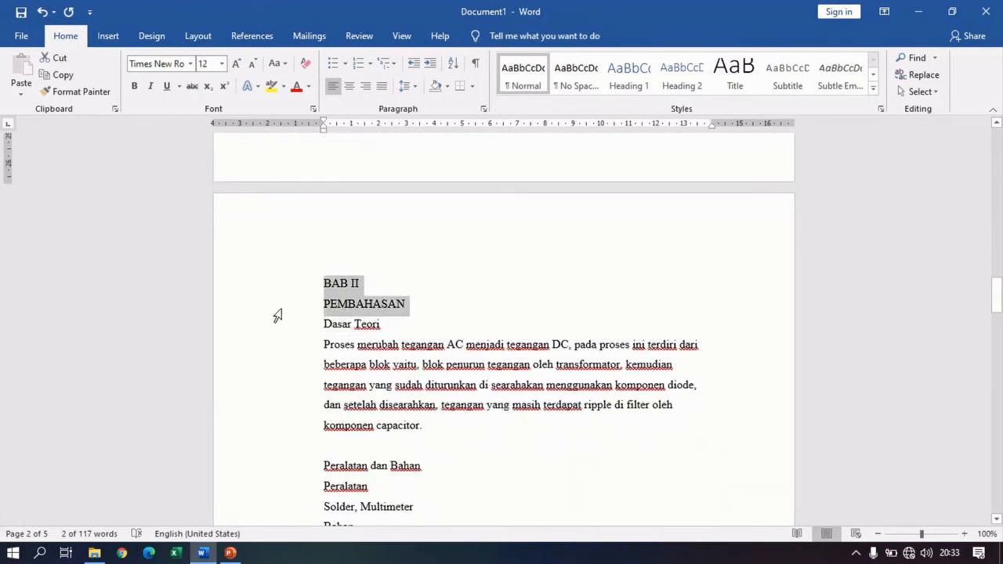
pyautogui.scroll(-3, 280, 338)
pyautogui.scroll(-10, 280, 338)
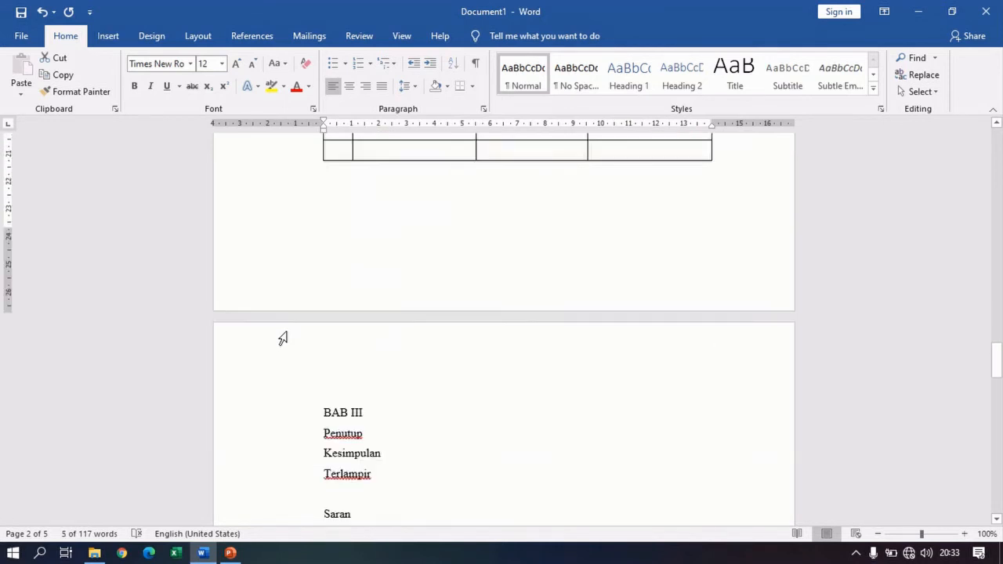
pyautogui.moveTo(274, 353); pyautogui.dragTo(274, 369)
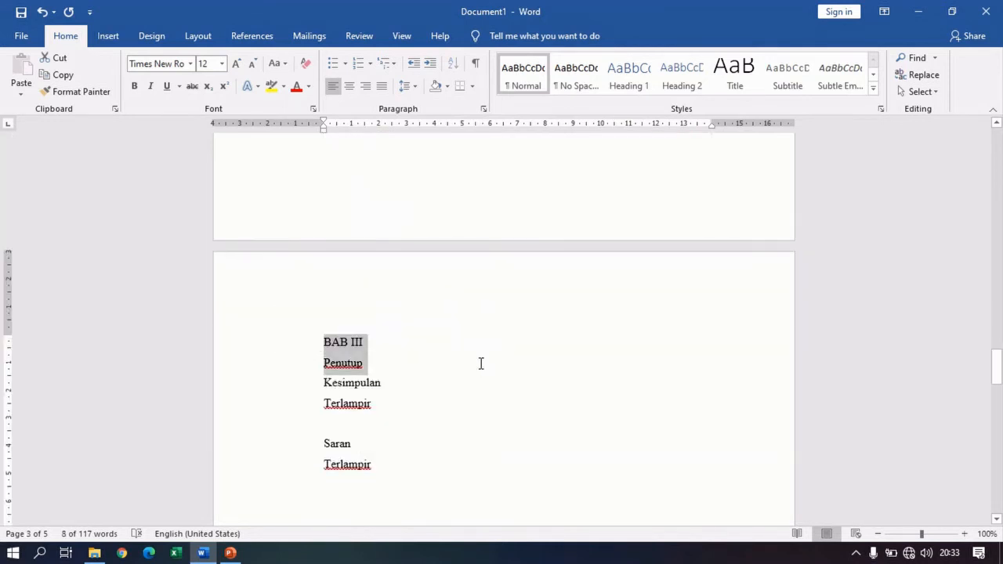
pyautogui.scroll(-8, 480, 363)
pyautogui.scroll(-2, 482, 362)
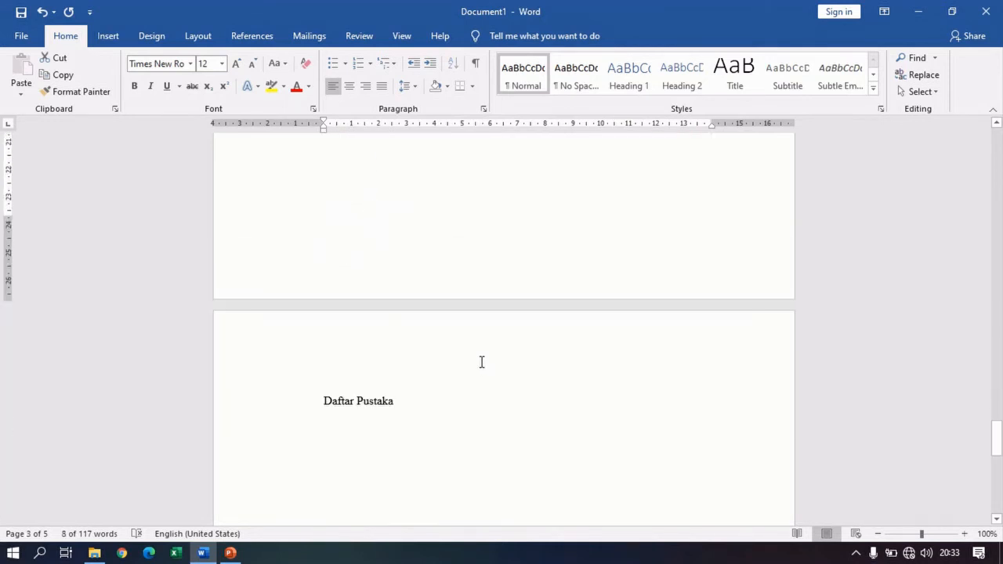
pyautogui.keyDown('ctrl'); pyautogui.click(274, 411); pyautogui.keyUp('ctrl')
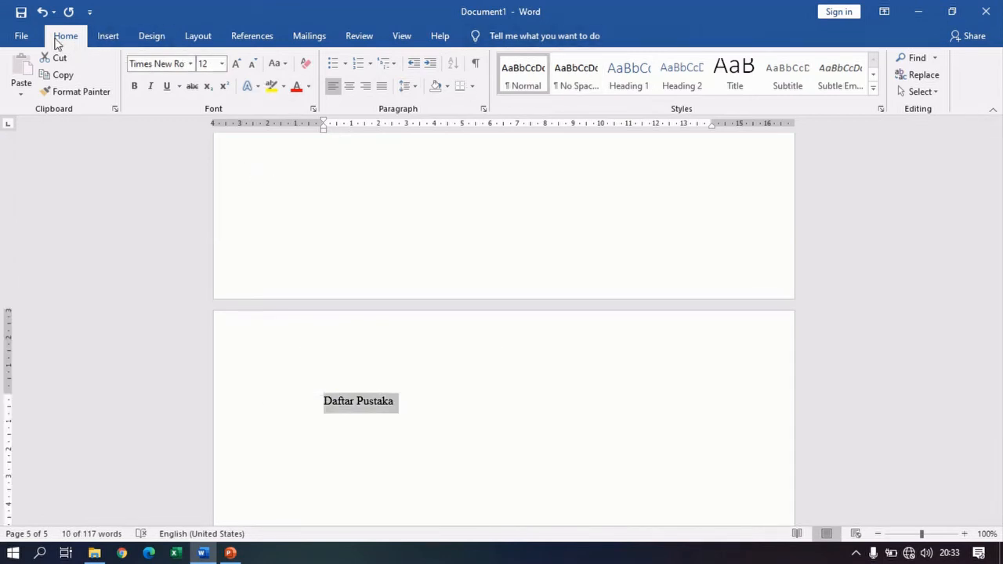
pyautogui.click(621, 85)
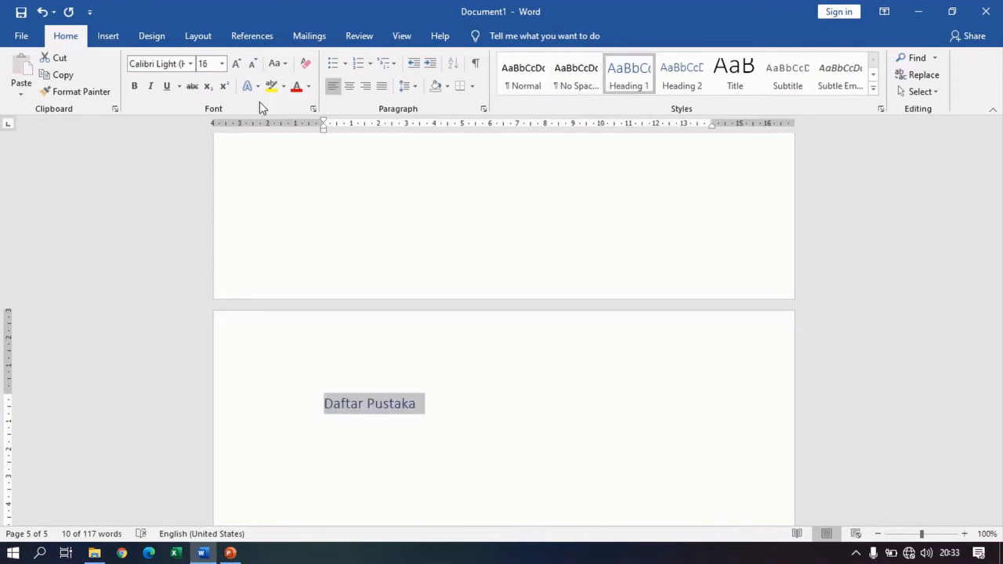
# Step: Format the chapter headings and Daftar Pustaka in black Times New Roman at size 12
pyautogui.click(309, 88)
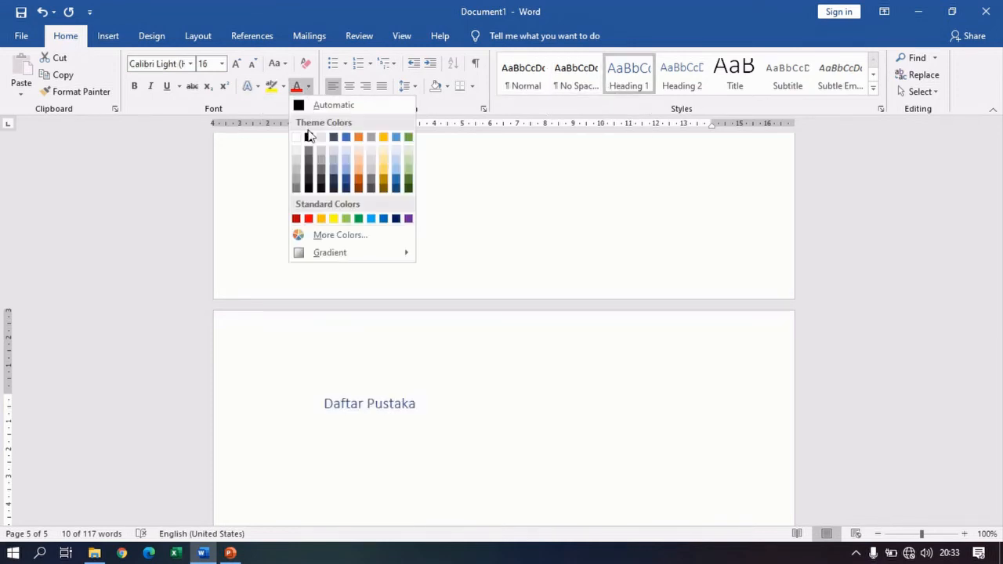
pyautogui.click(311, 136)
pyautogui.scroll(2, 508, 345)
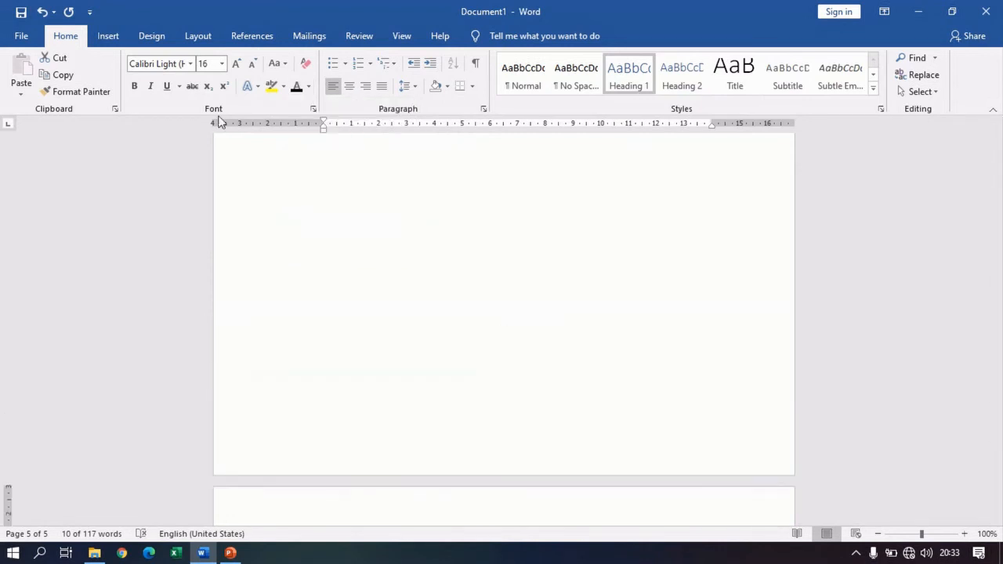
pyautogui.click(190, 63)
pyautogui.click(201, 157)
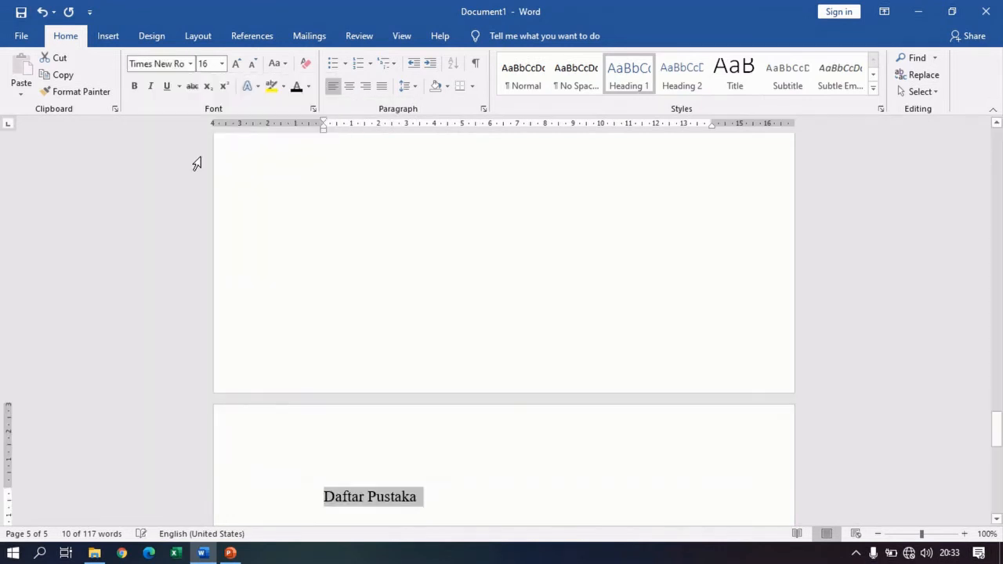
pyautogui.scroll(3, 344, 228)
pyautogui.scroll(3, 359, 222)
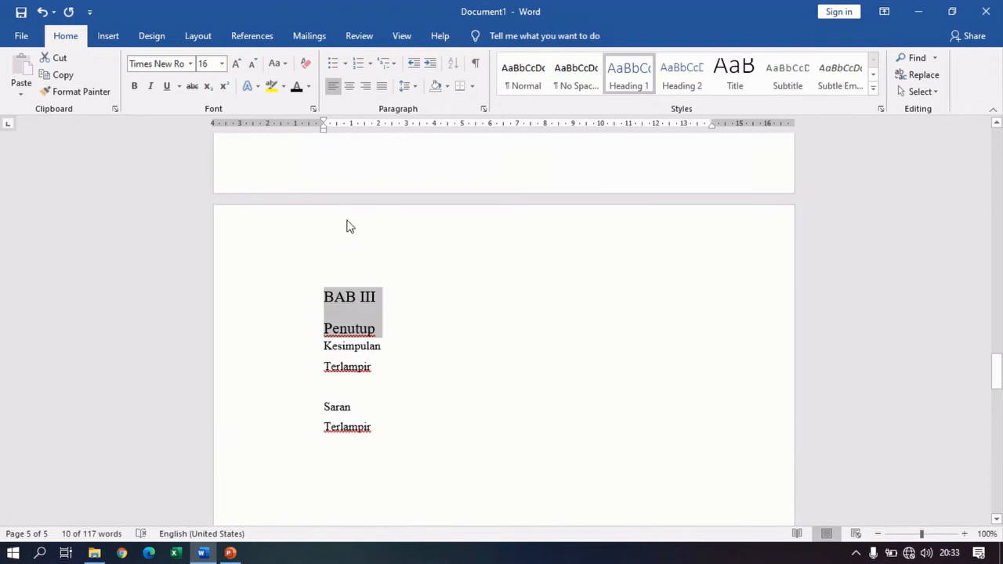
pyautogui.click(253, 64)
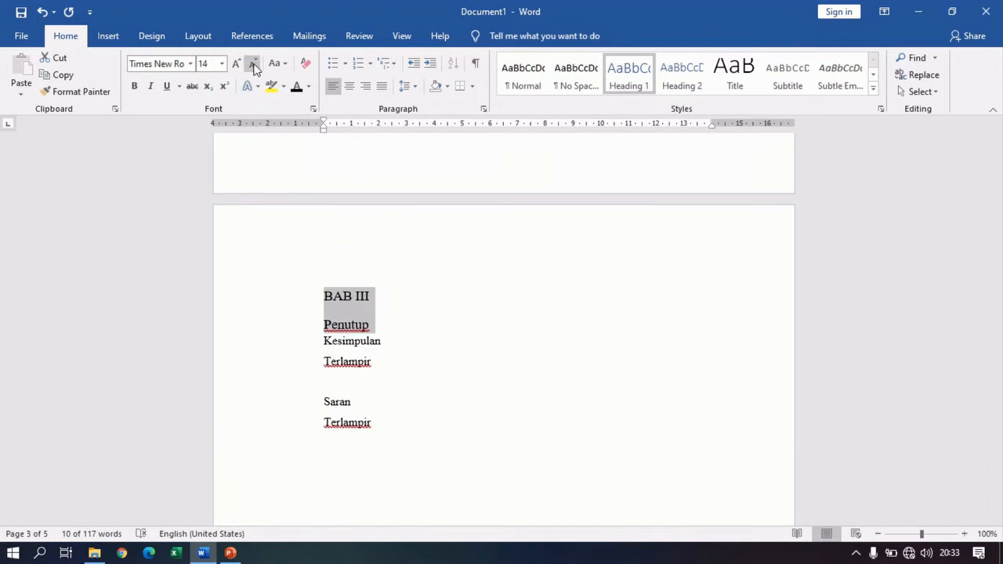
pyautogui.click(253, 64)
# Step: Apply the Heading 2 style to the subheadings Latar Belakang, Tujuan, Dasar Teori, Peralatan dan Bahan, Gambar Rangakaian, Prosedur Percobaan, Tabel Percobaan, Kesimpulan and Saran
pyautogui.scroll(15, 387, 300)
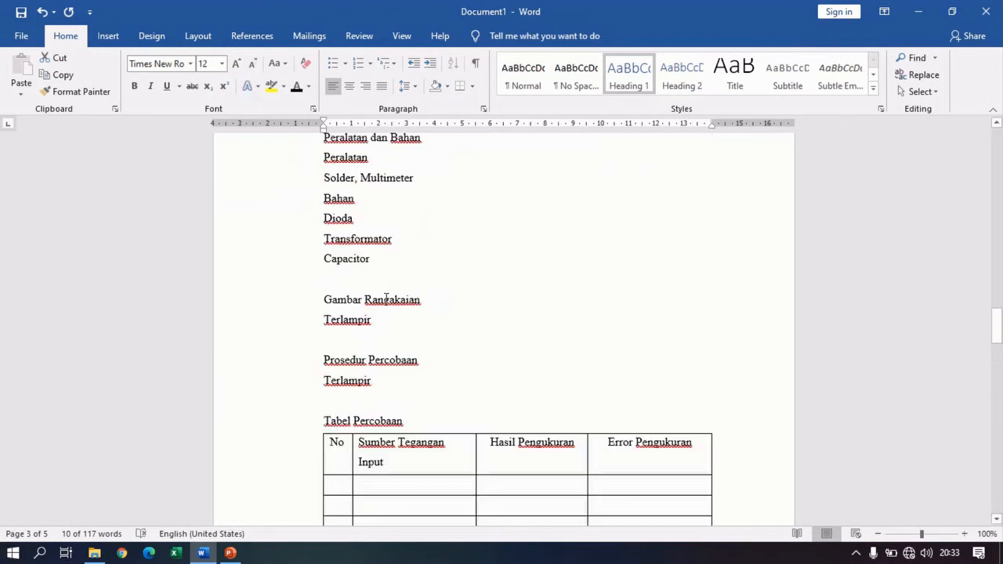
pyautogui.scroll(-1, 383, 299)
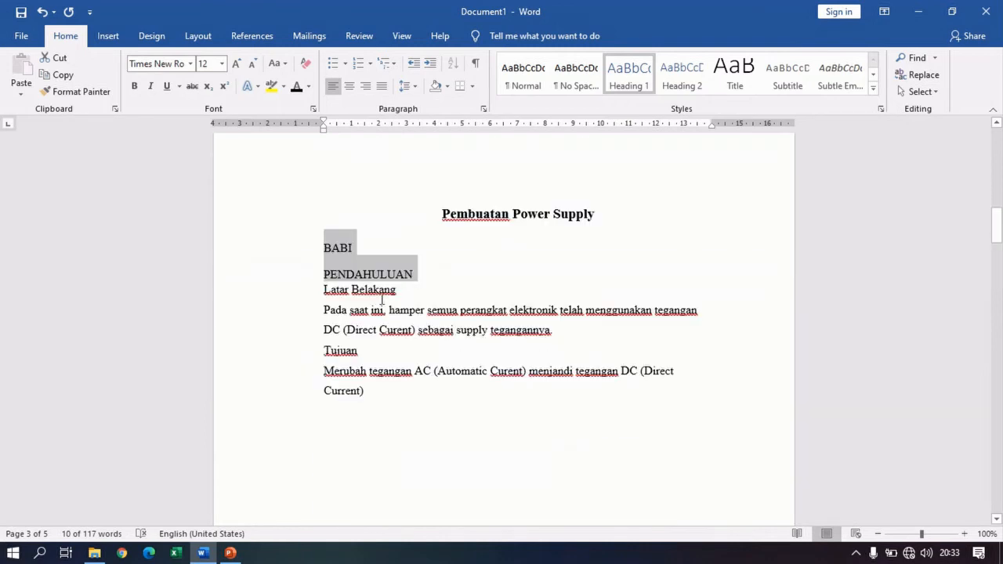
pyautogui.click(282, 292)
pyautogui.keyDown('ctrl'); pyautogui.click(265, 352); pyautogui.keyUp('ctrl')
pyautogui.scroll(-16, 264, 357)
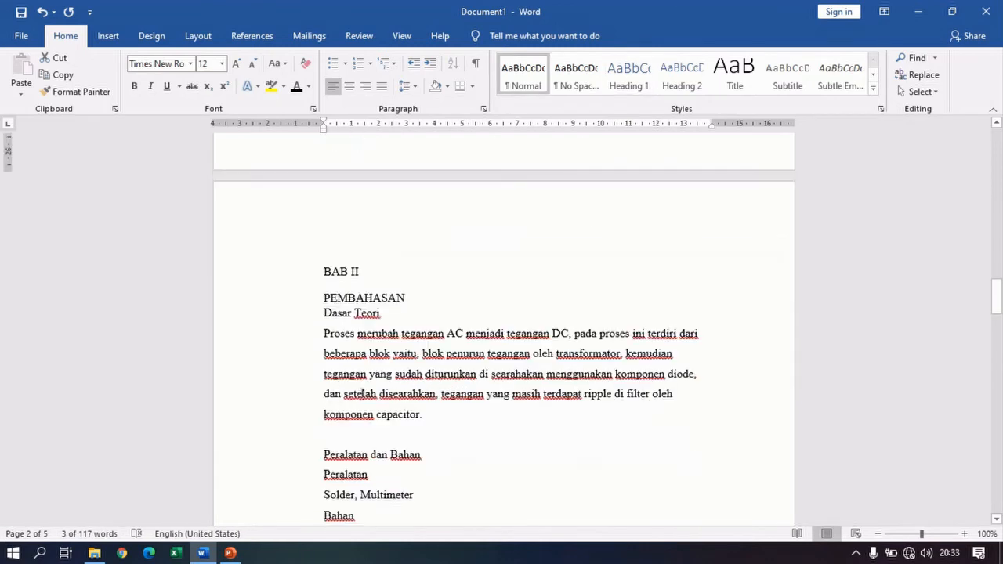
pyautogui.keyDown('ctrl'); pyautogui.click(274, 316); pyautogui.keyUp('ctrl')
pyautogui.scroll(-2, 274, 345)
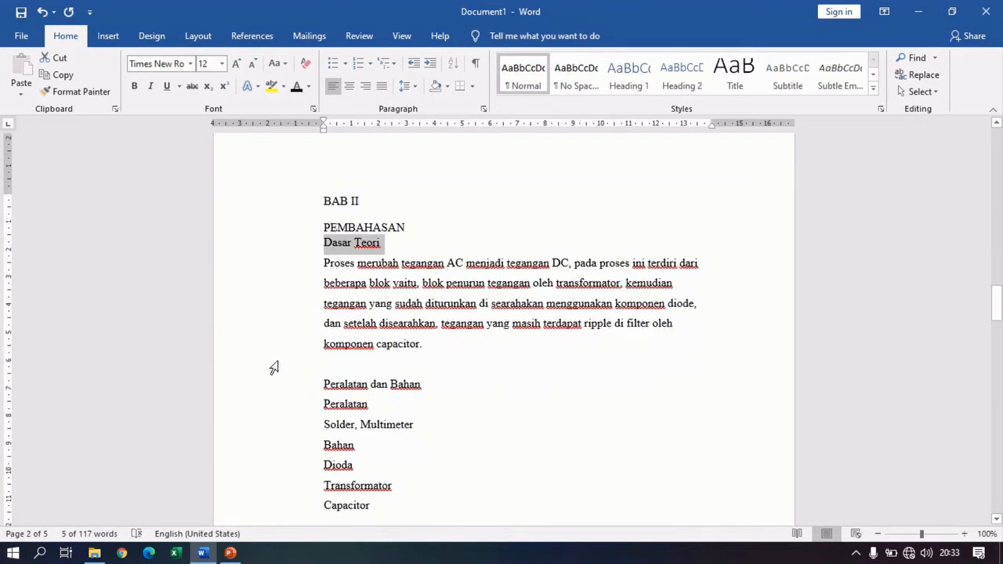
pyautogui.keyDown('ctrl'); pyautogui.click(265, 384); pyautogui.keyUp('ctrl')
pyautogui.scroll(-4, 265, 400)
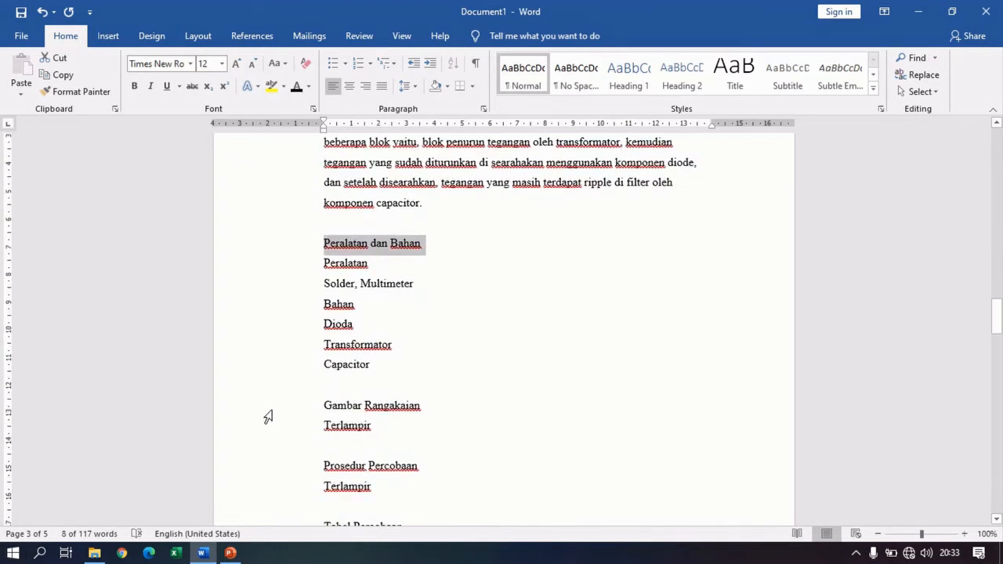
pyautogui.keyDown('ctrl'); pyautogui.click(266, 407); pyautogui.keyUp('ctrl')
pyautogui.scroll(-4, 279, 384)
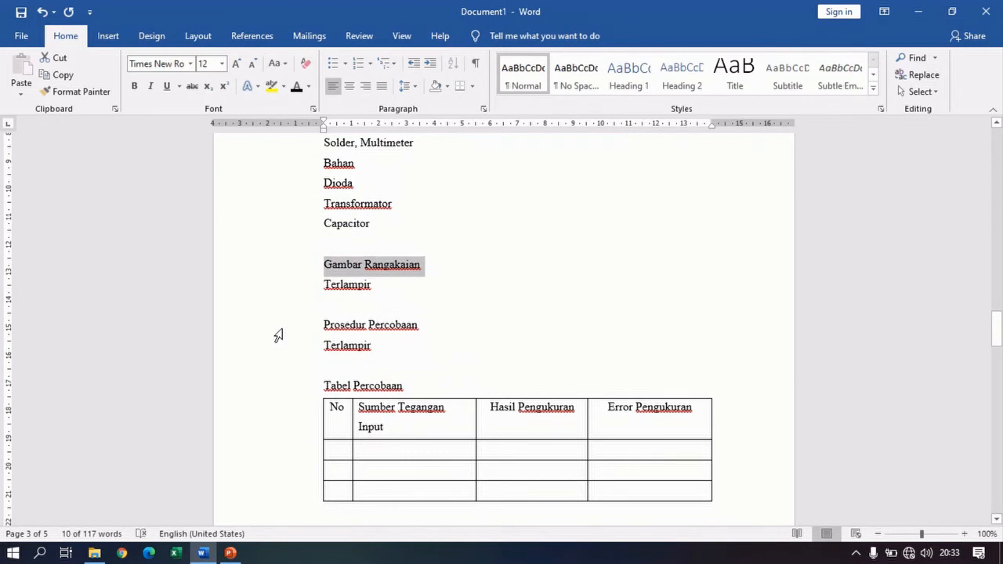
pyautogui.keyDown('ctrl'); pyautogui.click(279, 332); pyautogui.keyUp('ctrl')
pyautogui.keyDown('ctrl'); pyautogui.click(278, 394); pyautogui.keyUp('ctrl')
pyautogui.scroll(-10, 278, 401)
pyautogui.scroll(-8, 279, 400)
pyautogui.scroll(5, 282, 384)
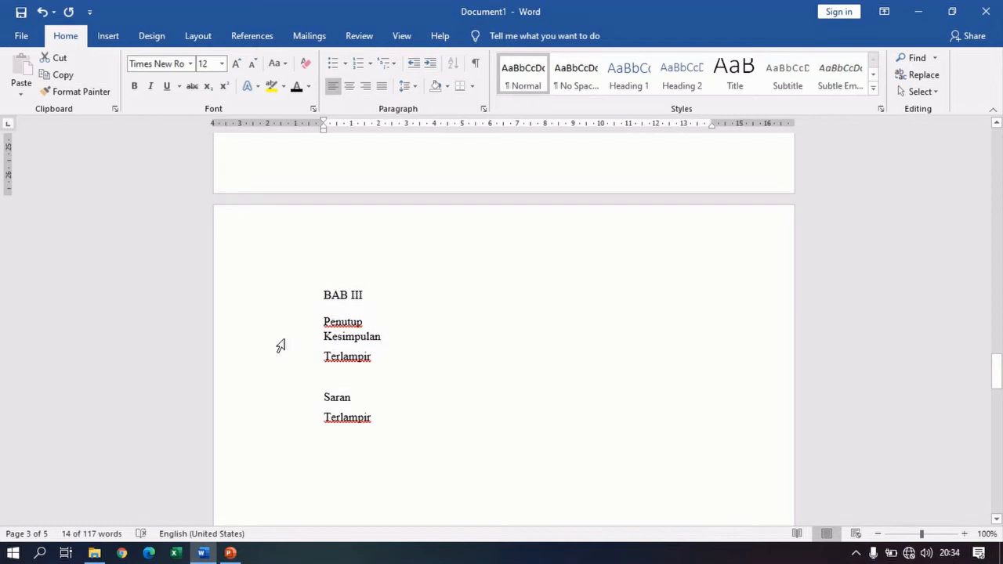
pyautogui.keyDown('ctrl'); pyautogui.click(280, 343); pyautogui.keyUp('ctrl')
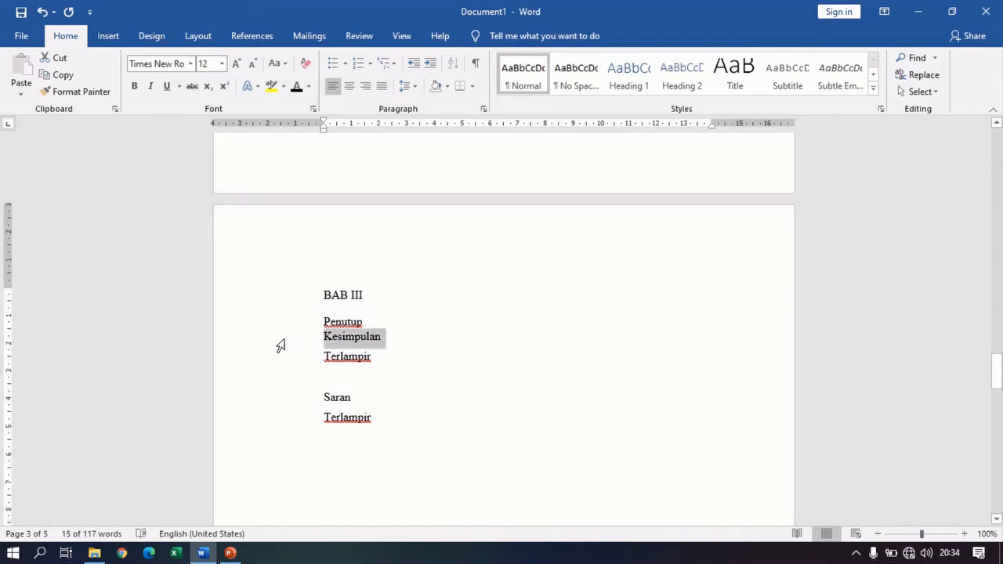
pyautogui.keyDown('ctrl'); pyautogui.click(285, 403); pyautogui.keyUp('ctrl')
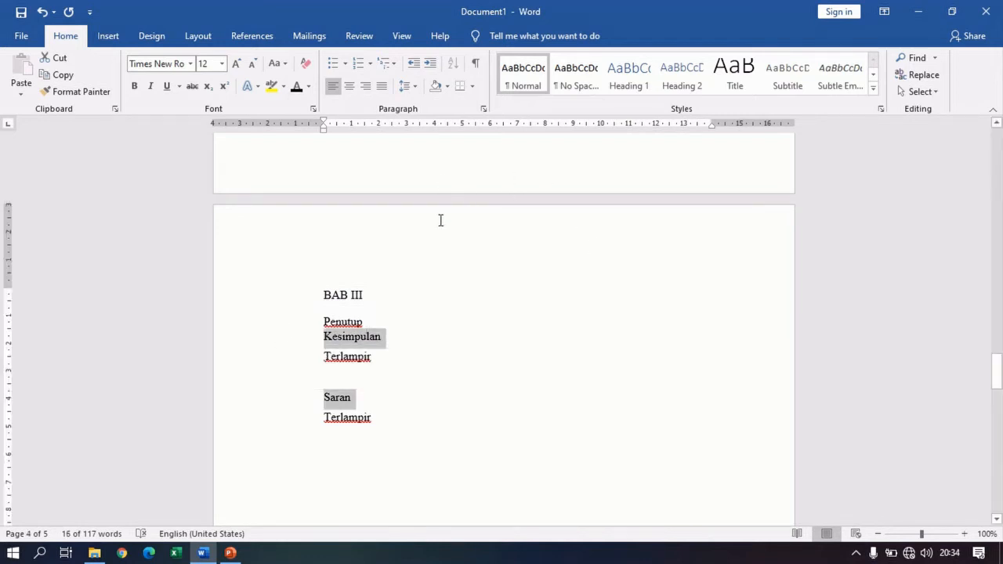
pyautogui.click(682, 79)
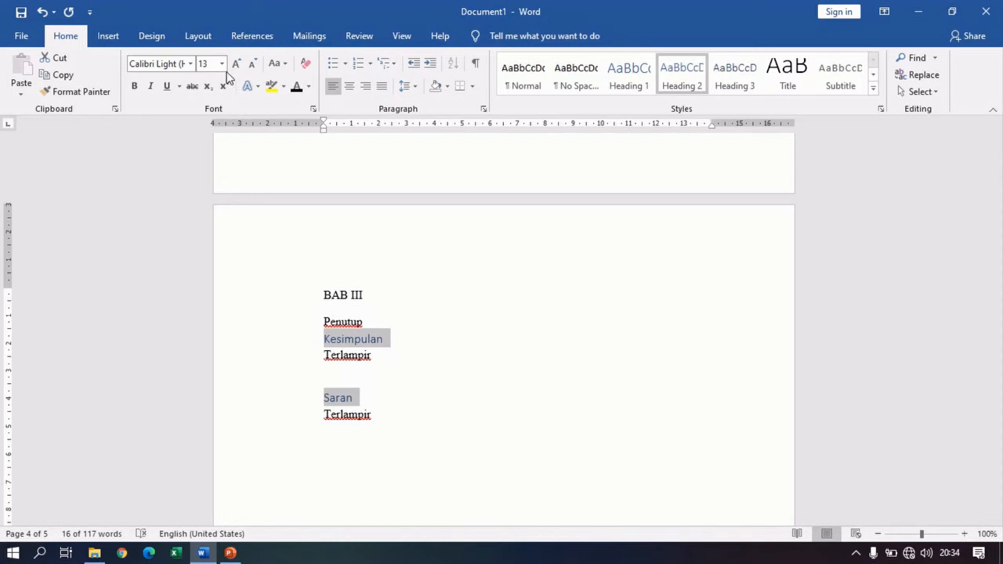
# Step: Format the selected Heading 2 subheadings in black Times New Roman at size 12
pyautogui.click(189, 64)
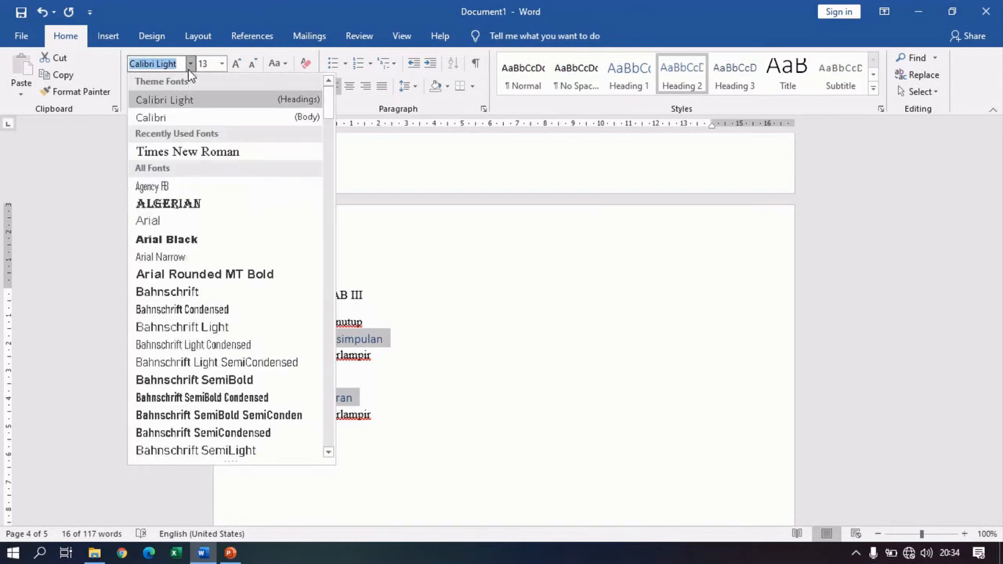
pyautogui.click(199, 150)
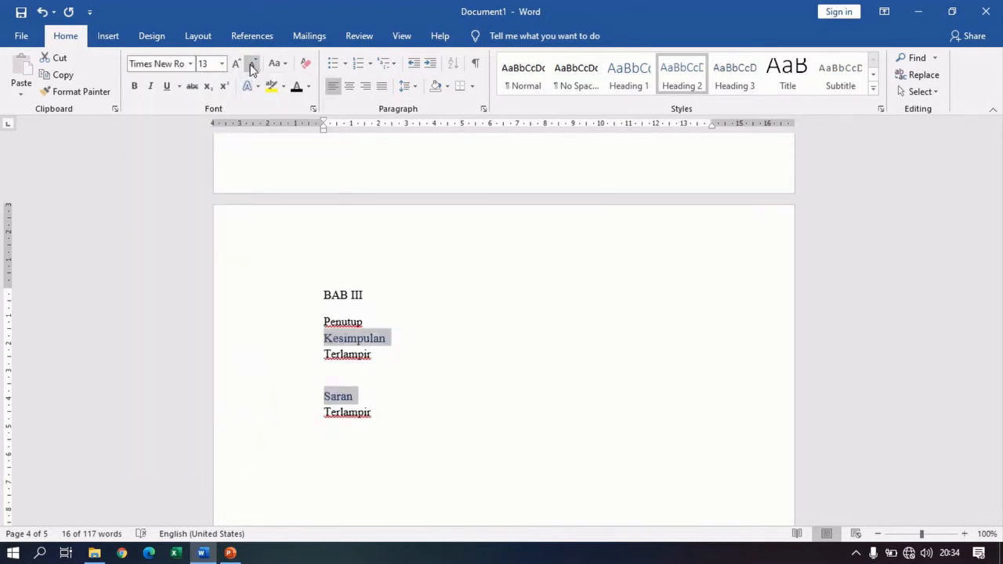
pyautogui.click(251, 64)
pyautogui.scroll(20, 402, 343)
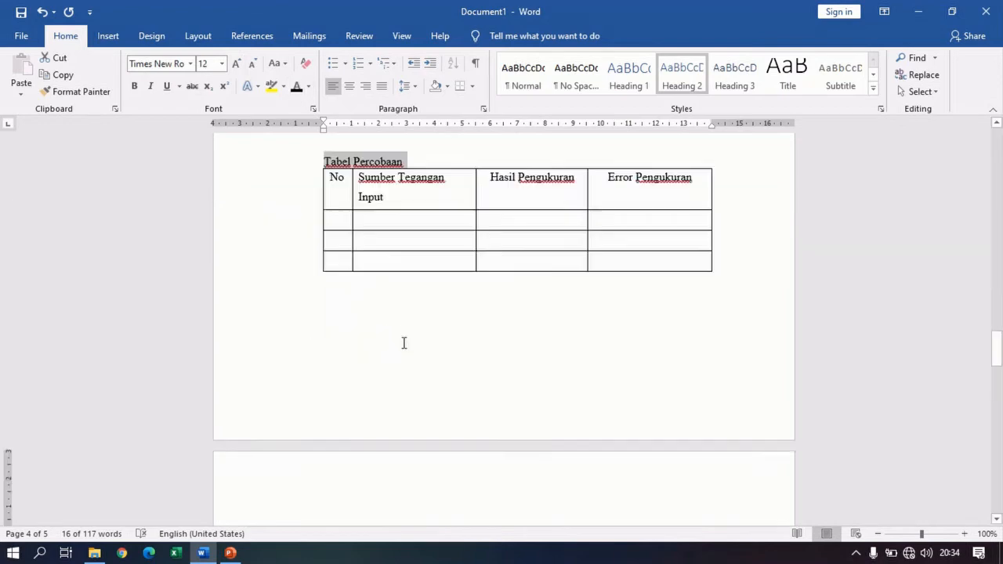
pyautogui.scroll(2, 389, 340)
pyautogui.scroll(-20, 383, 322)
pyautogui.scroll(-4, 381, 323)
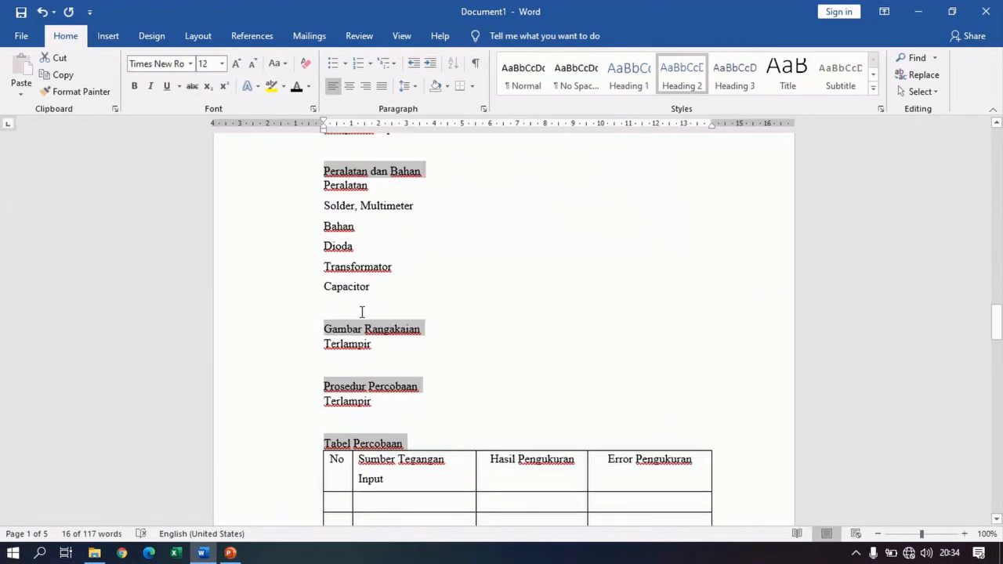
# Step: Apply the Heading 3 style to the Peralatan and Bahan lines under Peralatan dan Bahan
pyautogui.scroll(1, 356, 305)
pyautogui.click(274, 221)
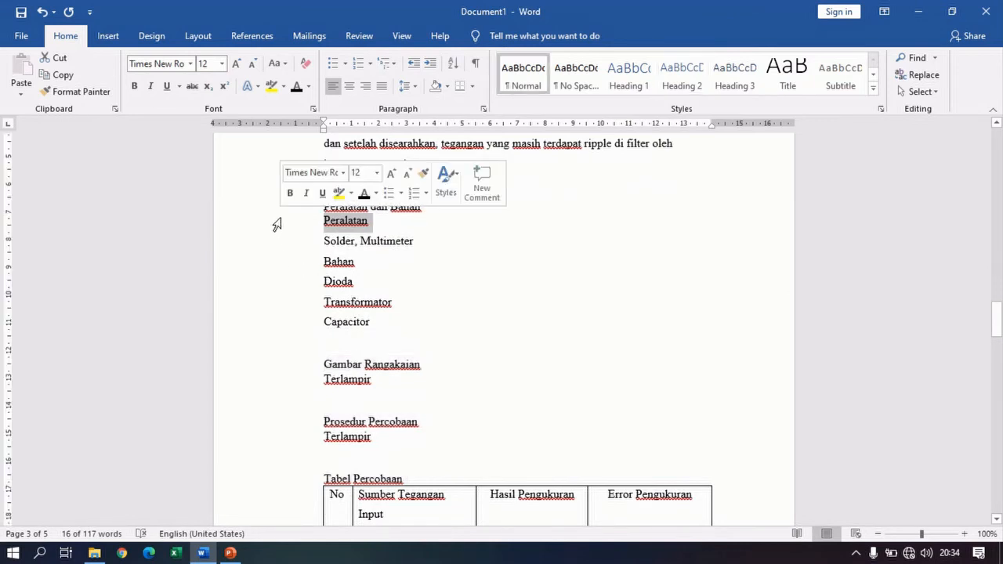
pyautogui.keyDown('ctrl'); pyautogui.click(275, 273); pyautogui.keyUp('ctrl')
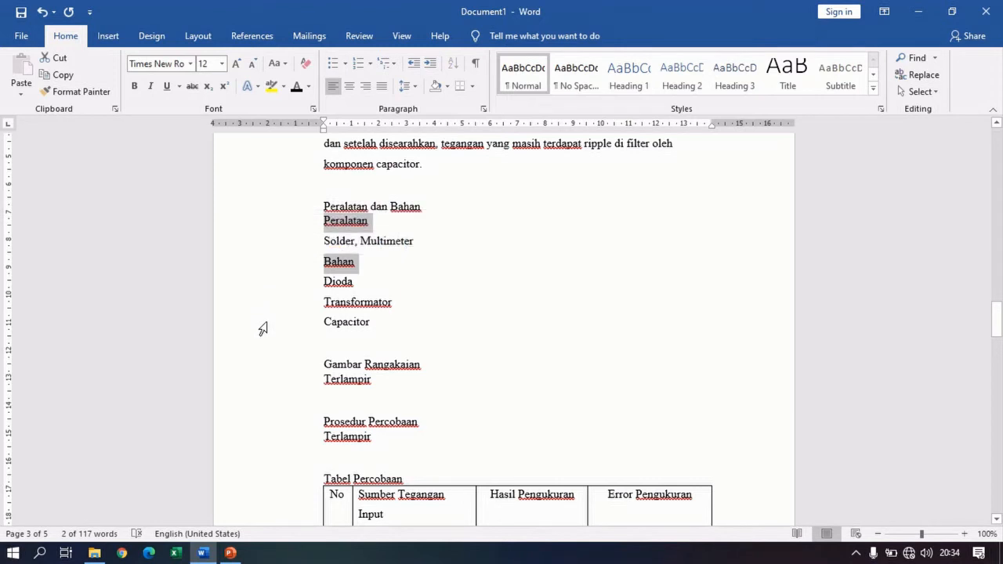
pyautogui.scroll(-10, 263, 329)
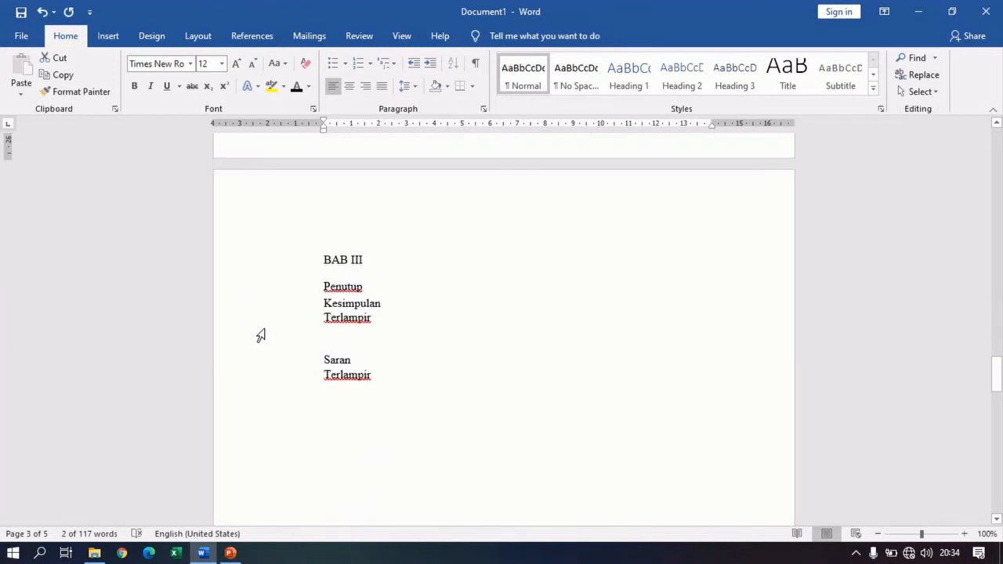
pyautogui.scroll(8, 284, 314)
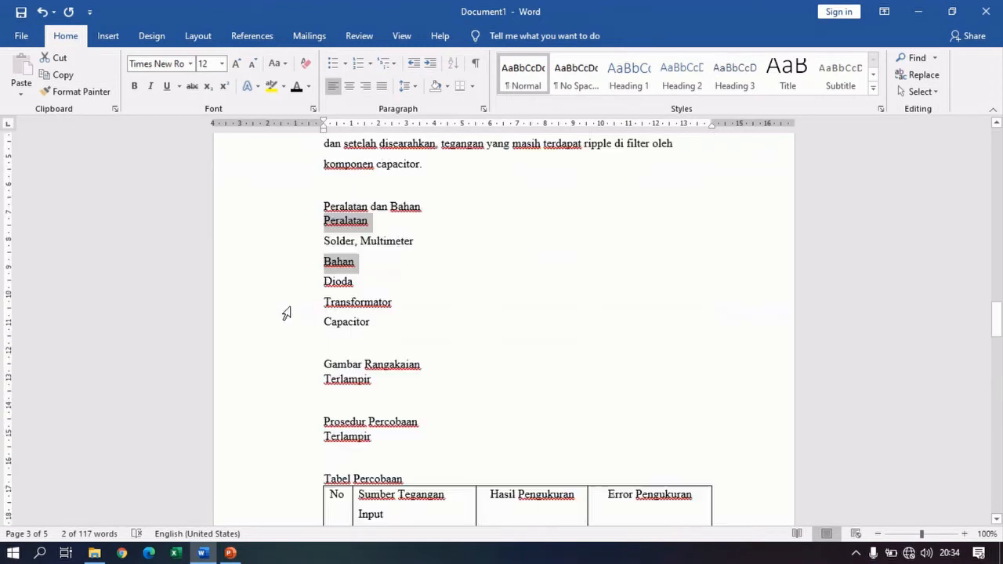
pyautogui.click(734, 74)
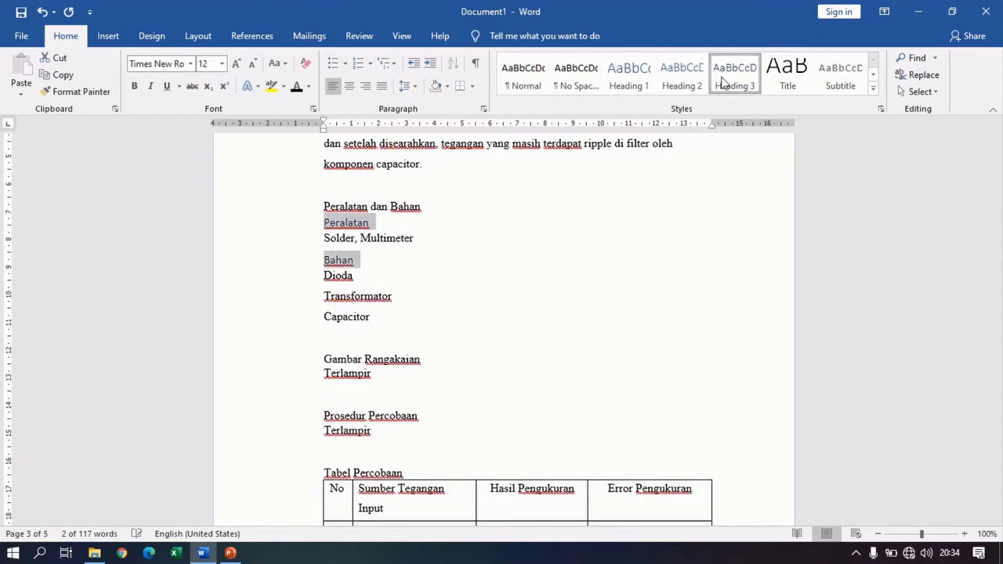
# Step: Change the font of the Peralatan and Bahan Heading 3 lines to Times New Roman
pyautogui.click(191, 63)
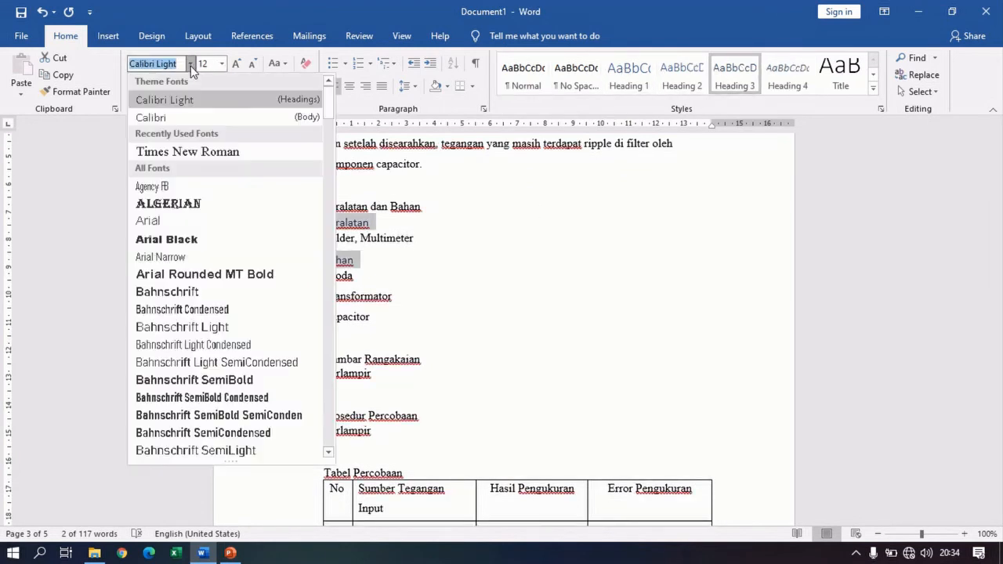
pyautogui.click(202, 150)
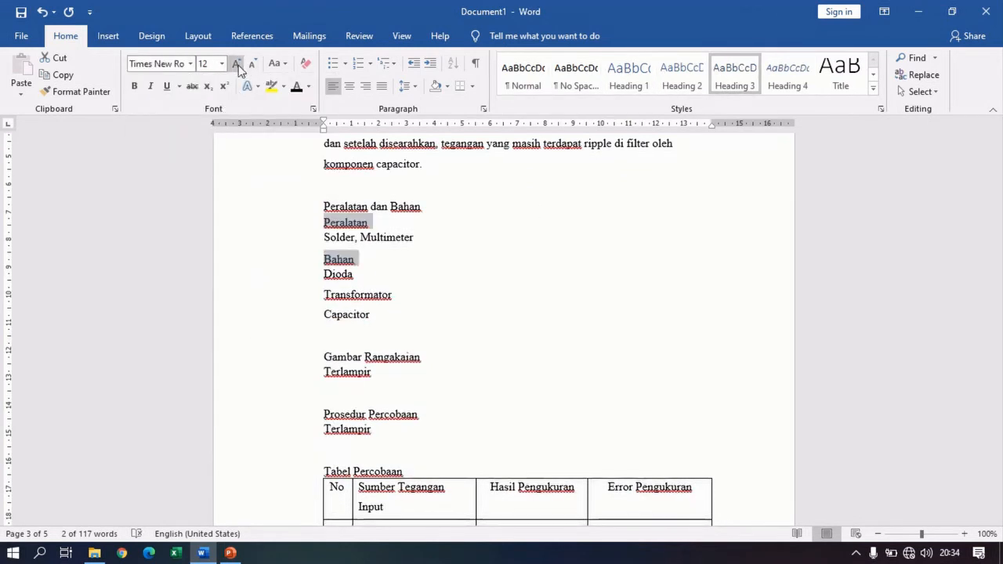
pyautogui.click(305, 245)
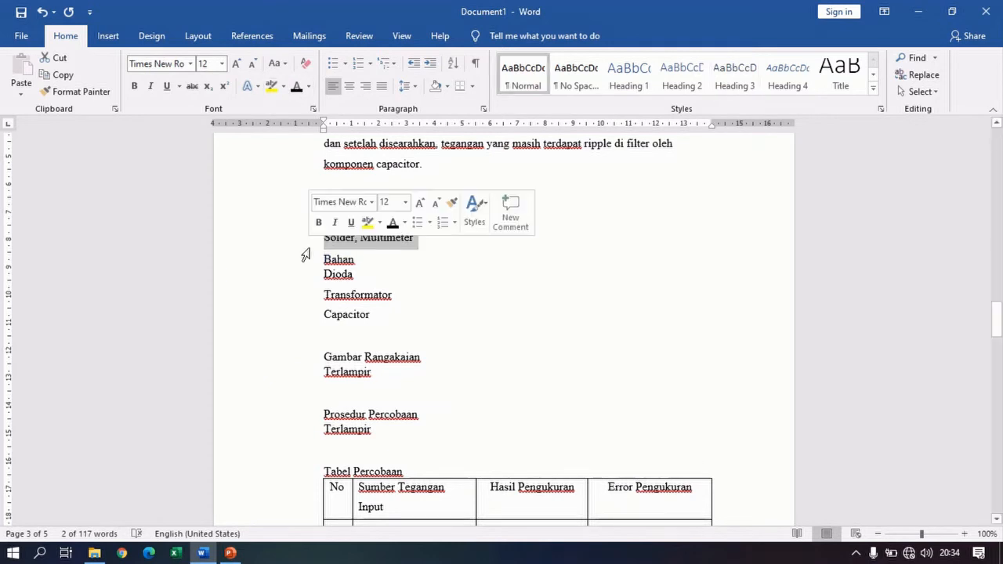
# Step: Insert the built-in Automatic Table 1 table of contents on the blank first page of the document
pyautogui.scroll(20, 334, 354)
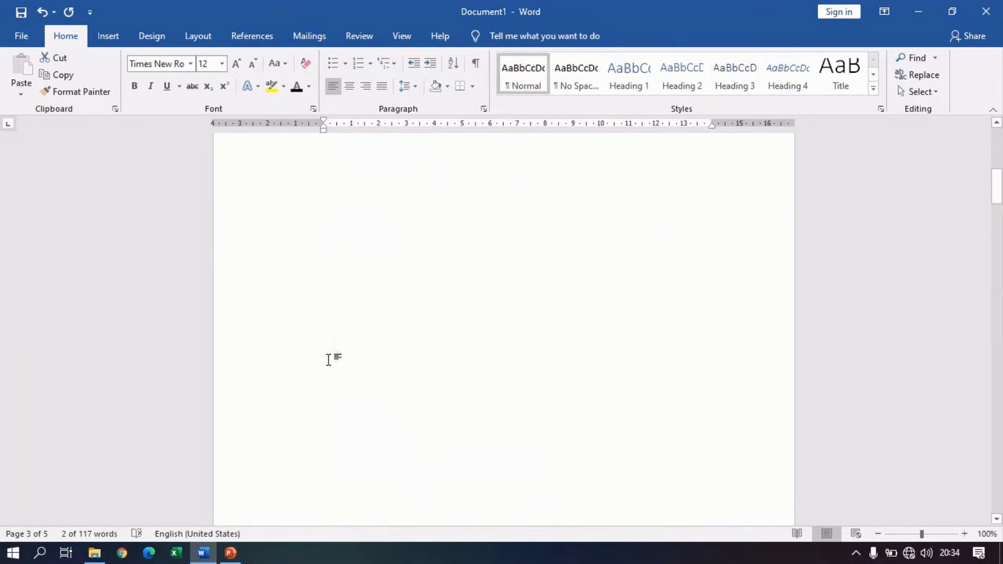
pyautogui.click(401, 239)
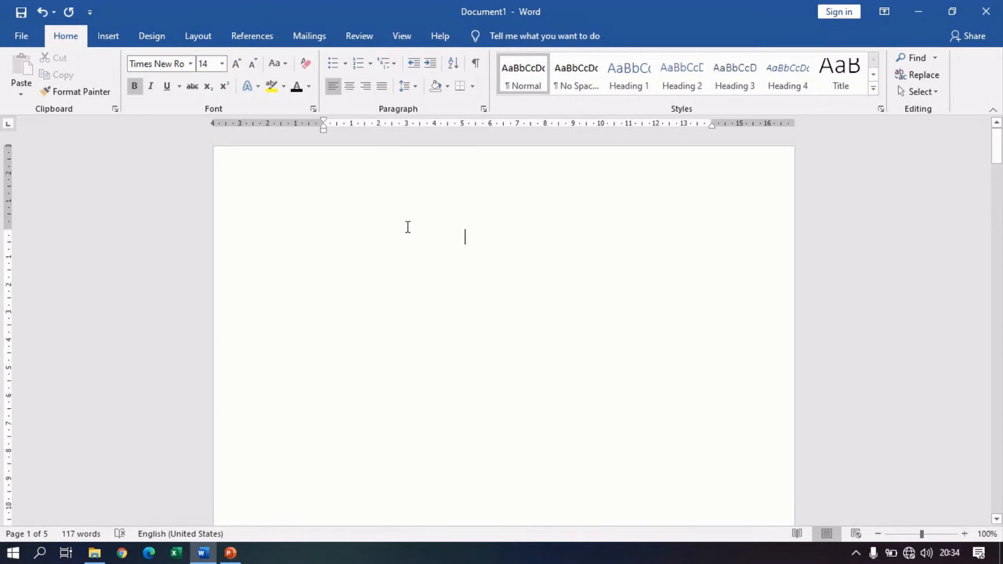
pyautogui.click(249, 36)
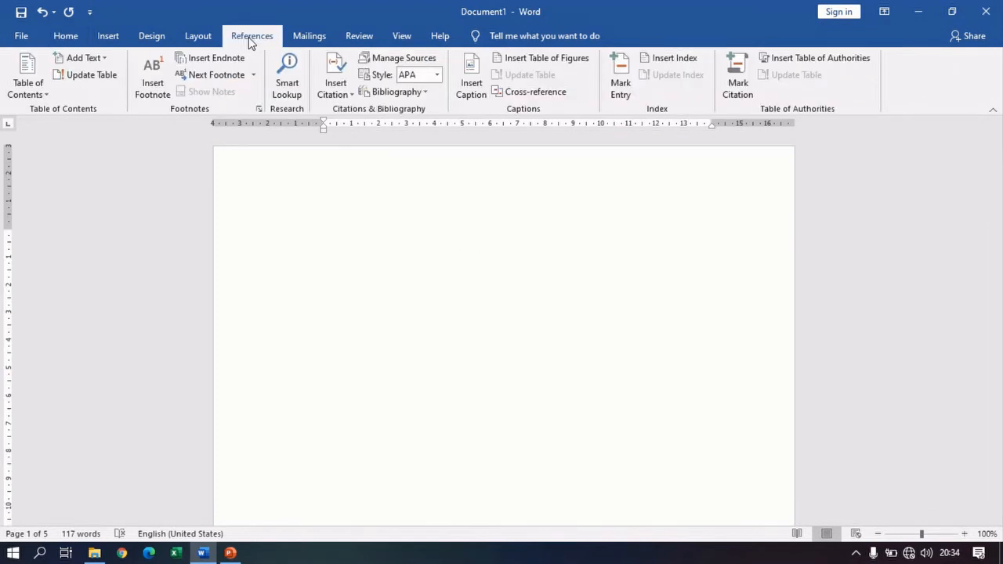
pyautogui.click(44, 93)
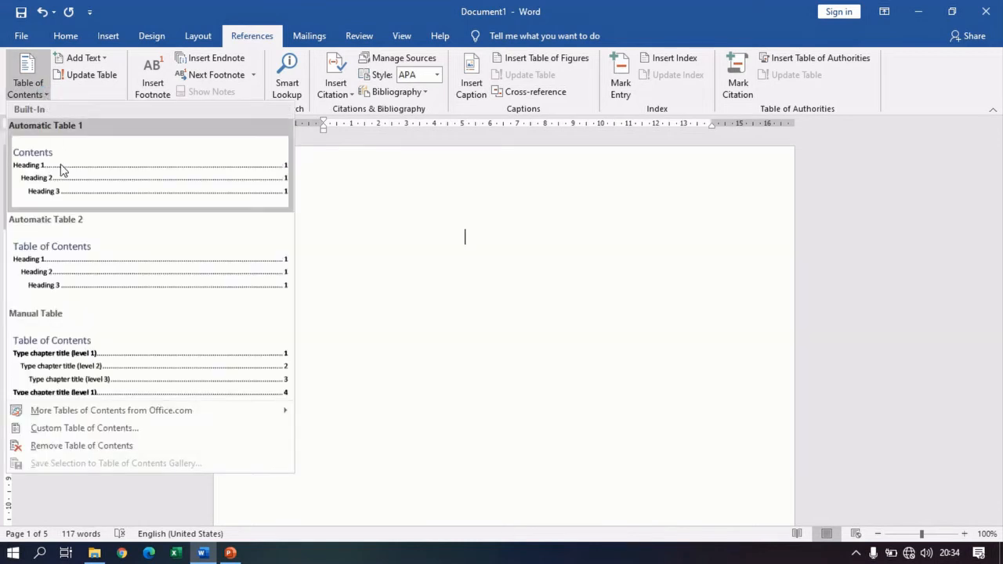
pyautogui.click(63, 170)
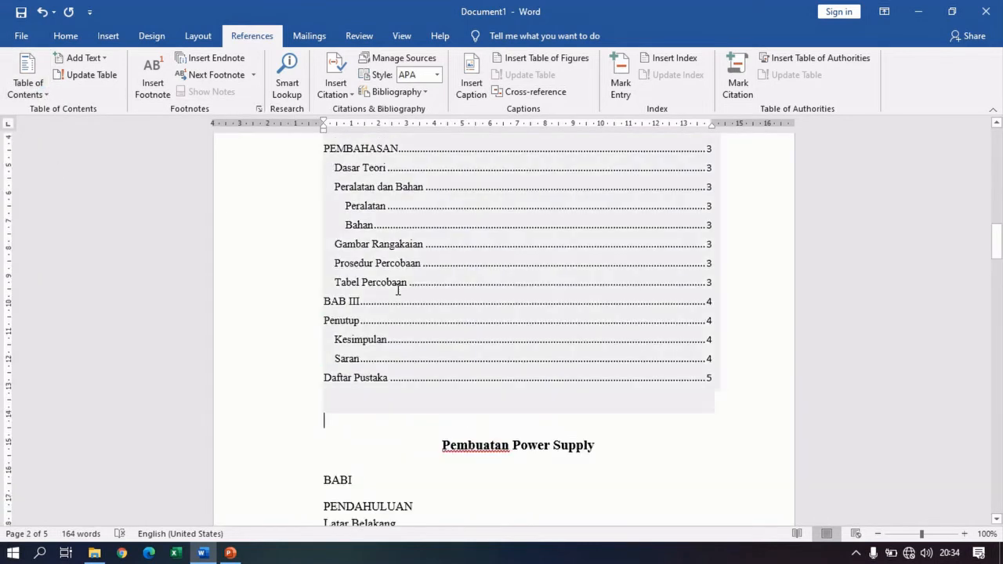
# Step: Remove the blank page ahead of the table of contents so that the table starts on page 1
pyautogui.scroll(10, 397, 289)
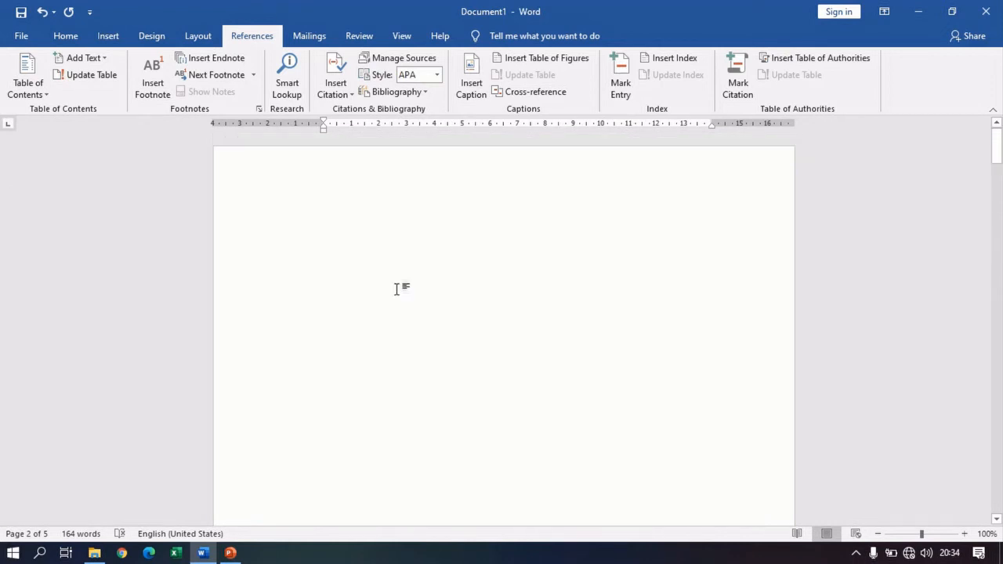
pyautogui.click(435, 247)
pyautogui.scroll(-1, 426, 253)
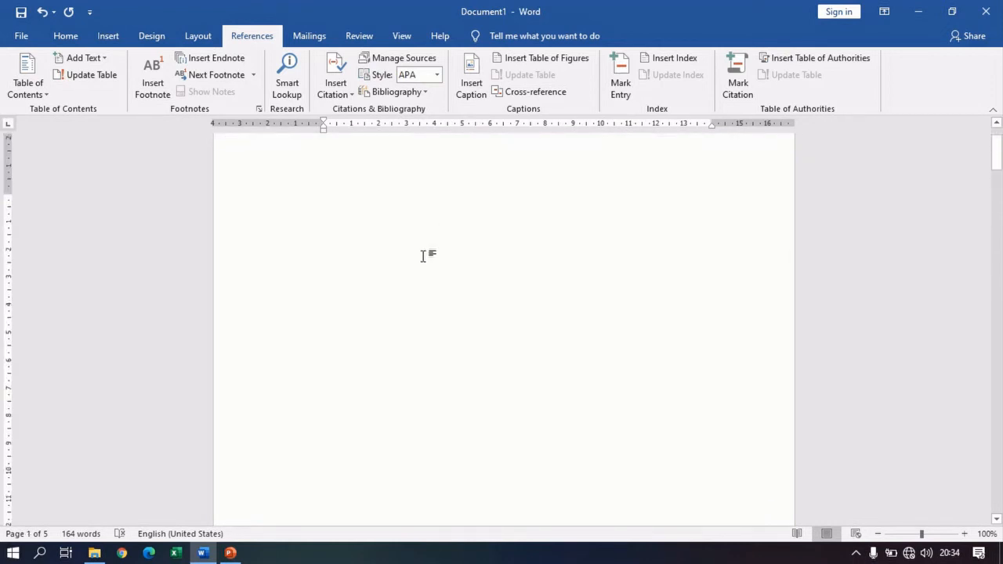
pyautogui.press('Down')
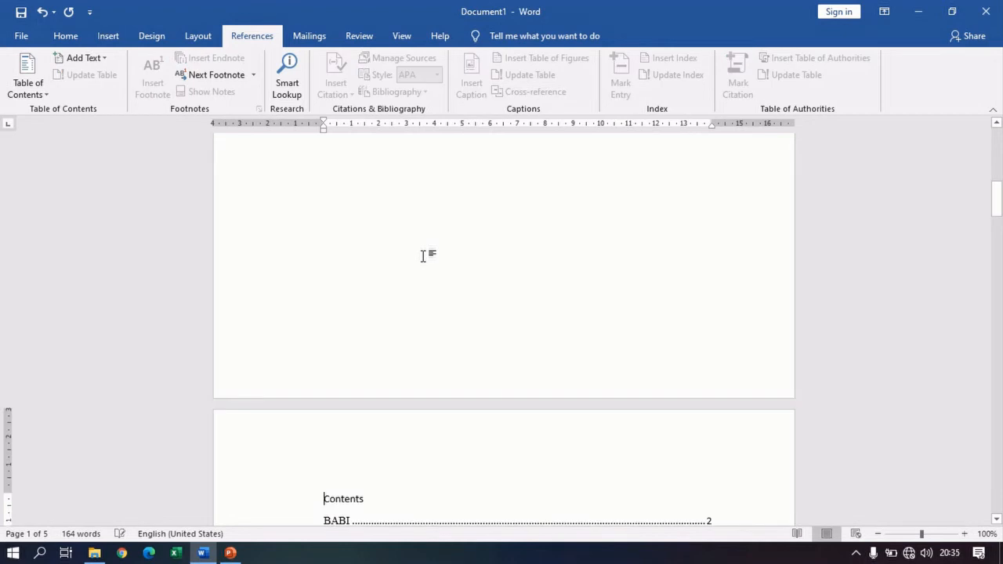
pyautogui.scroll(10, 423, 256)
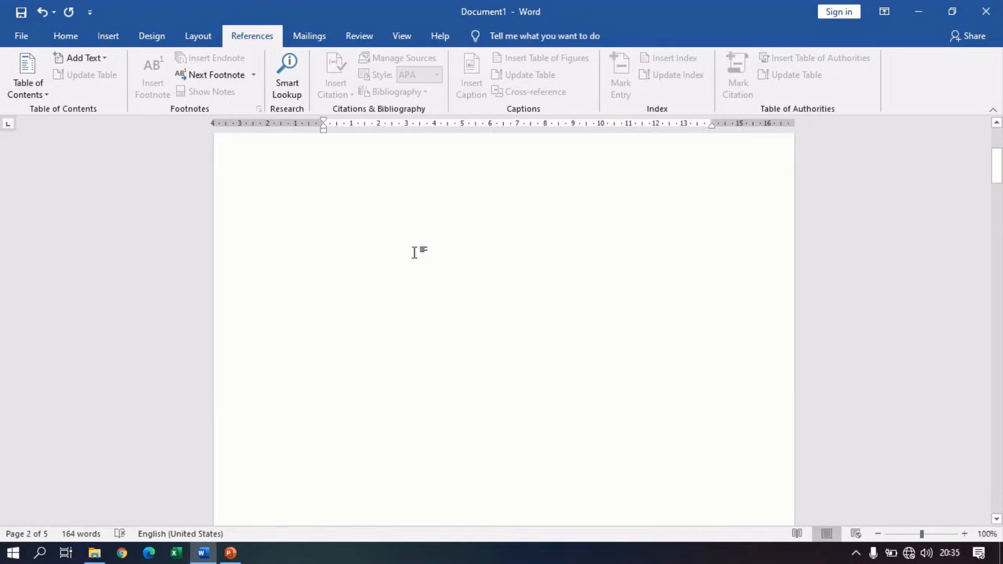
pyautogui.click(411, 245)
pyautogui.press('Delete')
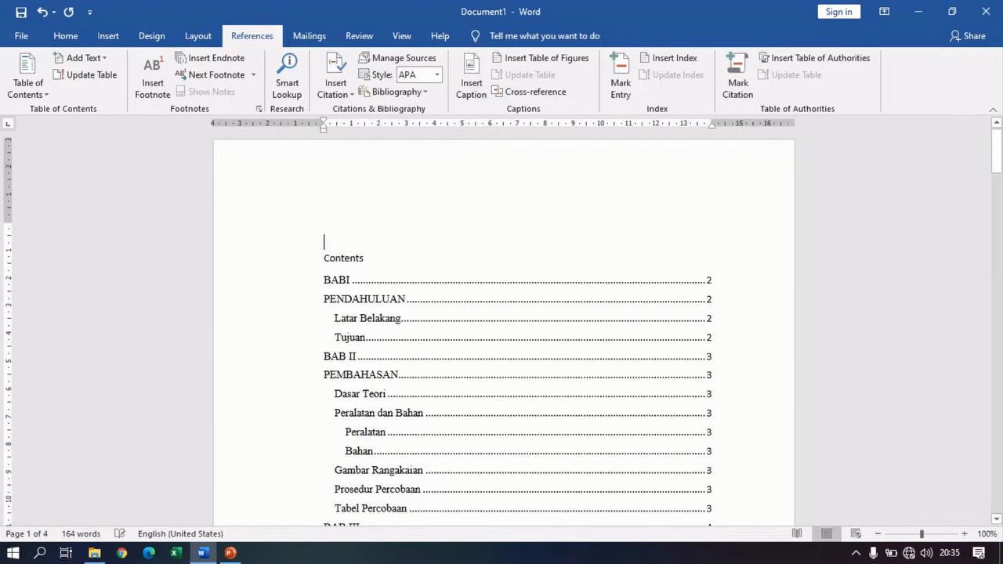
# Step: Add blank lines below the table of contents to push the title Pembuatan Power Supply onto the next page
pyautogui.scroll(-3, 414, 250)
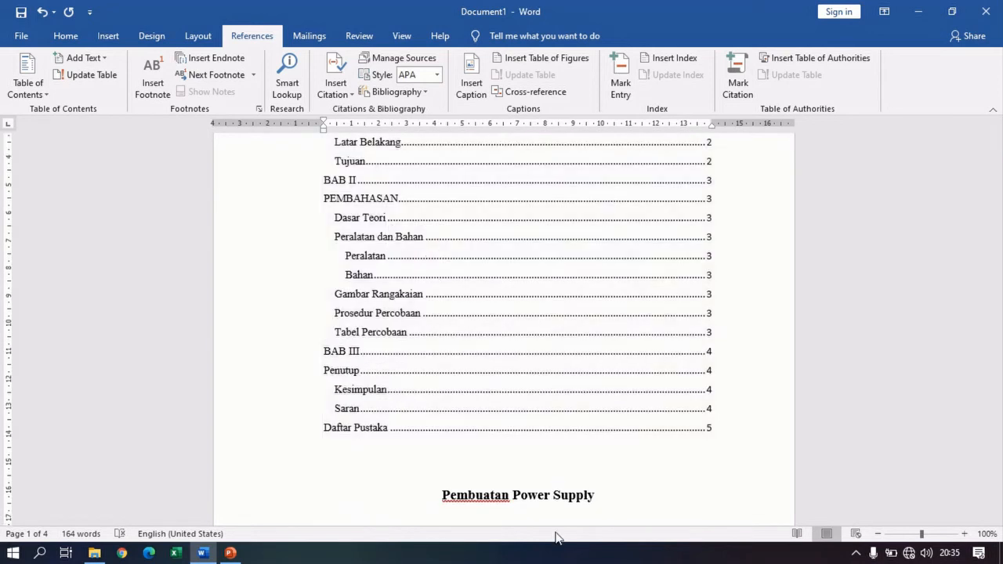
pyautogui.click(552, 469)
pyautogui.press('Return')
pyautogui.press('Return')
pyautogui.press('Return')
pyautogui.press('Return')
pyautogui.press('Return')
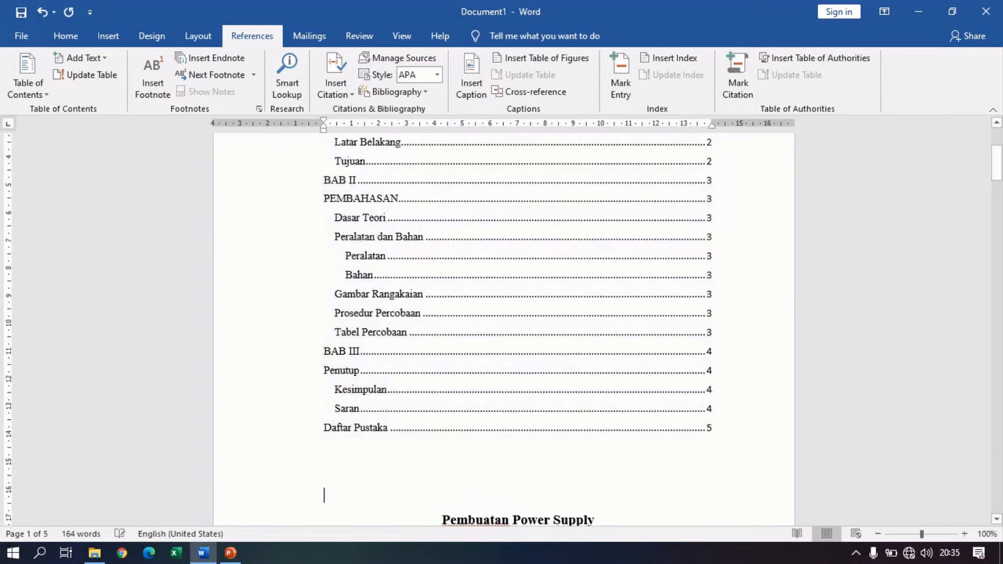
pyautogui.scroll(-2, 540, 452)
pyautogui.press('Return')
pyautogui.press('Return')
pyautogui.press('Return')
pyautogui.press('Return')
pyautogui.press('Return')
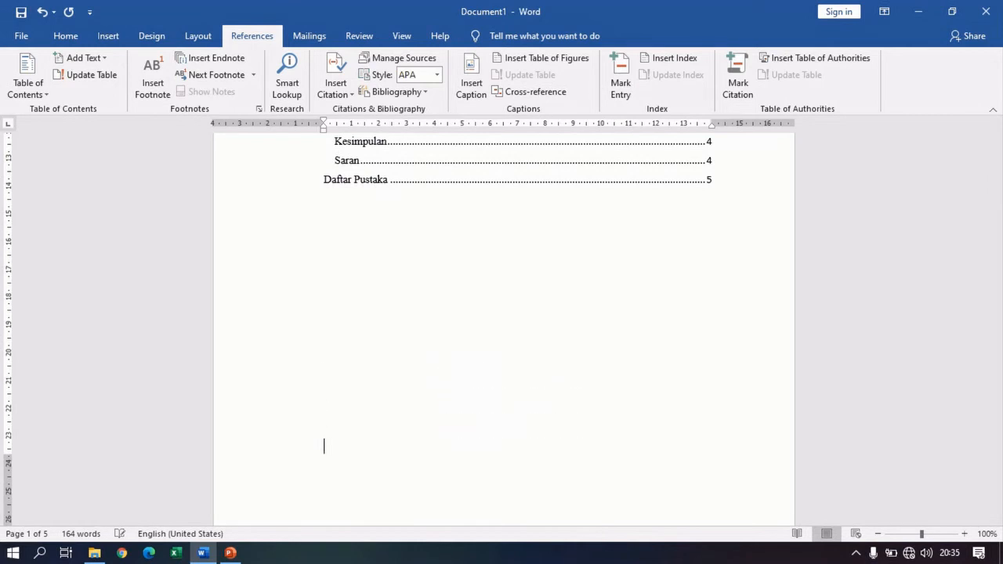
pyautogui.scroll(-3, 561, 437)
pyautogui.scroll(10, 575, 457)
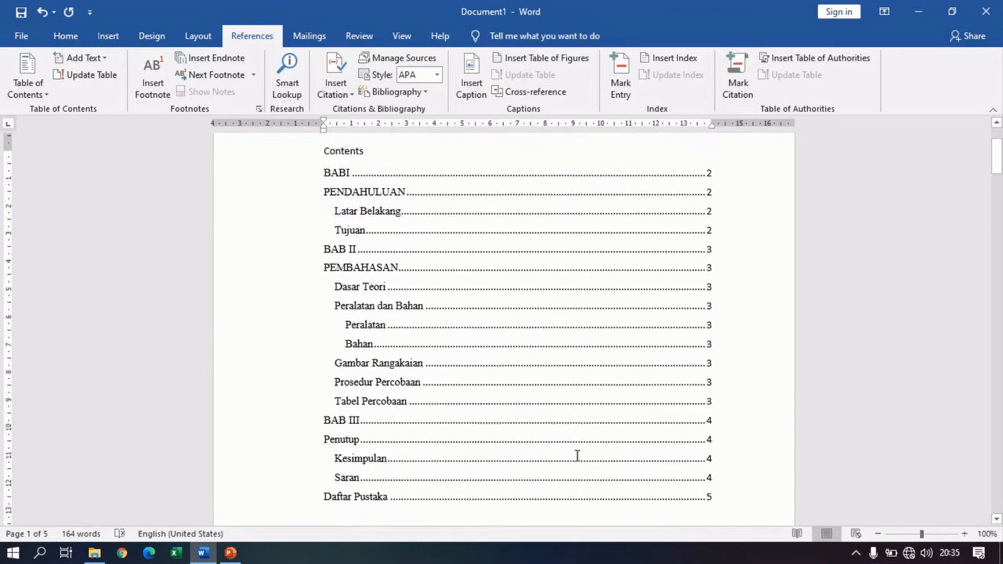
# Step: Replace the table of contents heading with "Daftar Isi" and centre it
pyautogui.click(351, 264)
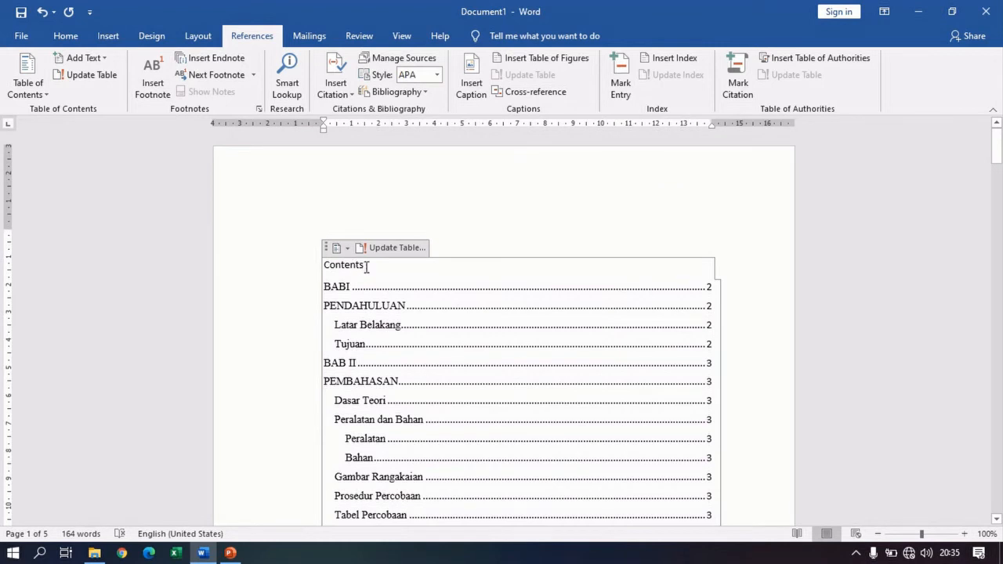
pyautogui.moveTo(365, 267); pyautogui.dragTo(324, 268)
pyautogui.press('BackSpace')
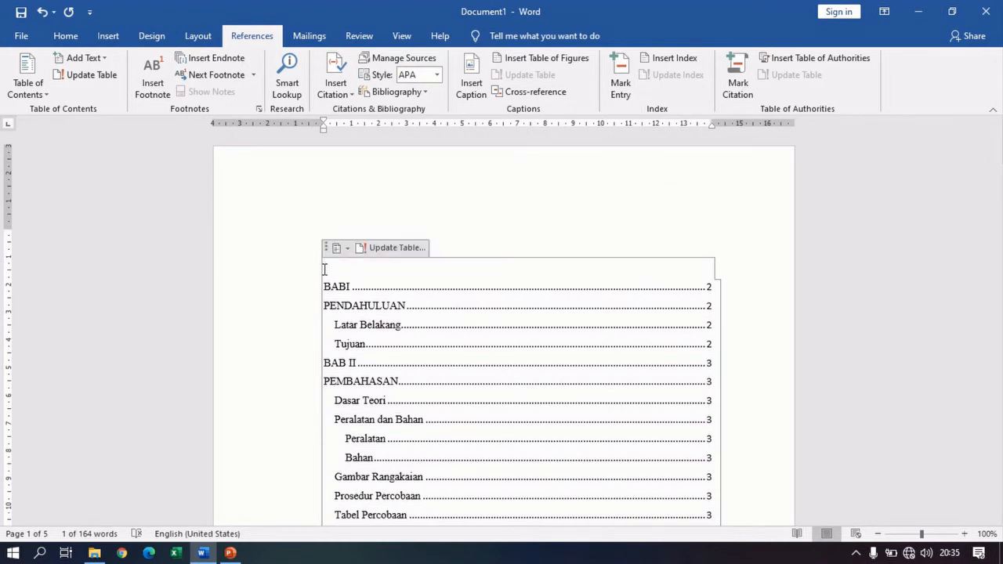
pyautogui.write('Daf')
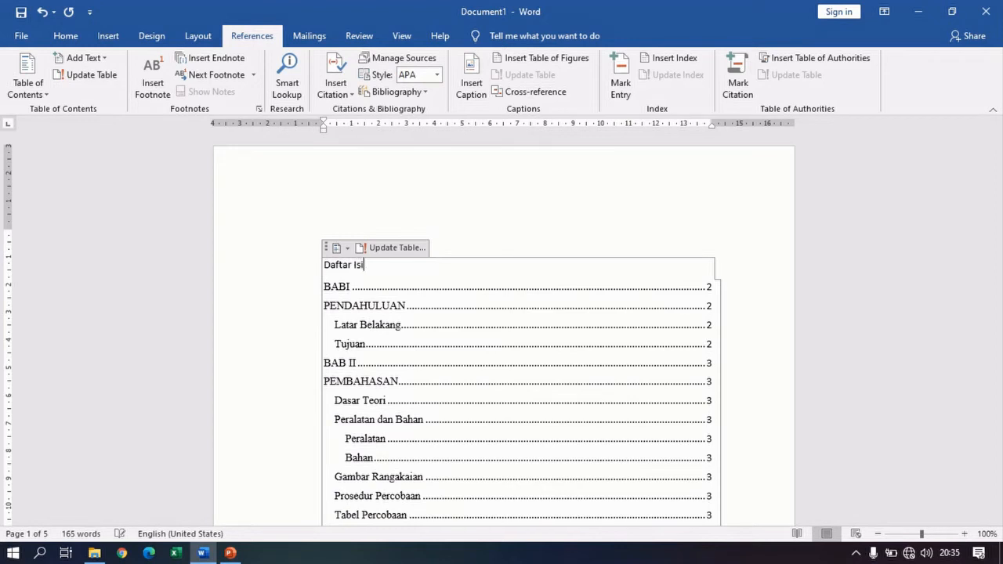
pyautogui.write('tar Isi')
pyautogui.hotkey('ctrl', 'e')
# Step: Format the Daftar Isi heading in bold Times New Roman at size 12
pyautogui.moveTo(541, 262); pyautogui.dragTo(500, 264)
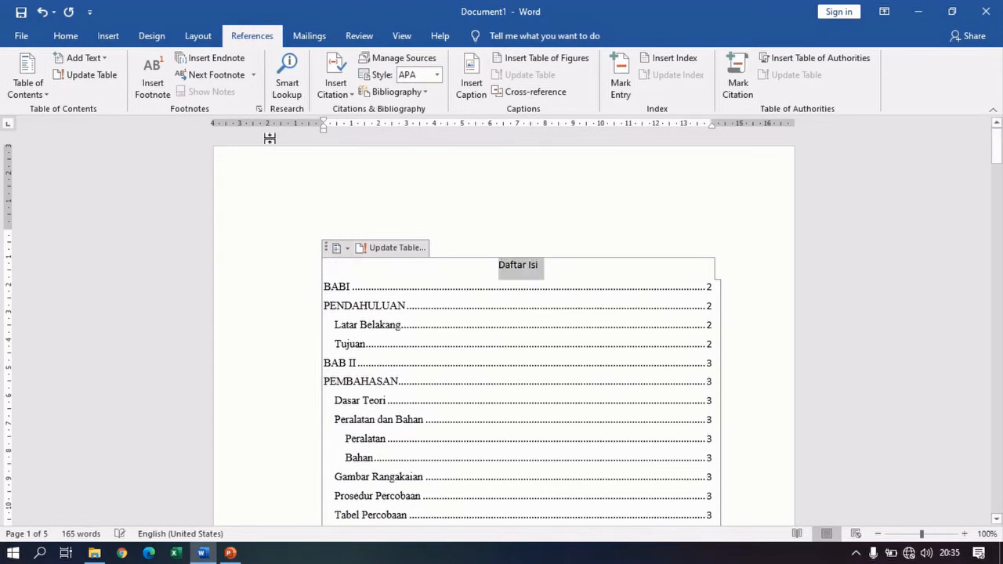
pyautogui.click(66, 37)
pyautogui.click(190, 63)
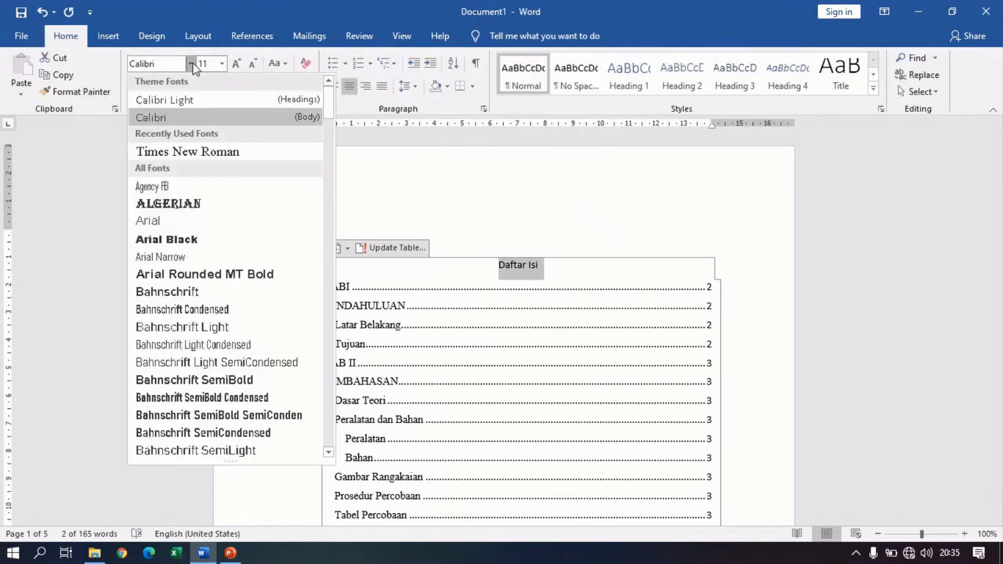
pyautogui.click(189, 153)
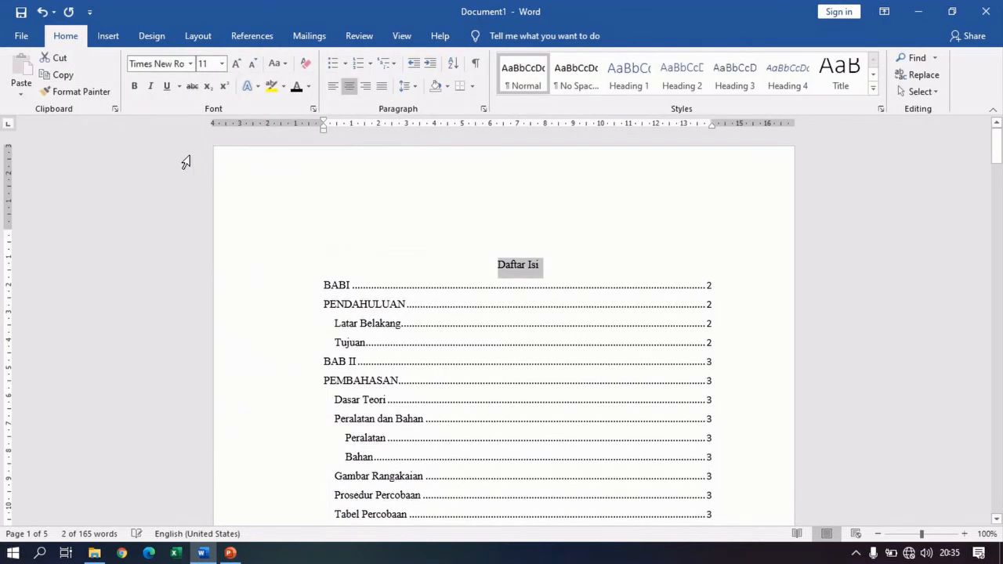
pyautogui.click(237, 63)
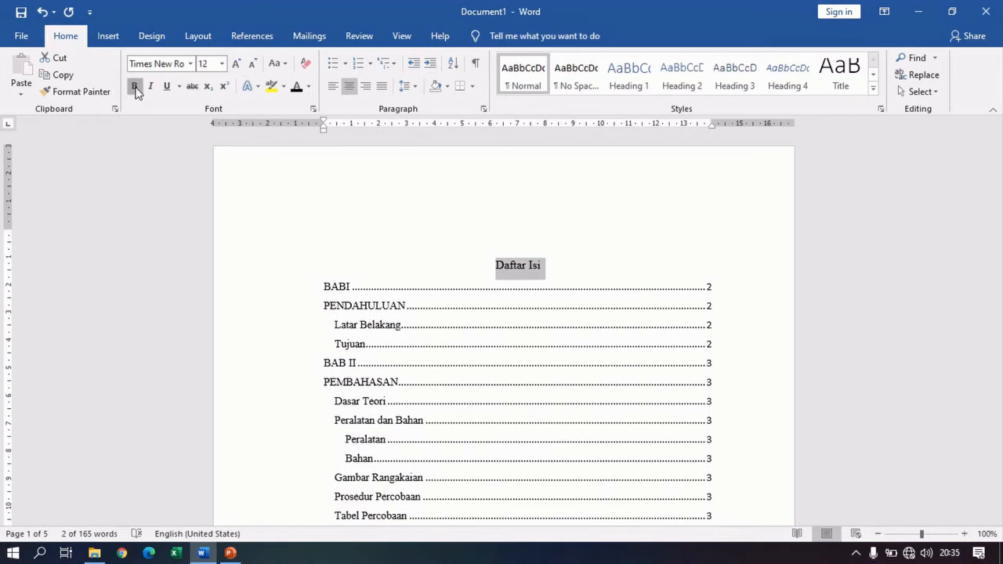
pyautogui.click(134, 85)
pyautogui.click(226, 290)
# Step: Compare the page numbers in the table of contents with the pages where the headings stand in the report
pyautogui.click(249, 387)
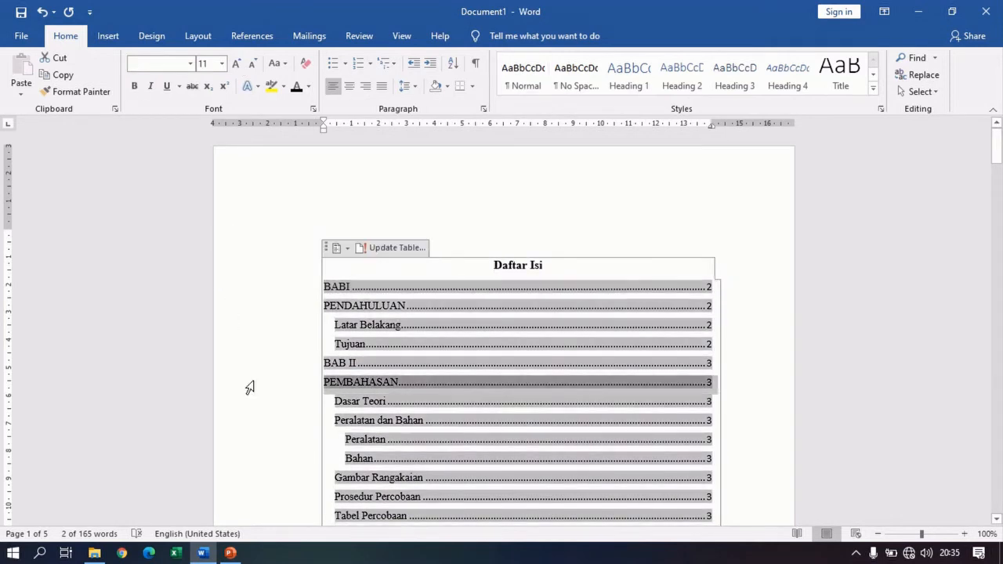
pyautogui.scroll(-6, 251, 388)
pyautogui.scroll(-2, 270, 393)
pyautogui.scroll(3, 274, 395)
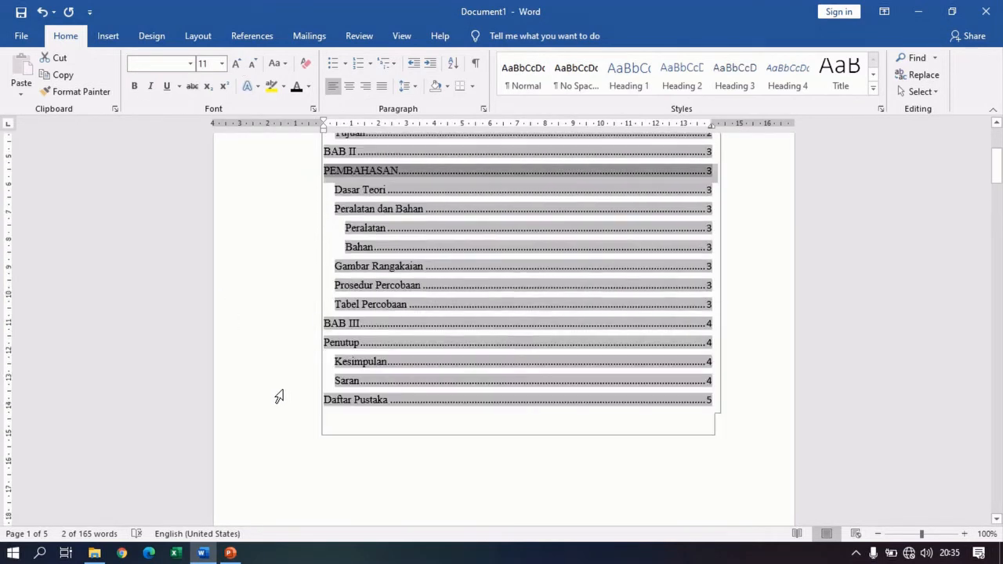
pyautogui.scroll(-10, 274, 394)
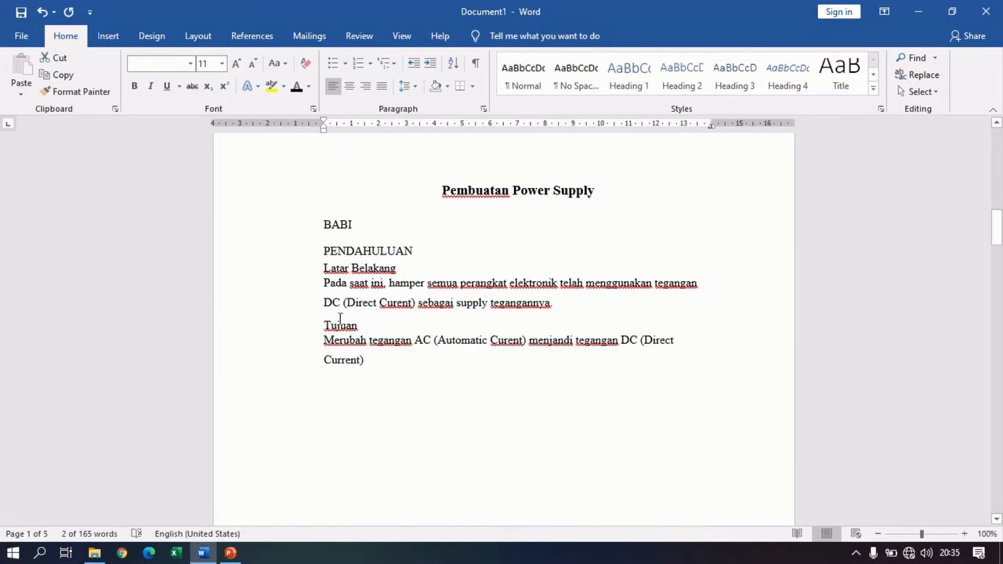
pyautogui.click(426, 188)
pyautogui.scroll(10, 684, 240)
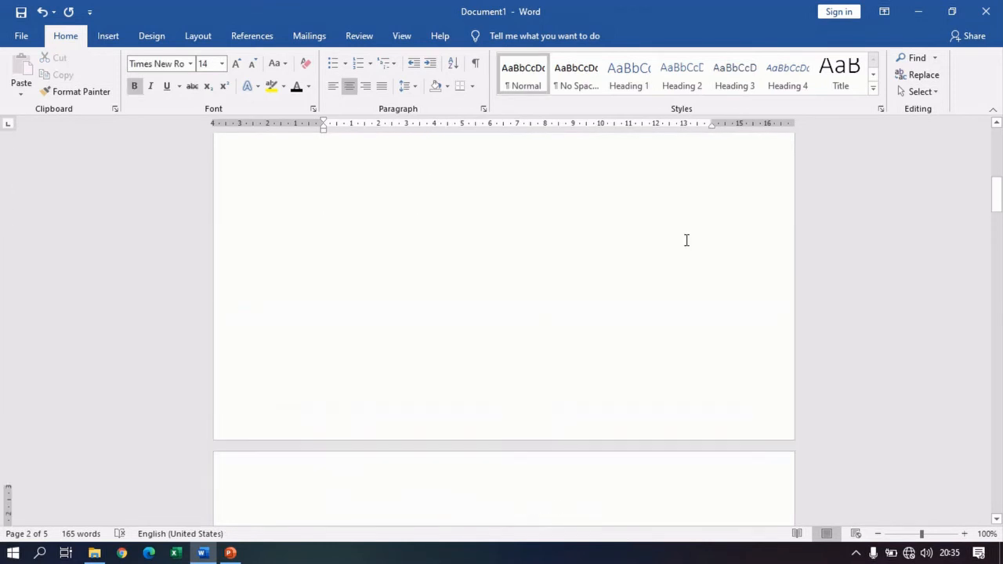
pyautogui.click(707, 292)
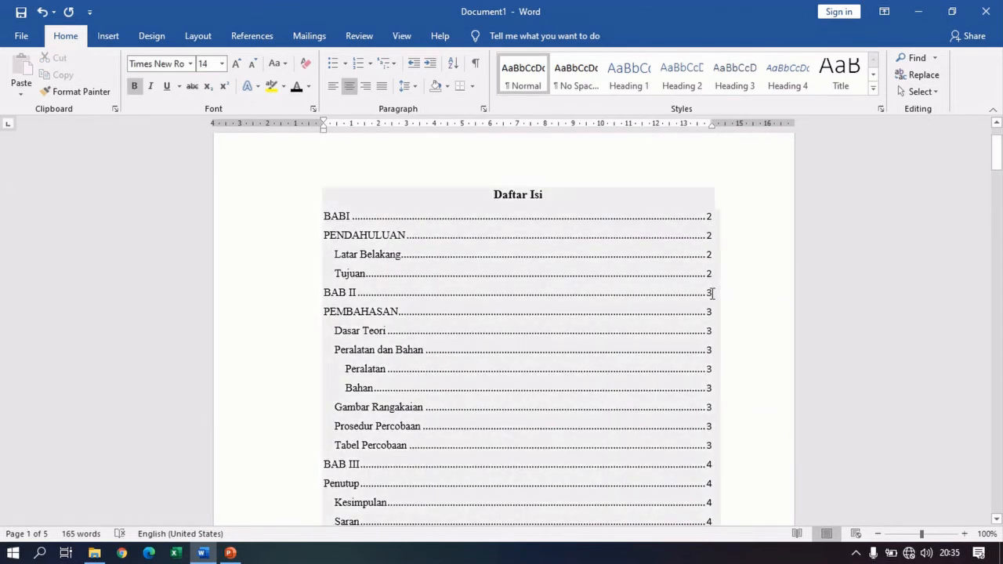
# Step: Insert a page break before the title Pembuatan Power Supply
pyautogui.scroll(-4, 665, 272)
pyautogui.scroll(-5, 666, 272)
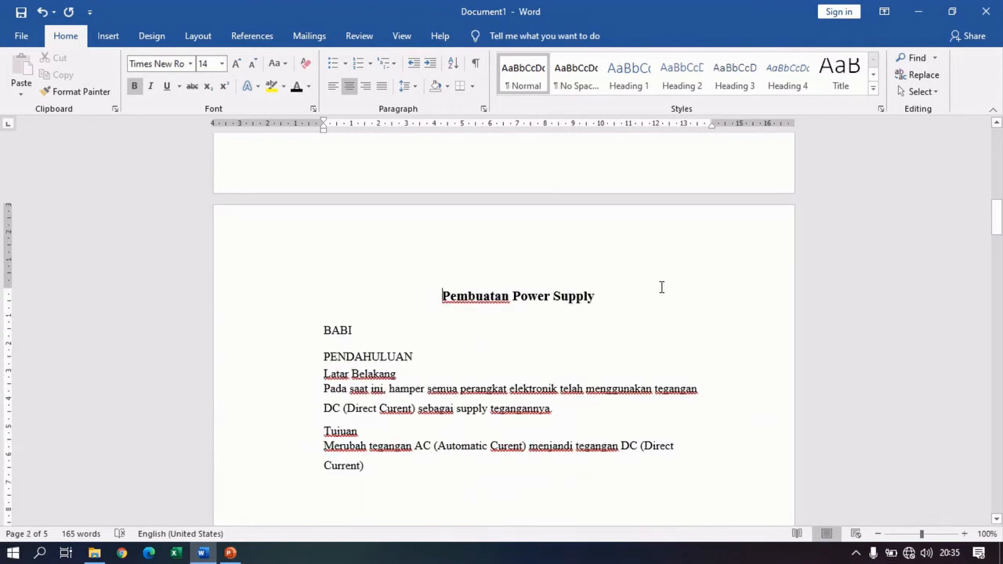
pyautogui.hotkey('ctrl', 'Return')
# Step: Update the table of contents with the option to update page numbers only
pyautogui.scroll(10, 665, 271)
pyautogui.scroll(8, 652, 273)
pyautogui.click(491, 297)
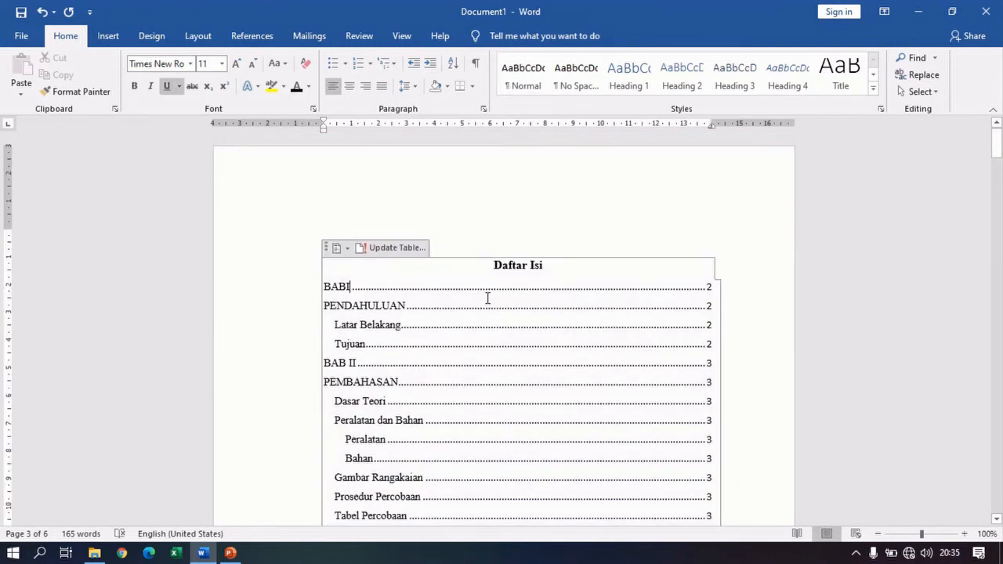
pyautogui.click(389, 250)
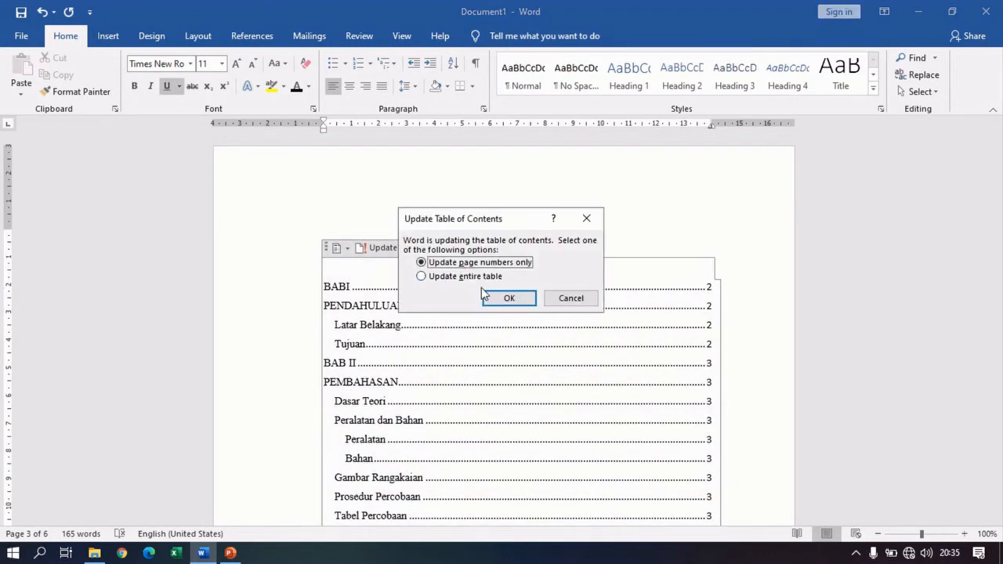
pyautogui.click(481, 282)
pyautogui.click(482, 265)
pyautogui.click(507, 300)
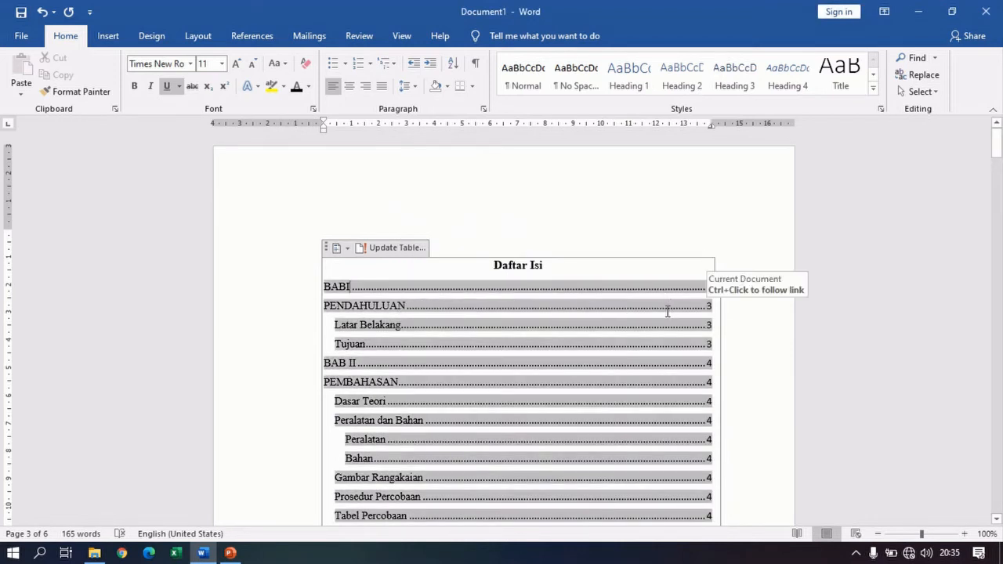
# Step: Remove the page break before the title Pembuatan Power Supply and centre the title again
pyautogui.scroll(-6, 701, 337)
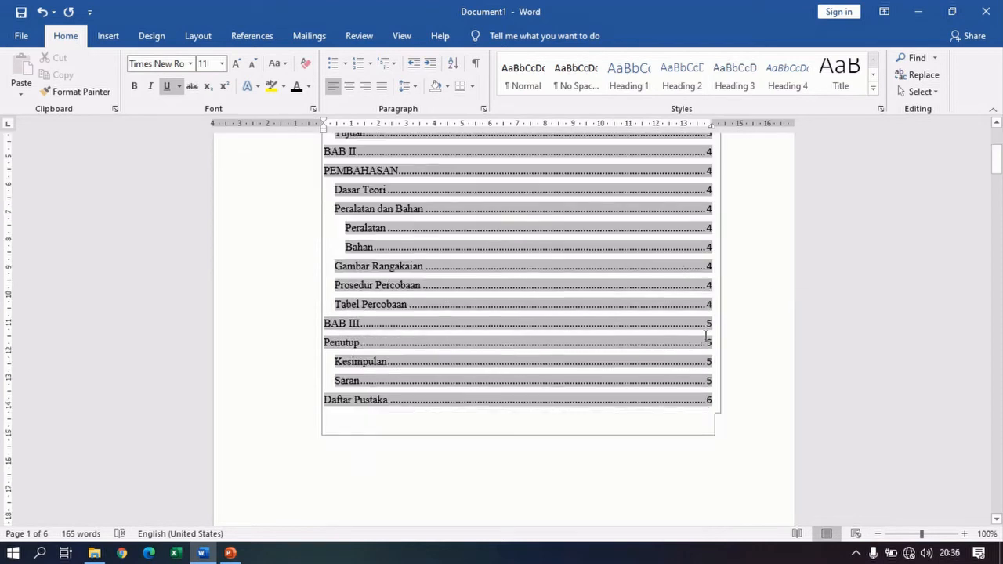
pyautogui.scroll(-15, 703, 338)
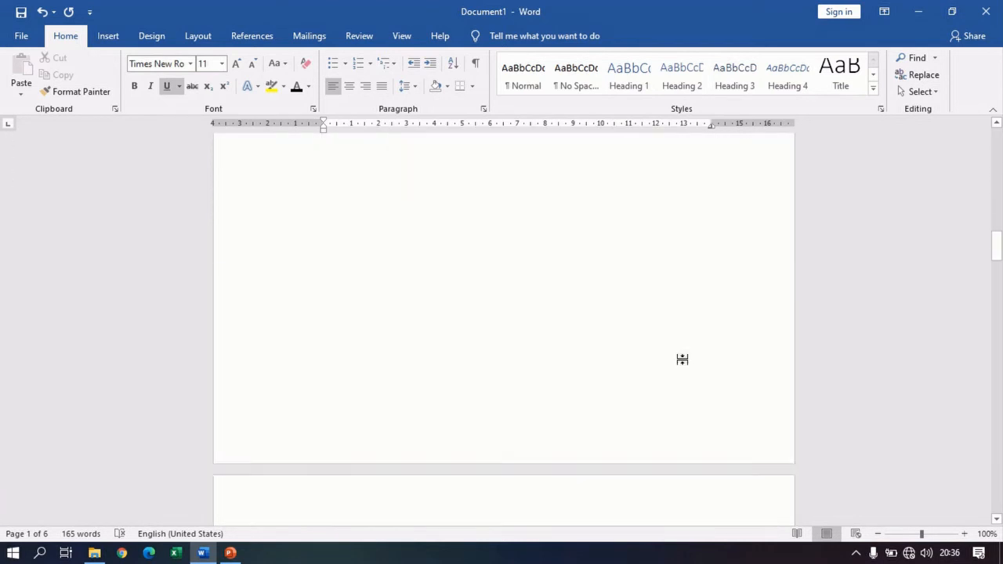
pyautogui.click(441, 389)
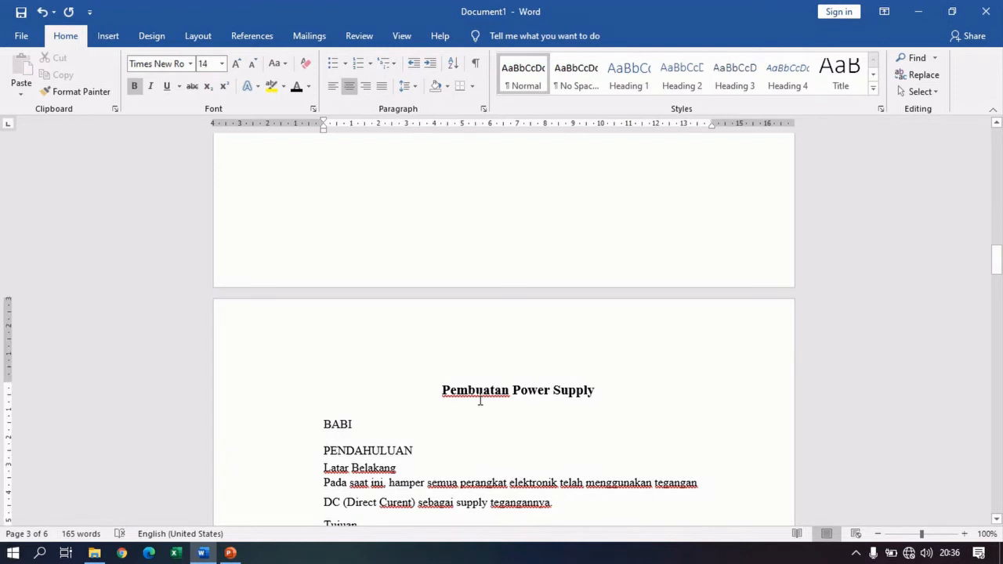
pyautogui.press('BackSpace')
pyautogui.press('BackSpace')
pyautogui.scroll(3, 485, 388)
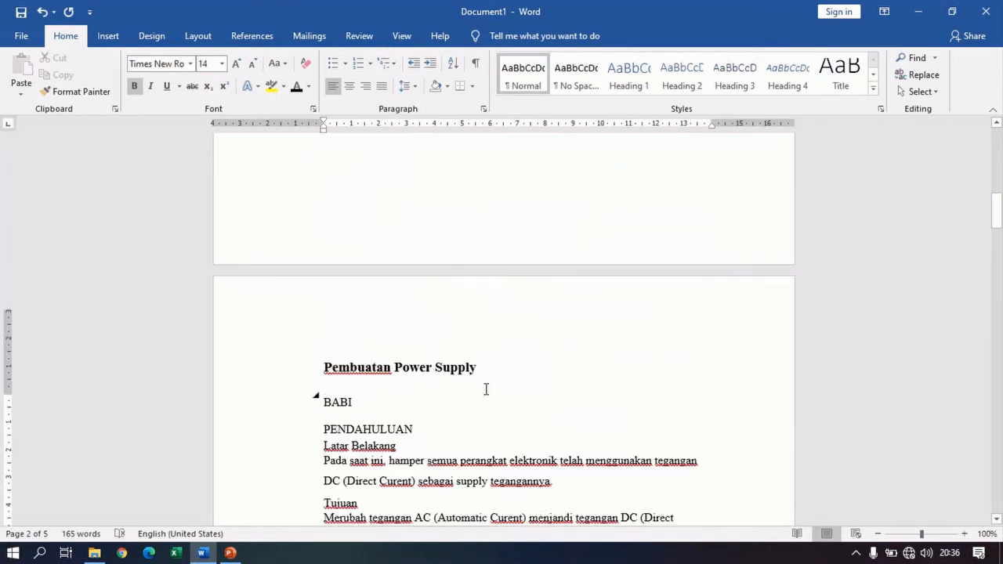
pyautogui.hotkey('ctrl', 'e')
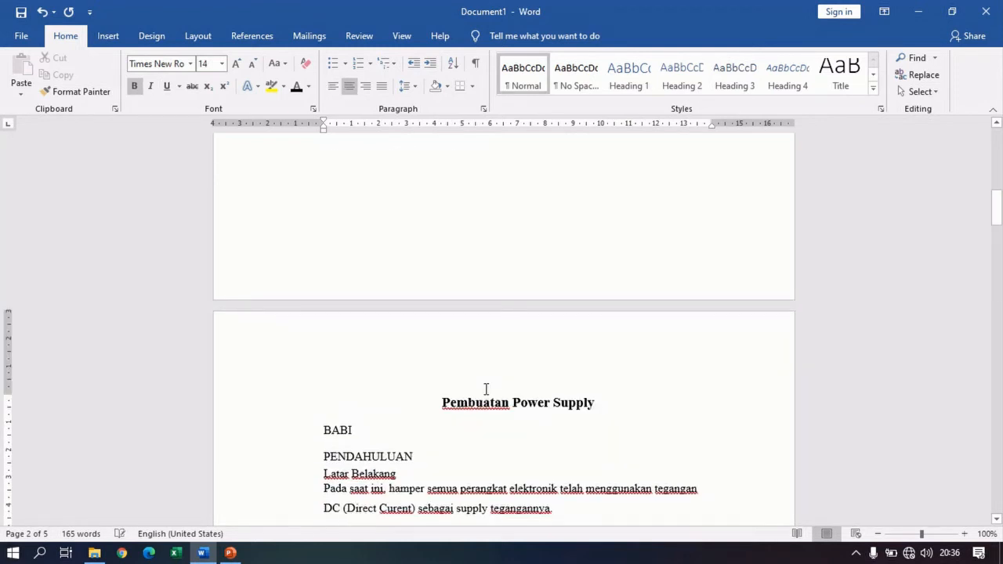
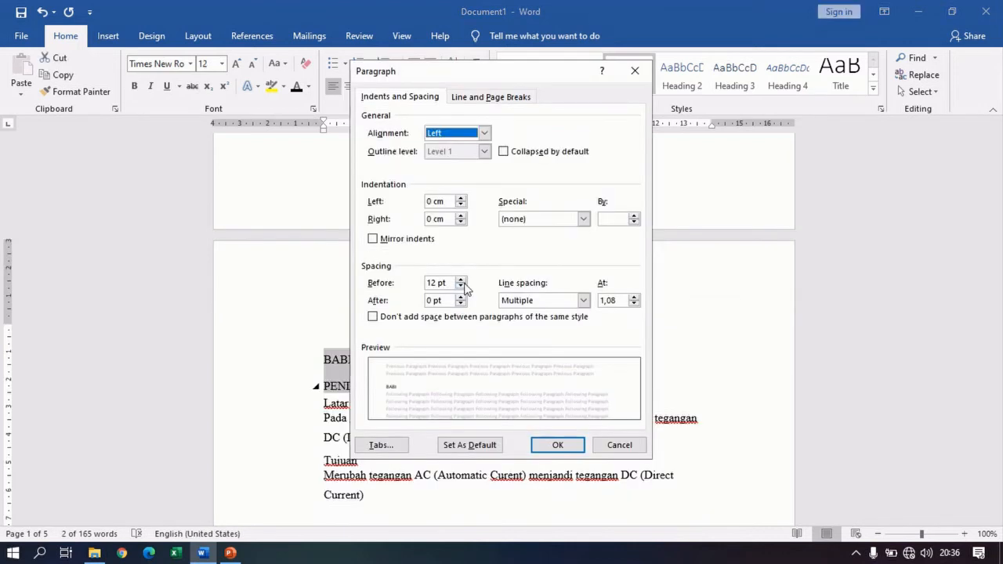
# Step: Set the spacing before the heading lines BABI and PENDAHULUAN to 0 pt and make both lines bold
pyautogui.click(461, 286)
pyautogui.click(461, 287)
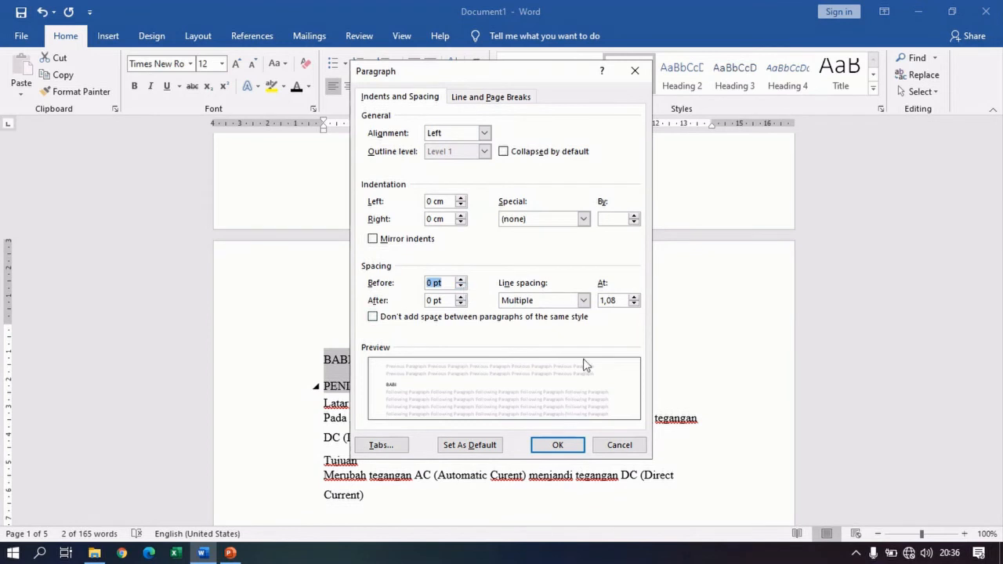
pyautogui.click(568, 445)
pyautogui.click(447, 402)
pyautogui.moveTo(303, 358); pyautogui.dragTo(294, 374)
pyautogui.click(135, 86)
pyautogui.click(332, 478)
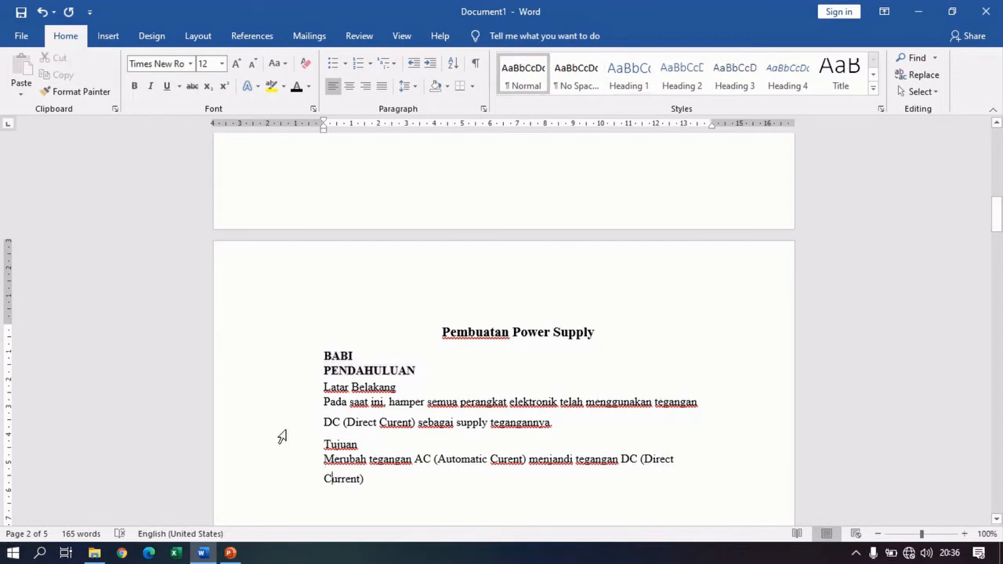
# Step: Set the spacing before the heading lines BAB II and PEMBAHASAN to 0 pt and make both lines bold
pyautogui.scroll(-14, 281, 387)
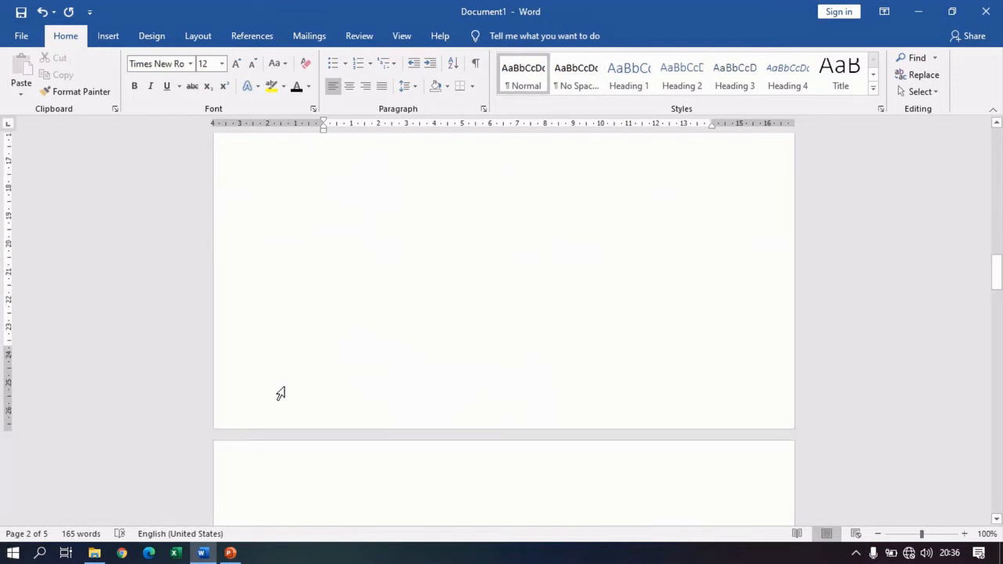
pyautogui.moveTo(286, 354); pyautogui.dragTo(282, 384)
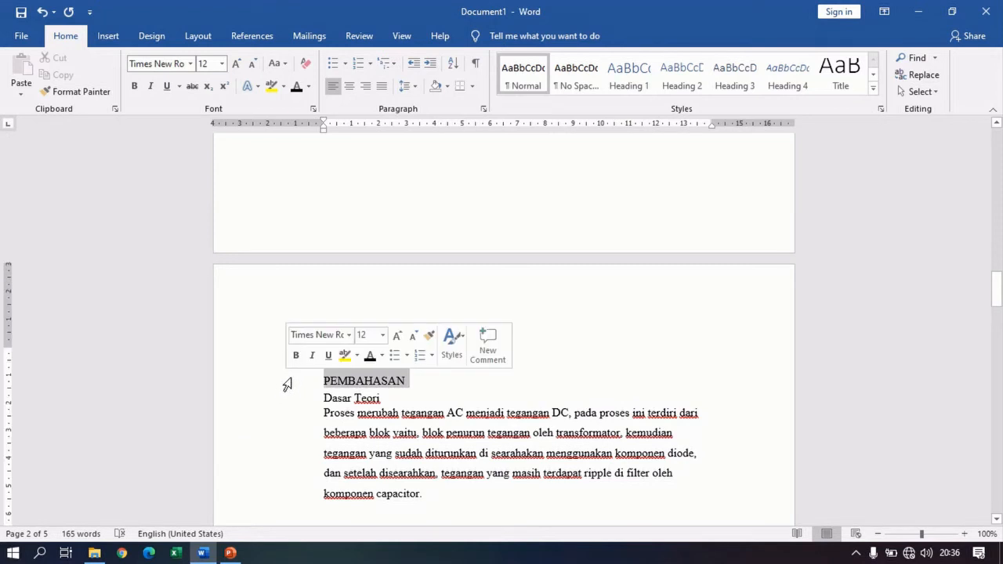
pyautogui.rightClick(384, 381)
pyautogui.click(431, 277)
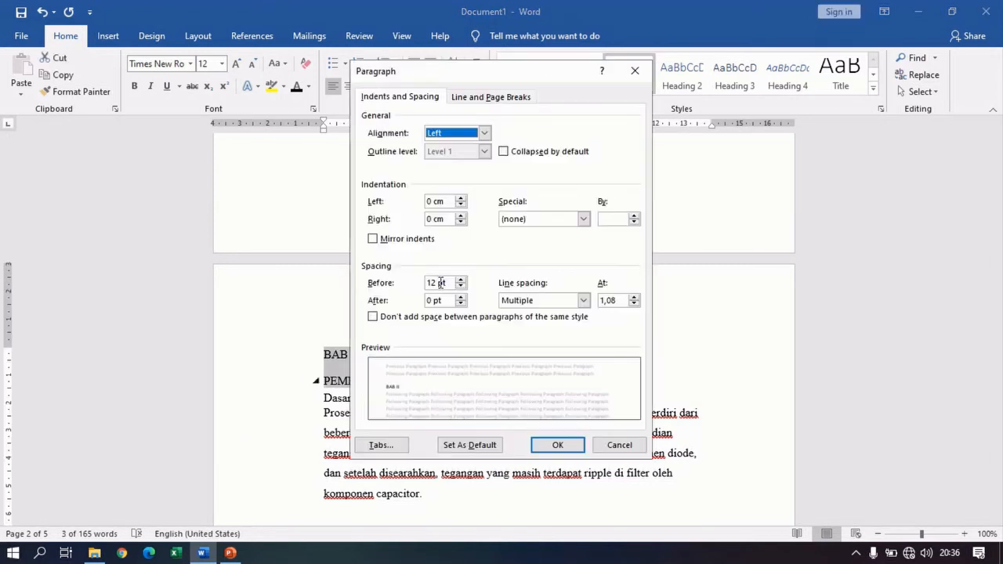
pyautogui.click(460, 287)
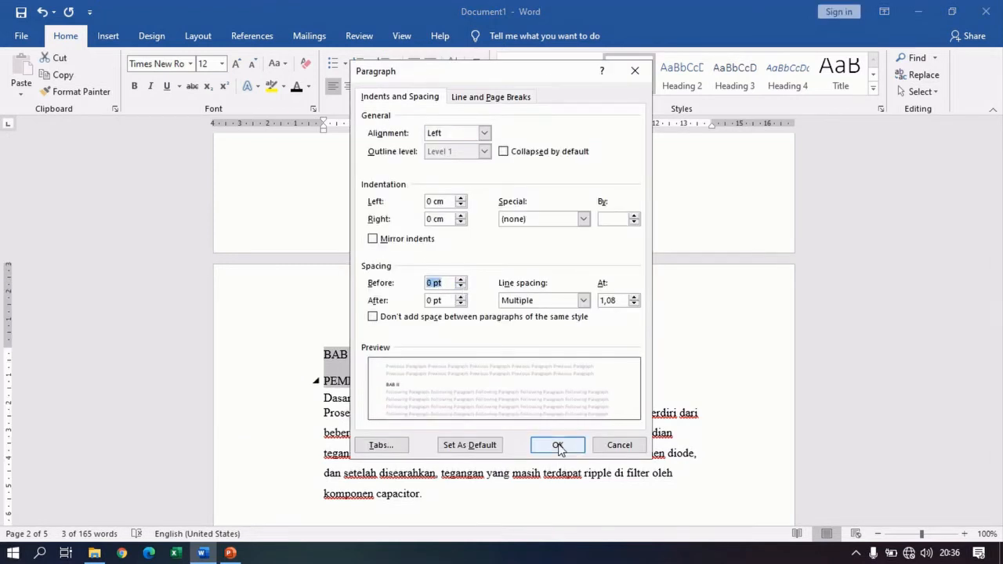
pyautogui.click(557, 444)
pyautogui.click(391, 383)
pyautogui.moveTo(282, 354)
pyautogui.mouseDown()
pyautogui.moveTo(280, 385)
pyautogui.moveTo(282, 370)
pyautogui.mouseUp()
pyautogui.click(136, 89)
# Step: Set the spacing before the heading lines BAB III and Penutup to 0 pt
pyautogui.scroll(-15, 288, 357)
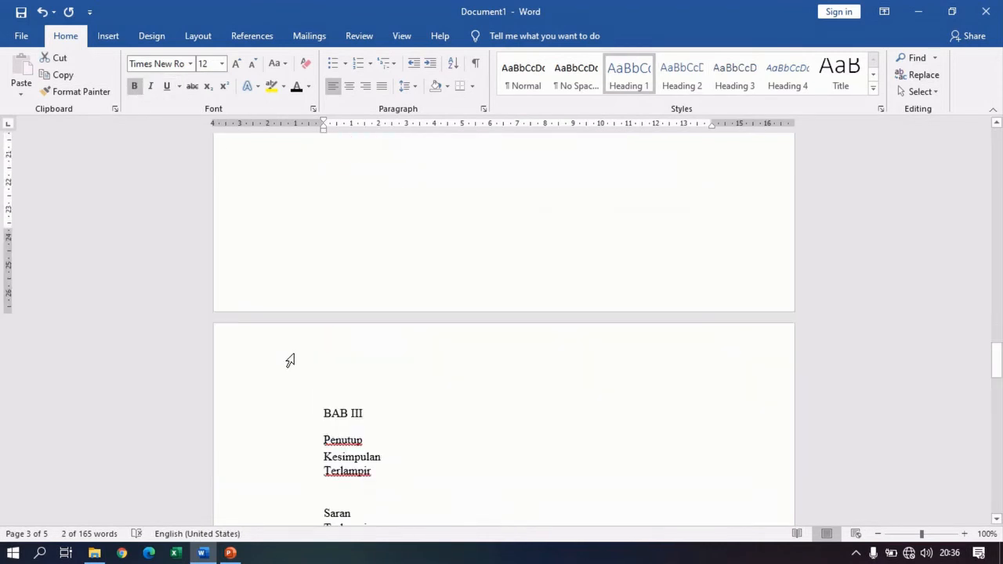
pyautogui.scroll(-3, 290, 360)
pyautogui.moveTo(295, 318)
pyautogui.mouseDown()
pyautogui.moveTo(298, 339)
pyautogui.moveTo(294, 307)
pyautogui.moveTo(290, 332)
pyautogui.mouseUp()
pyautogui.click(295, 307)
pyautogui.rightClick(351, 327)
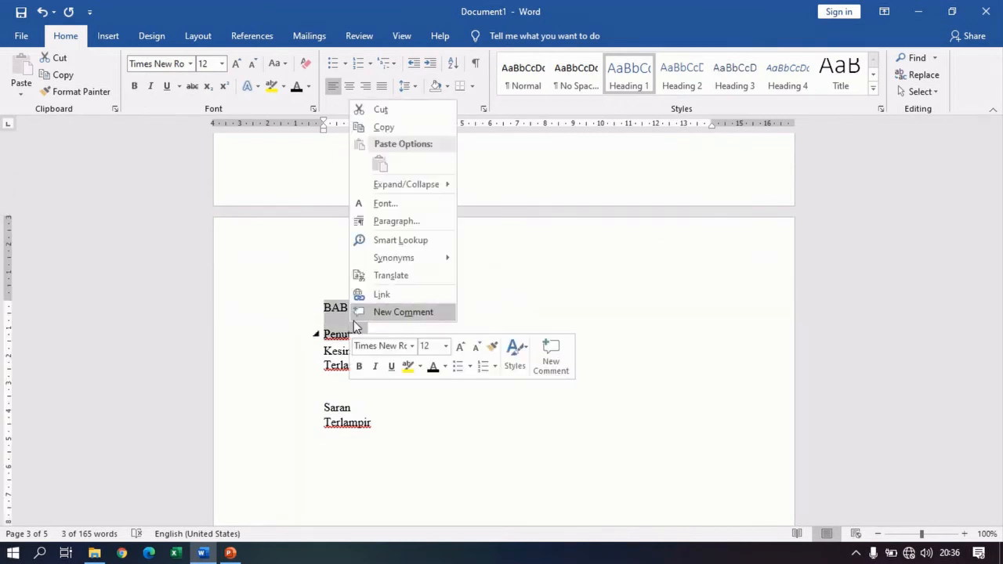
pyautogui.click(389, 223)
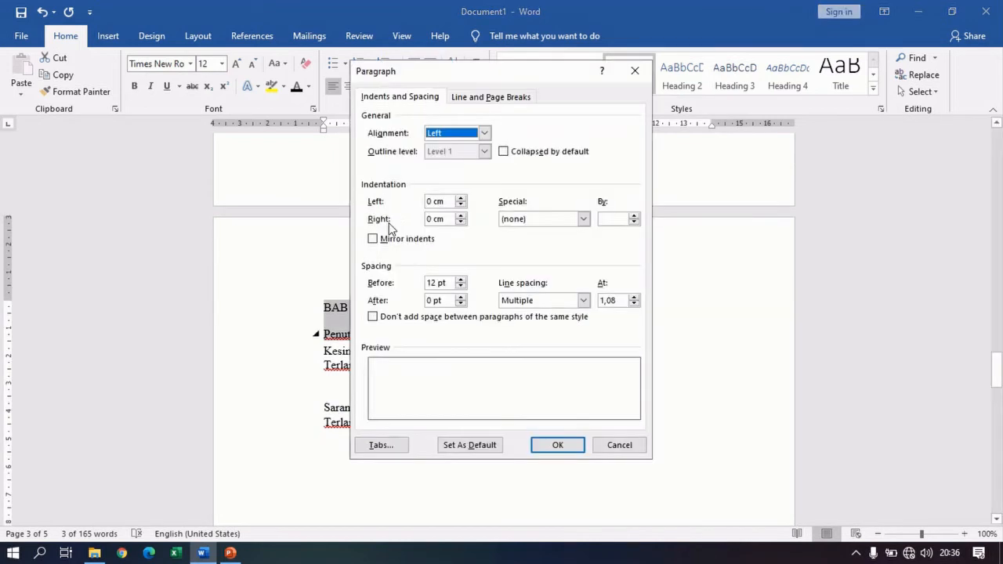
pyautogui.click(460, 287)
pyautogui.click(461, 287)
pyautogui.click(560, 441)
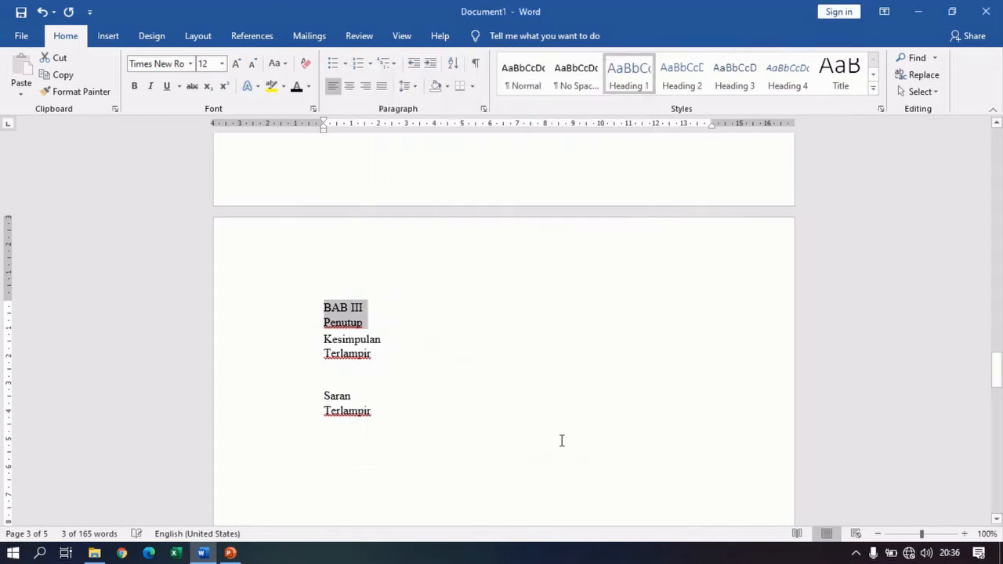
# Step: Retype the heading Penutup under BAB III in capitals as PENUTUP
pyautogui.click(382, 329)
pyautogui.click(288, 324)
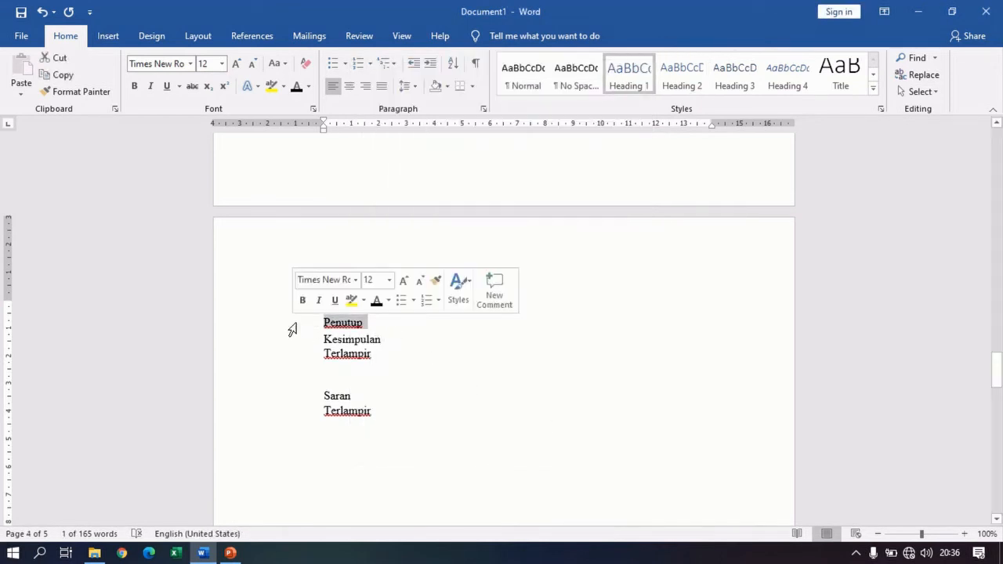
pyautogui.write('PENUTUP')
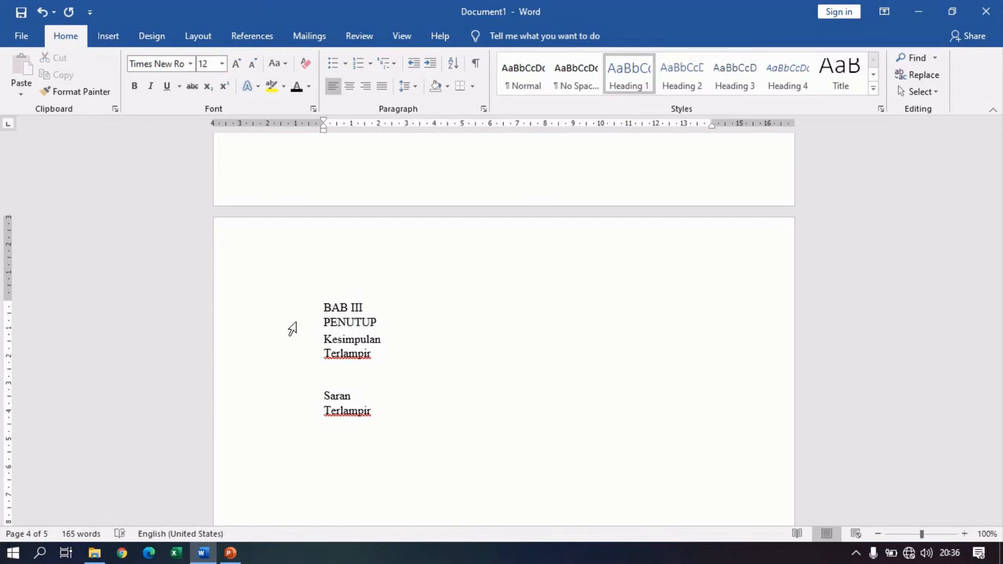
# Step: Select the heading lines of all three chapters together and make them all bold
pyautogui.moveTo(291, 329)
pyautogui.mouseDown()
pyautogui.moveTo(293, 338)
pyautogui.moveTo(287, 329)
pyautogui.mouseUp()
pyautogui.scroll(-3, 336, 396)
pyautogui.scroll(-8, 336, 395)
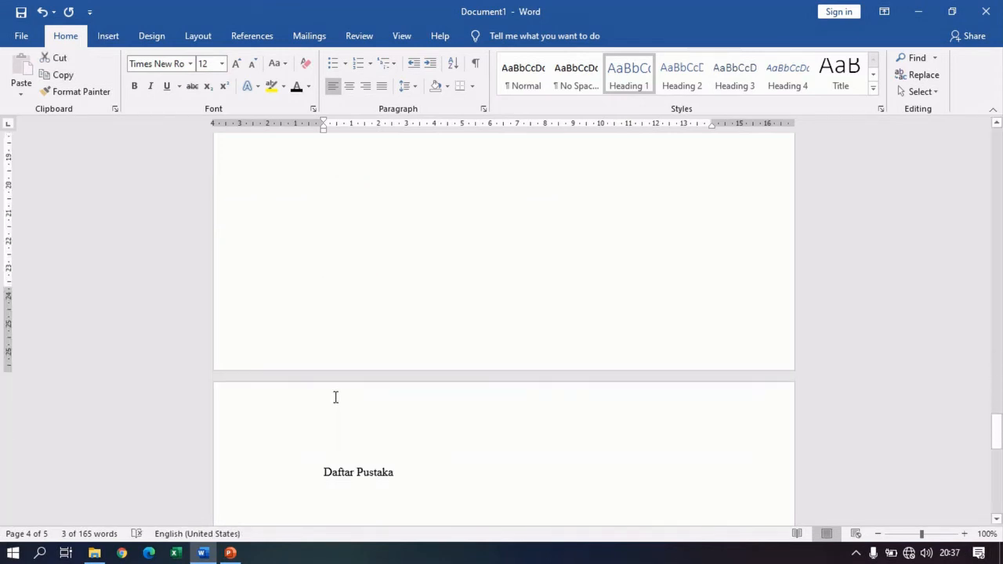
pyautogui.scroll(10, 309, 448)
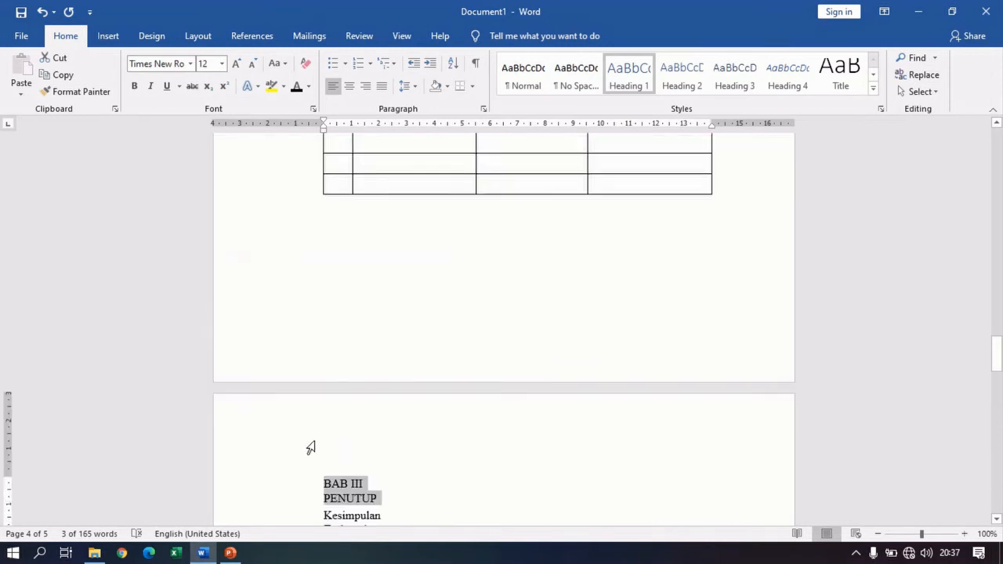
pyautogui.scroll(5, 309, 447)
pyautogui.moveTo(274, 196); pyautogui.dragTo(275, 187)
pyautogui.scroll(10, 274, 188)
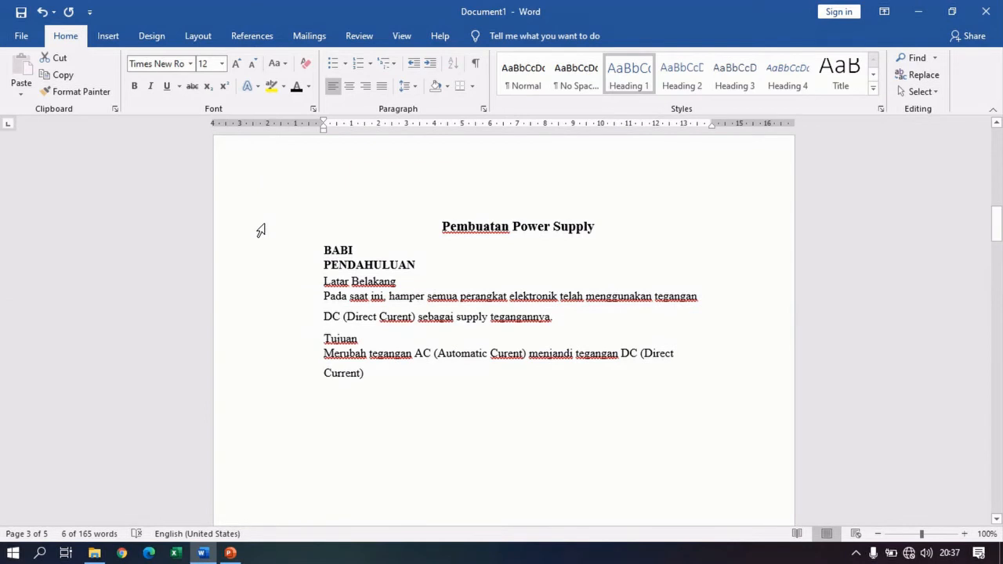
pyautogui.moveTo(262, 257); pyautogui.dragTo(261, 273)
pyautogui.click(134, 85)
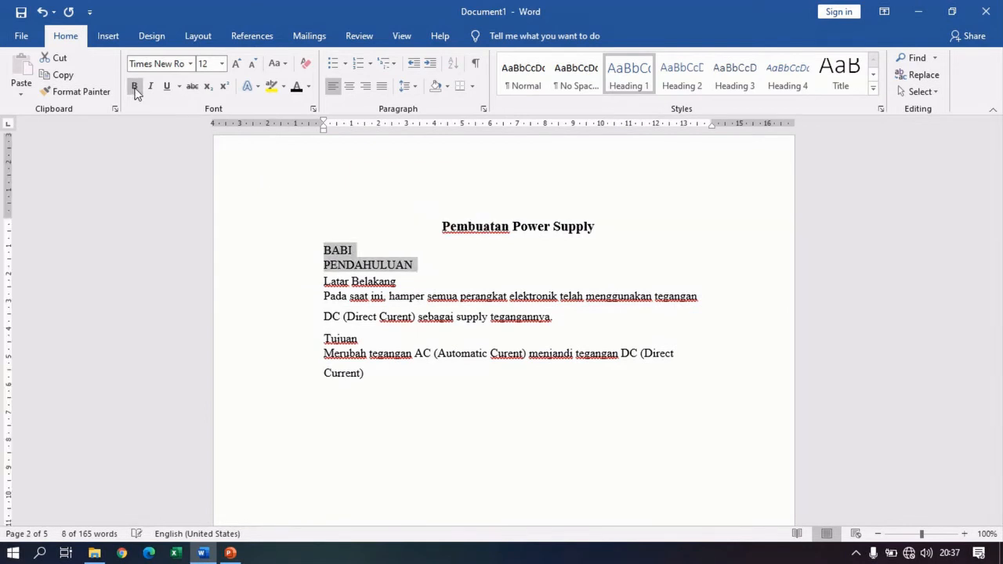
pyautogui.click(134, 86)
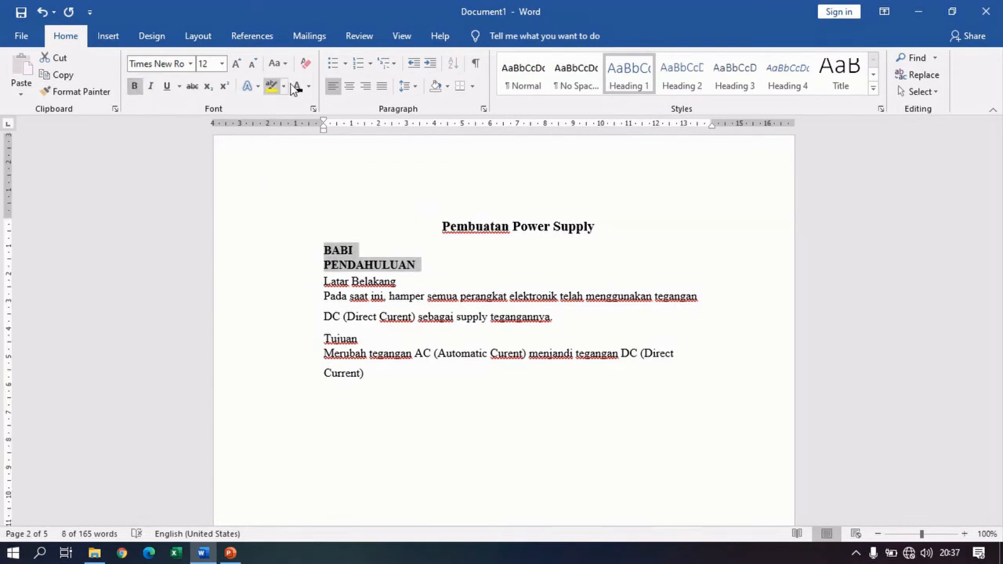
# Step: Centre the selected heading lines of all three chapters
pyautogui.click(371, 63)
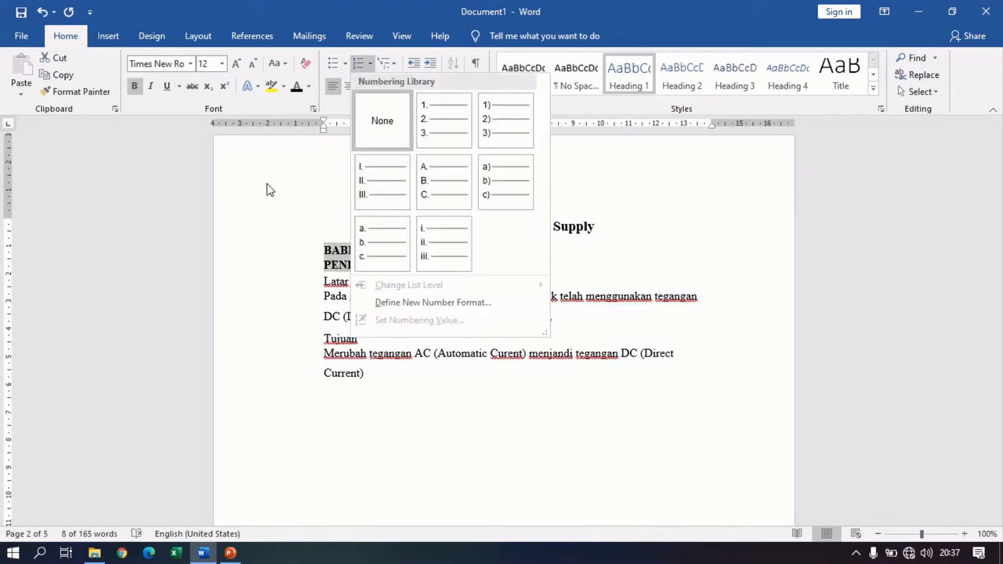
pyautogui.click(280, 258)
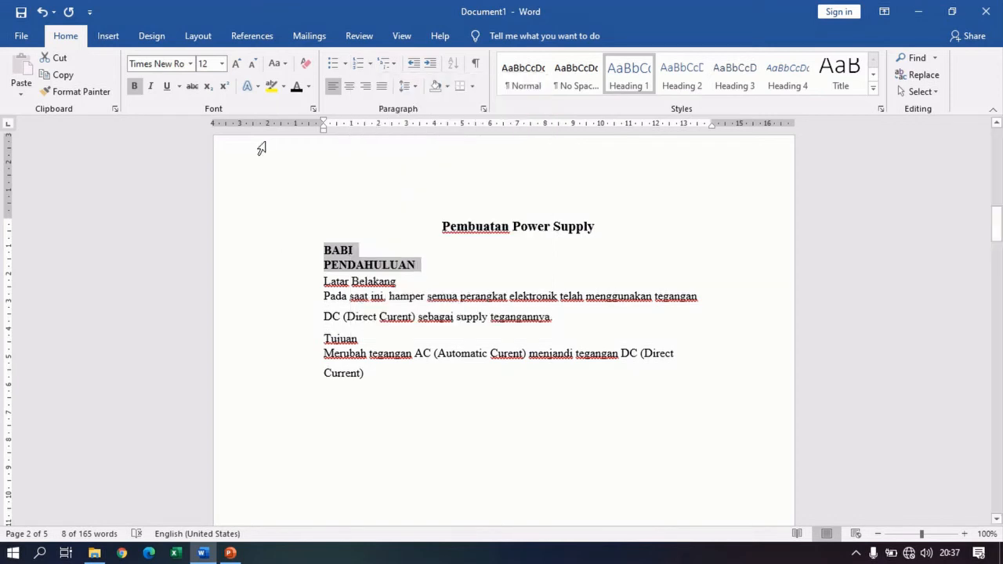
pyautogui.click(349, 90)
pyautogui.click(314, 284)
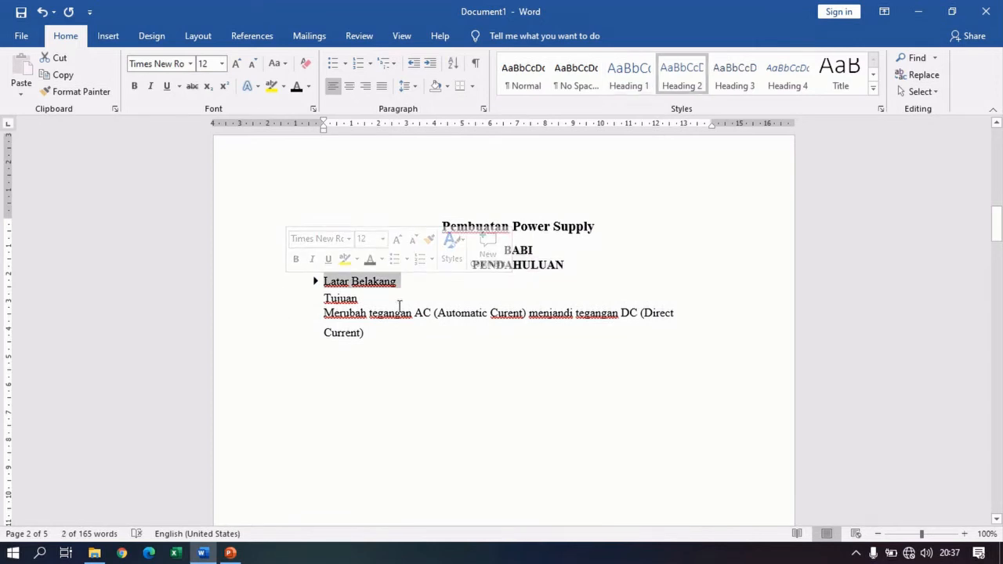
pyautogui.scroll(1, 449, 318)
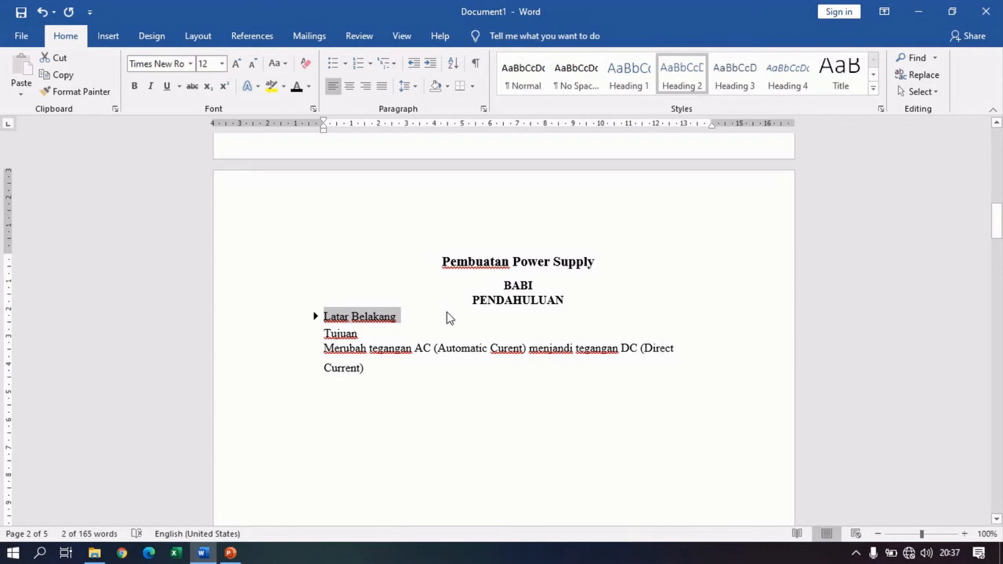
pyautogui.click(420, 316)
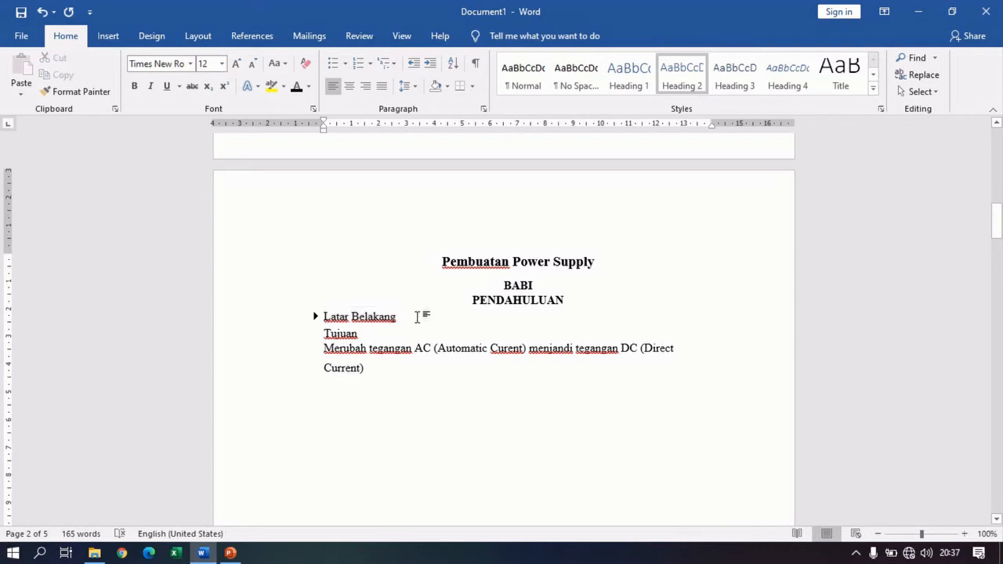
pyautogui.press('Return')
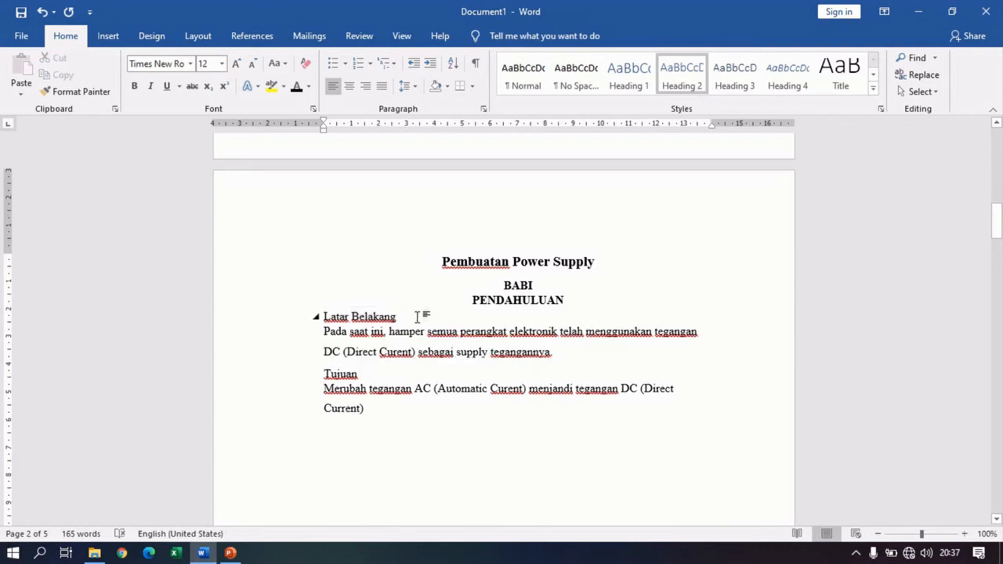
# Step: Insert a blank line between the heading PENDAHULUAN and the subheading Latar Belakang
pyautogui.click(247, 322)
pyautogui.keyDown('ctrl'); pyautogui.click(268, 378); pyautogui.keyUp('ctrl')
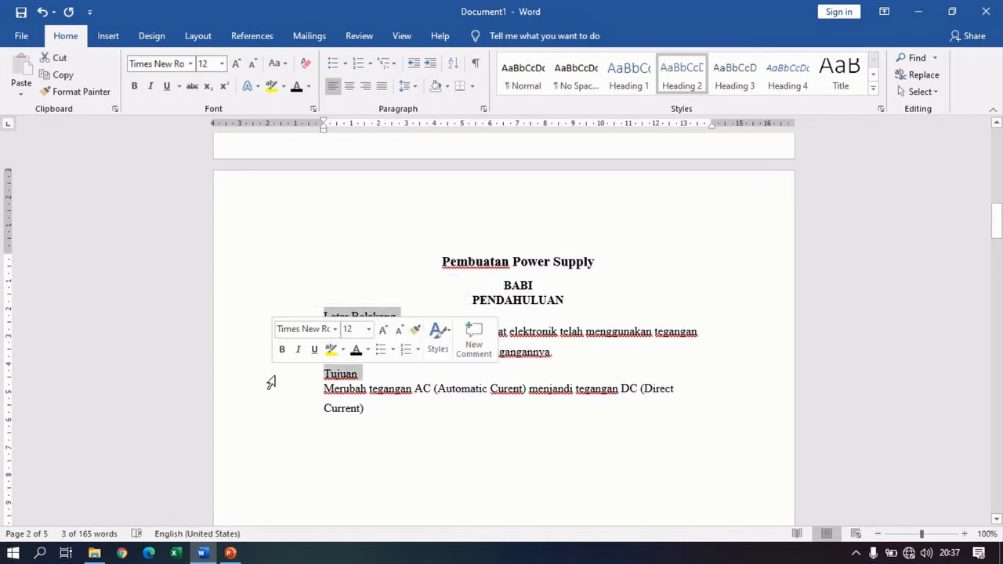
pyautogui.click(599, 300)
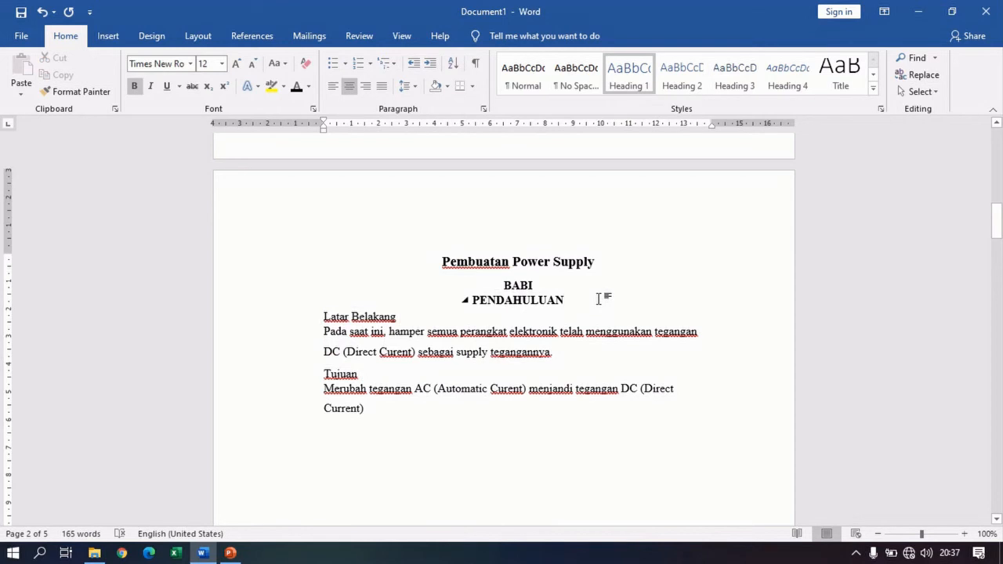
pyautogui.press('Return')
# Step: Apply the 1., 1.1., 1.1.1. multilevel list to the subheadings Latar Belakang and Tujuan and change them to the second list level
pyautogui.click(274, 342)
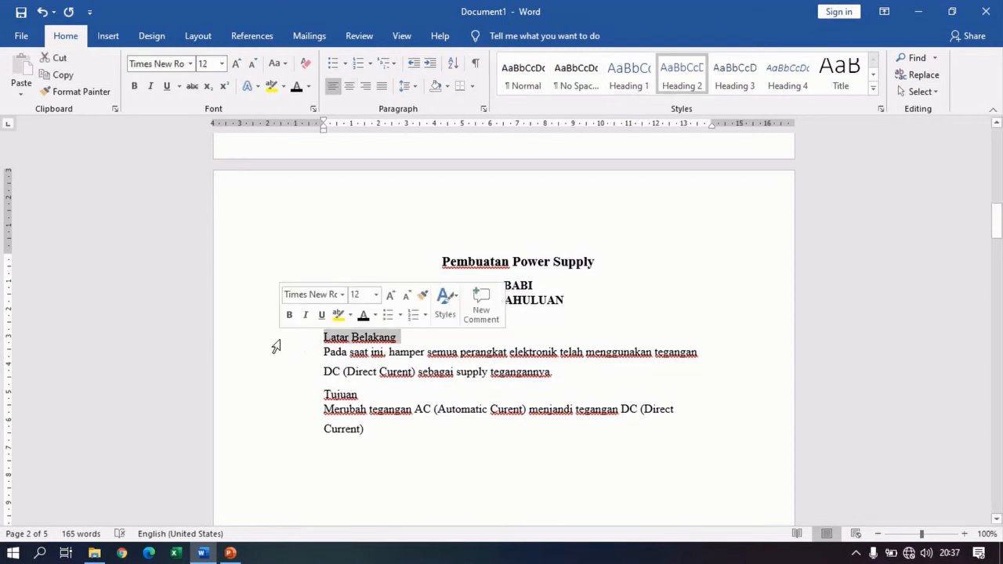
pyautogui.keyDown('ctrl'); pyautogui.click(285, 403); pyautogui.keyUp('ctrl')
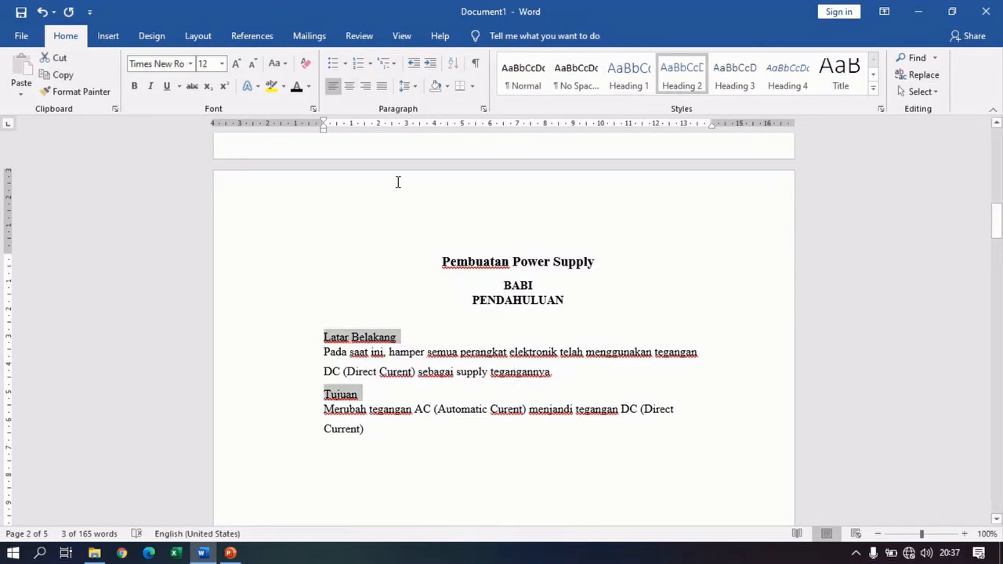
pyautogui.click(398, 68)
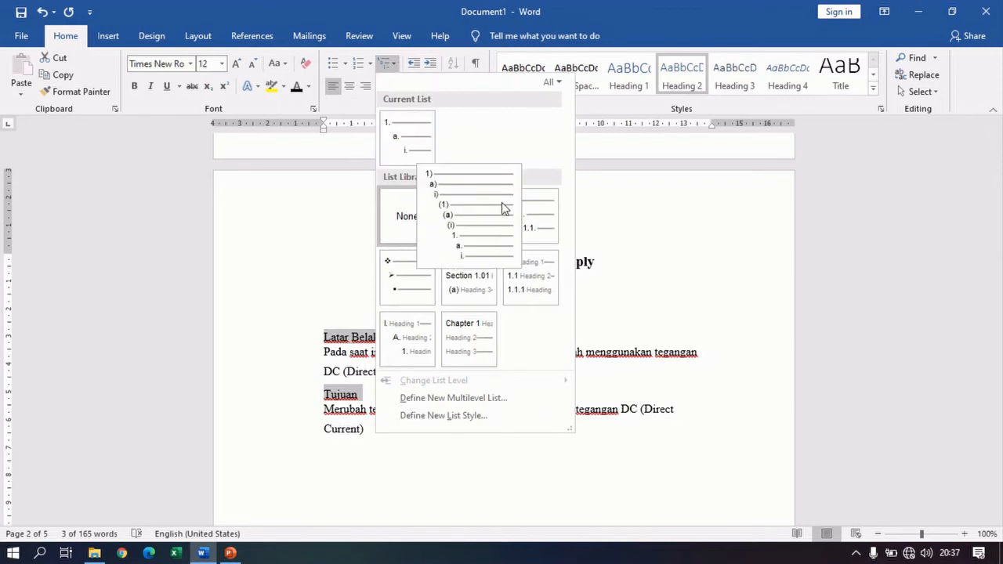
pyautogui.click(519, 206)
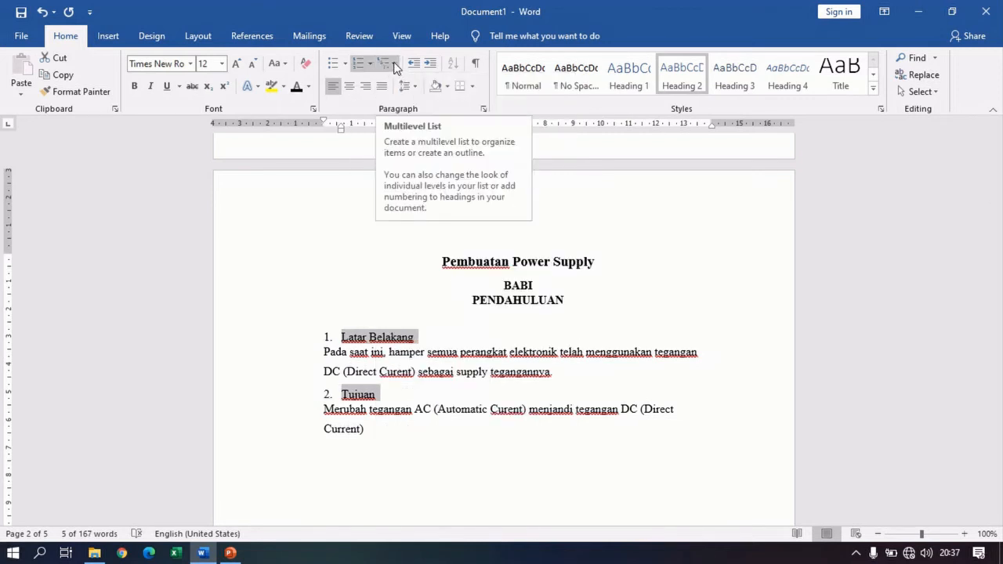
pyautogui.click(395, 67)
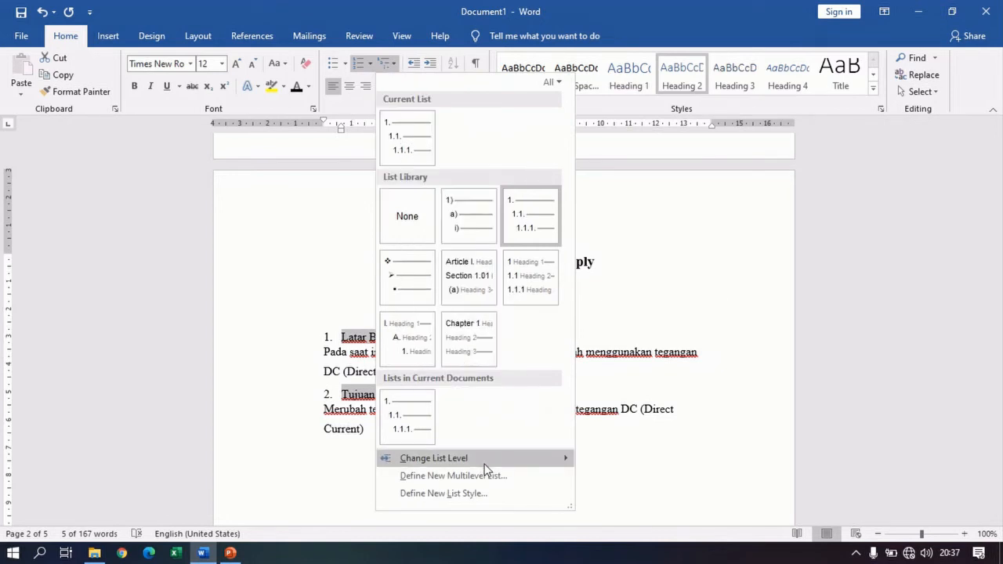
pyautogui.moveTo(484, 466)
pyautogui.click(627, 343)
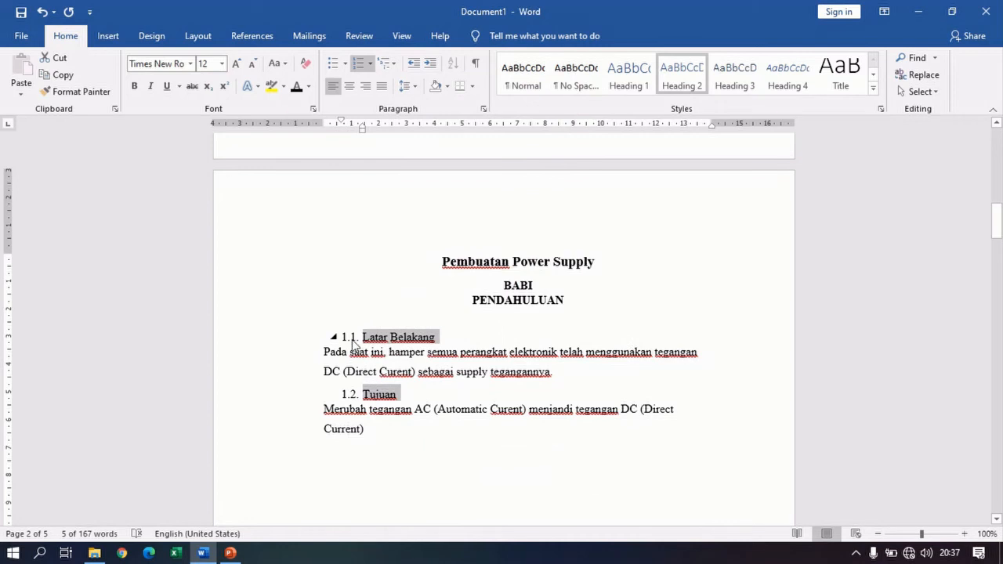
# Step: Align the numbers 1.1. and 1.2. with the left margin and set their subheadings' hanging indent to about 0.75 cm
pyautogui.click(351, 338)
pyautogui.moveTo(341, 122); pyautogui.dragTo(323, 123)
pyautogui.click(349, 393)
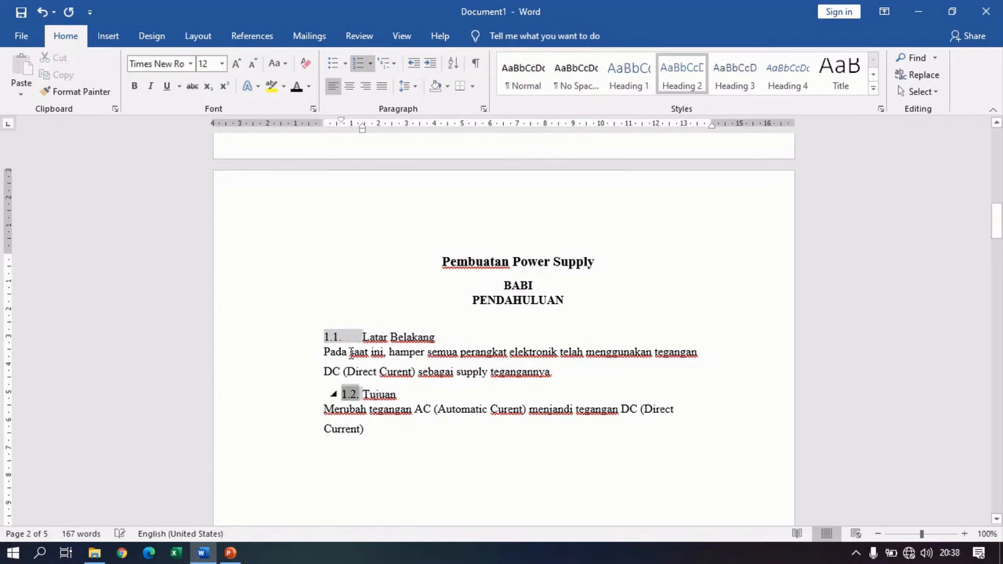
pyautogui.moveTo(341, 123)
pyautogui.mouseDown()
pyautogui.moveTo(323, 121)
pyautogui.moveTo(354, 127)
pyautogui.moveTo(345, 129)
pyautogui.mouseUp()
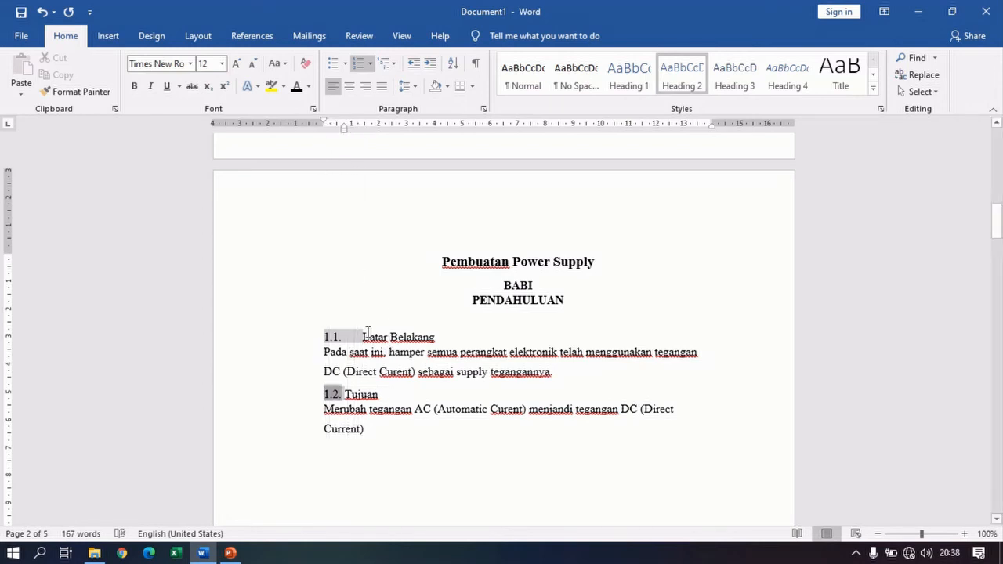
pyautogui.click(364, 334)
pyautogui.moveTo(365, 129); pyautogui.dragTo(344, 129)
pyautogui.click(325, 350)
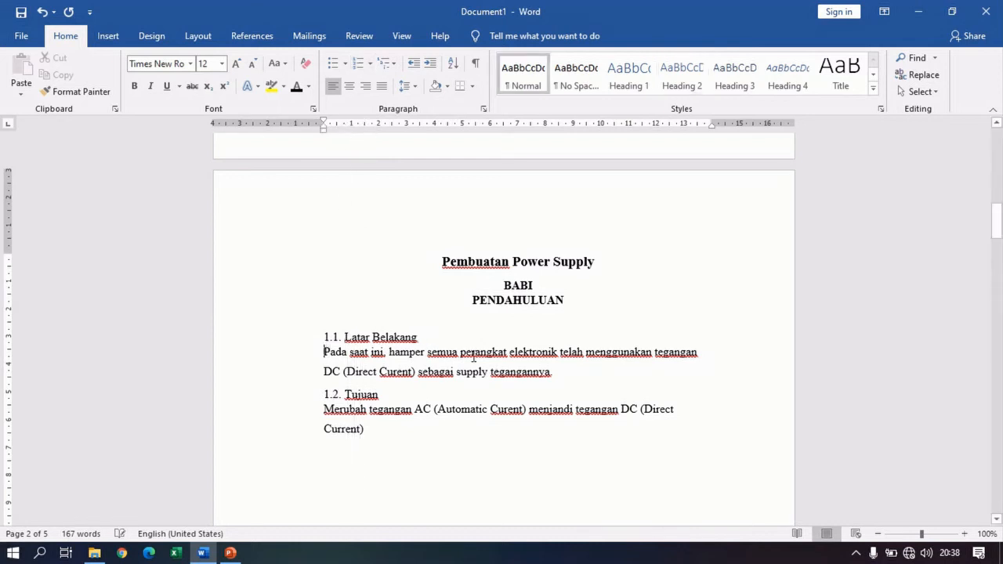
# Step: Indent the first lines of the paragraphs under Latar Belakang and Tujuan by about 0.75 cm
pyautogui.press('Tab')
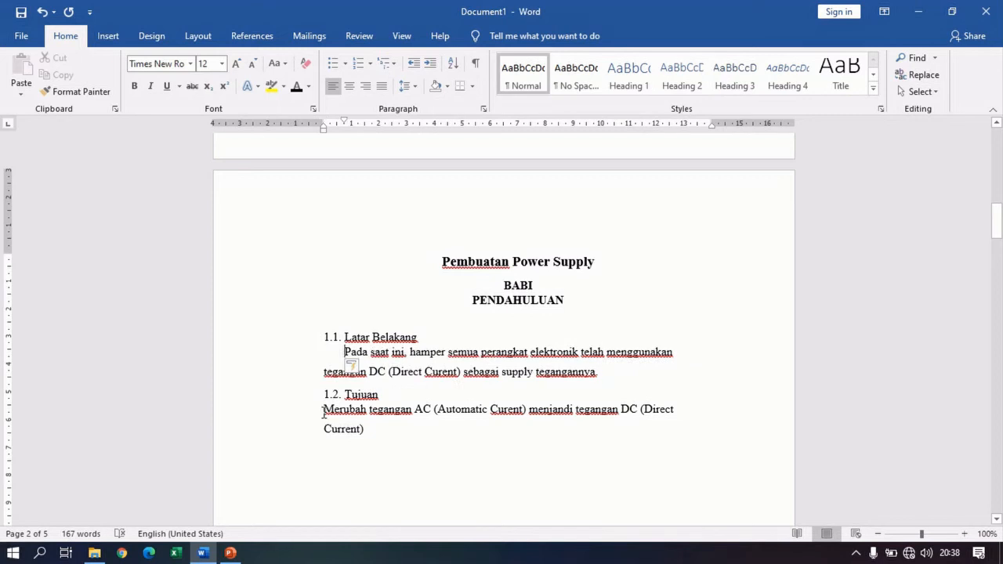
pyautogui.click(323, 411)
pyautogui.press('Tab')
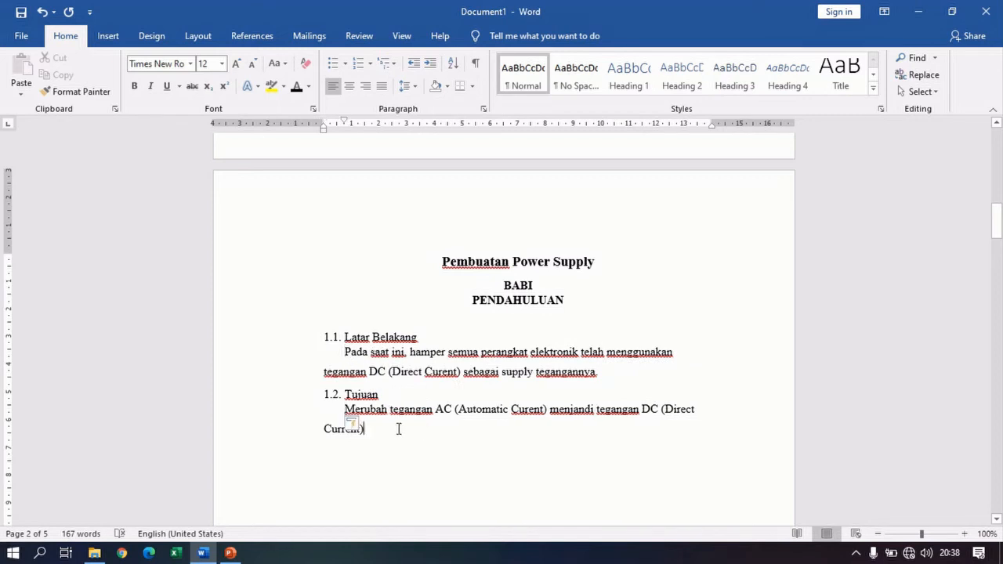
# Step: Apply the 1., 1.1., 1.1.1. multilevel list to the BAB II subheadings Dasar Teori, Peralatan dan Bahan, Gambar Rangakaian, Prosedur Percobaan and Tabel Percobaan
pyautogui.scroll(-15, 394, 421)
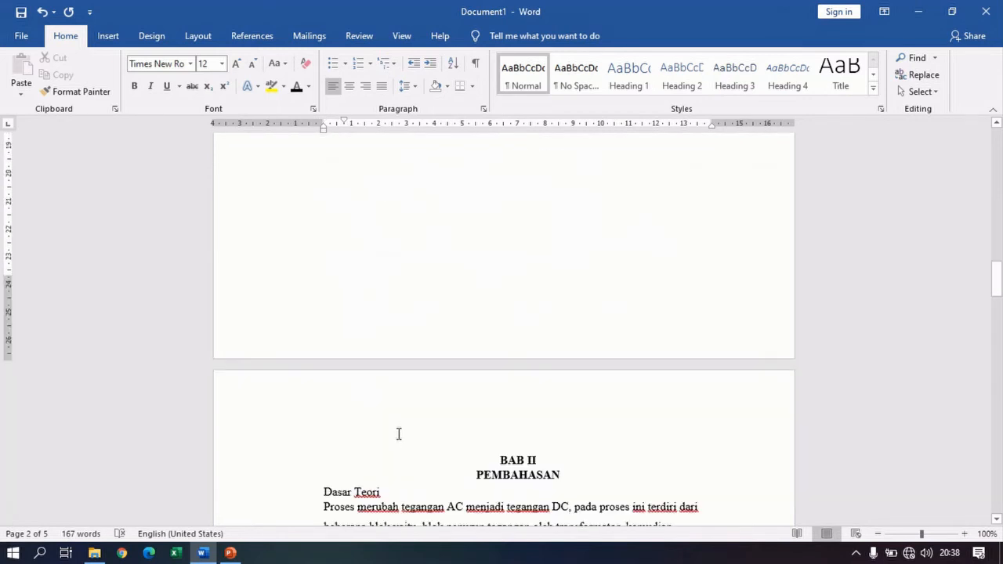
pyautogui.click(280, 321)
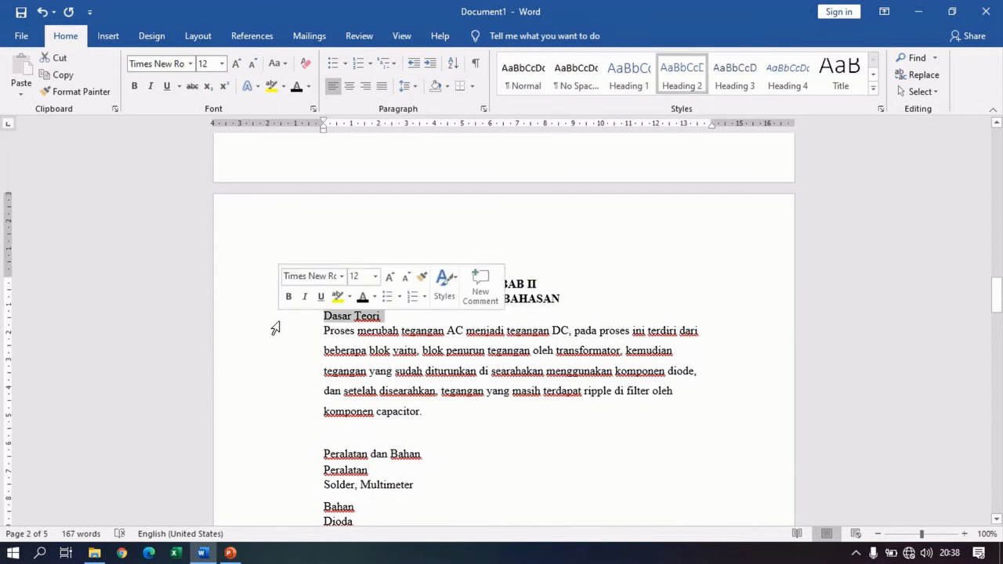
pyautogui.keyDown('ctrl'); pyautogui.click(283, 462); pyautogui.keyUp('ctrl')
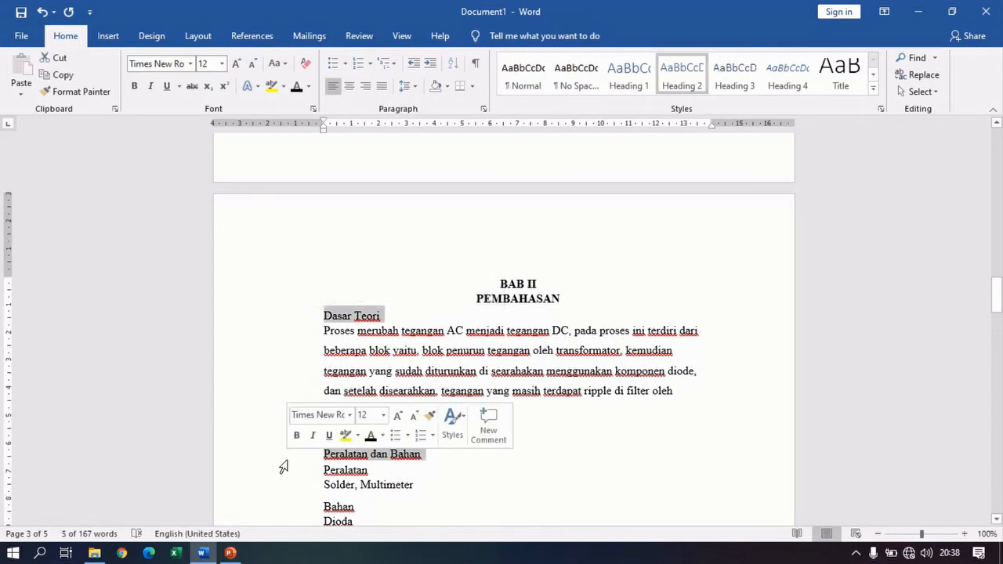
pyautogui.scroll(-4, 283, 467)
pyautogui.keyDown('ctrl'); pyautogui.click(283, 464); pyautogui.keyUp('ctrl')
pyautogui.scroll(-3, 284, 467)
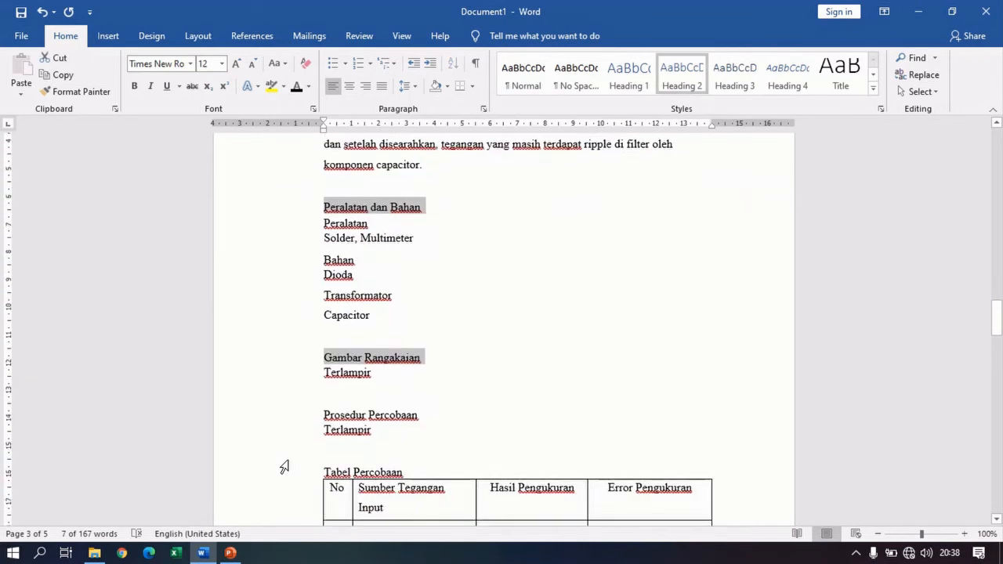
pyautogui.keyDown('ctrl'); pyautogui.click(293, 416); pyautogui.keyUp('ctrl')
pyautogui.keyDown('ctrl'); pyautogui.click(292, 476); pyautogui.keyUp('ctrl')
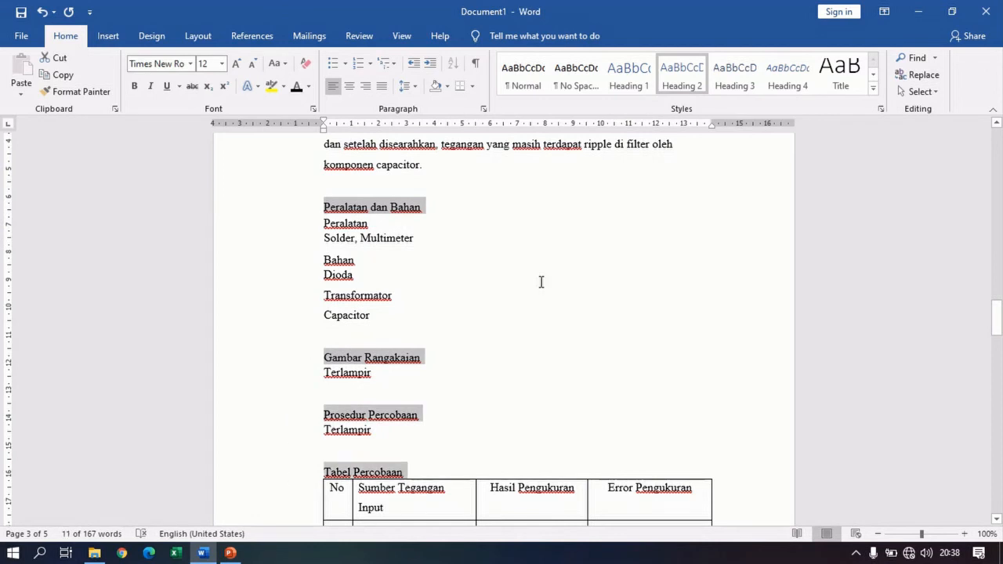
pyautogui.scroll(3, 618, 264)
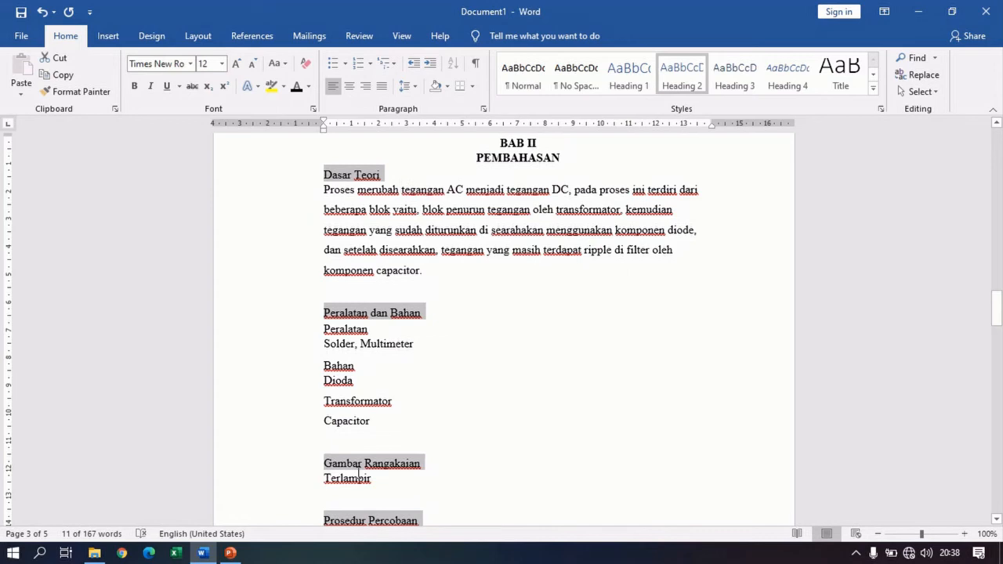
pyautogui.scroll(-2, 360, 455)
pyautogui.scroll(5, 366, 453)
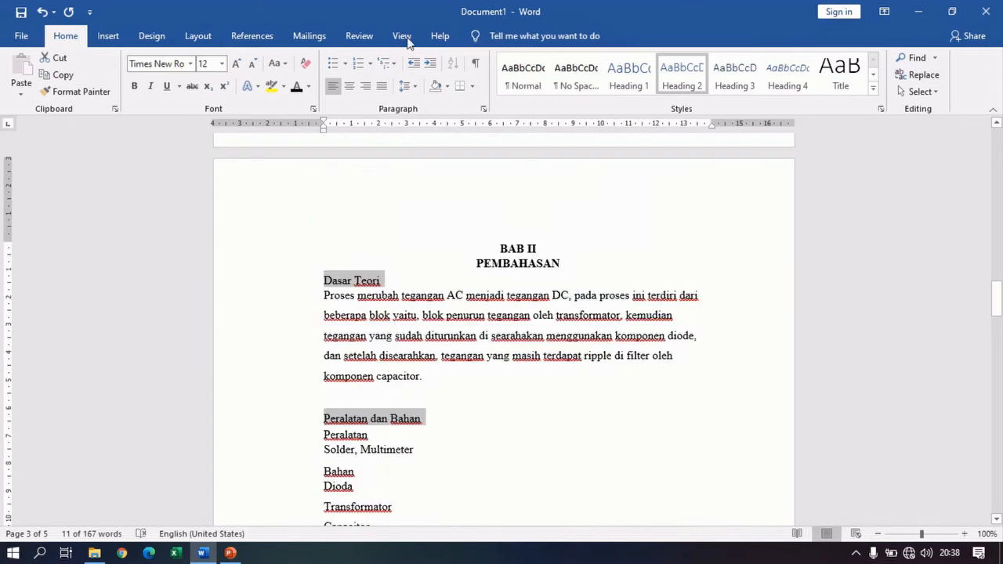
pyautogui.click(396, 68)
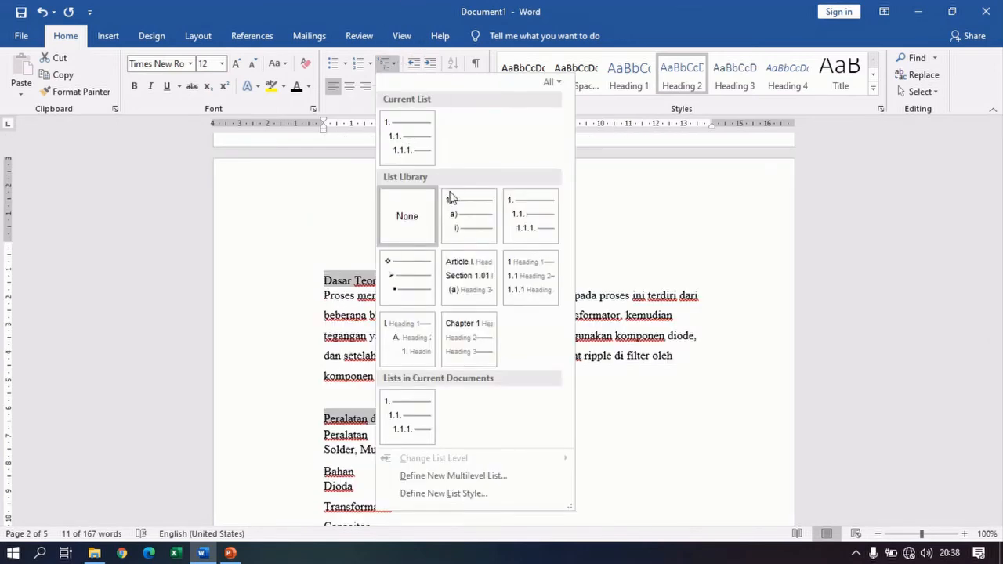
pyautogui.click(534, 223)
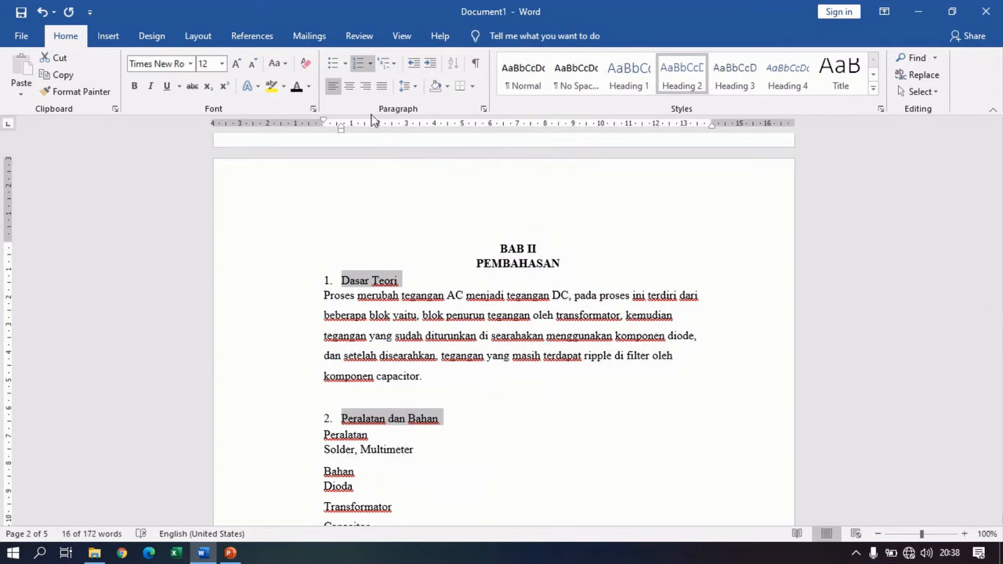
# Step: Change the selected BAB II subheadings to the second list level
pyautogui.click(395, 67)
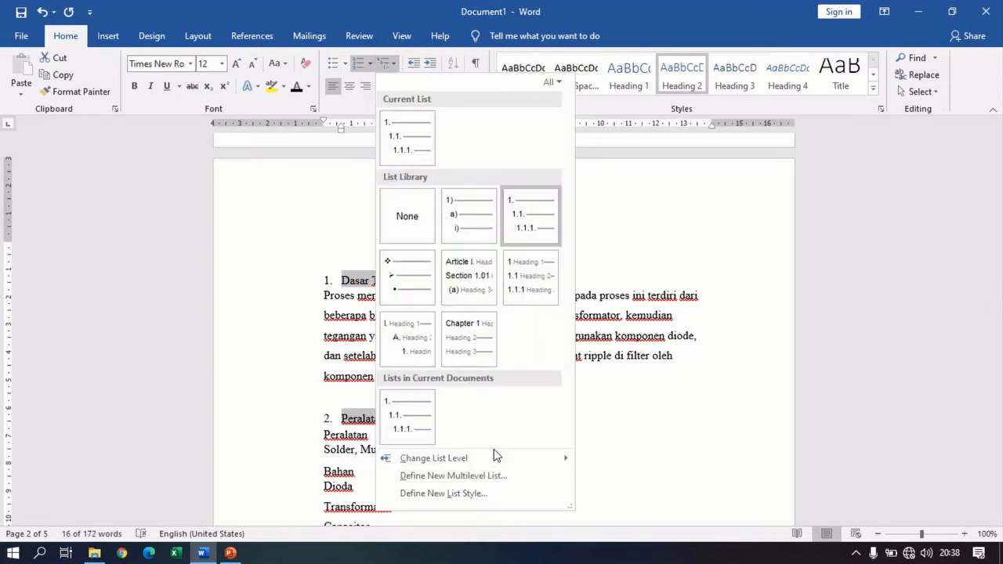
pyautogui.moveTo(515, 457)
pyautogui.click(630, 340)
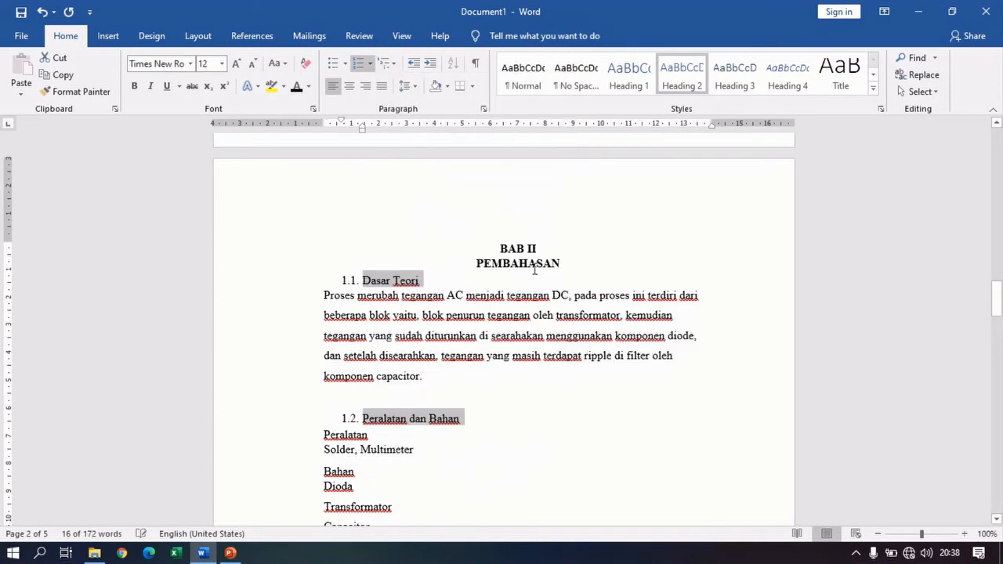
# Step: Define the new list style Style1 for the BAB II subheadings with its first level starting at 2
pyautogui.click(394, 66)
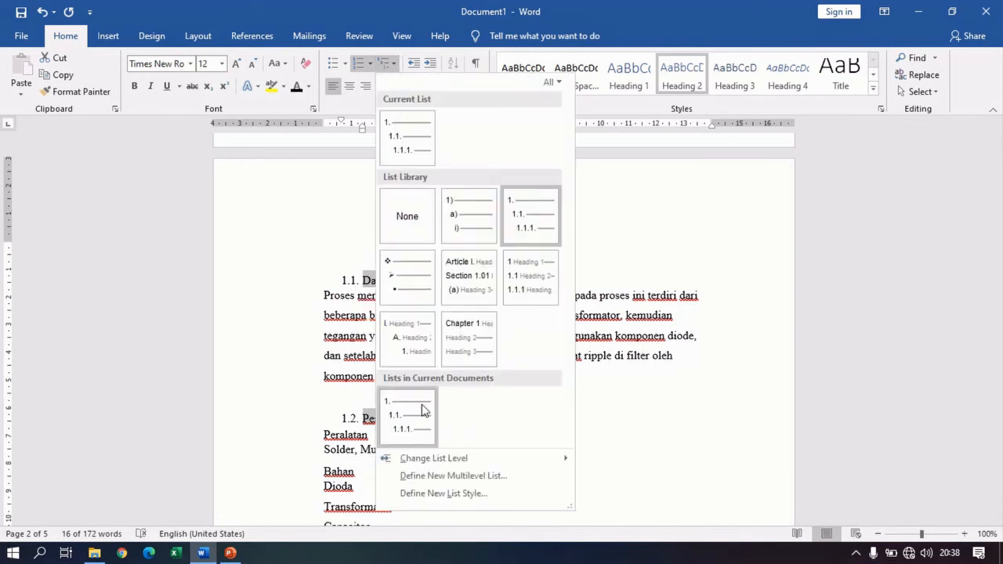
pyautogui.click(446, 493)
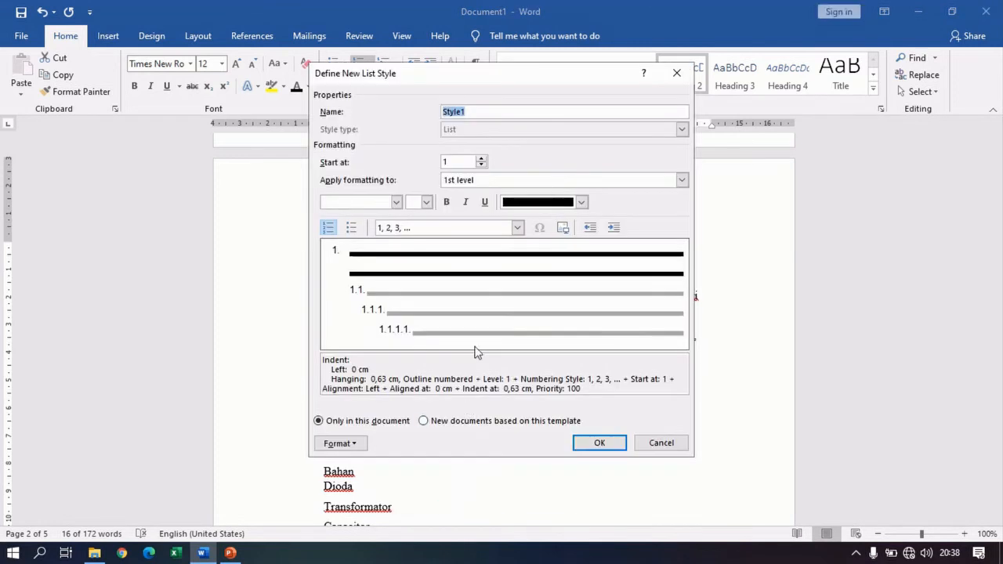
pyautogui.click(481, 158)
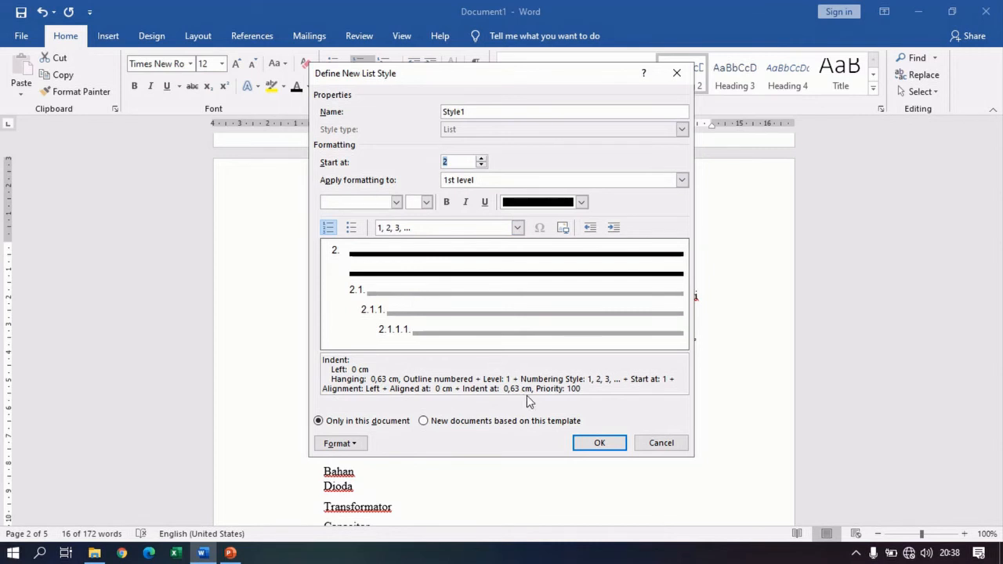
pyautogui.click(599, 444)
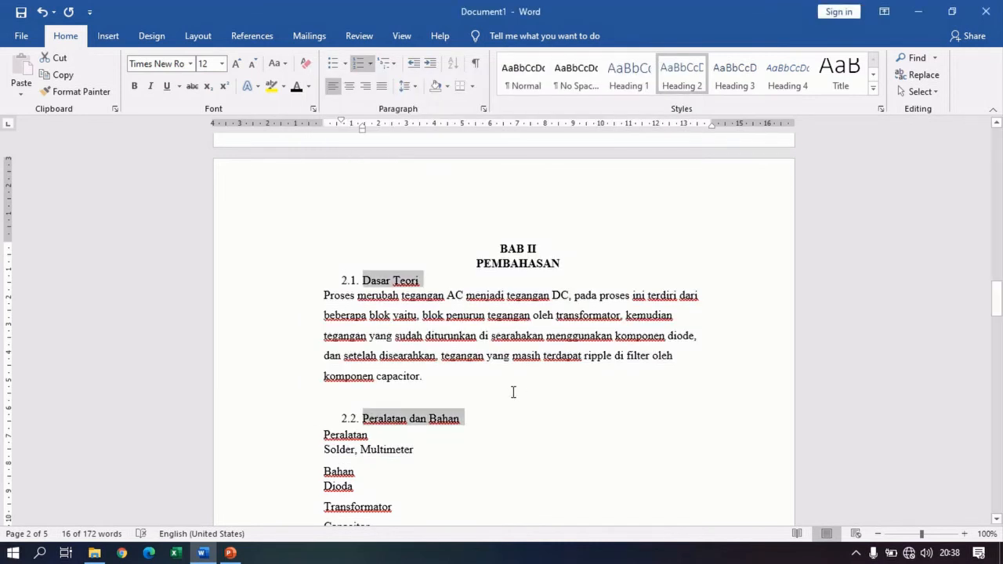
# Step: Align the numbers 2.1. and 2.2. with the left margin and set their subheadings' hanging indent to about 0.75 cm
pyautogui.click(352, 283)
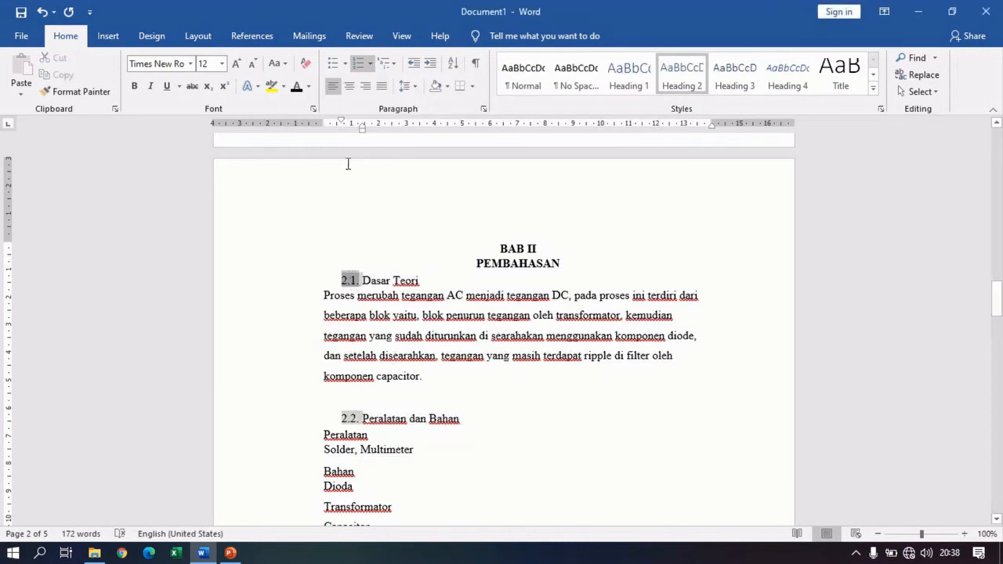
pyautogui.moveTo(343, 123)
pyautogui.mouseDown()
pyautogui.moveTo(325, 126)
pyautogui.moveTo(363, 134)
pyautogui.moveTo(345, 132)
pyautogui.mouseUp()
pyautogui.click(347, 417)
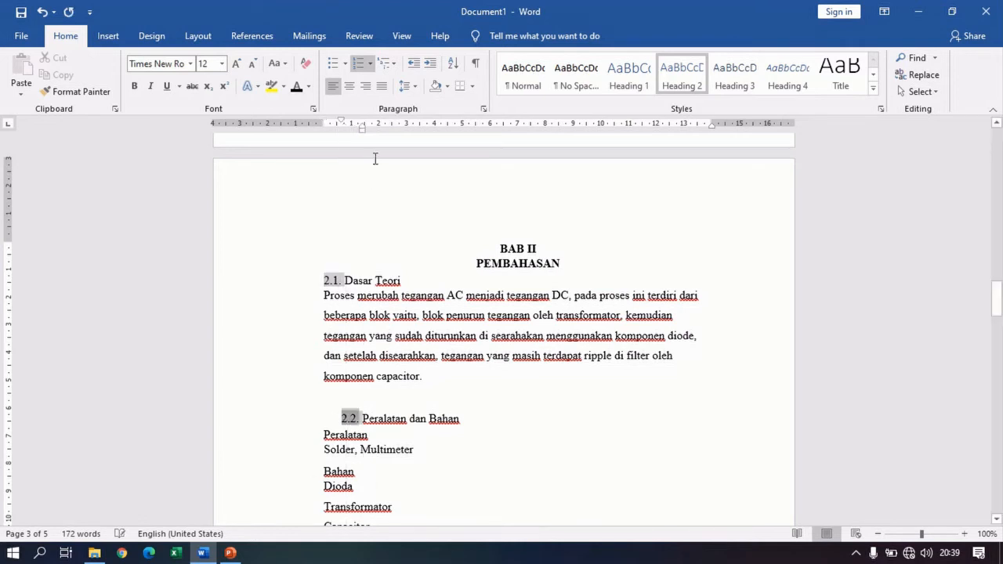
pyautogui.moveTo(342, 123)
pyautogui.mouseDown()
pyautogui.moveTo(324, 124)
pyautogui.moveTo(362, 126)
pyautogui.moveTo(327, 121)
pyautogui.mouseUp()
# Step: Align the numbers 2.3., 2.4. and 2.5. with the left margin, giving their subheadings a hanging indent of about 0.75 cm
pyautogui.scroll(-2, 384, 352)
pyautogui.scroll(-3, 385, 351)
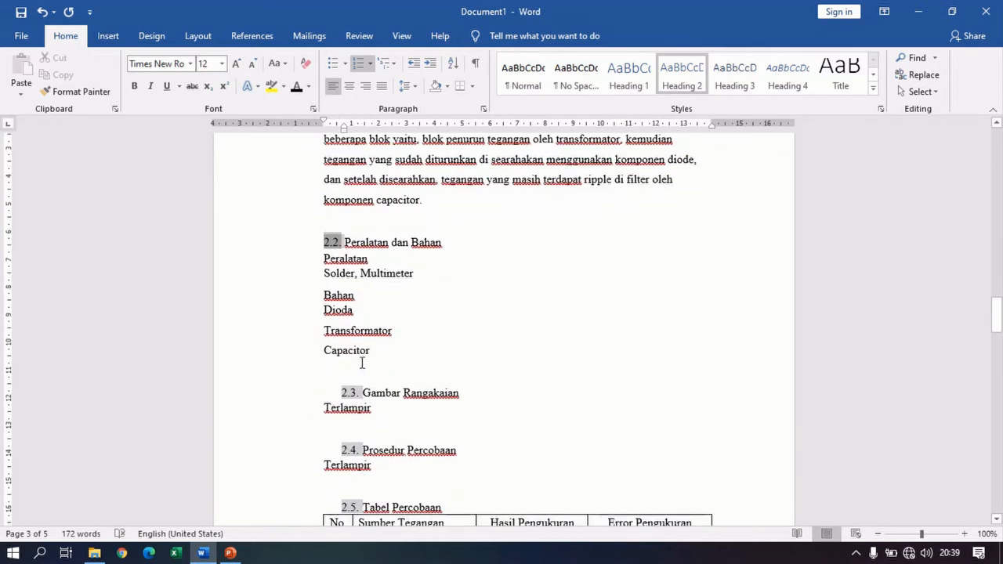
pyautogui.click(351, 394)
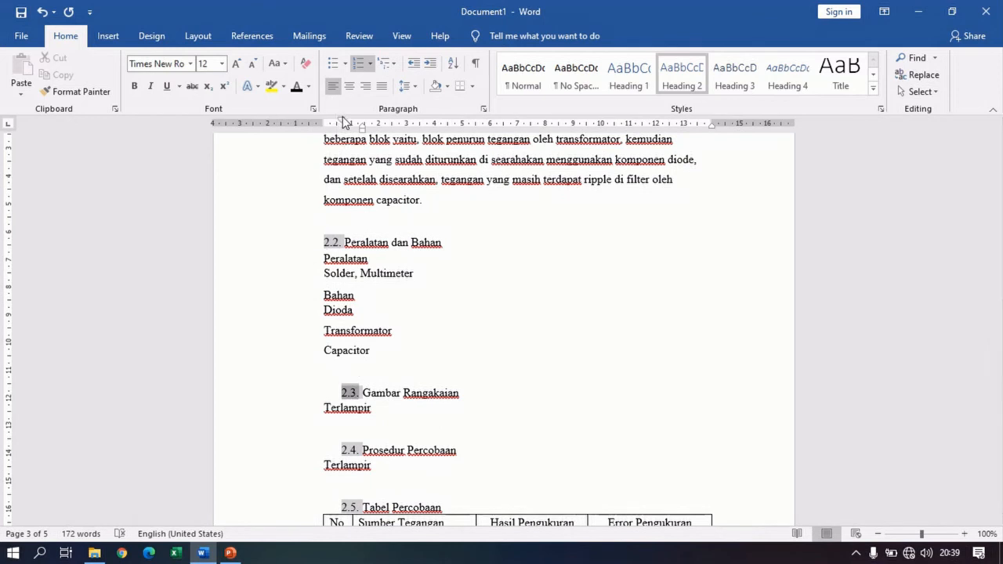
pyautogui.moveTo(342, 120)
pyautogui.mouseDown()
pyautogui.moveTo(324, 122)
pyautogui.moveTo(356, 130)
pyautogui.moveTo(342, 129)
pyautogui.mouseUp()
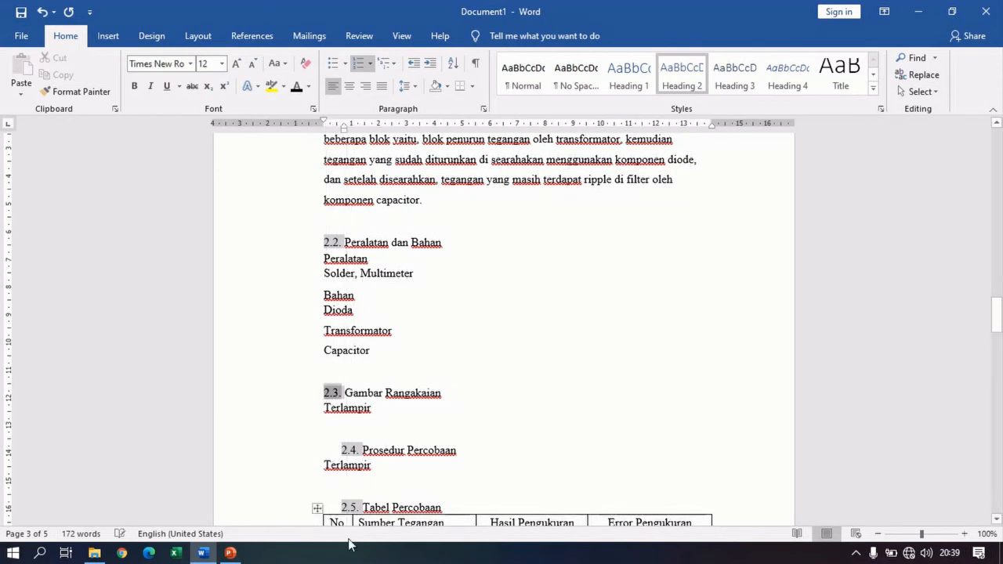
pyautogui.click(348, 449)
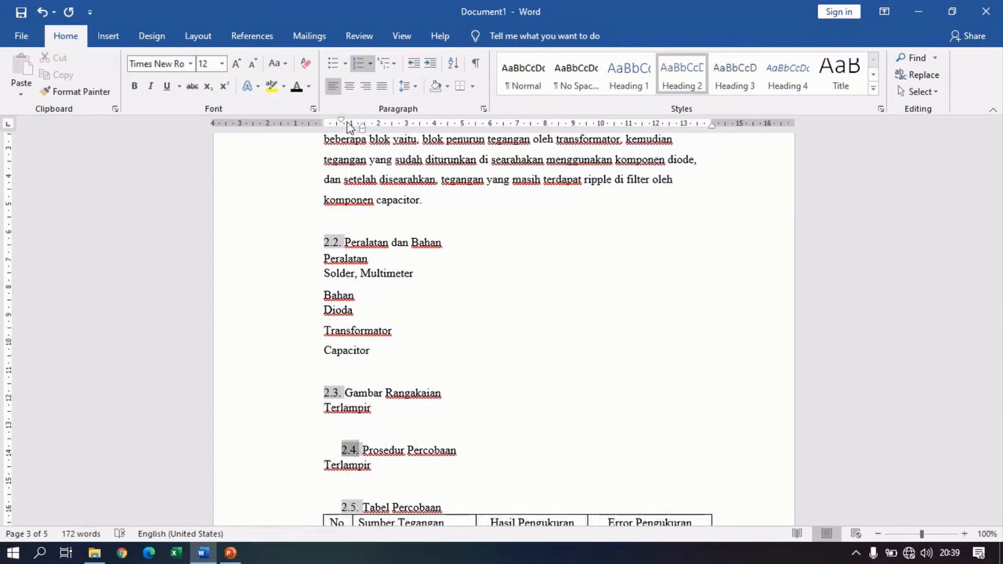
pyautogui.moveTo(345, 124)
pyautogui.mouseDown()
pyautogui.moveTo(327, 126)
pyautogui.moveTo(345, 129)
pyautogui.mouseUp()
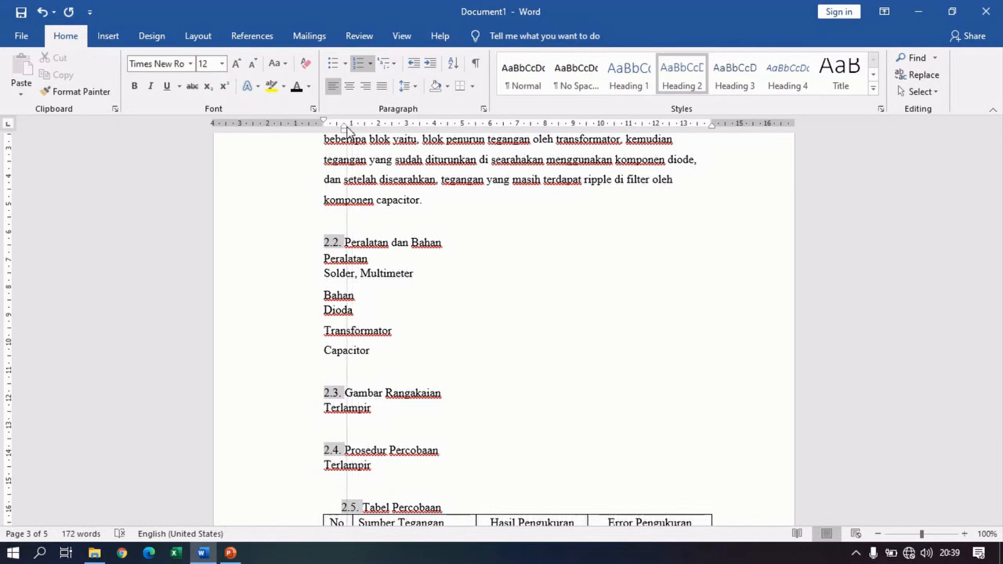
pyautogui.scroll(-3, 357, 345)
pyautogui.click(350, 365)
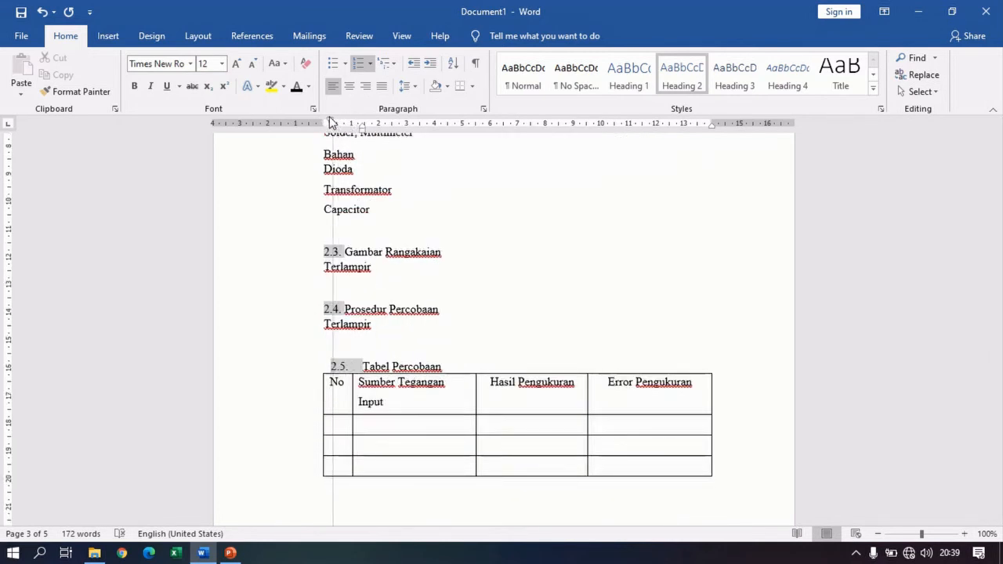
pyautogui.moveTo(327, 116); pyautogui.dragTo(325, 117)
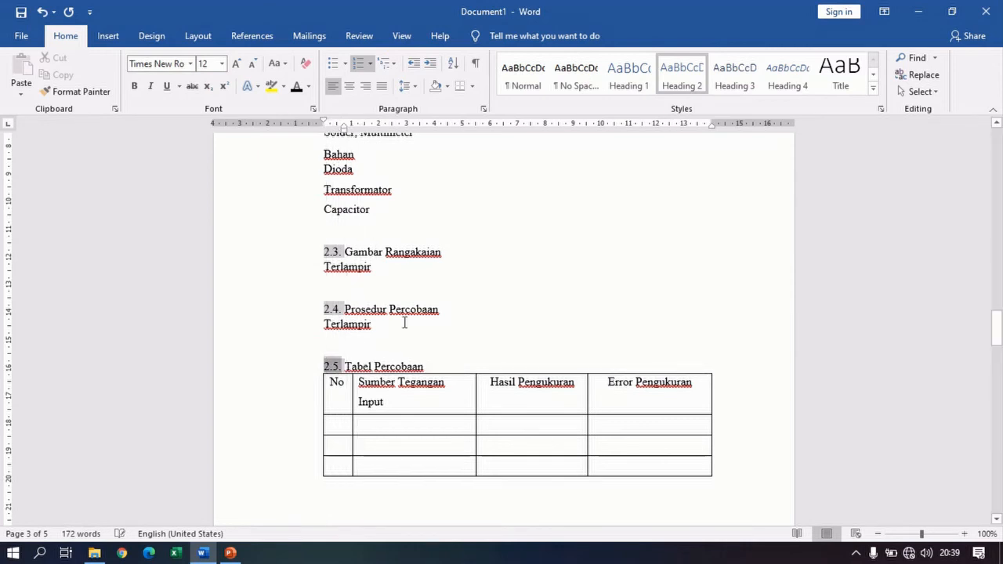
# Step: Indent the first line of the paragraph under Dasar Teori by about 0.75 cm
pyautogui.scroll(3, 409, 333)
pyautogui.click(290, 297)
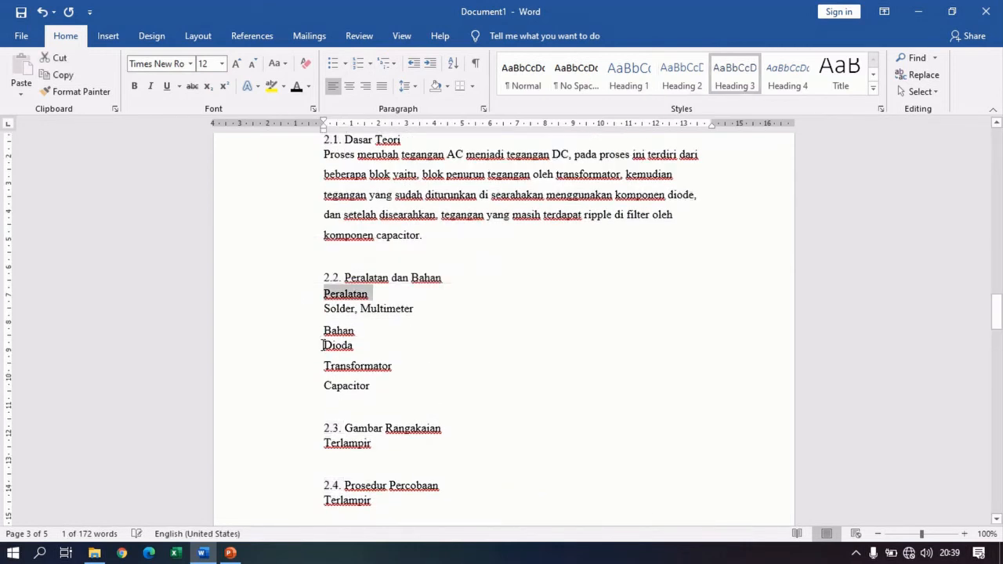
pyautogui.scroll(1, 306, 247)
pyautogui.click(325, 225)
pyautogui.press('Tab')
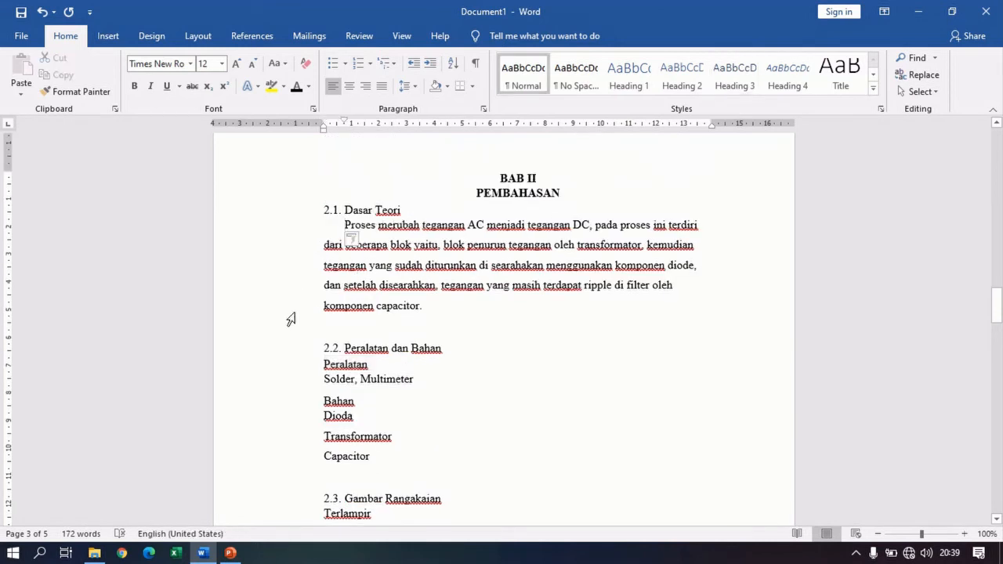
pyautogui.scroll(-1, 295, 335)
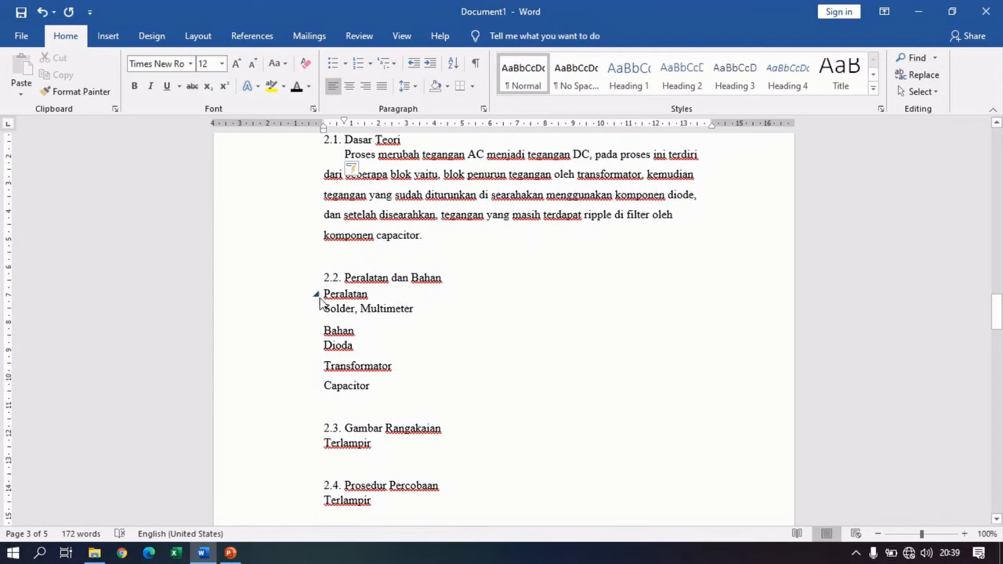
pyautogui.click(289, 299)
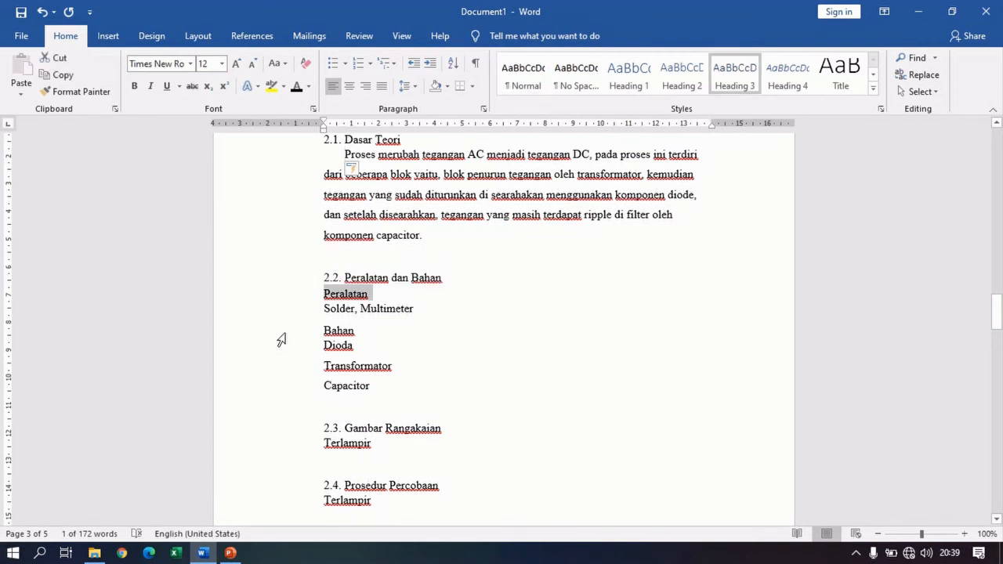
pyautogui.click(278, 355)
pyautogui.click(582, 373)
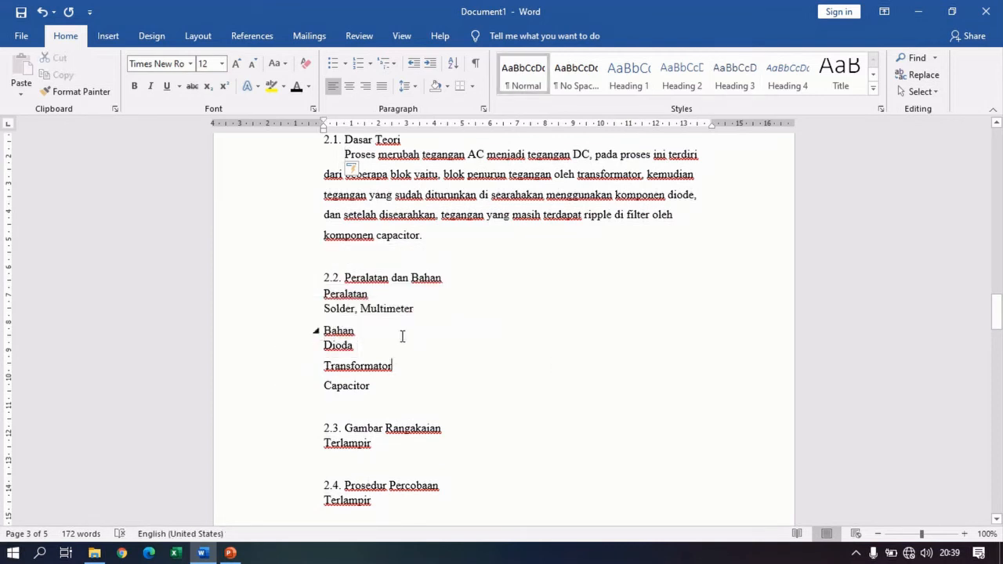
# Step: Set the line spacing of the Dioda, Transformator and Capacitor lines under Bahan to 1,5 lines
pyautogui.moveTo(326, 342); pyautogui.dragTo(376, 384)
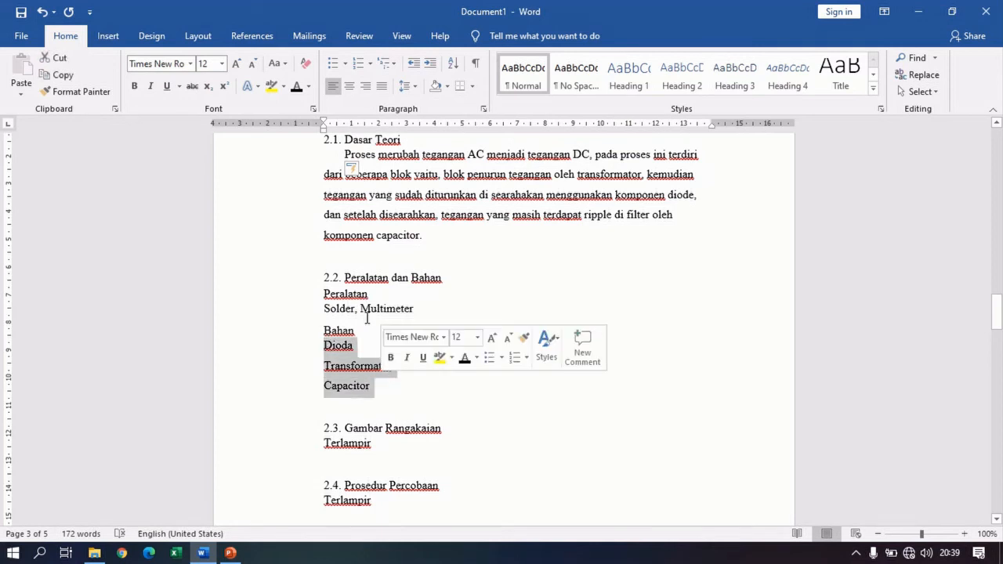
pyautogui.rightClick(355, 361)
pyautogui.click(387, 258)
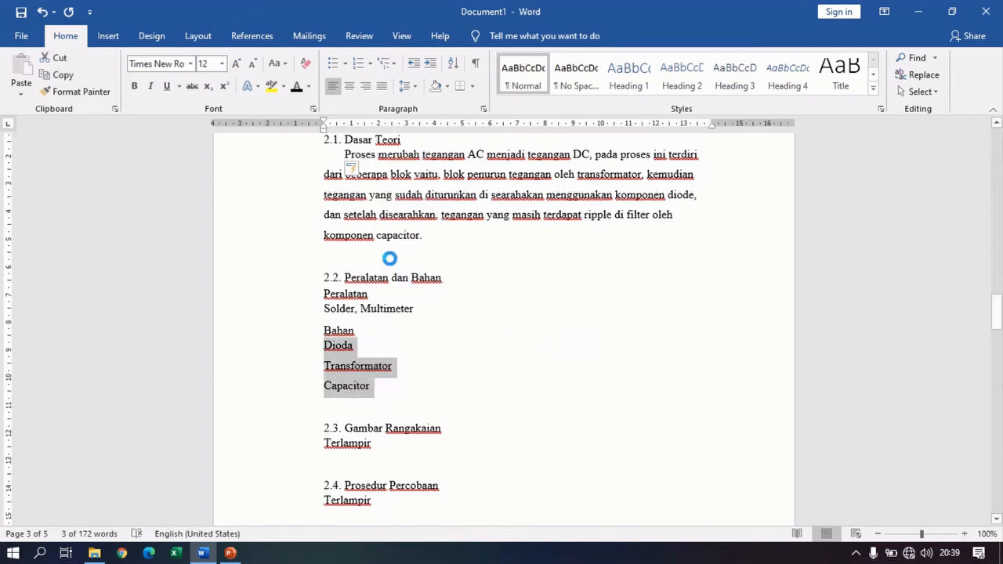
pyautogui.click(584, 300)
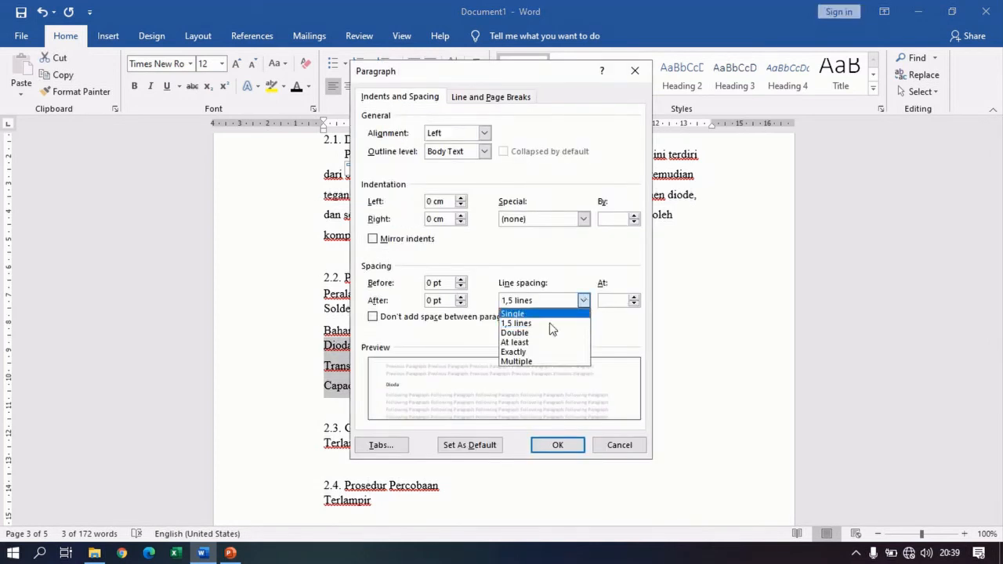
pyautogui.click(539, 329)
pyautogui.click(552, 444)
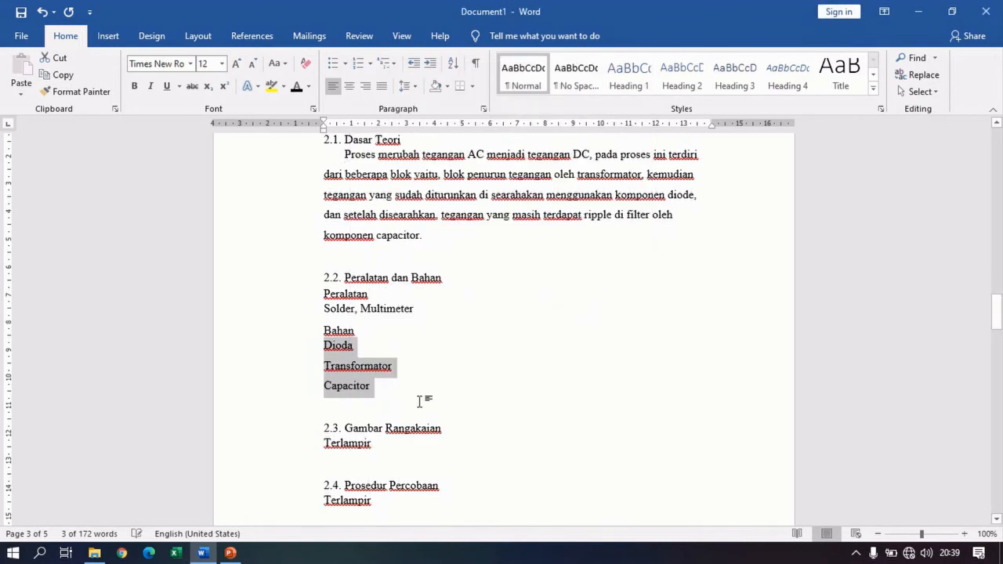
# Step: Number Peralatan and Bahan with the 1., 1.1., 1.1.1. multilevel list and set both to the third level, 1.1.1
pyautogui.click(301, 357)
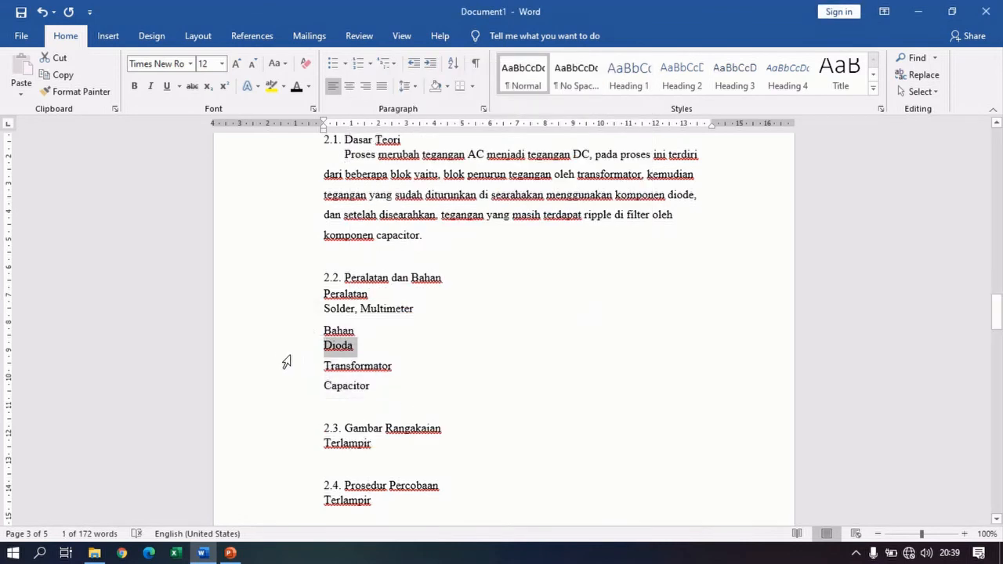
pyautogui.click(286, 365)
pyautogui.click(282, 333)
pyautogui.keyDown('ctrl'); pyautogui.click(253, 298); pyautogui.keyUp('ctrl')
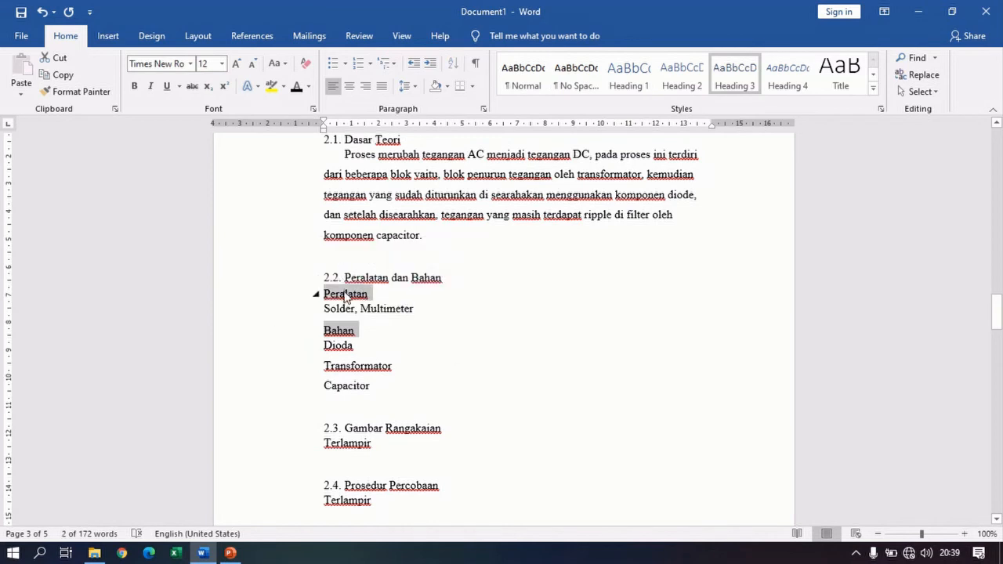
pyautogui.click(394, 63)
pyautogui.click(530, 221)
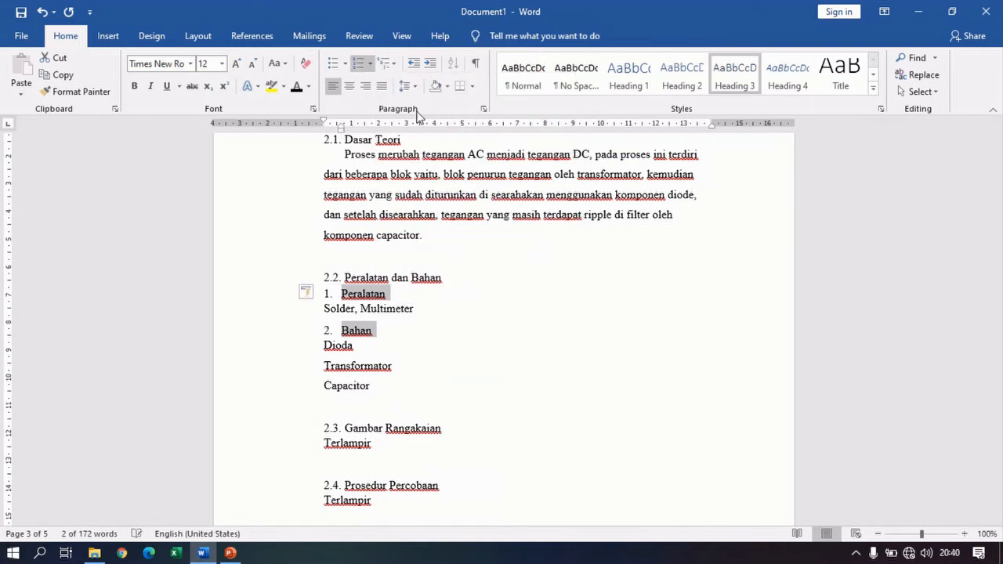
pyautogui.click(384, 62)
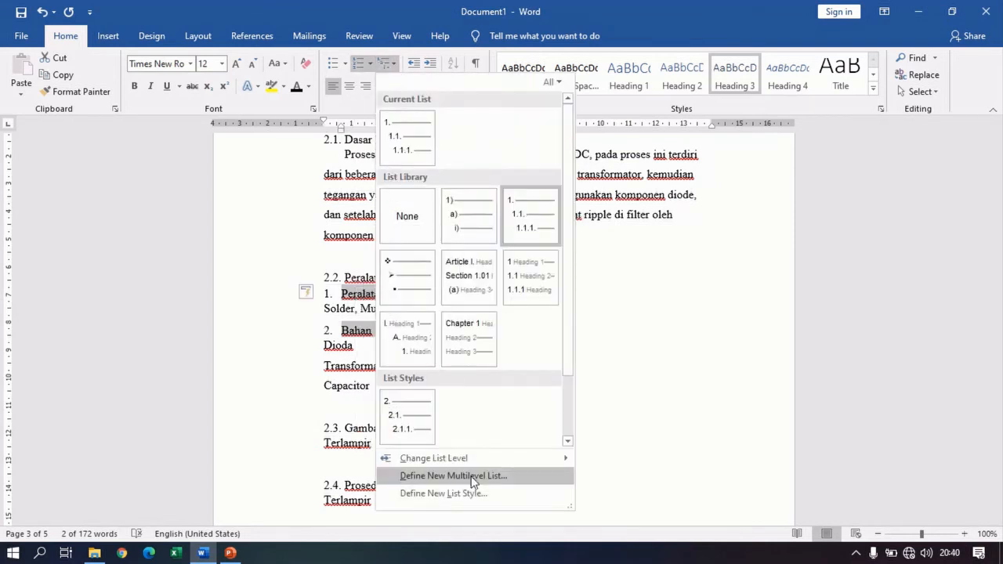
pyautogui.moveTo(496, 457)
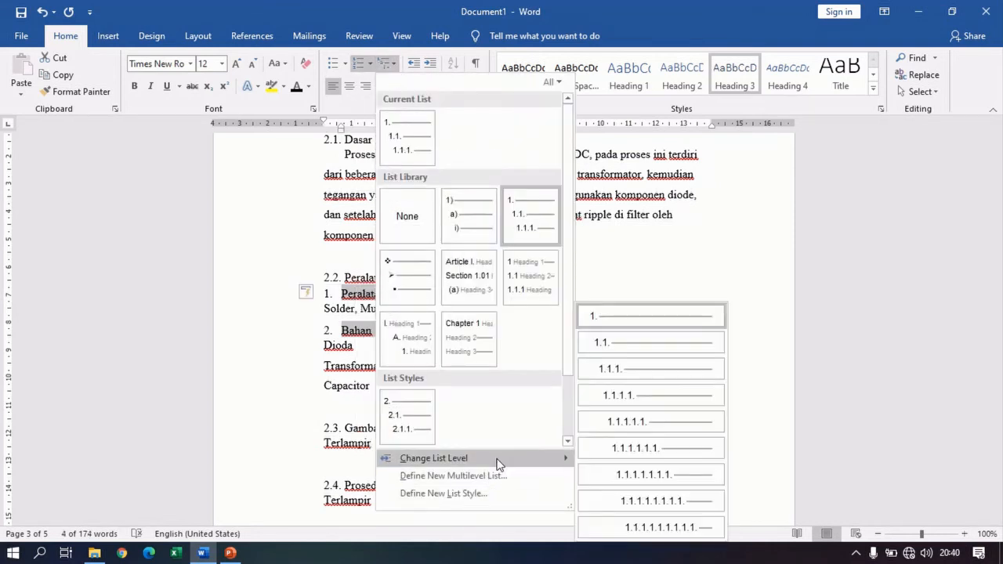
pyautogui.click(608, 384)
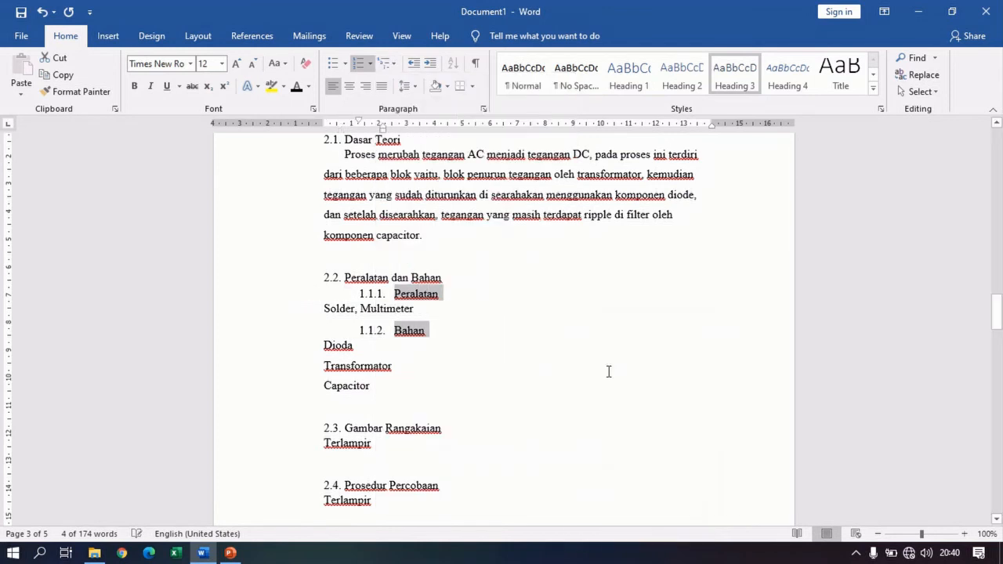
# Step: Try renumbering Peralatan and Bahan with a new list style whose 1st and 2nd levels both start at 2
pyautogui.click(392, 63)
pyautogui.moveTo(453, 461)
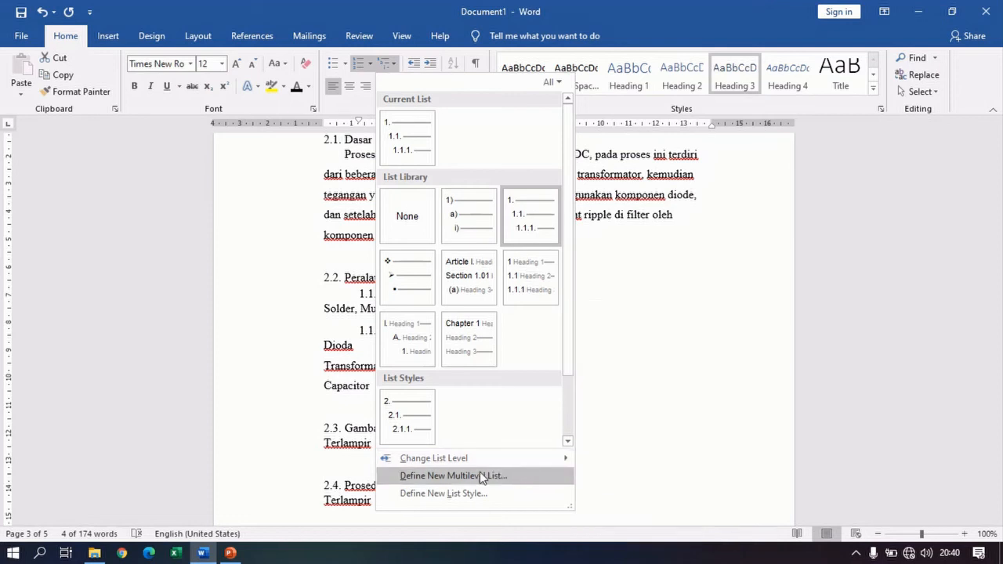
pyautogui.click(466, 492)
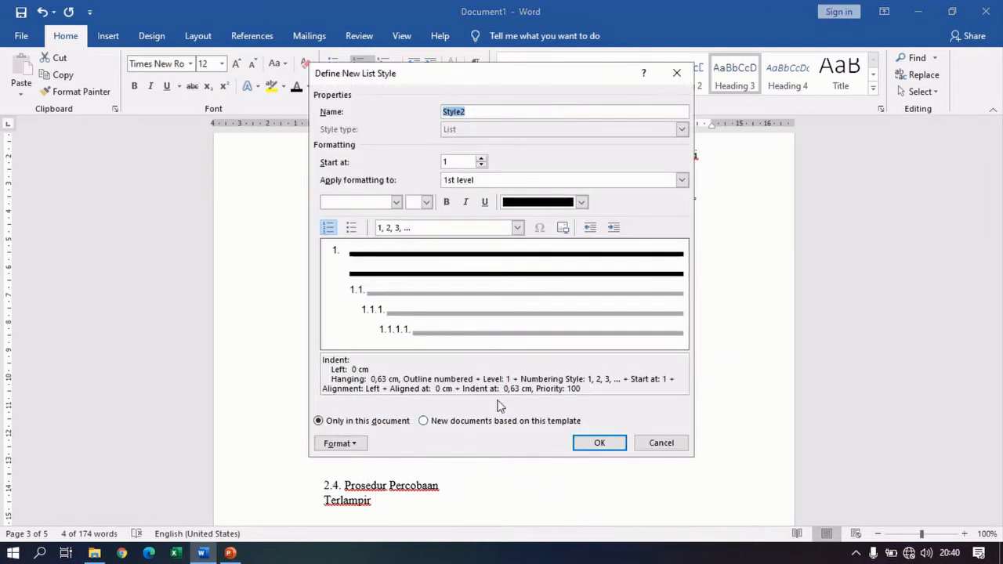
pyautogui.click(481, 158)
pyautogui.click(525, 185)
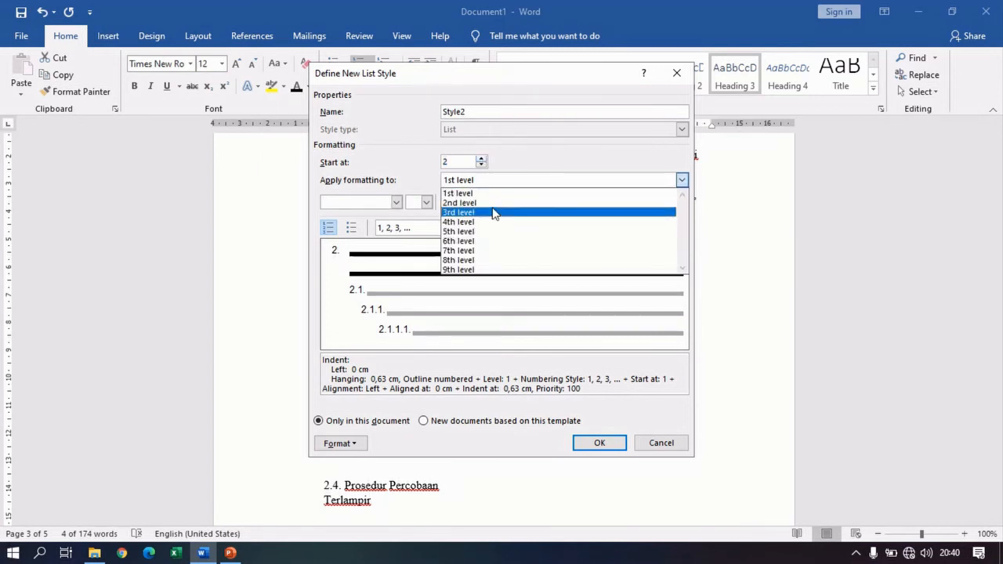
pyautogui.click(493, 212)
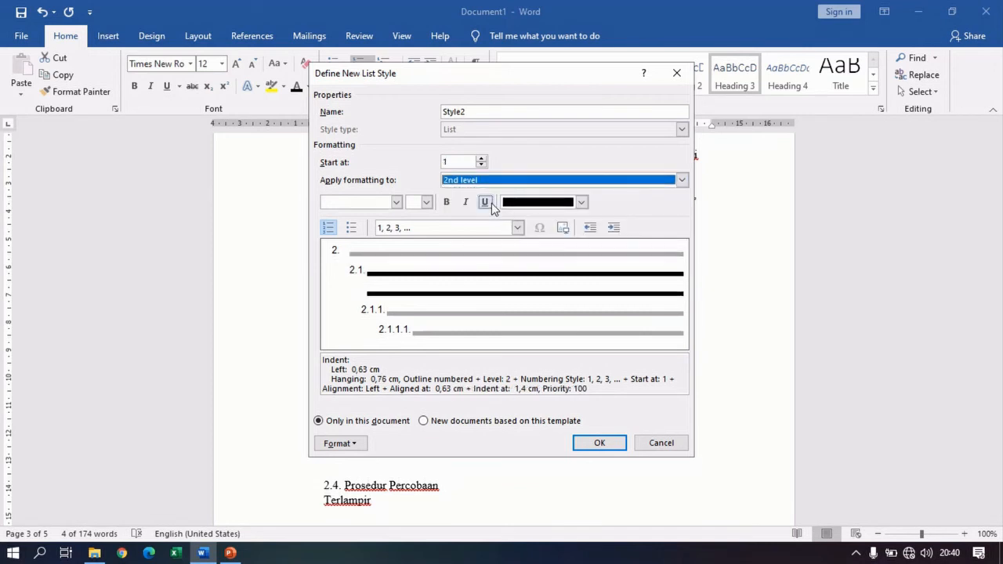
pyautogui.click(481, 160)
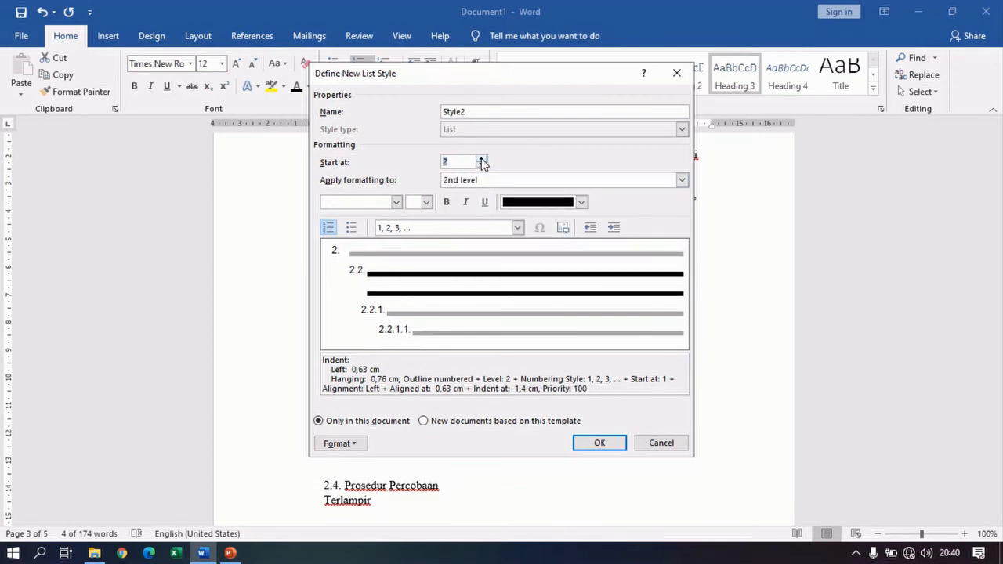
pyautogui.click(599, 442)
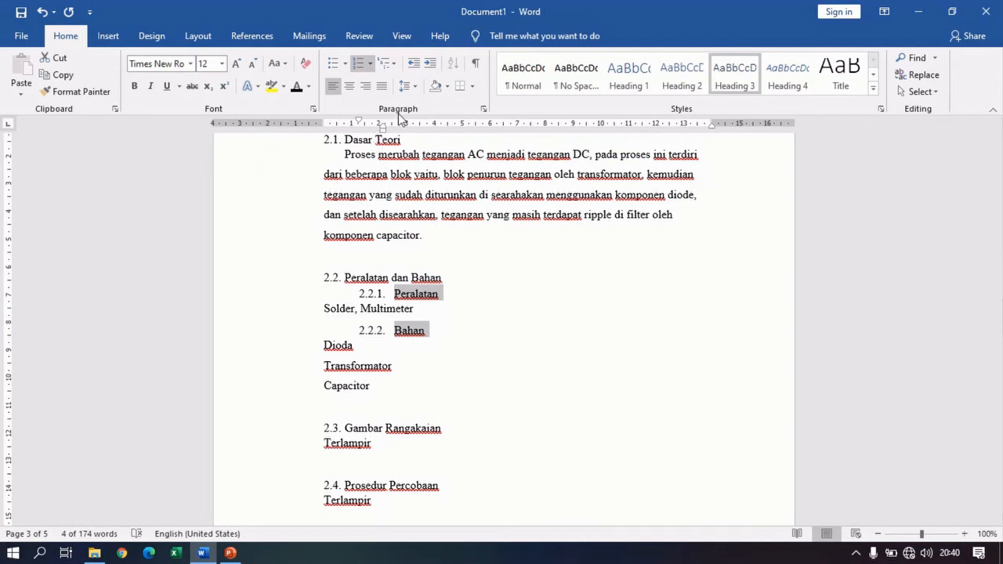
pyautogui.click(369, 63)
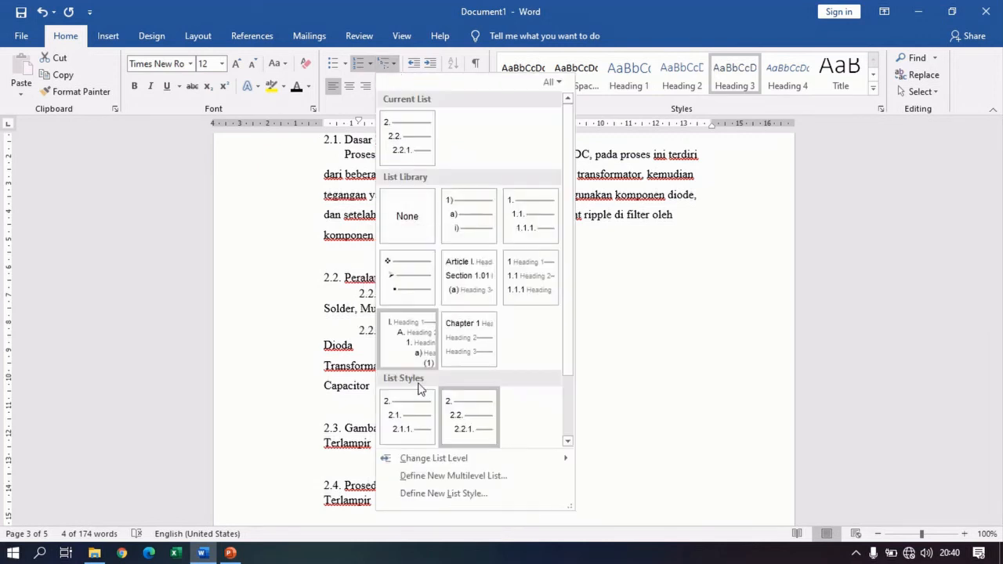
pyautogui.click(461, 493)
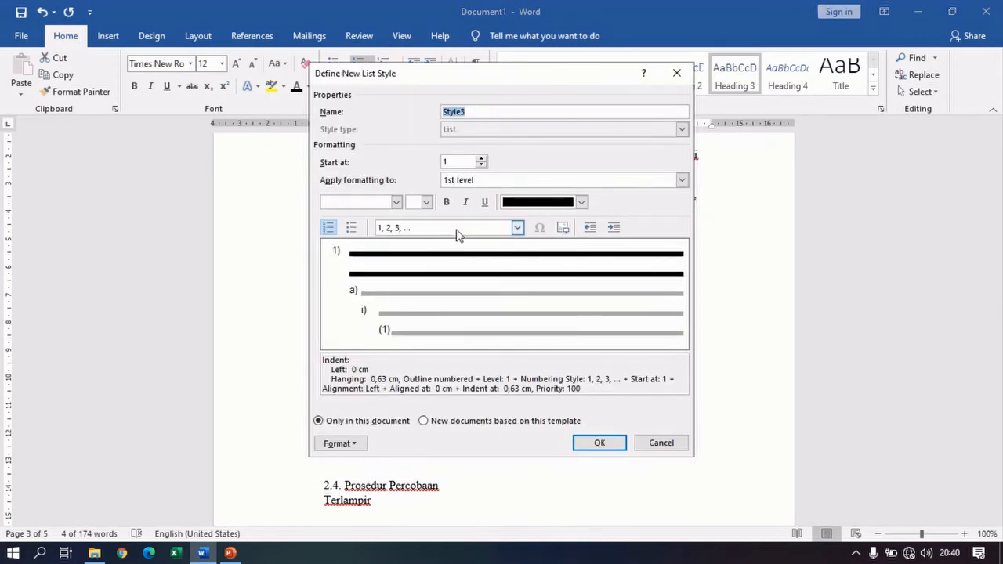
pyautogui.click(661, 443)
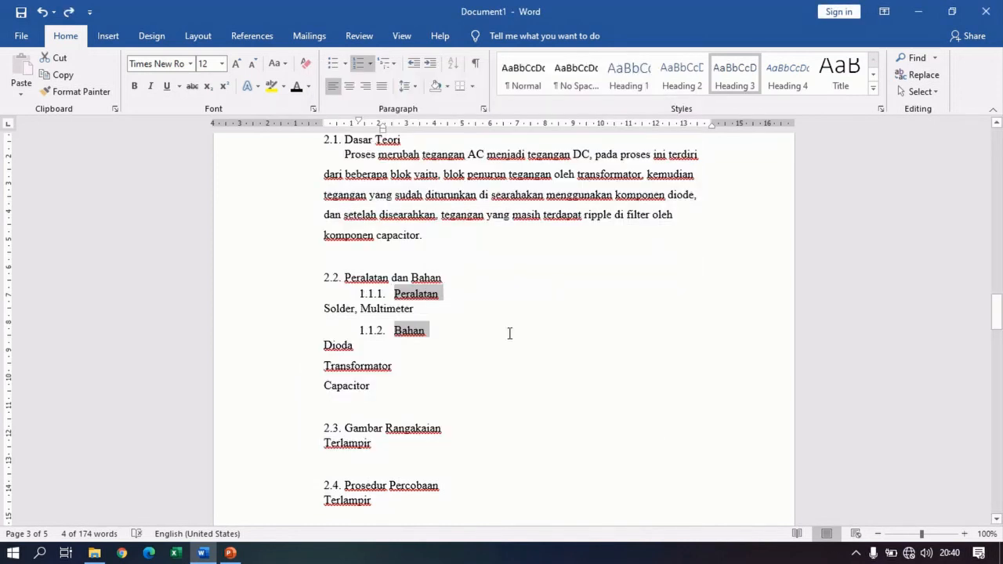
# Step: Define the list style Style2 for Peralatan and Bahan, starting the 1st level at 2 and the 2nd level at 2
pyautogui.click(365, 62)
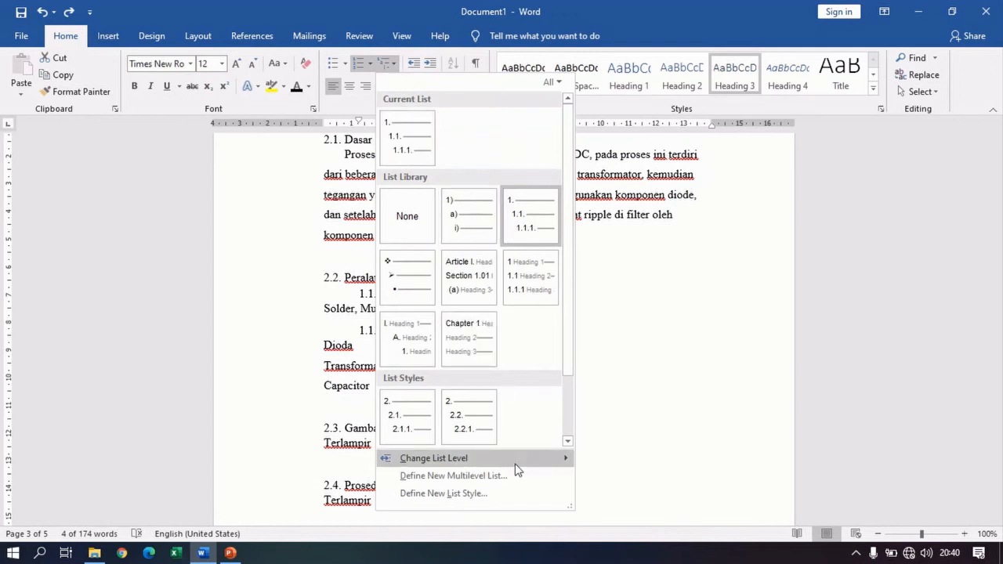
pyautogui.moveTo(522, 469)
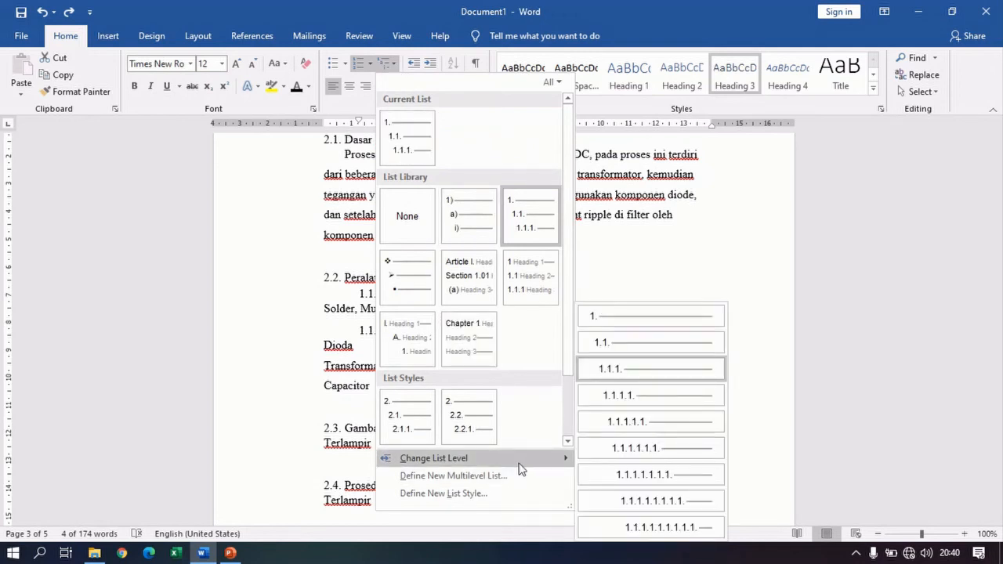
pyautogui.click(443, 494)
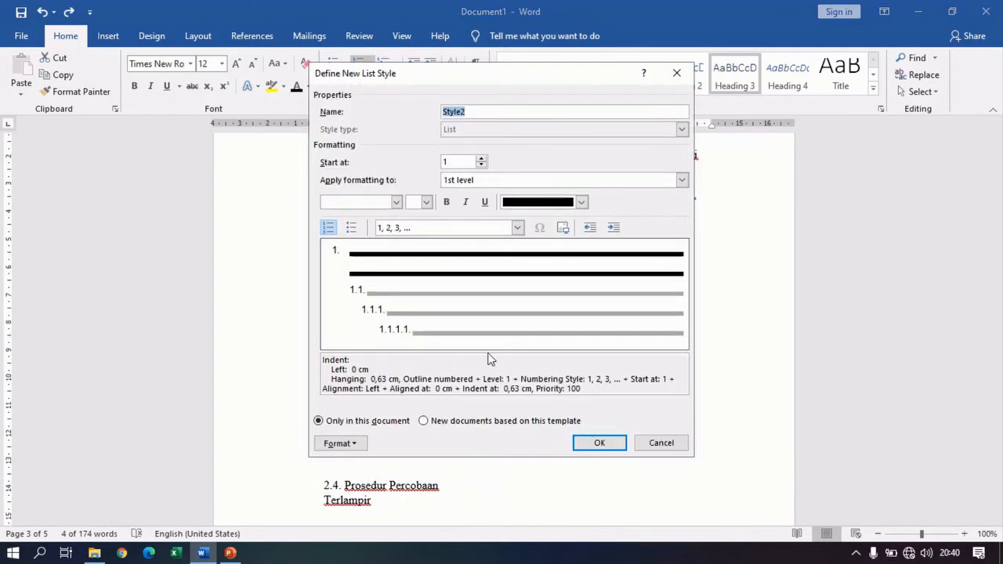
pyautogui.click(482, 160)
pyautogui.click(482, 179)
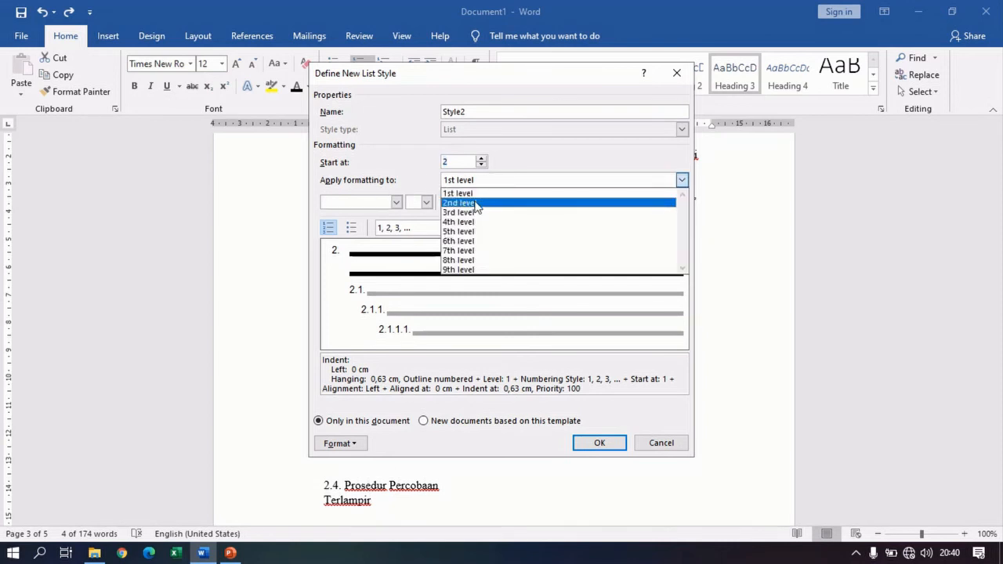
pyautogui.click(475, 203)
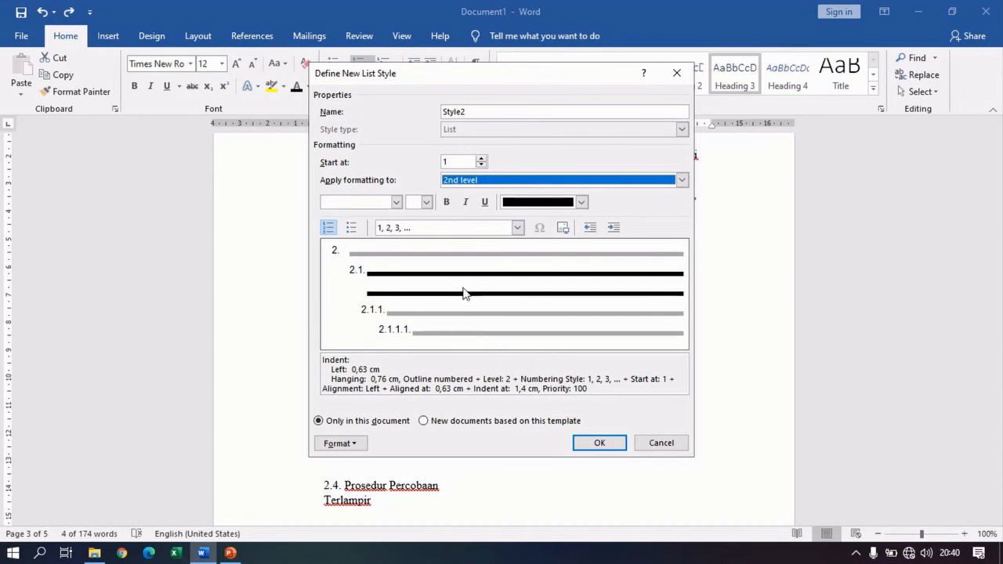
pyautogui.click(482, 160)
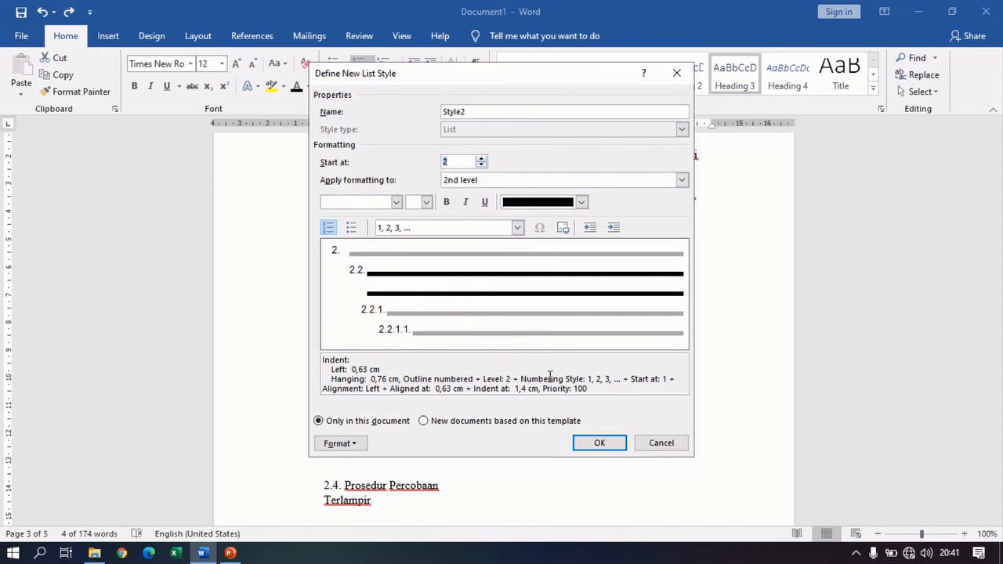
pyautogui.click(592, 441)
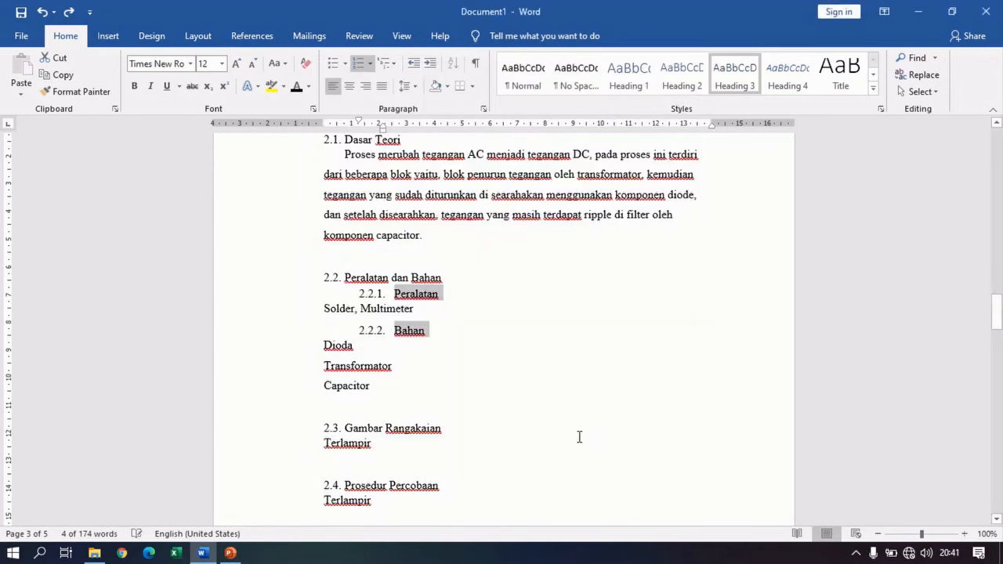
# Step: Indent the numbers 2.2.1. and 2.2.2. to about 0.75 cm and their heading text to about 1.75 cm
pyautogui.click(372, 293)
pyautogui.moveTo(384, 126)
pyautogui.mouseDown()
pyautogui.moveTo(343, 122)
pyautogui.moveTo(383, 126)
pyautogui.moveTo(355, 126)
pyautogui.mouseUp()
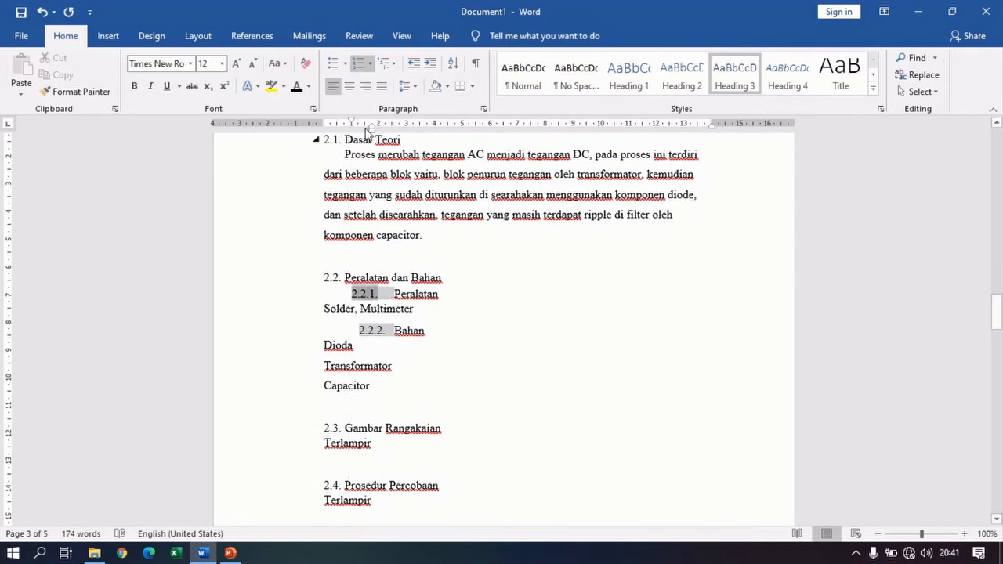
pyautogui.moveTo(354, 125); pyautogui.dragTo(346, 125)
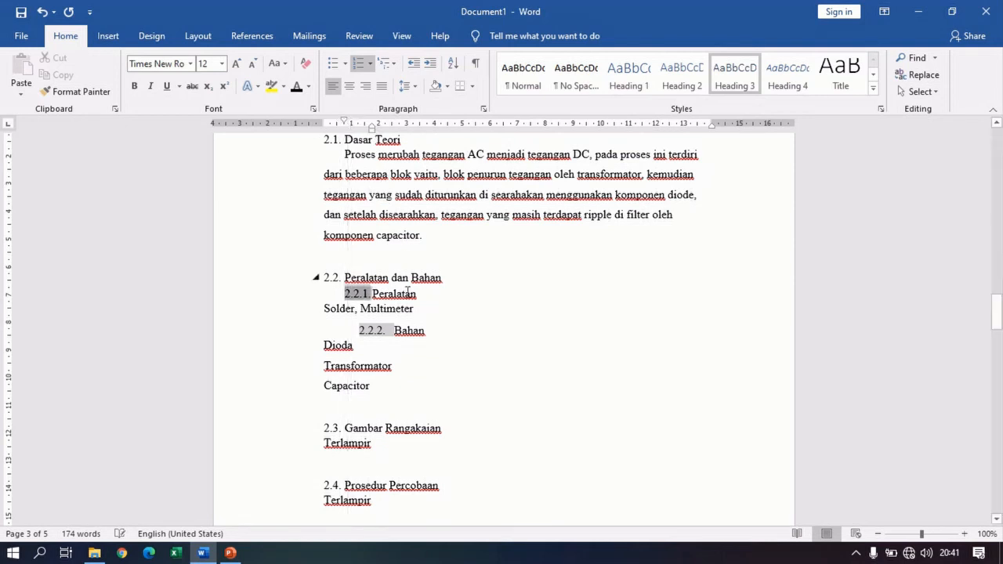
pyautogui.click(376, 327)
pyautogui.moveTo(361, 125)
pyautogui.mouseDown()
pyautogui.moveTo(345, 123)
pyautogui.moveTo(384, 127)
pyautogui.moveTo(373, 130)
pyautogui.mouseUp()
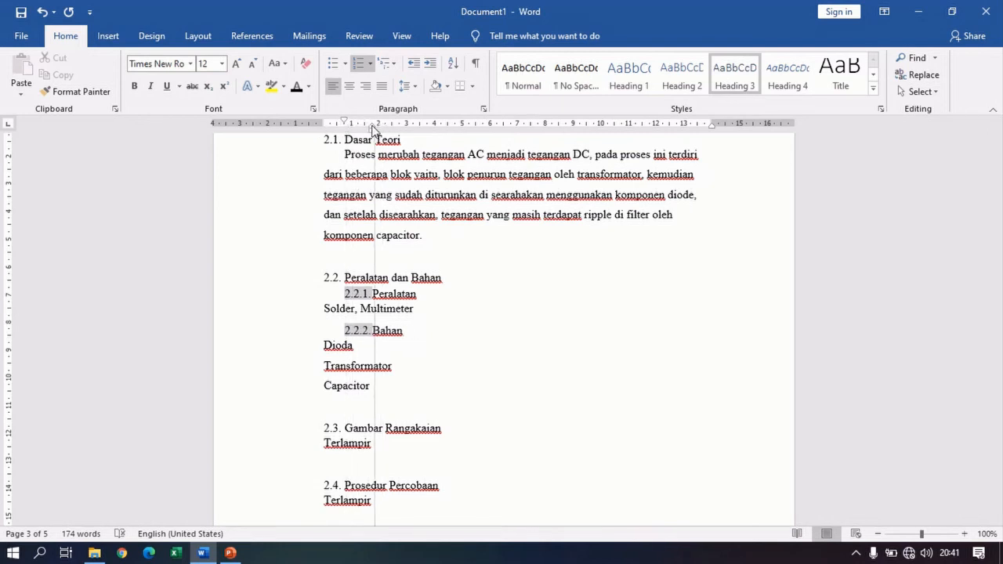
# Step: Indent the Solder, Multimeter line to about 1.75 cm so it lines up with the Peralatan heading text
pyautogui.click(299, 315)
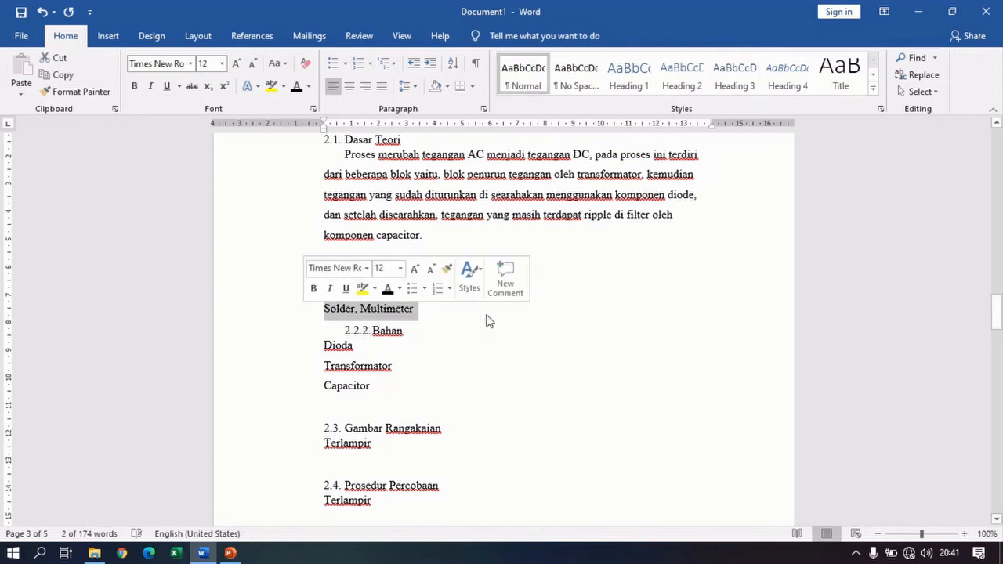
pyautogui.click(418, 329)
pyautogui.click(331, 313)
pyautogui.press('Tab')
pyautogui.press('Tab')
pyautogui.press('Tab')
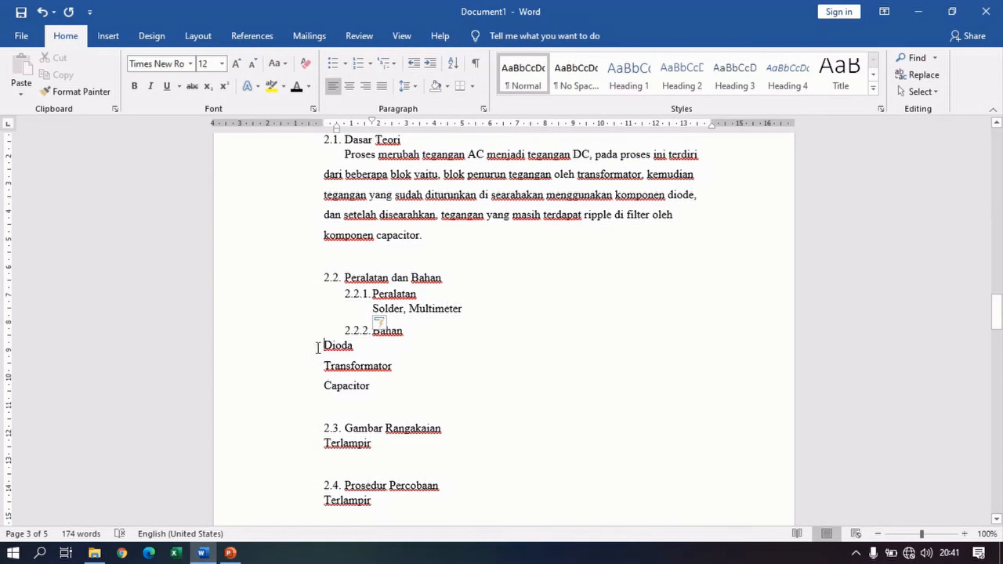
# Step: Number the Solder, Multimeter line in the a) b) c) format, with the letter at about 1.75 cm and the text at about 2.25 cm
pyautogui.click(281, 316)
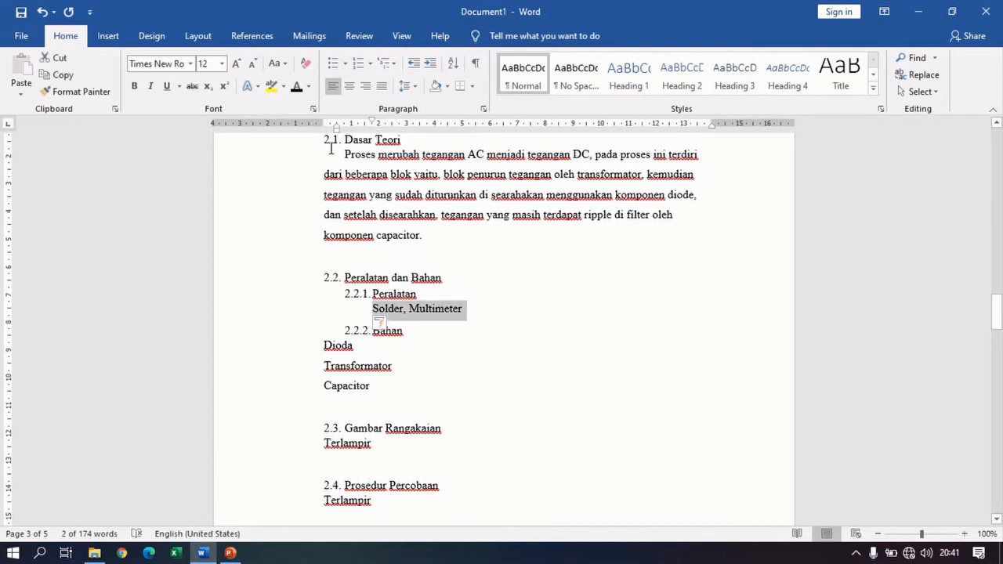
pyautogui.click(345, 63)
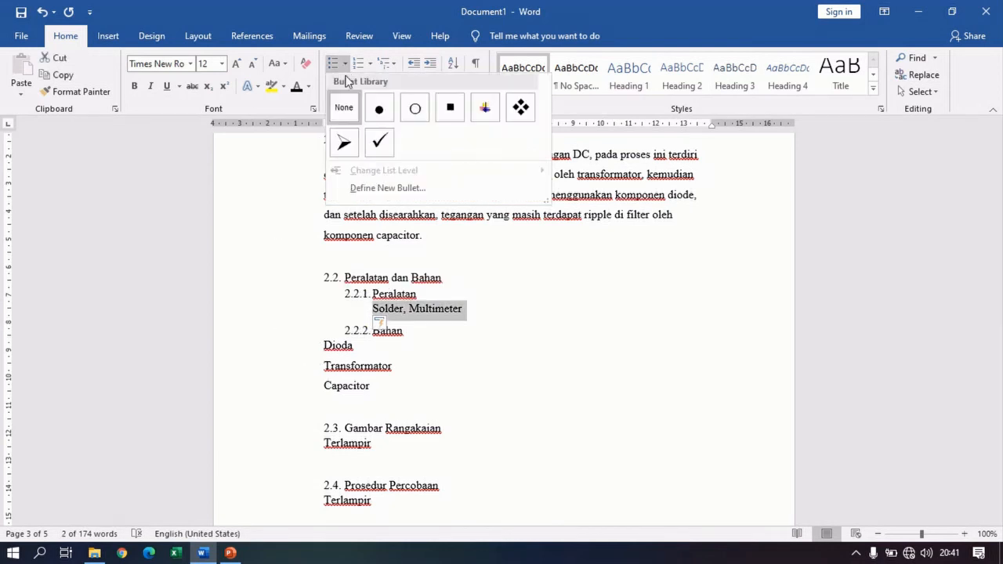
pyautogui.click(359, 63)
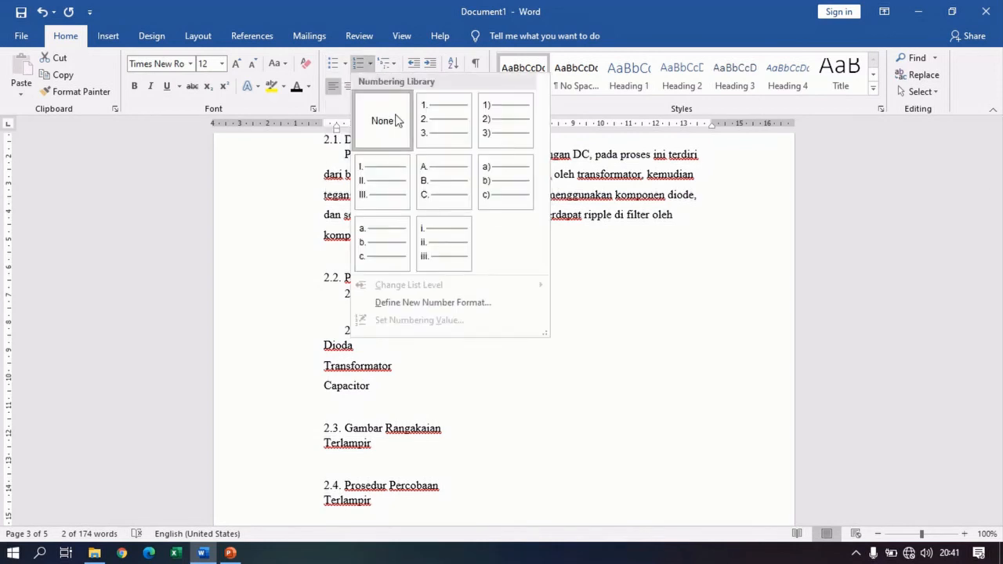
pyautogui.click(497, 180)
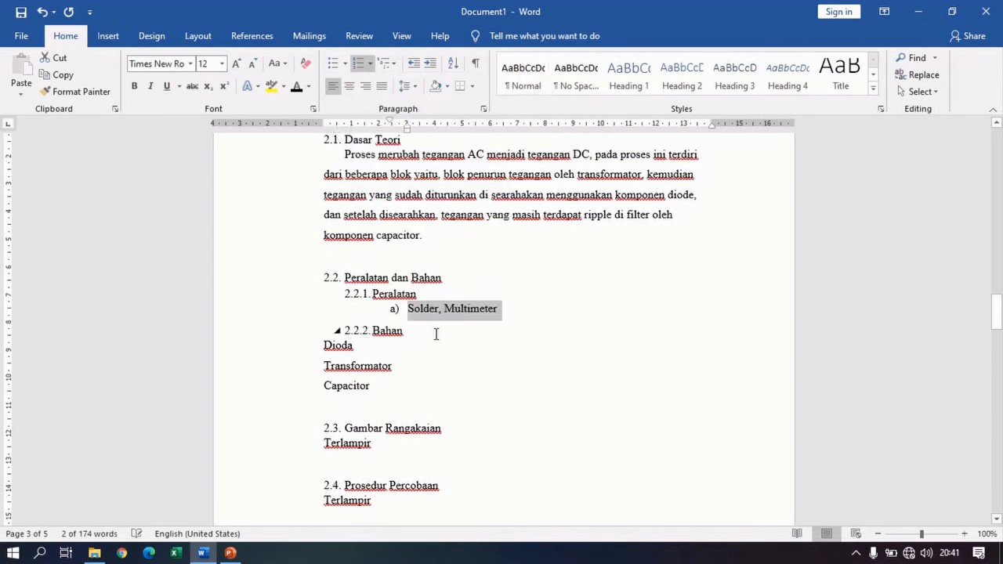
pyautogui.click(396, 309)
pyautogui.moveTo(390, 125)
pyautogui.mouseDown()
pyautogui.moveTo(360, 131)
pyautogui.moveTo(398, 128)
pyautogui.moveTo(387, 125)
pyautogui.mouseUp()
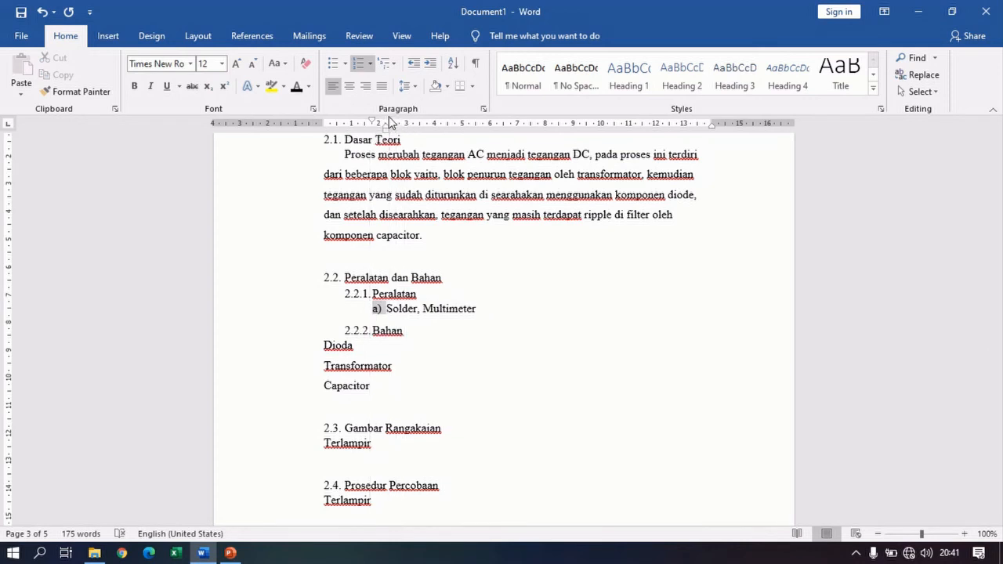
# Step: Remove the comma and space after Solder and split Multimeter off as a separate list item
pyautogui.click(424, 308)
pyautogui.press('BackSpace')
pyautogui.press('BackSpace')
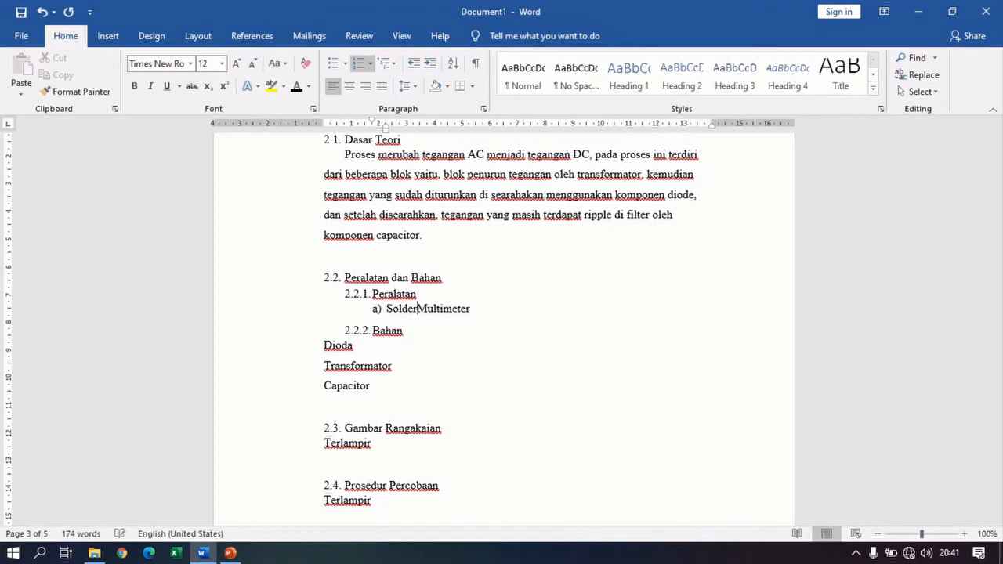
pyautogui.press('Return')
# Step: Number the Dioda, Transformator and Capacitor lines under Bahan in the a) b) c) format
pyautogui.moveTo(304, 366); pyautogui.dragTo(293, 408)
pyautogui.click(370, 64)
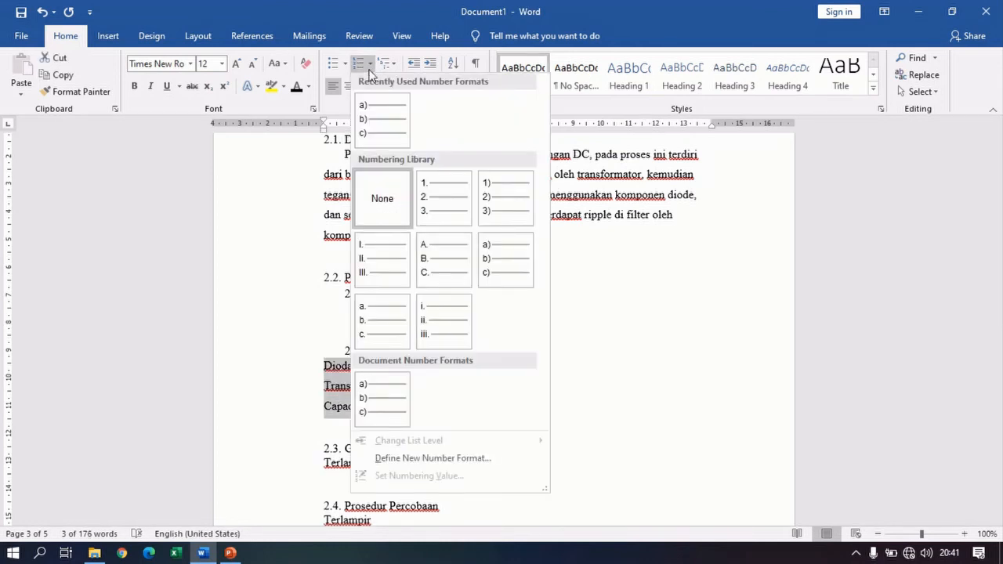
pyautogui.click(382, 117)
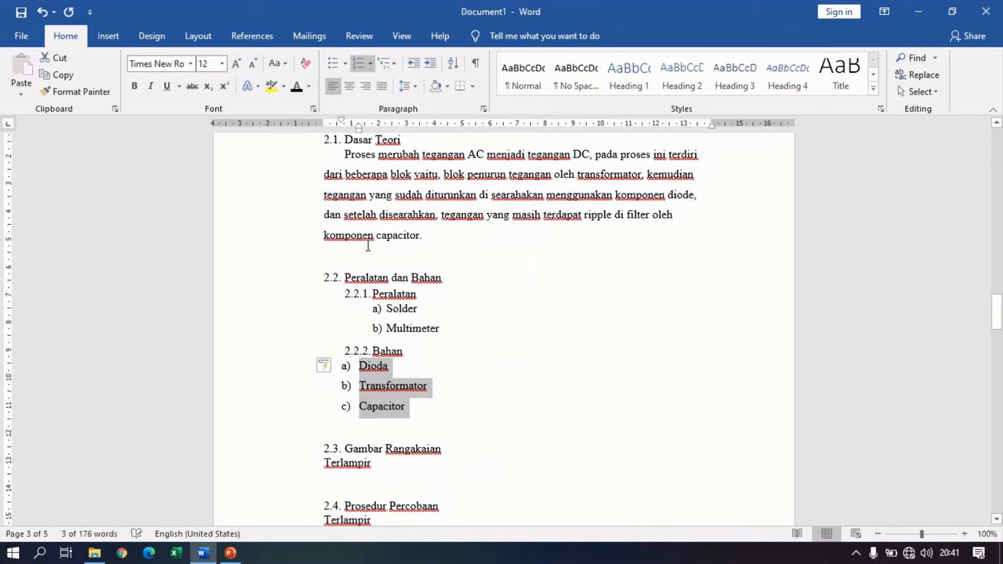
# Step: Indent the Dioda, Transformator and Capacitor items under Bahan so the letters sit at about 1.6 cm and the text at about 2.25 cm
pyautogui.click(347, 368)
pyautogui.moveTo(360, 133); pyautogui.dragTo(390, 137)
pyautogui.click(349, 385)
pyautogui.click(345, 405)
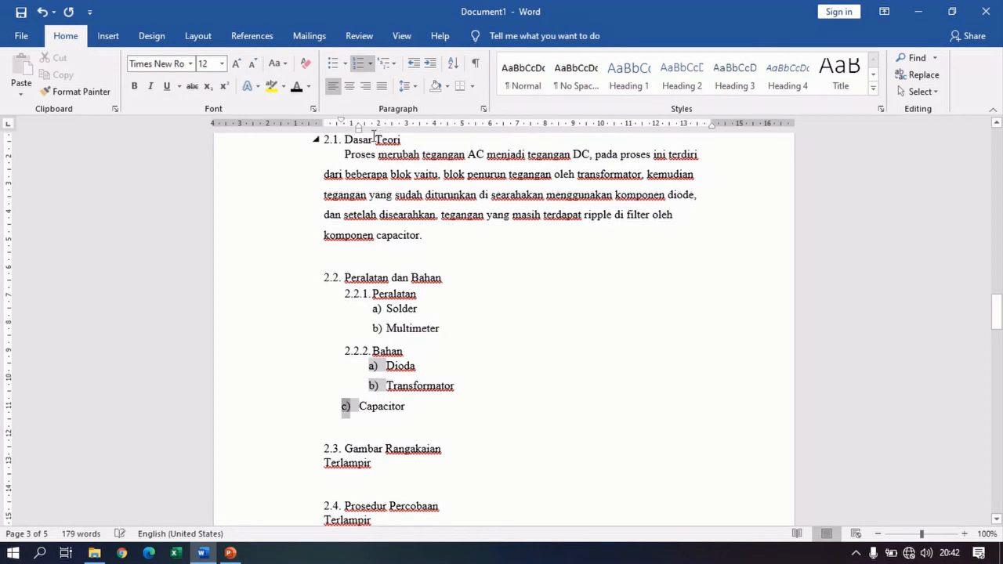
pyautogui.moveTo(364, 133); pyautogui.dragTo(386, 141)
# Step: Widen the Sumber Tegangan Input column of the Tabel Percobaan table by about 0.5 cm so its header fits on one line
pyautogui.scroll(-3, 421, 296)
pyautogui.scroll(-5, 430, 326)
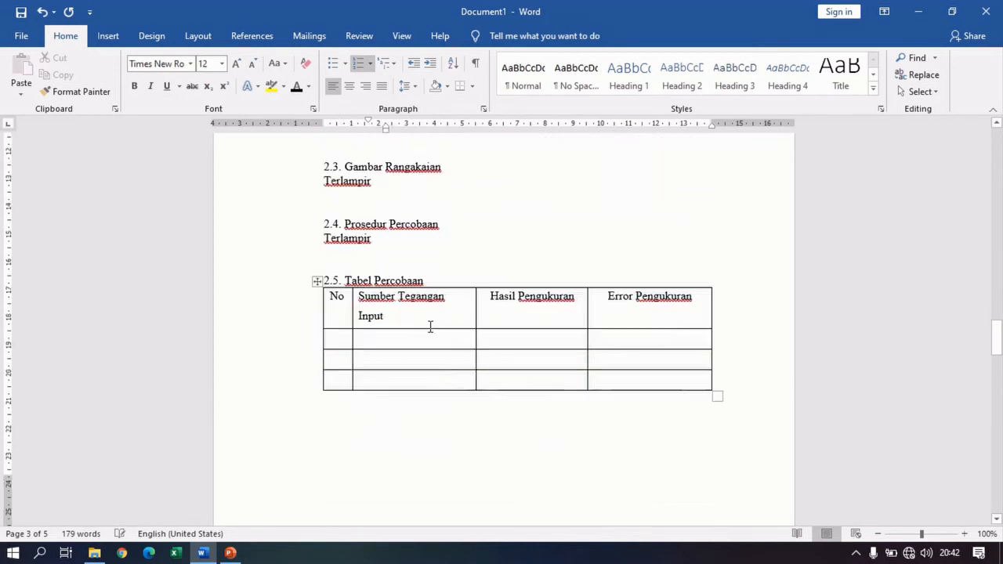
pyautogui.scroll(7, 430, 327)
pyautogui.scroll(-8, 430, 327)
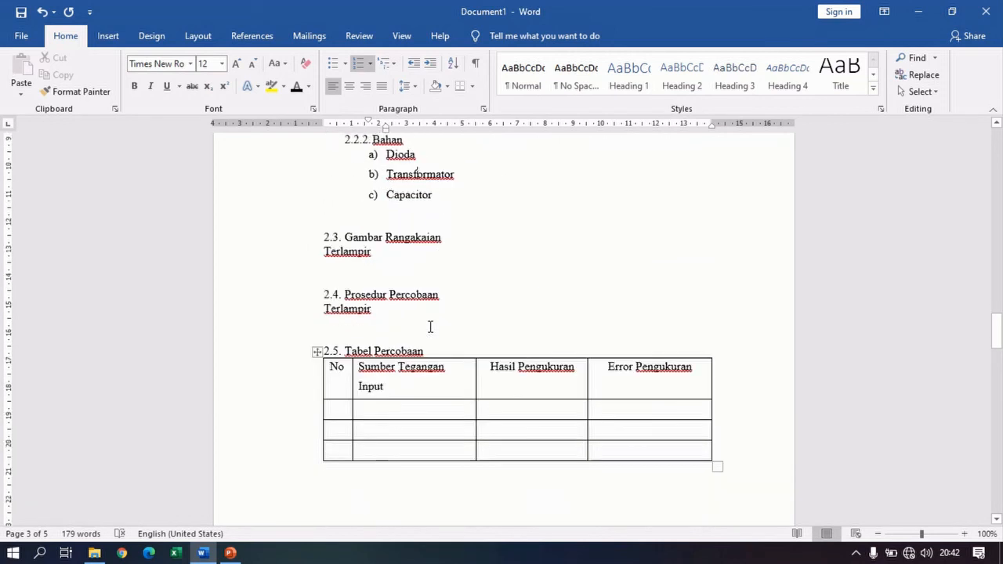
pyautogui.moveTo(475, 178); pyautogui.dragTo(490, 177)
# Step: Number the Kesimpulan and Saran headings under BAB III with the 1., 1.1., 1.1.1. multilevel list at the second level
pyautogui.scroll(-6, 475, 289)
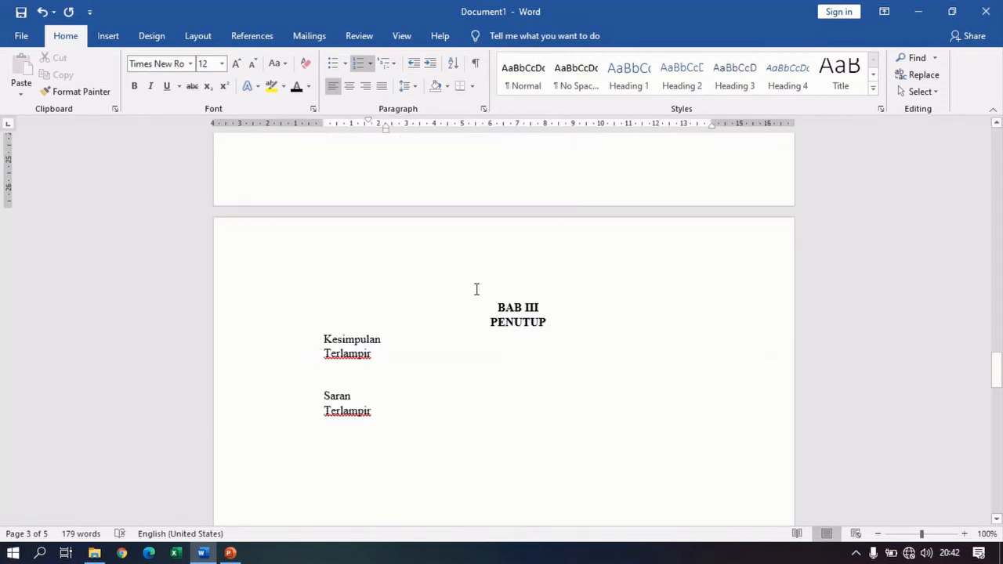
pyautogui.click(299, 275)
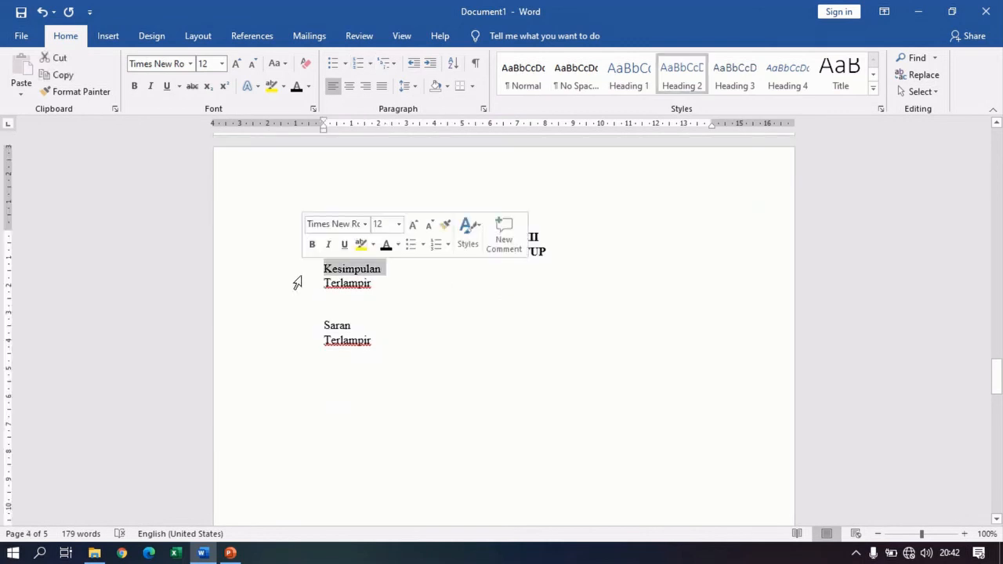
pyautogui.keyDown('ctrl'); pyautogui.click(292, 331); pyautogui.keyUp('ctrl')
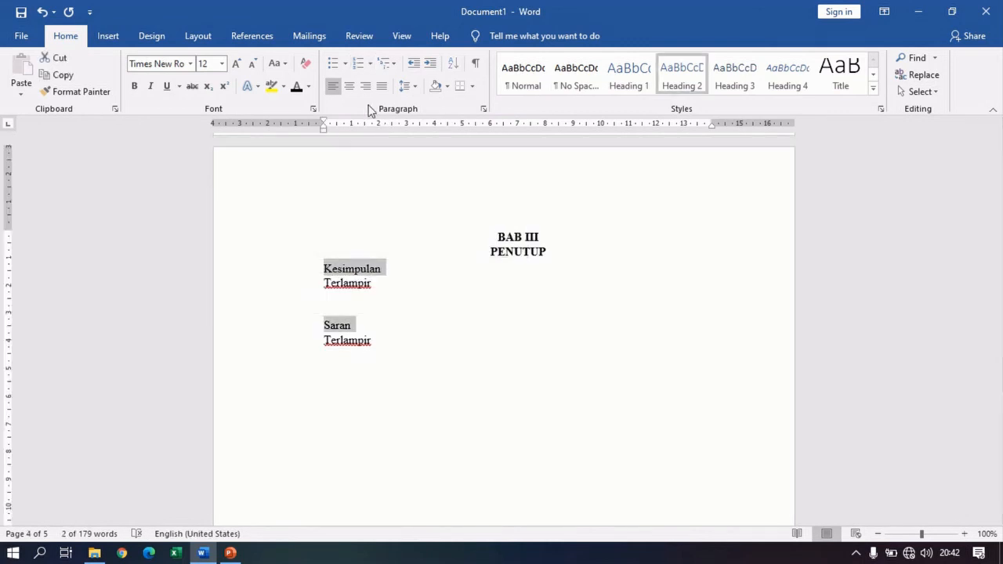
pyautogui.click(394, 64)
pyautogui.moveTo(529, 229)
pyautogui.click(555, 286)
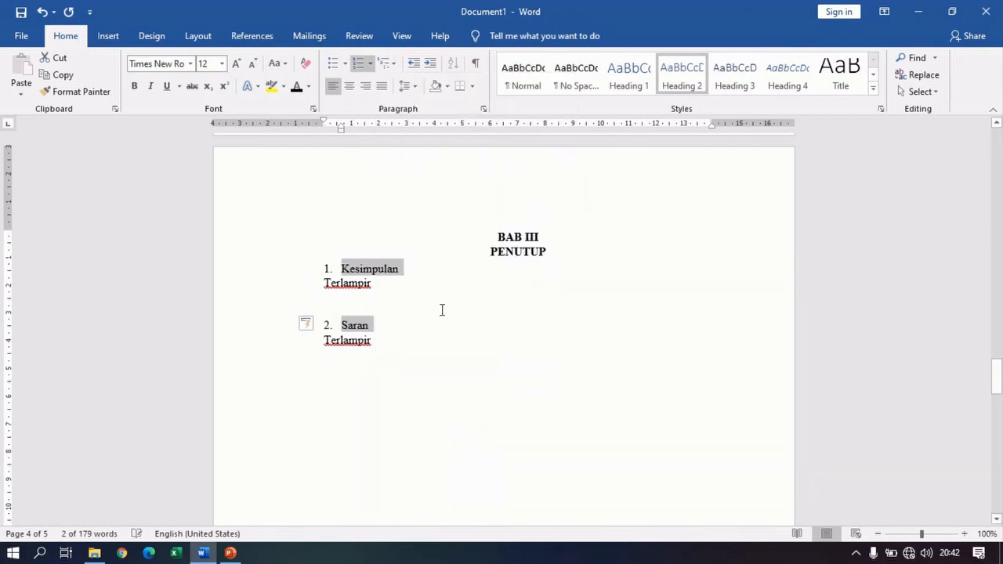
pyautogui.click(394, 65)
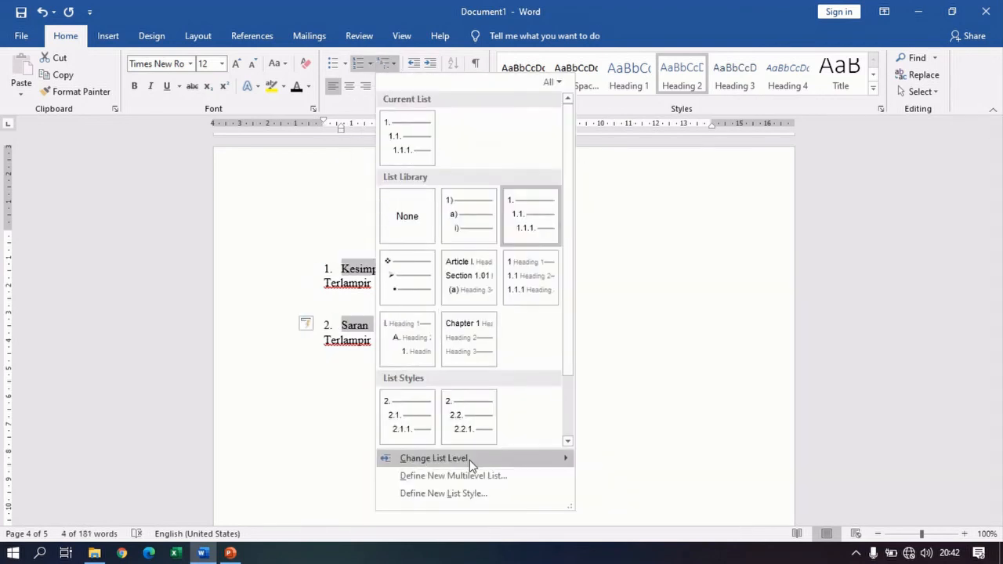
pyautogui.moveTo(470, 461)
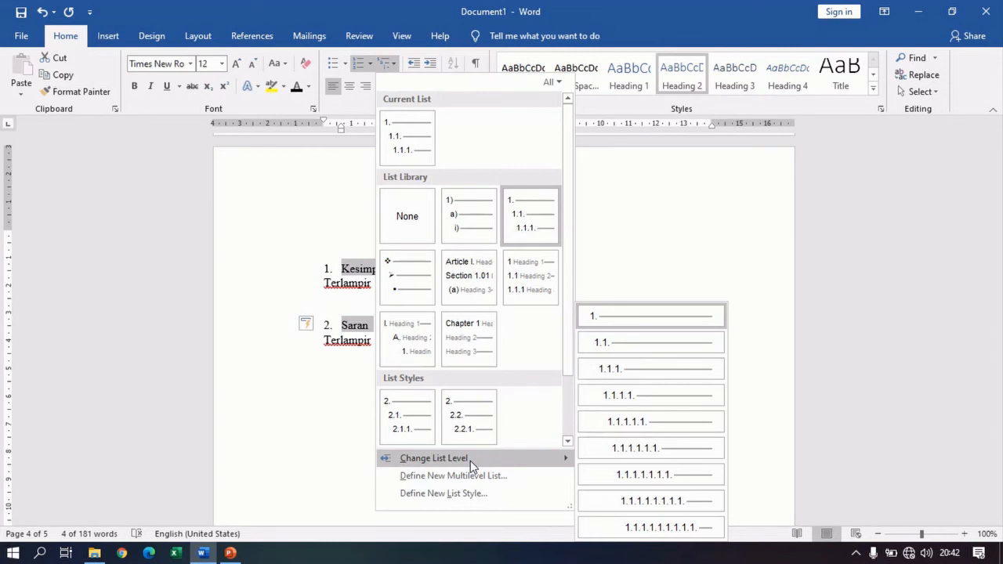
pyautogui.click(608, 344)
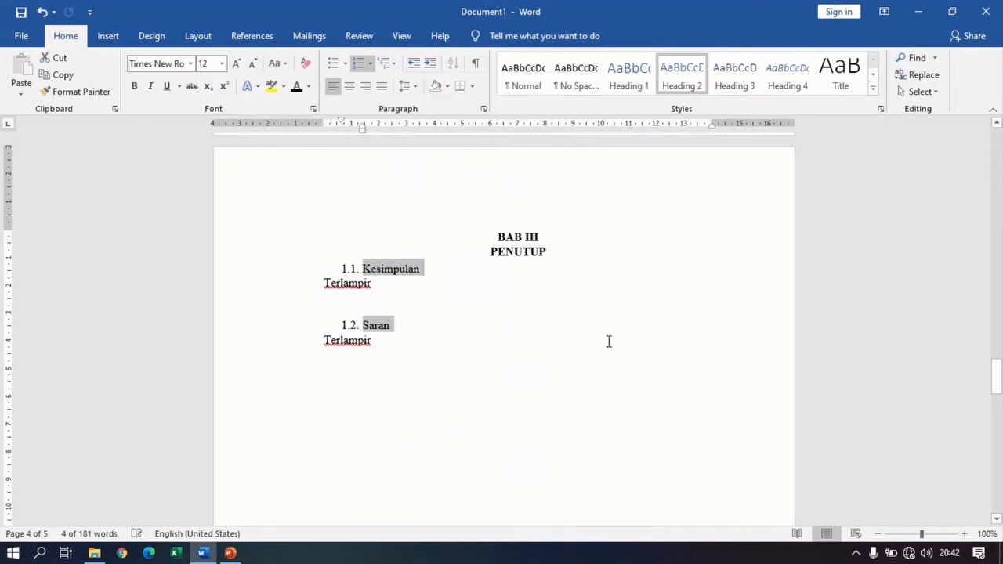
# Step: Define a new list style for the Kesimpulan and Saran headings with first-level numbering starting at 3
pyautogui.click(395, 66)
pyautogui.moveTo(470, 458)
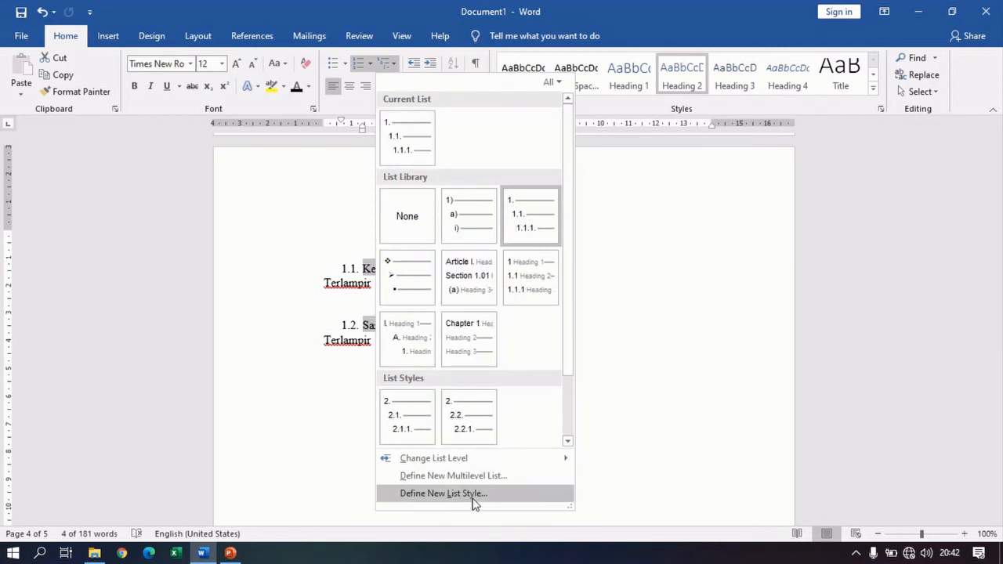
pyautogui.click(444, 493)
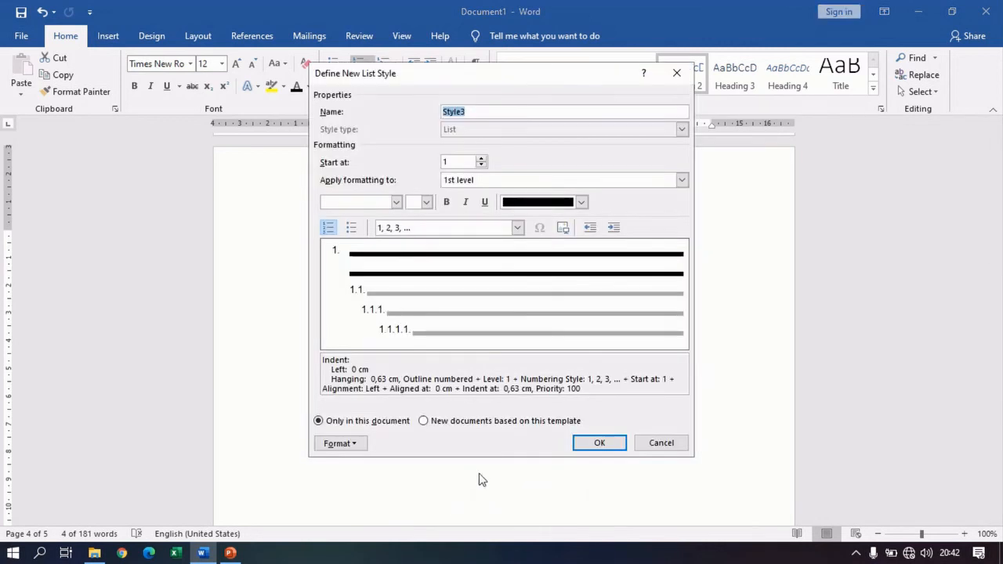
pyautogui.click(481, 160)
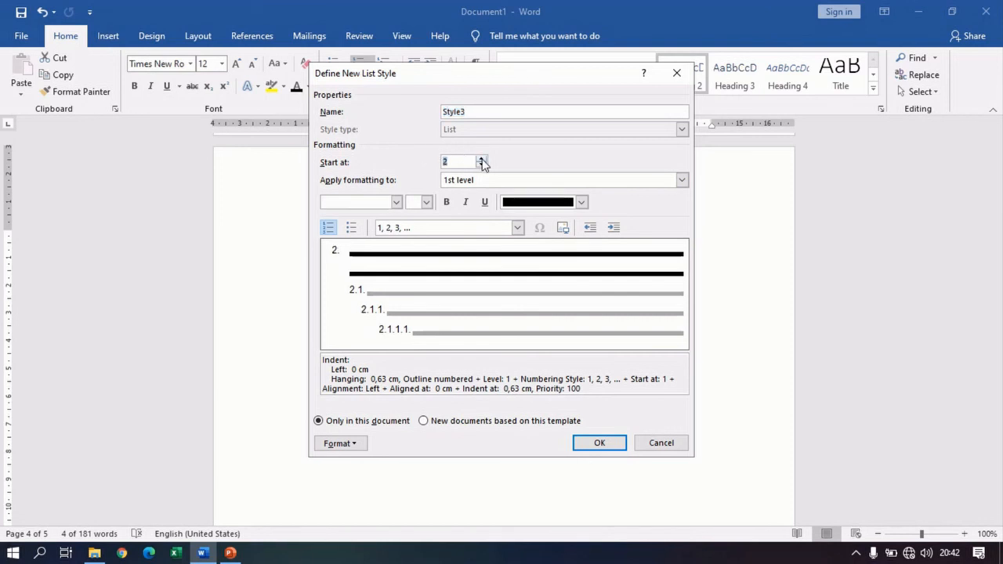
pyautogui.click(600, 443)
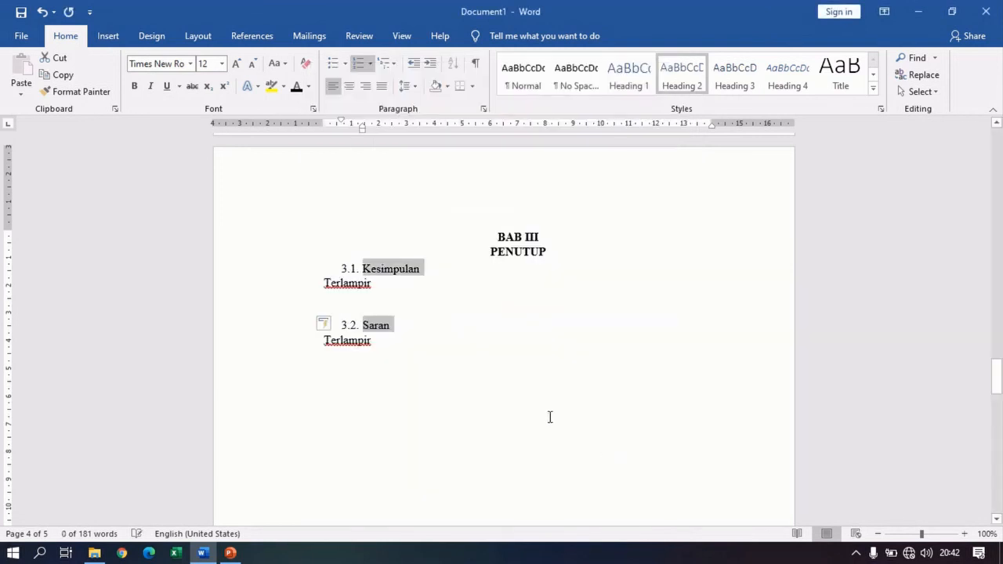
# Step: Move the Kesimpulan and Saran heading numbers to the 0 cm margin, with the heading text at about 0.75 cm
pyautogui.scroll(10, 351, 262)
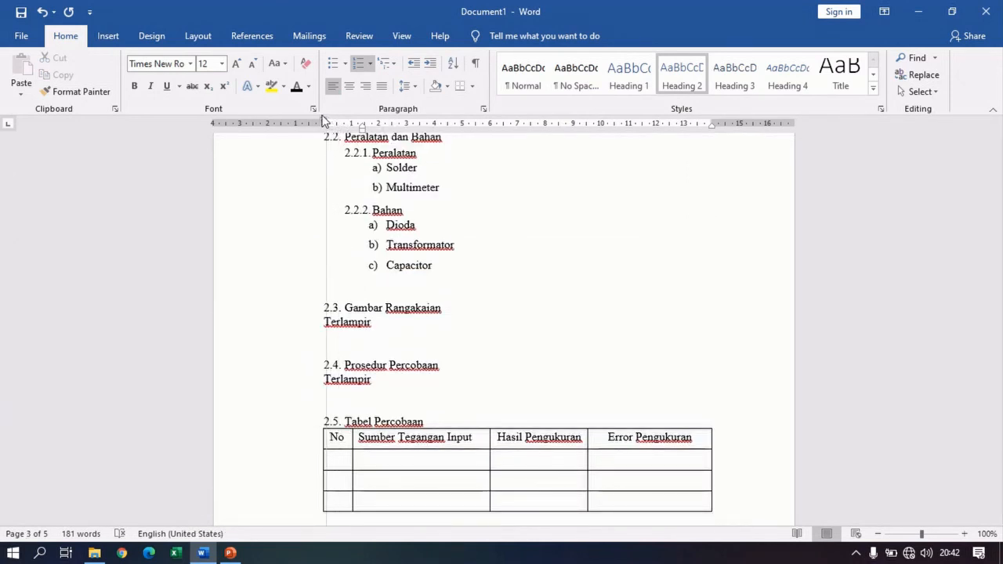
pyautogui.scroll(-7, 342, 127)
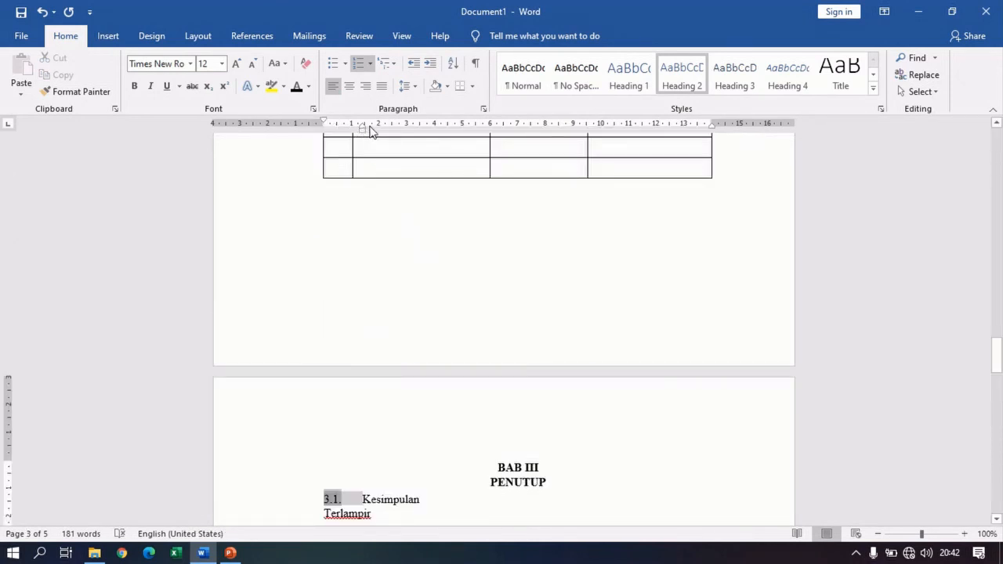
pyautogui.scroll(3, 371, 132)
pyautogui.moveTo(364, 129); pyautogui.dragTo(344, 129)
pyautogui.click(348, 308)
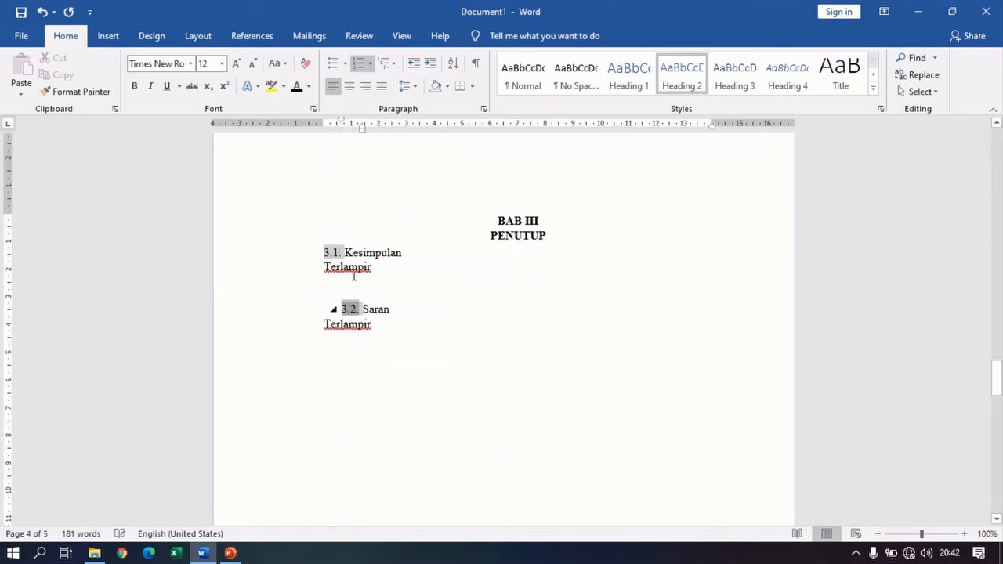
pyautogui.moveTo(343, 125)
pyautogui.mouseDown()
pyautogui.moveTo(321, 125)
pyautogui.moveTo(360, 127)
pyautogui.moveTo(347, 128)
pyautogui.mouseUp()
# Step: Indent the first line of both Terlampir paragraphs under Kesimpulan and Saran to align with the heading text
pyautogui.click(318, 268)
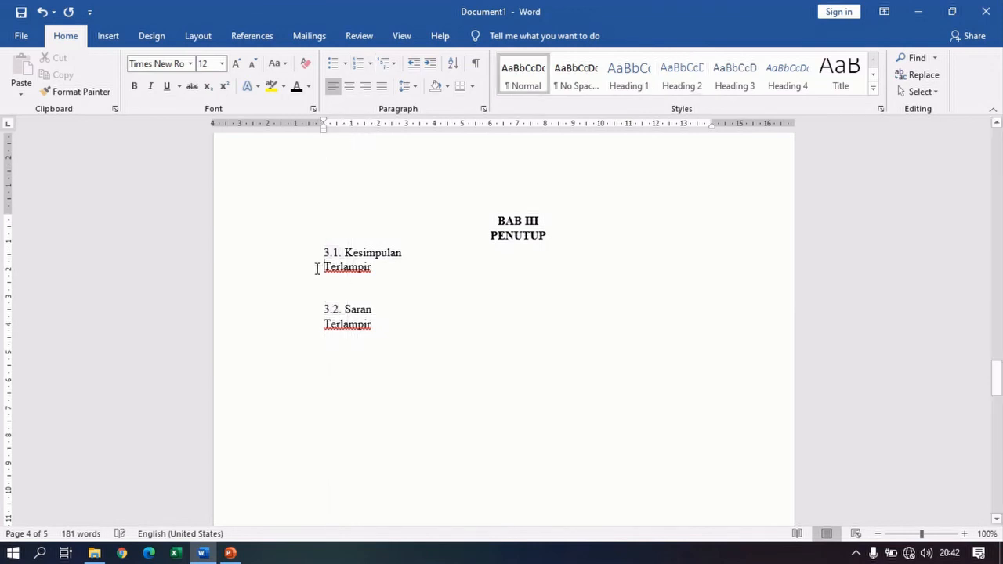
pyautogui.press('Tab')
pyautogui.click(321, 327)
pyautogui.press('Tab')
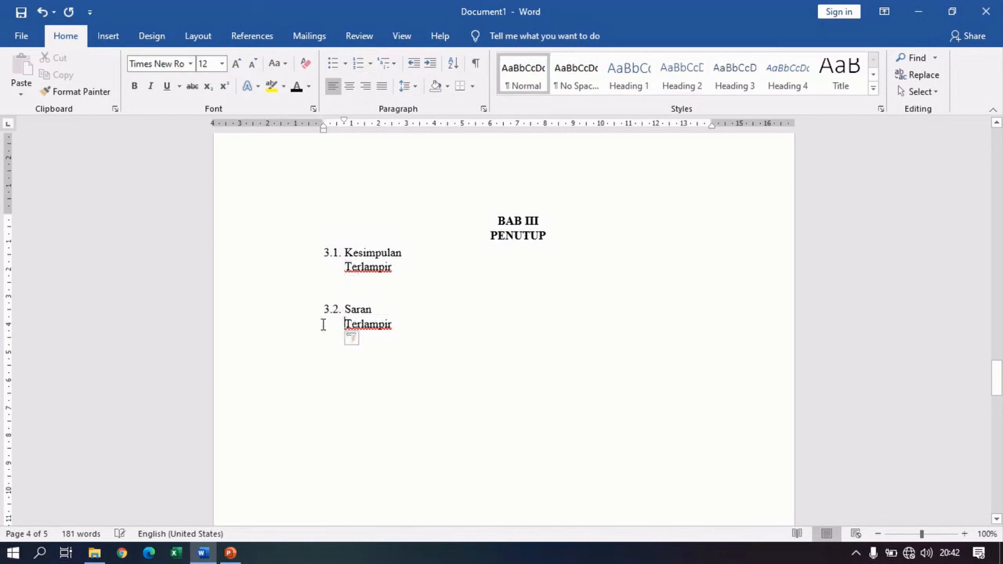
# Step: Add an empty line between the PENUTUP title and the Kesimpulan heading
pyautogui.click(423, 318)
pyautogui.scroll(-1, 423, 316)
pyautogui.click(562, 201)
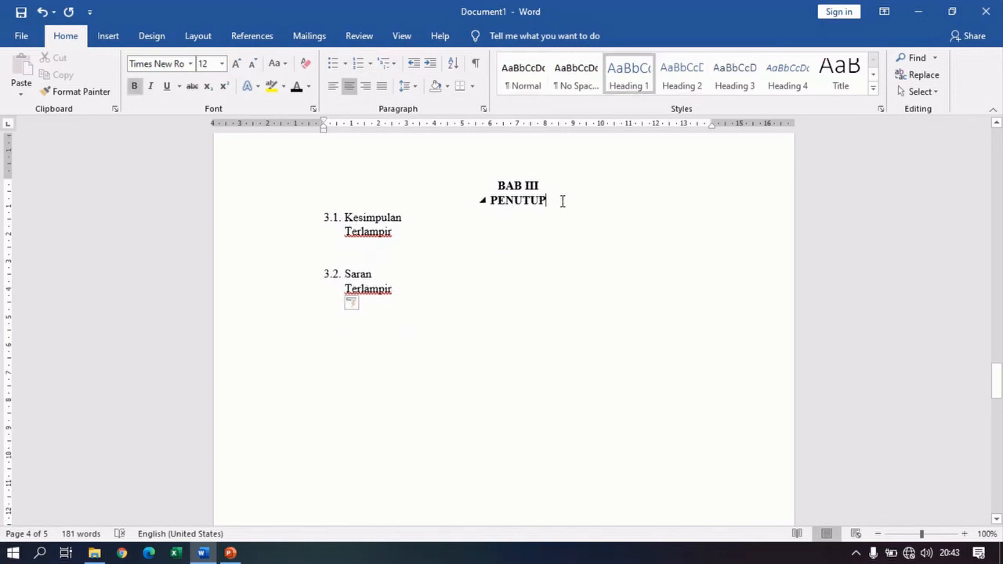
pyautogui.press('Return')
# Step: Add an empty line below the Daftar Pustaka heading on the last page
pyautogui.scroll(-10, 572, 220)
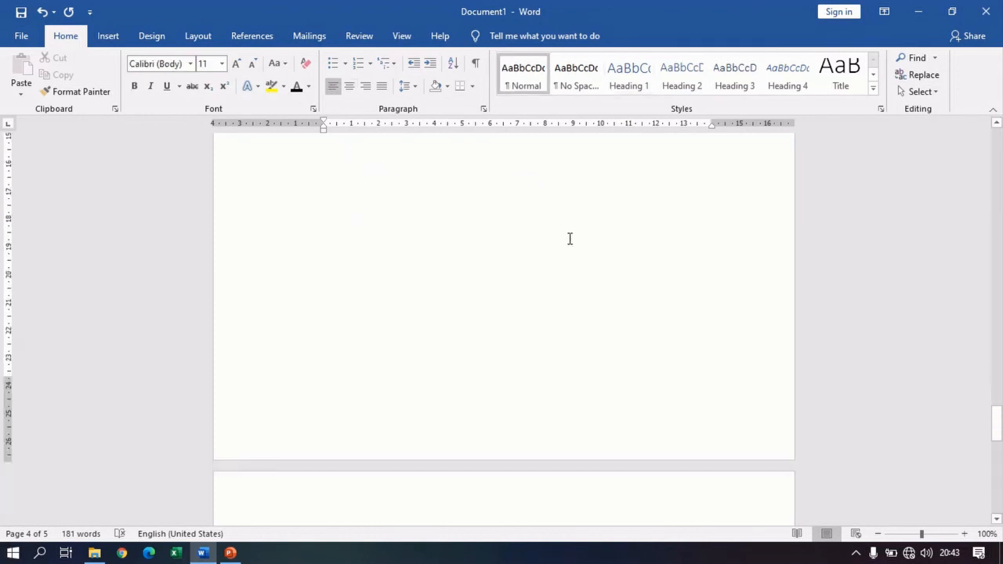
pyautogui.scroll(-1, 521, 294)
pyautogui.click(379, 188)
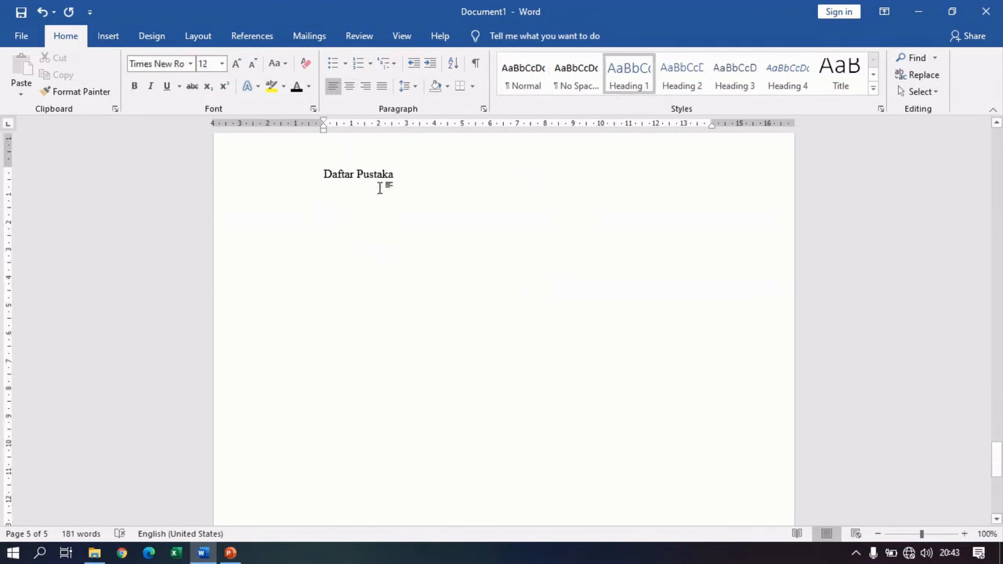
pyautogui.press('Return')
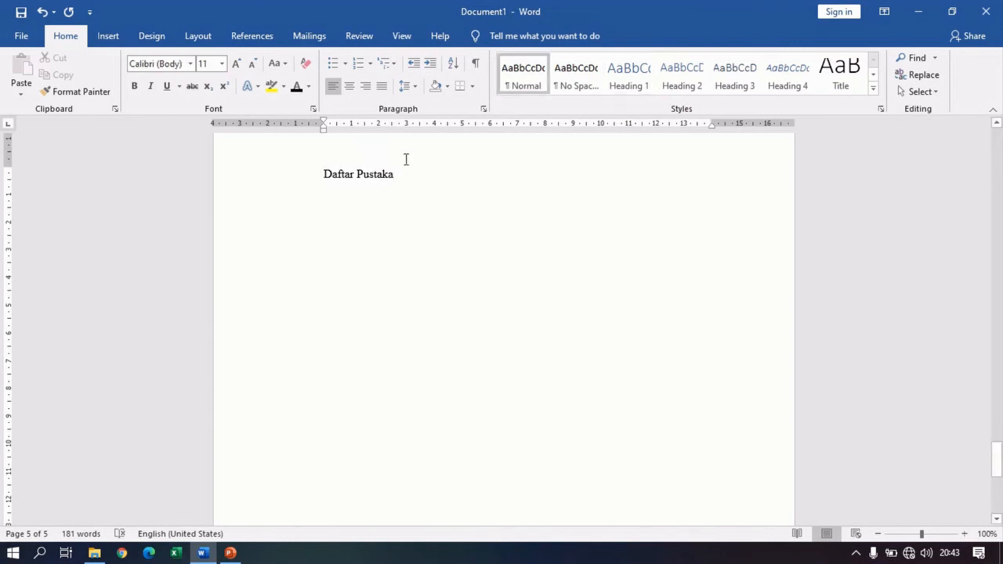
# Step: Start a new citation source of type Book below Daftar Pustaka and enter the author's name
pyautogui.click(261, 39)
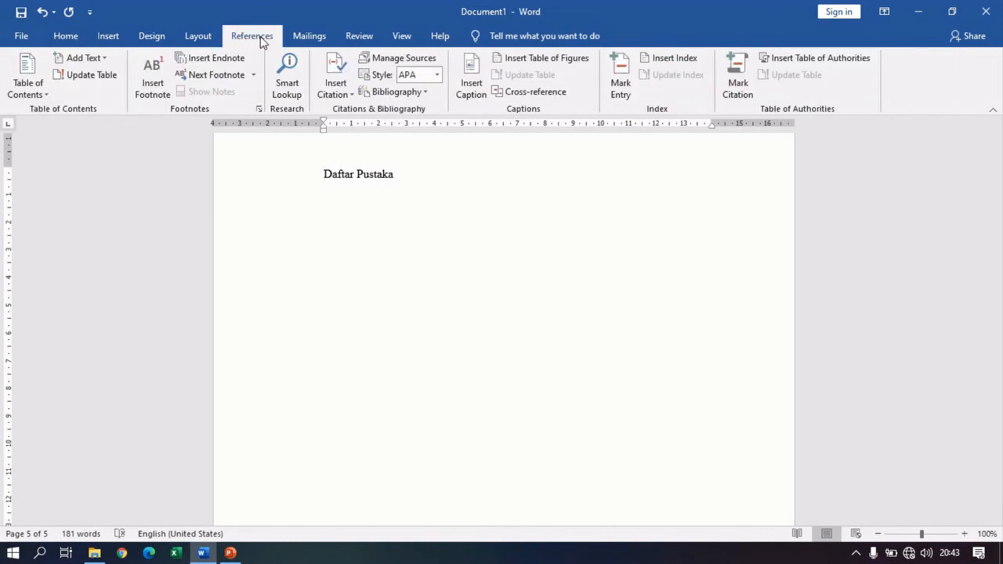
pyautogui.click(344, 97)
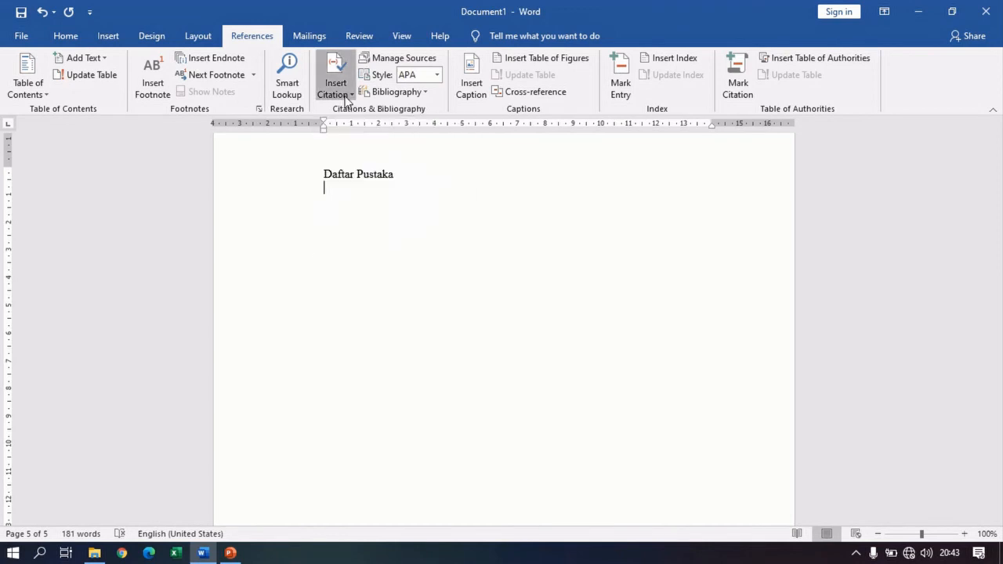
pyautogui.click(352, 112)
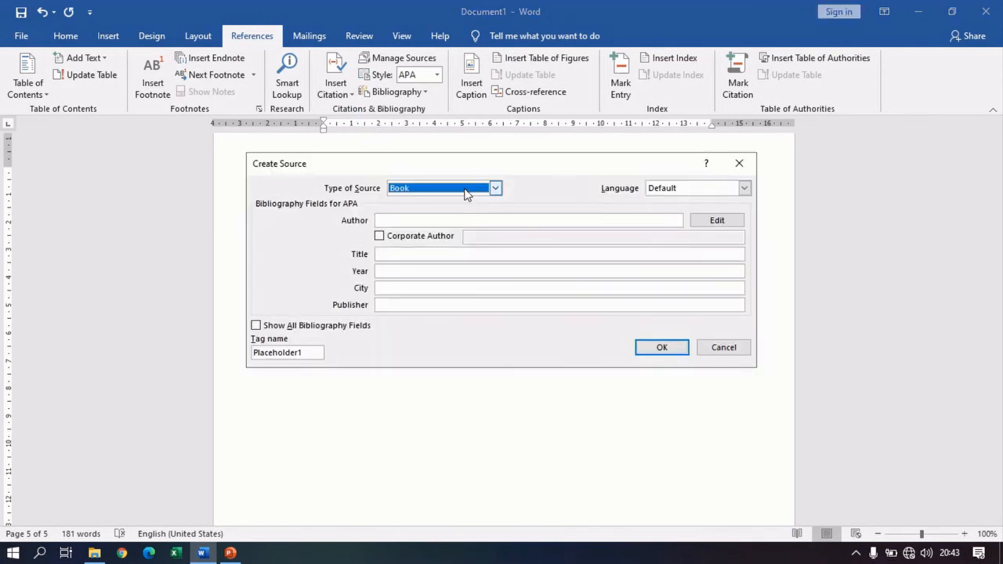
pyautogui.click(466, 193)
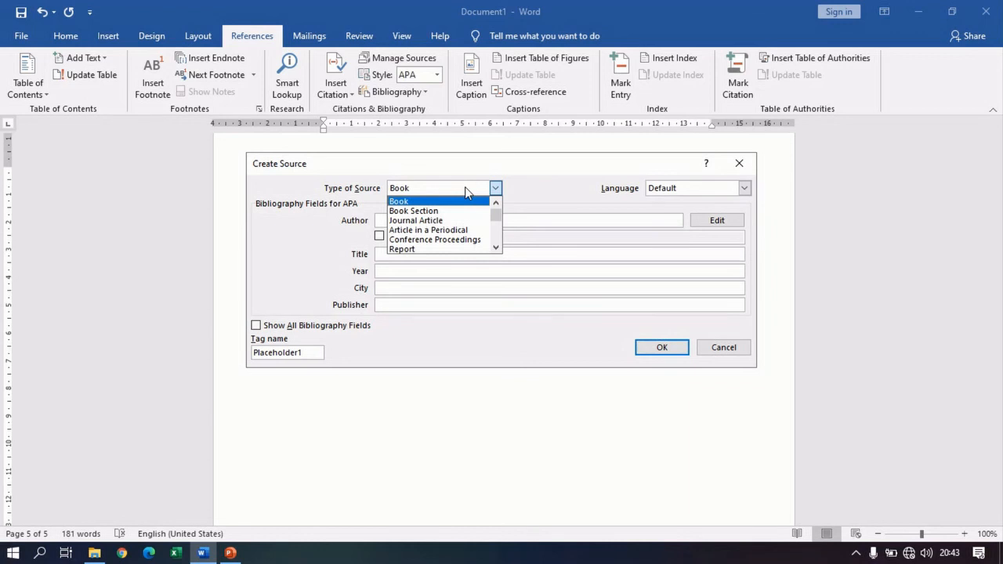
pyautogui.click(465, 188)
pyautogui.click(449, 220)
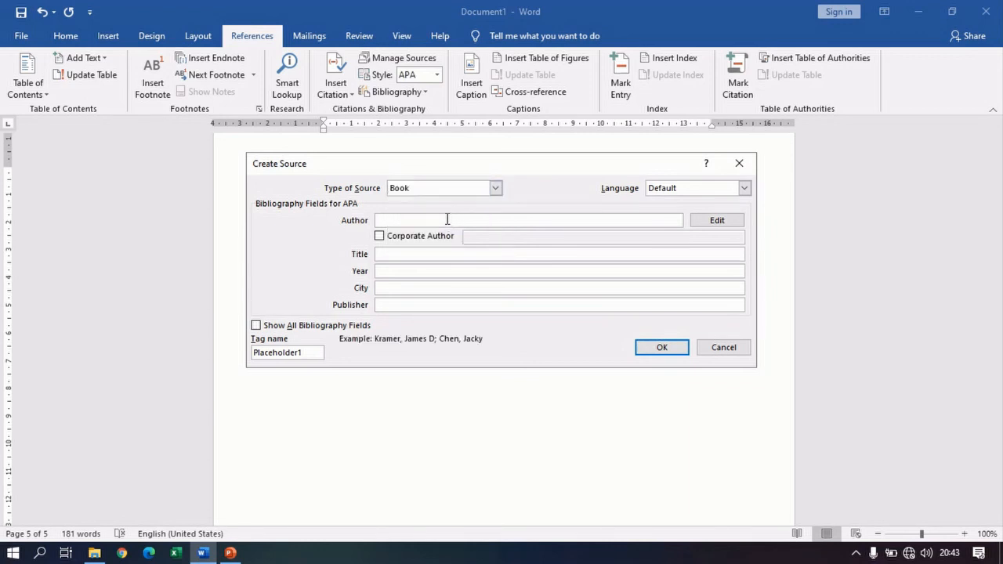
pyautogui.write('Andi Irwanto M')
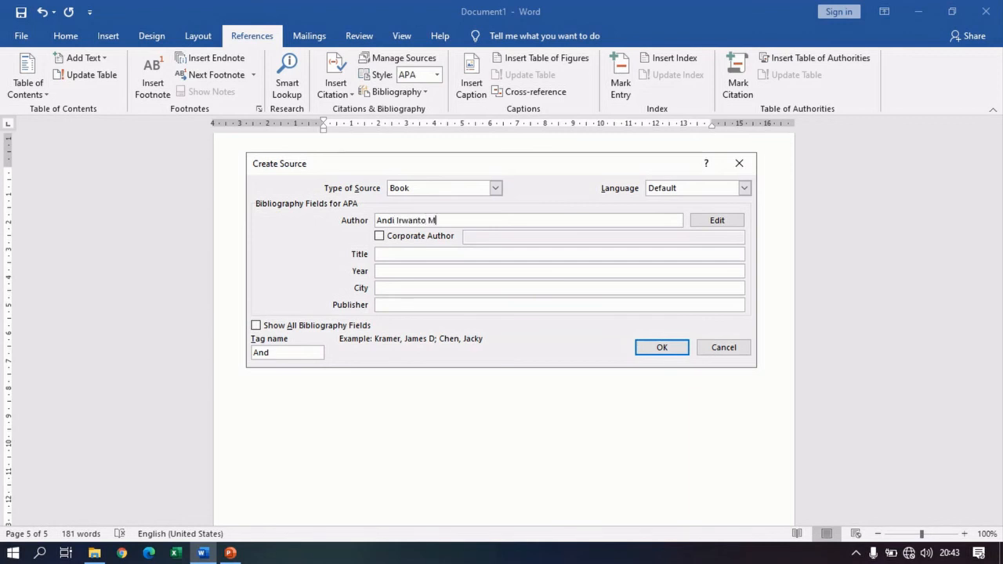
# Step: Complete the source with title Cara Membuat Power Supply, year 2020, city Pekanbaru and publisher Politeknik Caltex Riau, and insert its citation
pyautogui.click(441, 255)
pyautogui.write('Cara M')
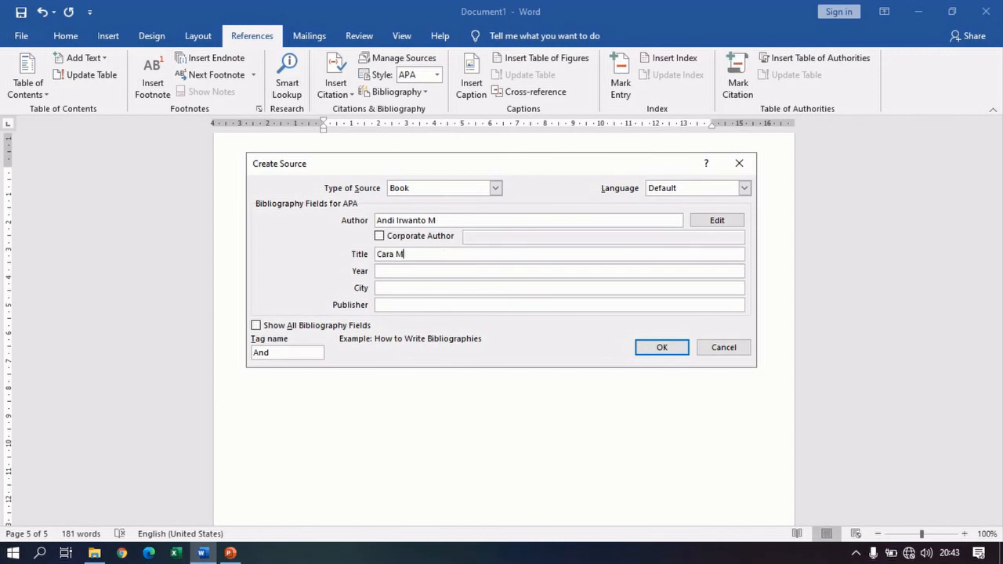
pyautogui.write('embuat Power Supply')
pyautogui.click(445, 271)
pyautogui.write('2020')
pyautogui.click(451, 287)
pyautogui.write('Pekanbaru')
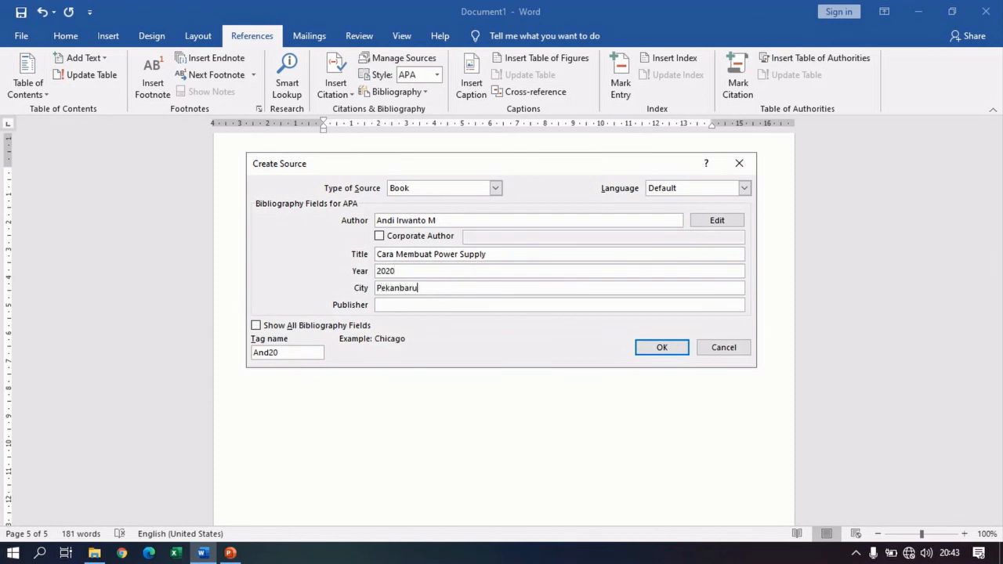
pyautogui.click(458, 305)
pyautogui.write('Politeknik Caltex Riau')
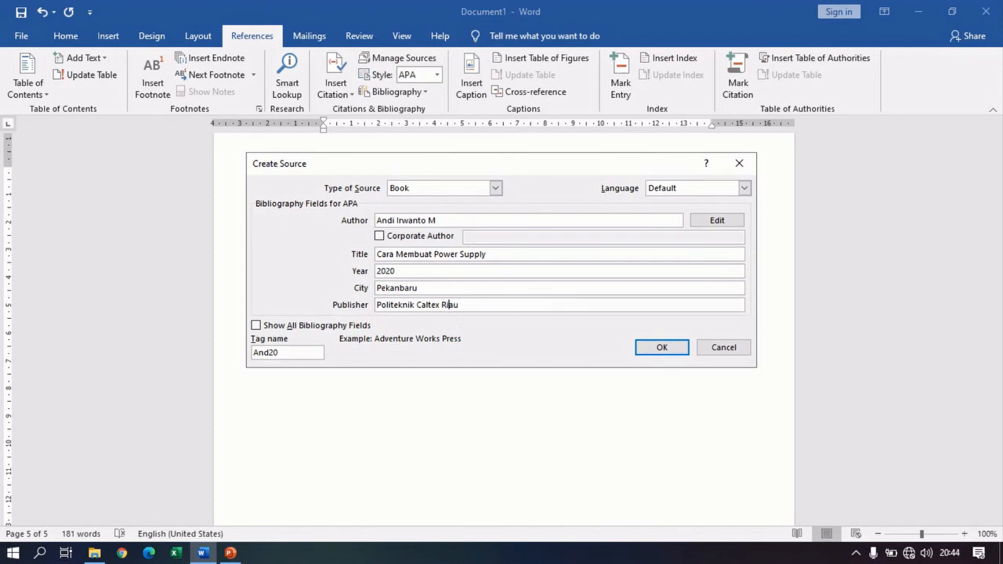
pyautogui.click(660, 348)
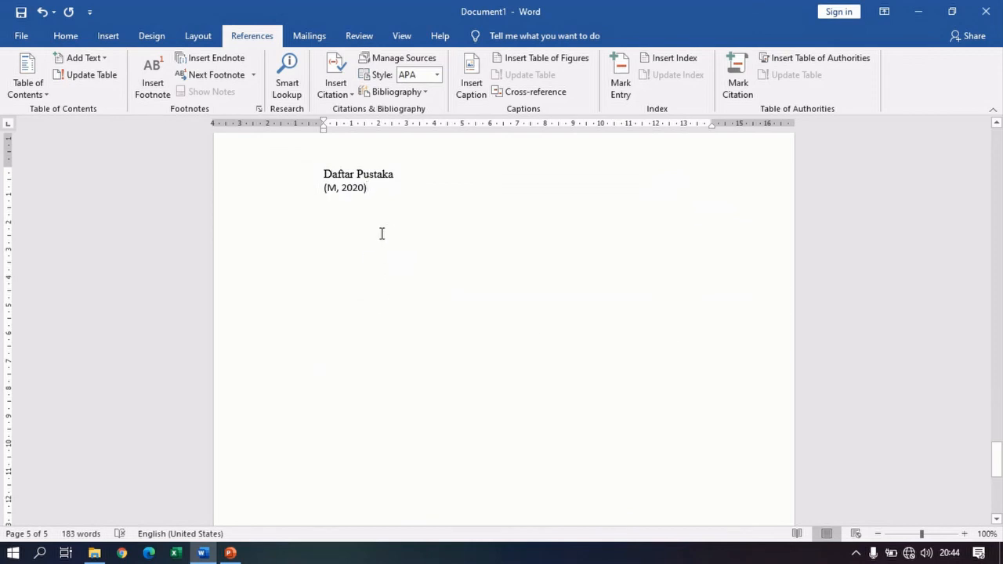
# Step: Insert the built-in Bibliography on the last page and delete the old Daftar Pustaka heading with its inline citation
pyautogui.scroll(2, 382, 227)
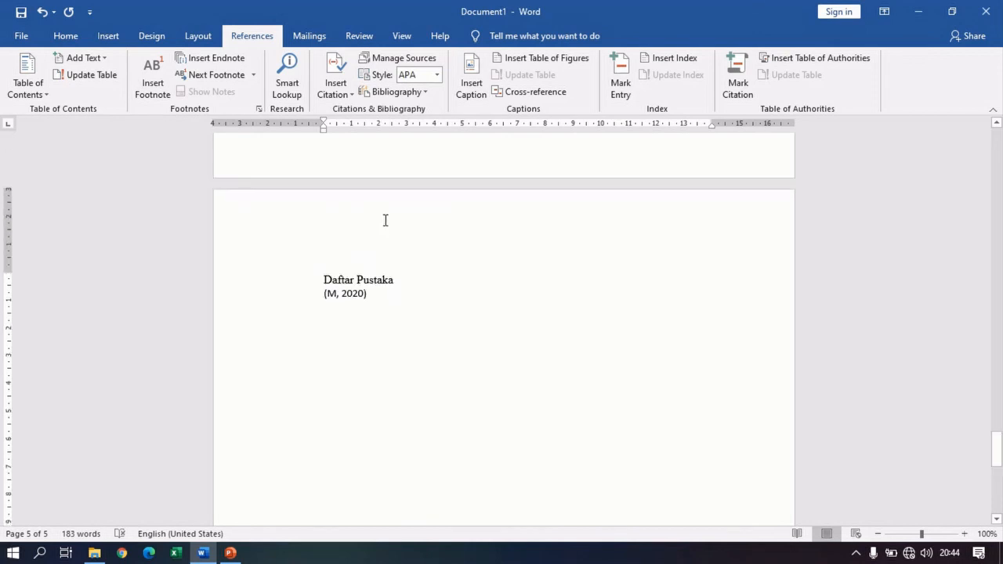
pyautogui.click(424, 92)
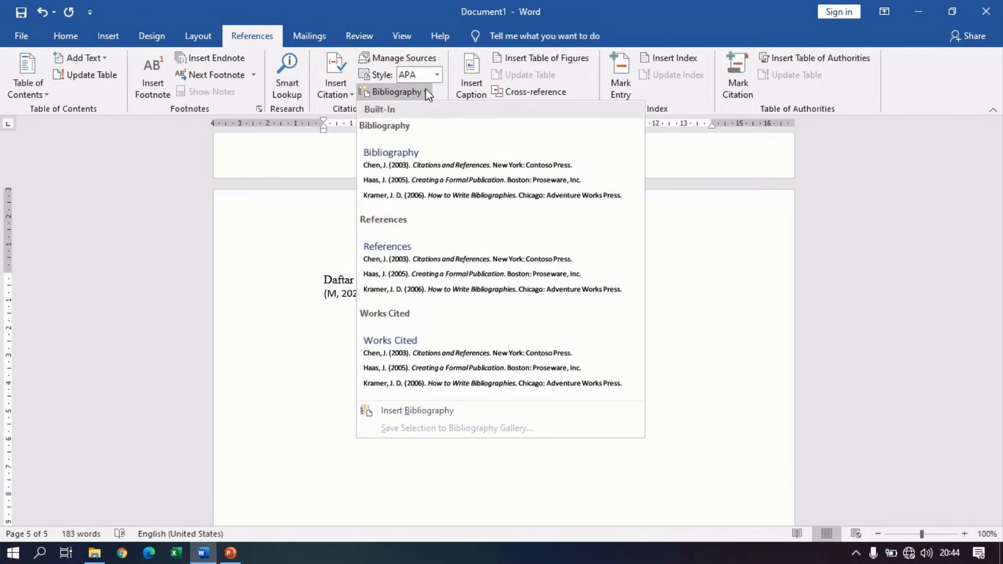
pyautogui.click(441, 171)
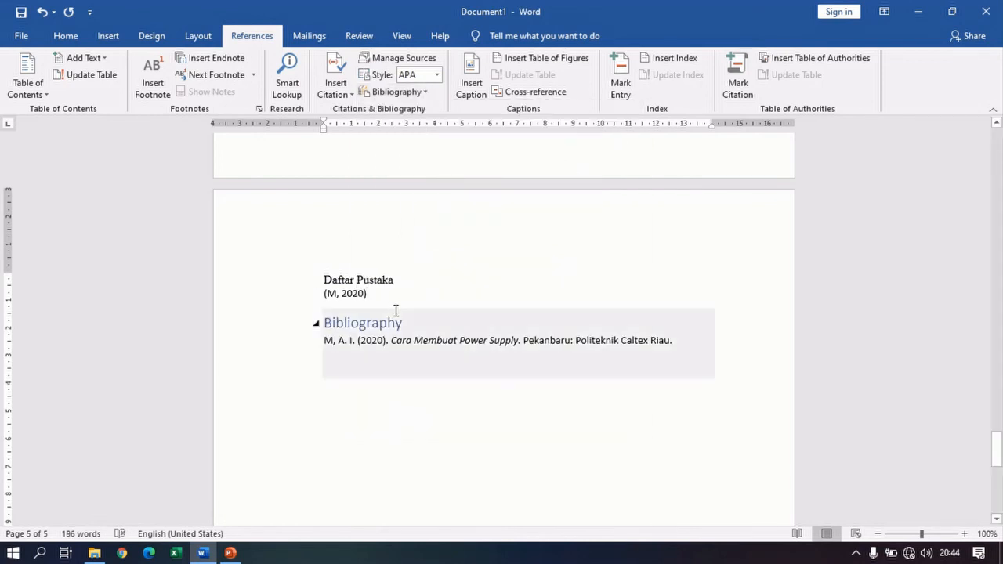
pyautogui.moveTo(382, 301); pyautogui.dragTo(316, 281)
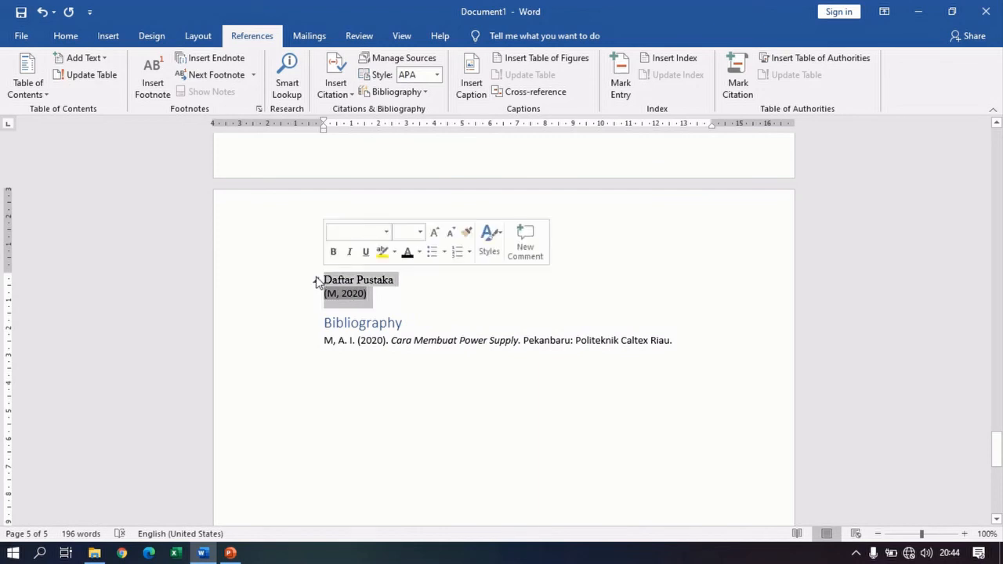
pyautogui.press('Delete')
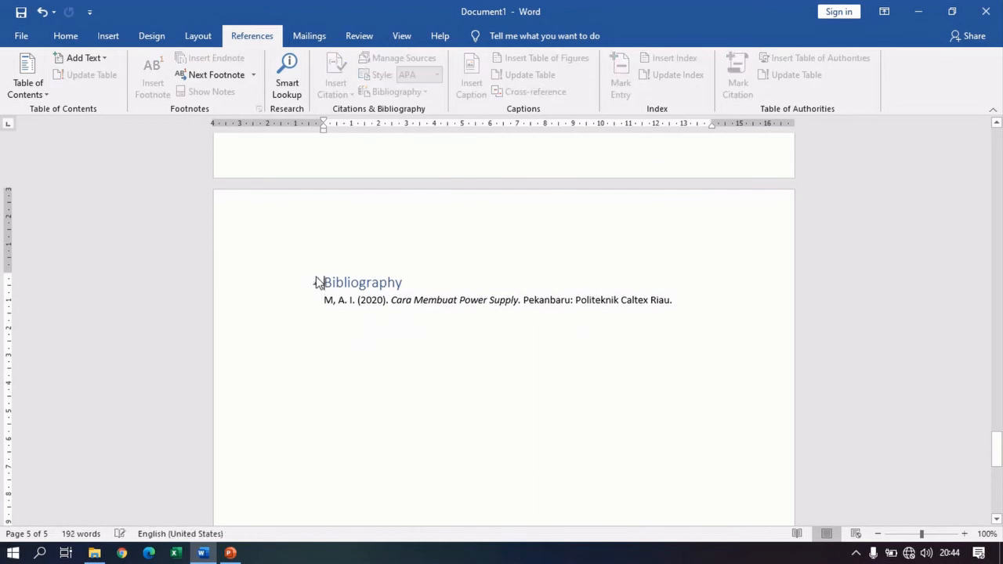
# Step: Retitle the inserted bibliography's heading as Daftar Pustaka
pyautogui.click(362, 284)
pyautogui.moveTo(406, 284); pyautogui.dragTo(327, 291)
pyautogui.write('Da')
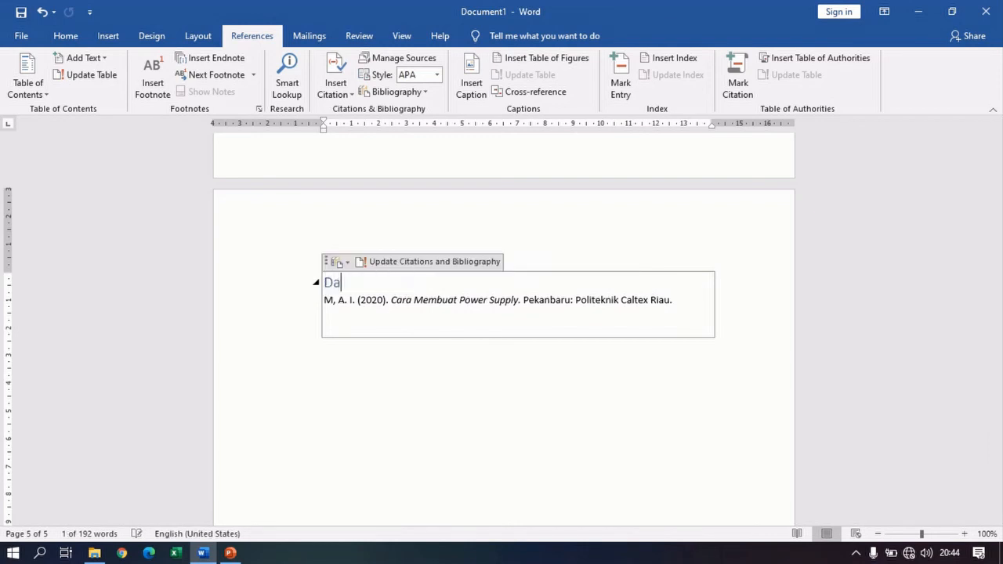
pyautogui.write('ftar P')
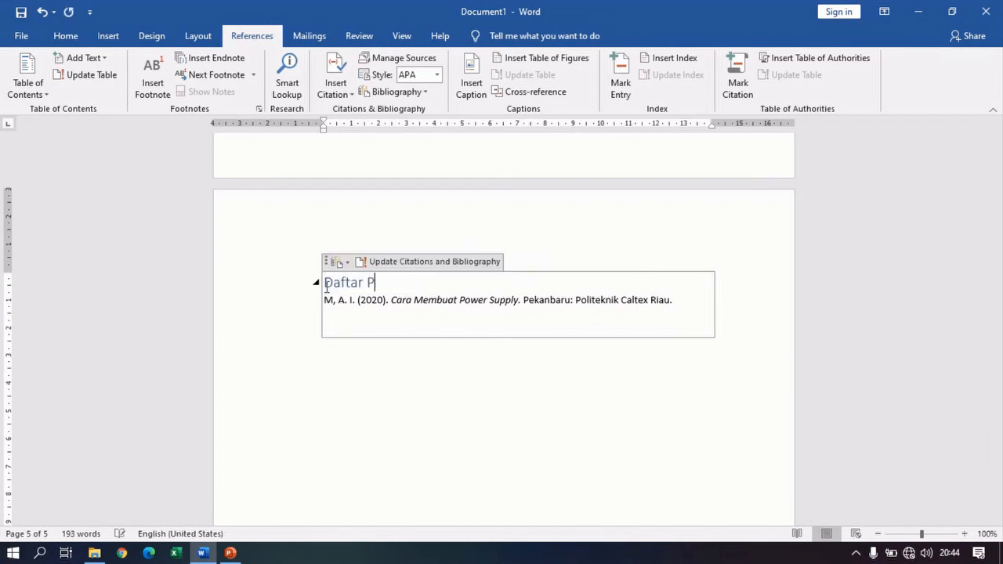
pyautogui.write('ustaka')
# Step: Format the bibliography's Daftar Pustaka heading in Times New Roman, 14 pt, bold and black
pyautogui.moveTo(430, 283); pyautogui.dragTo(324, 284)
pyautogui.click(65, 36)
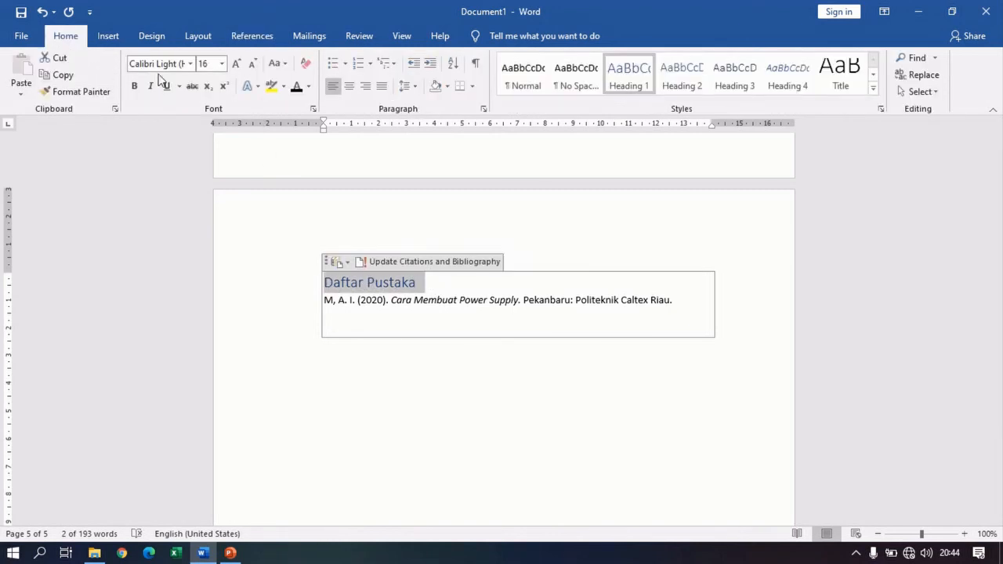
pyautogui.click(189, 64)
pyautogui.click(196, 151)
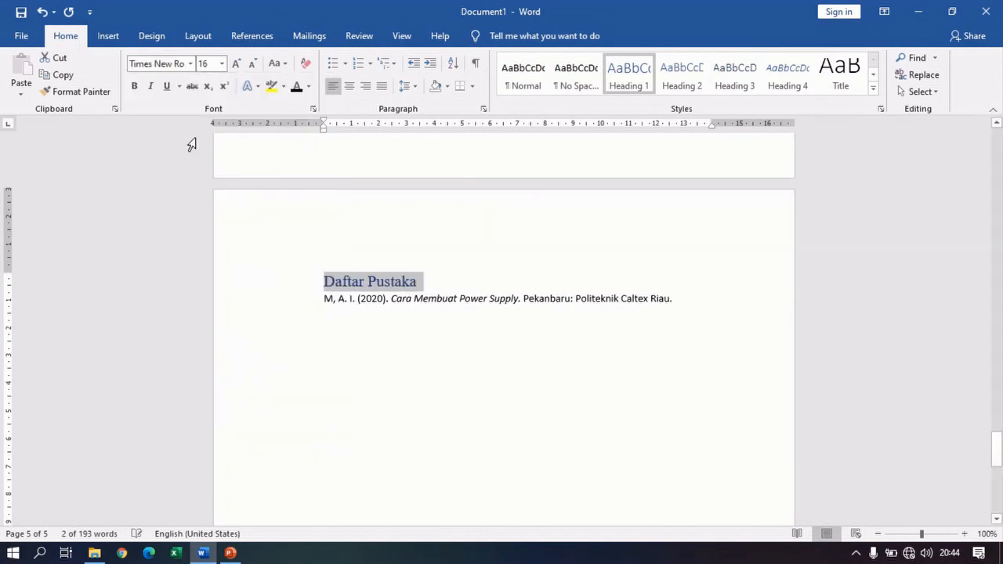
pyautogui.click(253, 64)
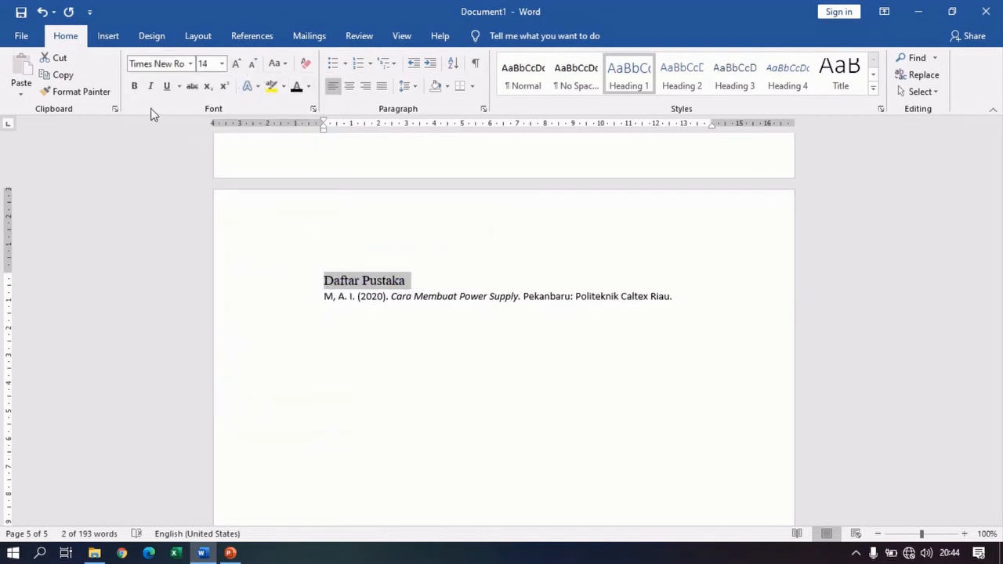
pyautogui.click(137, 89)
pyautogui.click(329, 317)
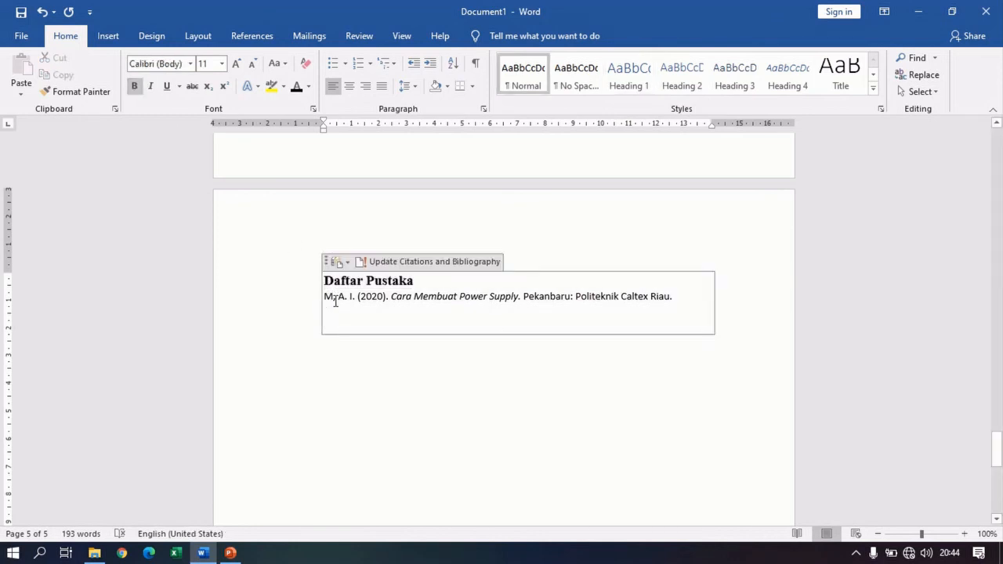
# Step: Examine the source entry under Daftar Pustaka and look back over the preceding pages to the table of contents
pyautogui.click(335, 298)
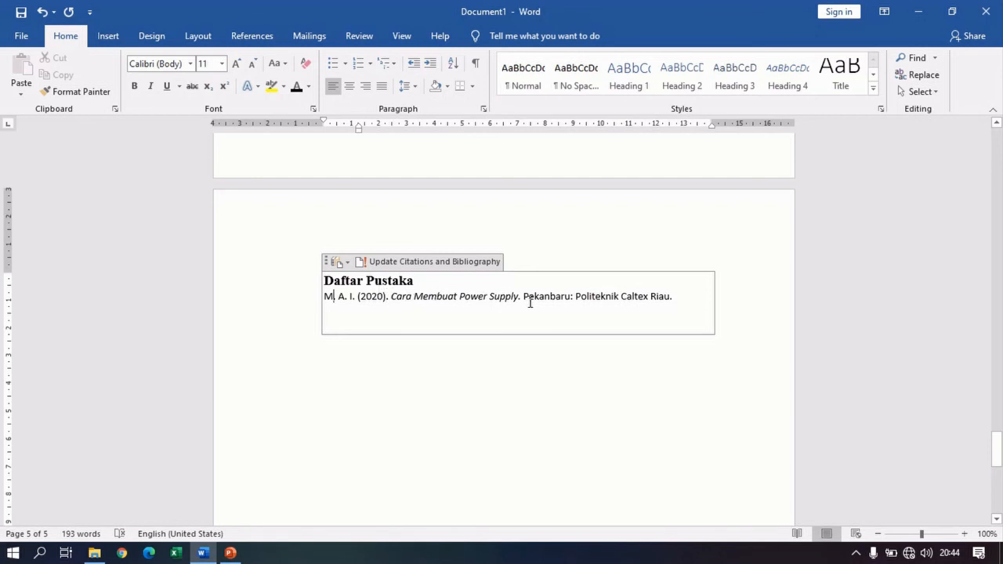
pyautogui.tripleClick(579, 309)
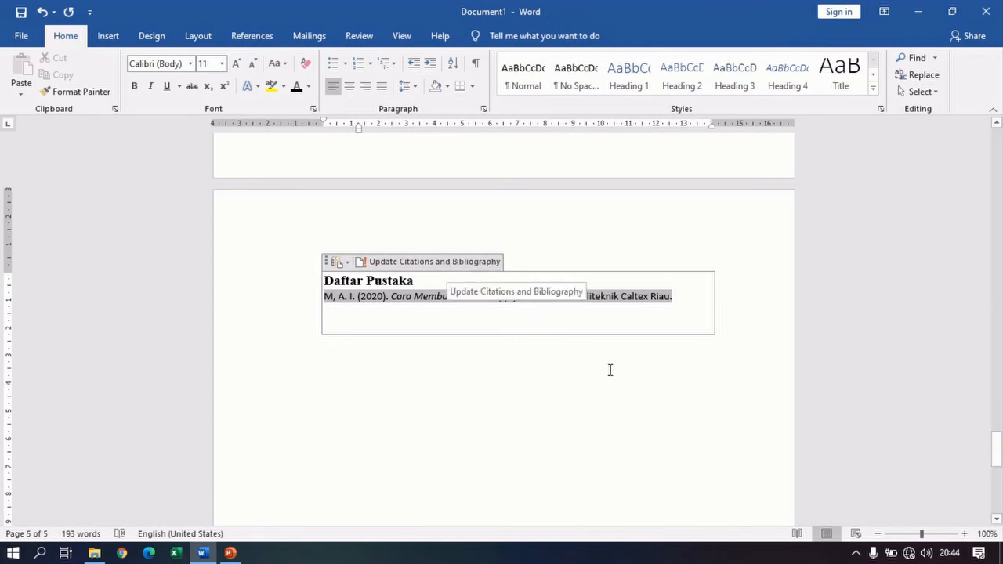
pyautogui.scroll(-10, 612, 364)
pyautogui.scroll(10, 612, 365)
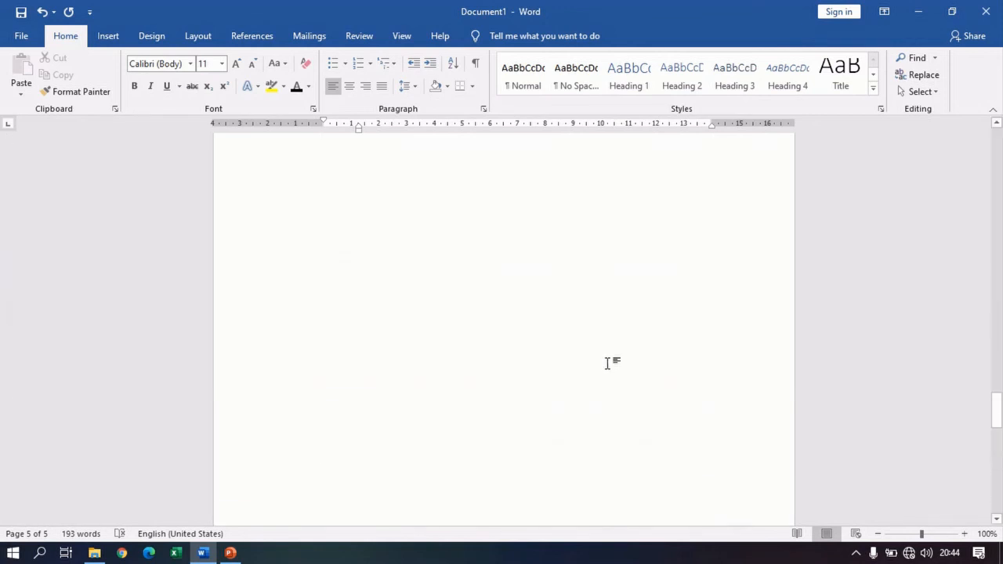
pyautogui.scroll(20, 606, 363)
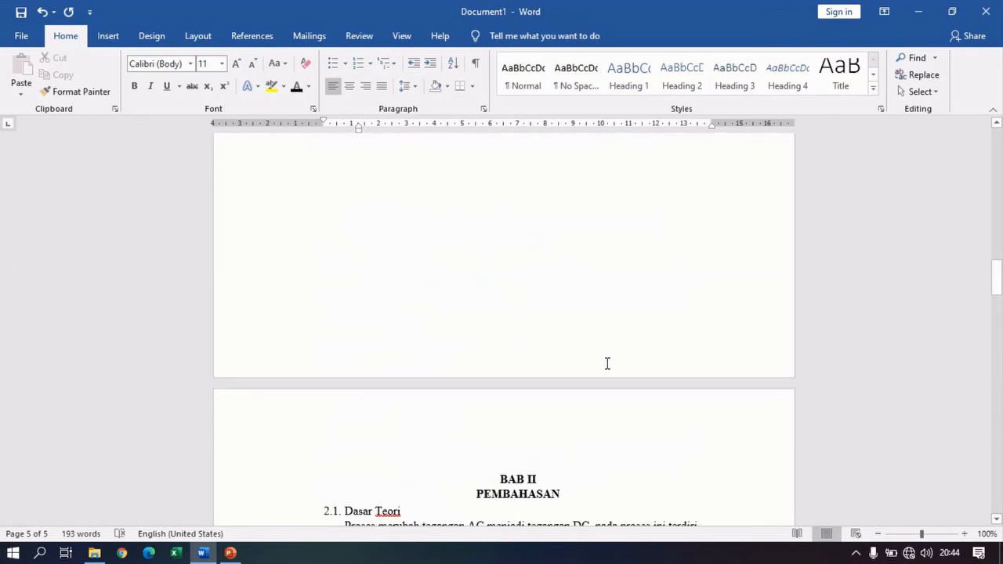
pyautogui.scroll(-5, 606, 363)
pyautogui.scroll(6, 602, 363)
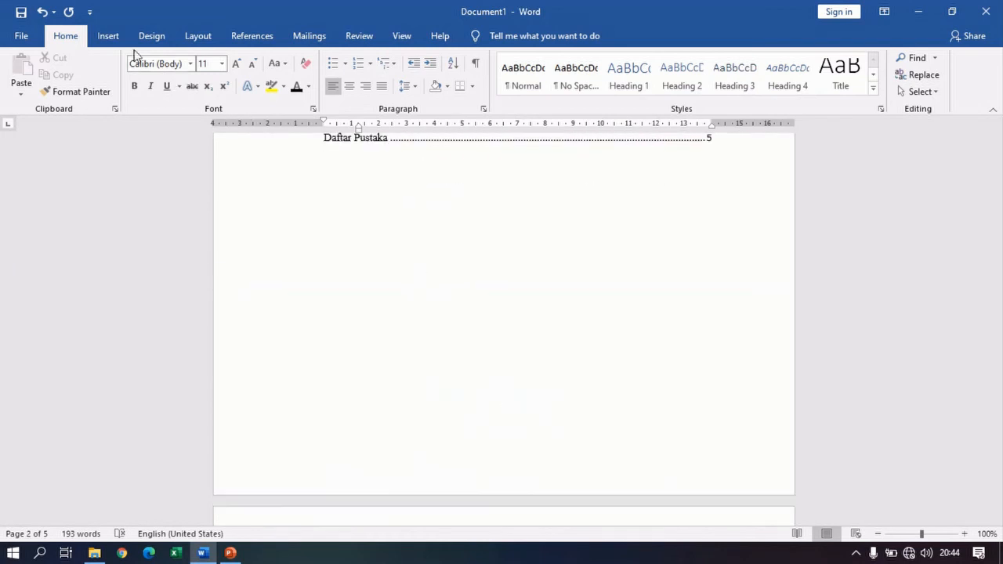
# Step: Look through the available symbols and the built-in equations without inserting any
pyautogui.click(109, 37)
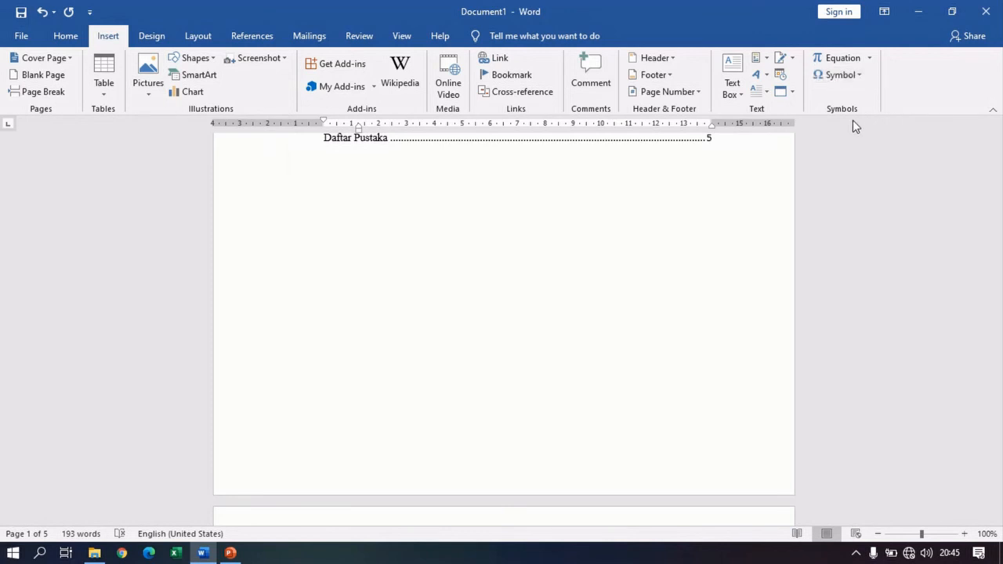
pyautogui.click(859, 78)
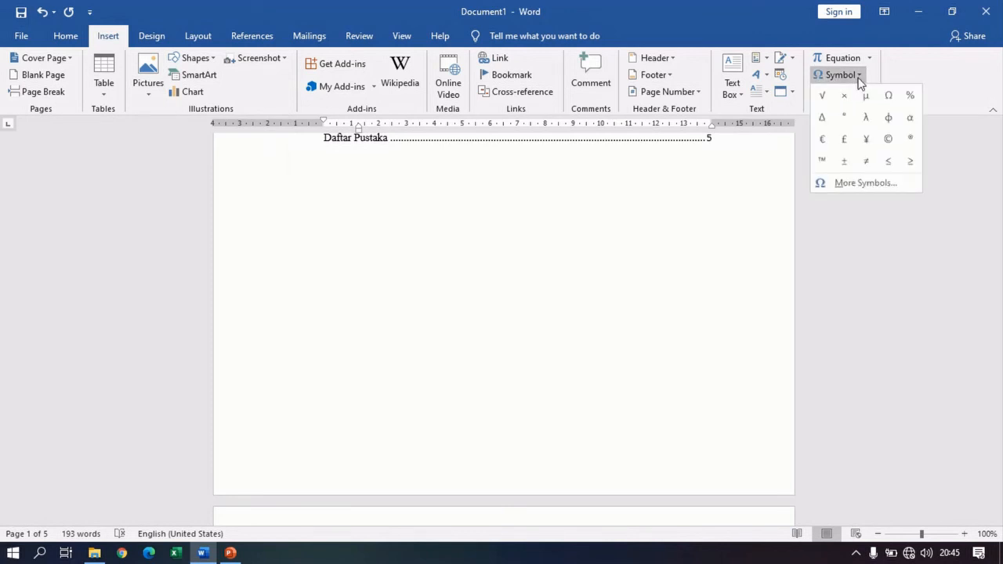
pyautogui.click(871, 61)
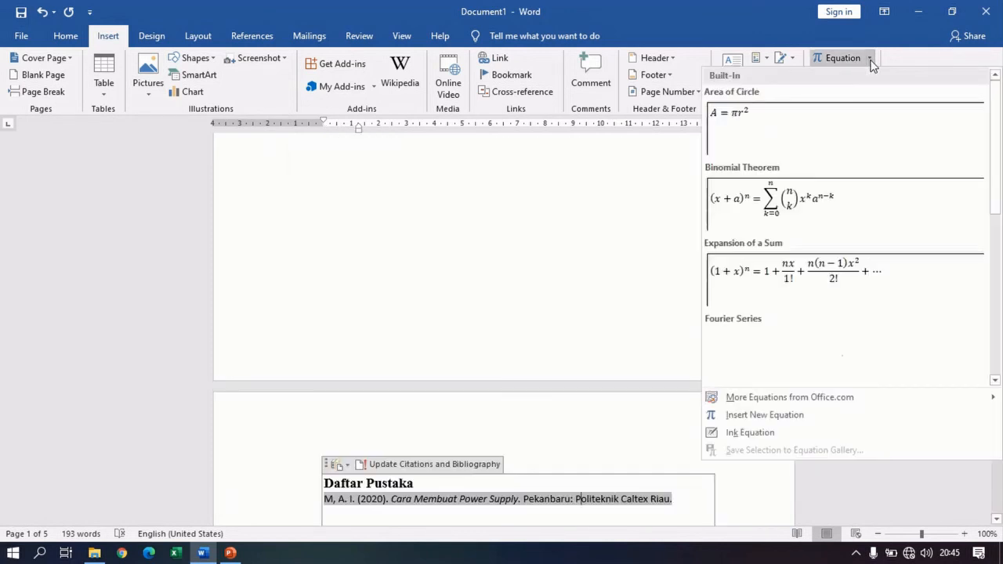
pyautogui.click(585, 205)
# Step: Review the report's pages from BAB III back to the table of contents and the PENDAHULUAN chapter
pyautogui.scroll(20, 585, 205)
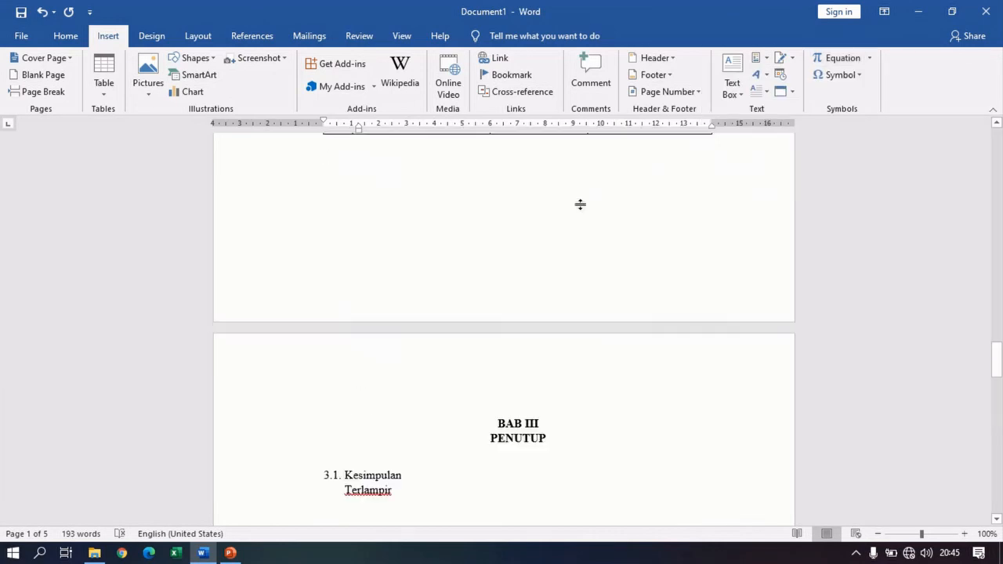
pyautogui.scroll(10, 581, 205)
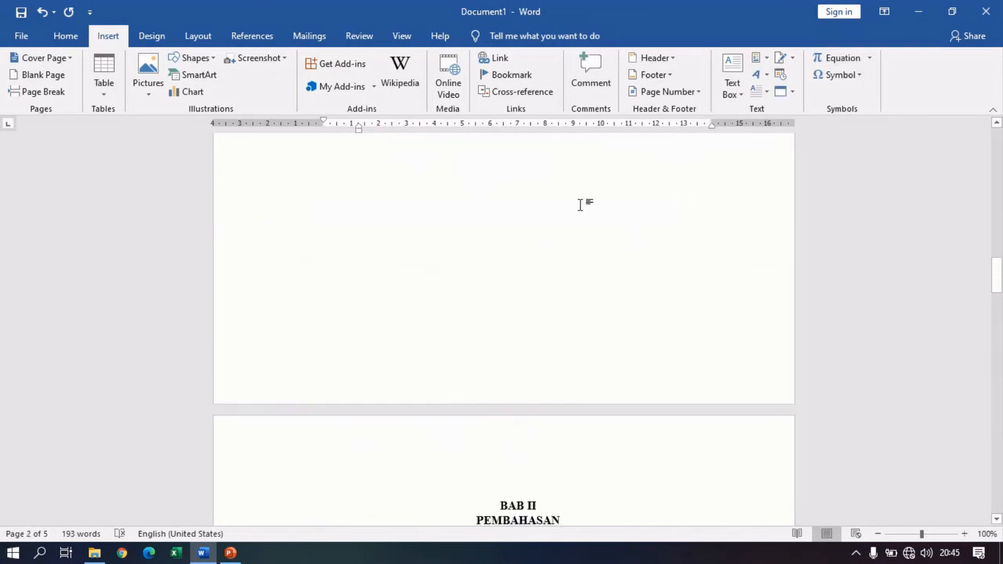
pyautogui.scroll(10, 580, 205)
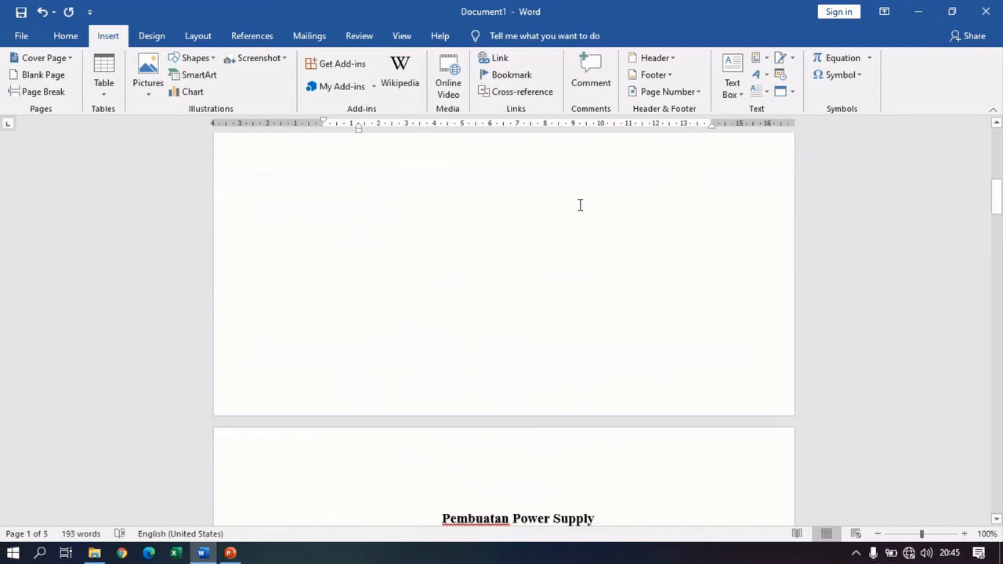
pyautogui.scroll(4, 580, 205)
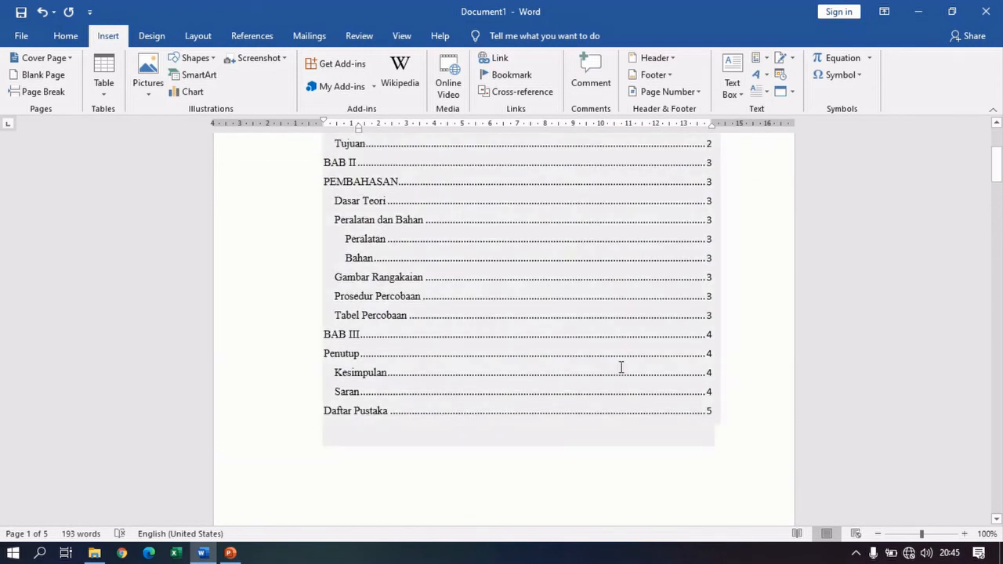
pyautogui.scroll(-3, 601, 471)
pyautogui.scroll(-6, 556, 434)
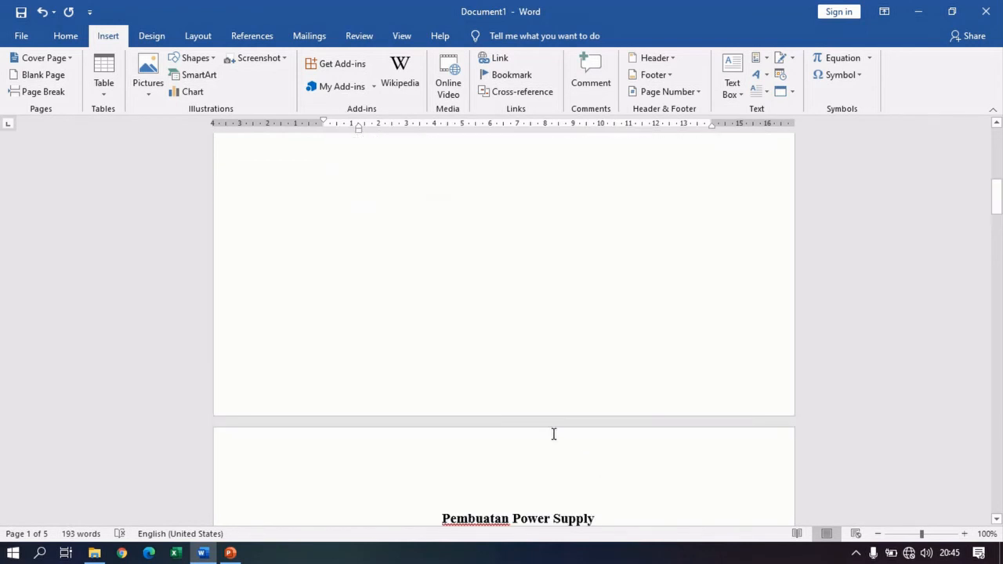
pyautogui.scroll(-3, 553, 433)
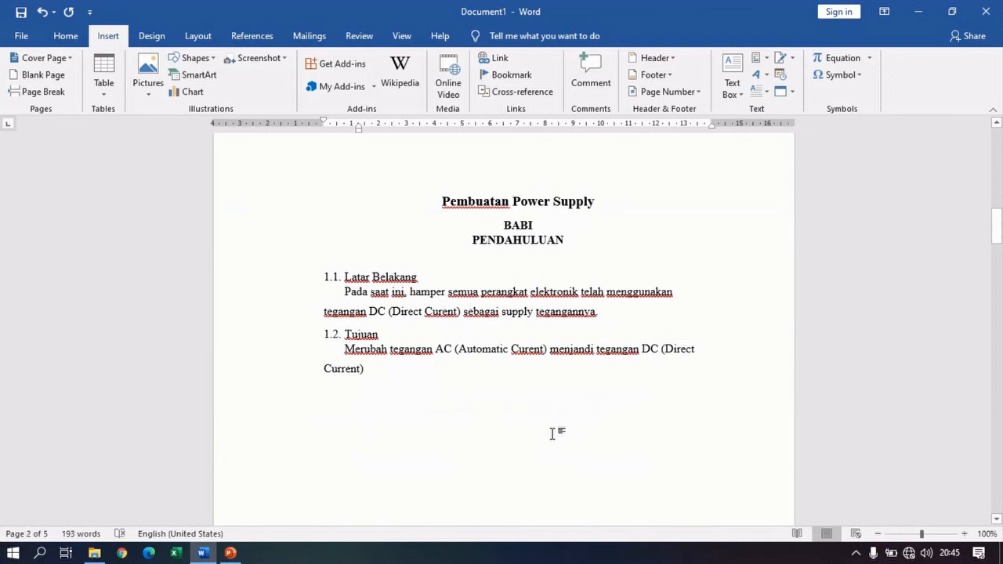